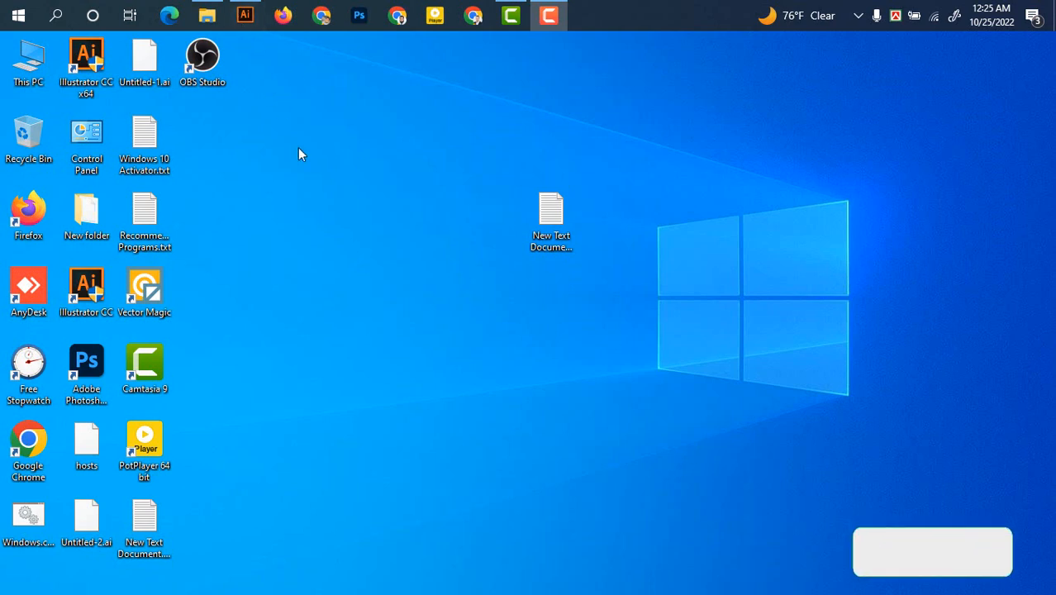
# Create a 2.13 × 3.38 in card document with 0.125 in bleed, CMYK and High (300 ppi) raster effects
pyautogui.click(246, 15)
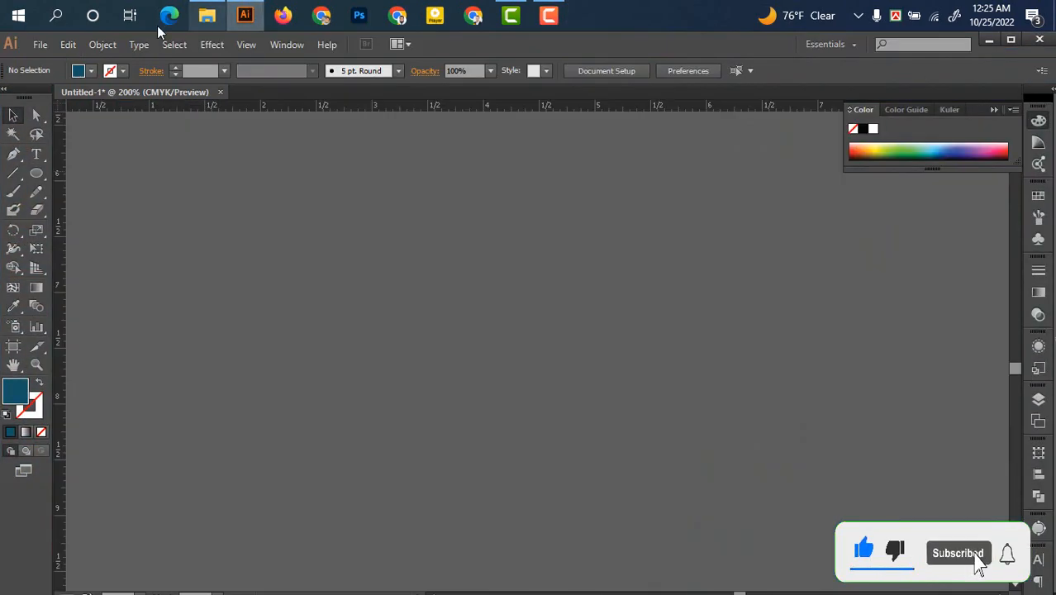
pyautogui.hotkey('ctrl', 'n')
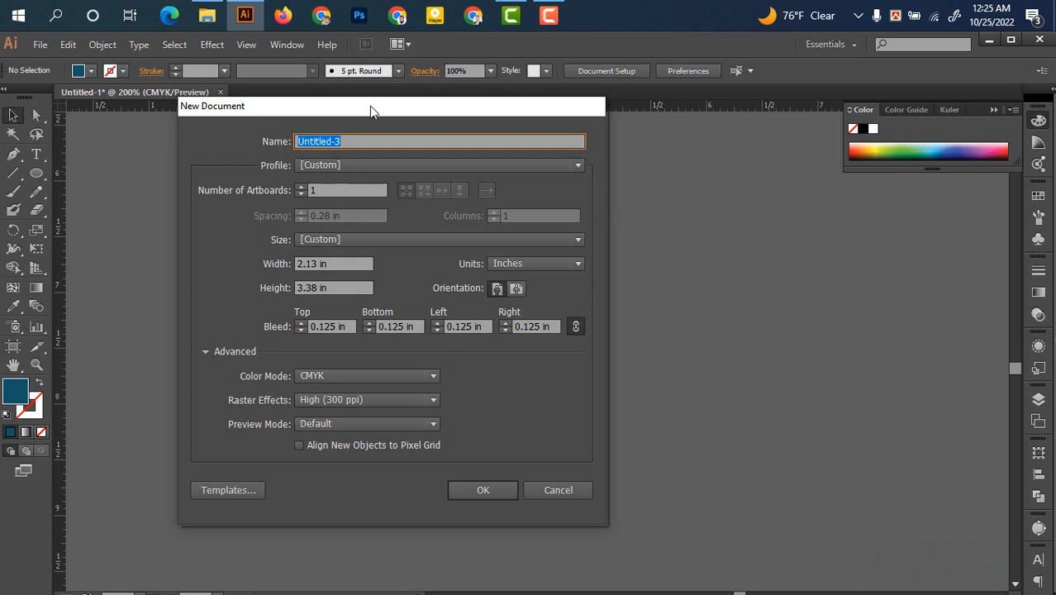
pyautogui.moveTo(369, 105)
pyautogui.mouseDown()
pyautogui.moveTo(406, 97)
pyautogui.moveTo(378, 98)
pyautogui.mouseUp()
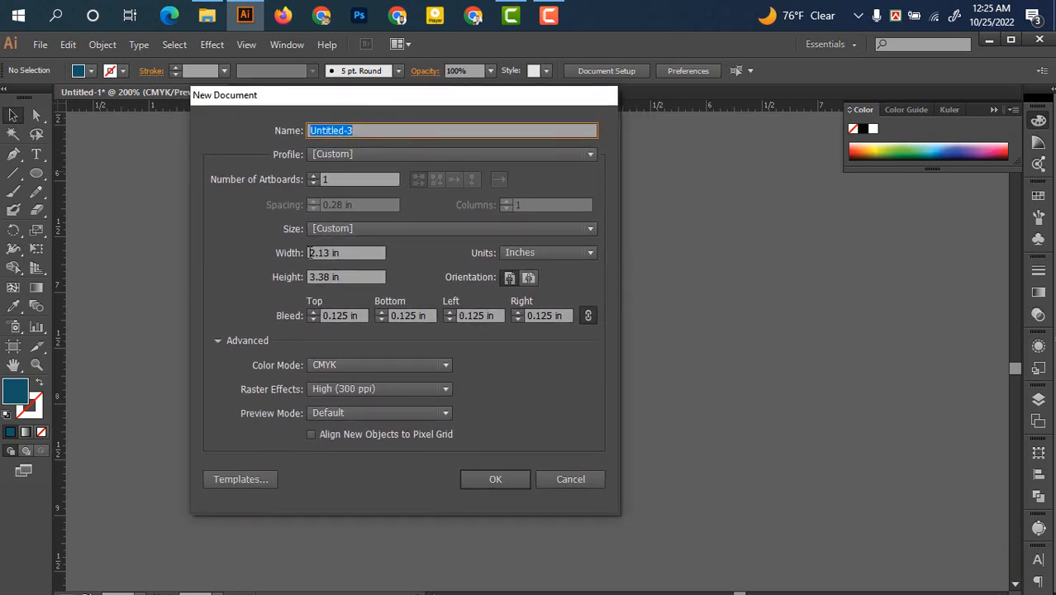
pyautogui.moveTo(311, 252); pyautogui.dragTo(317, 253)
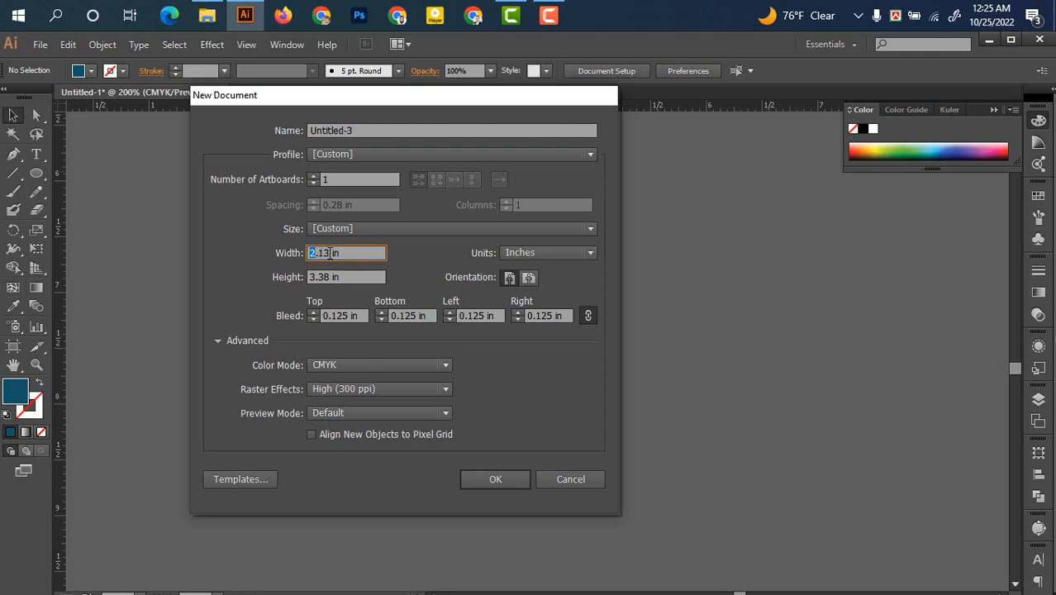
pyautogui.click(312, 277)
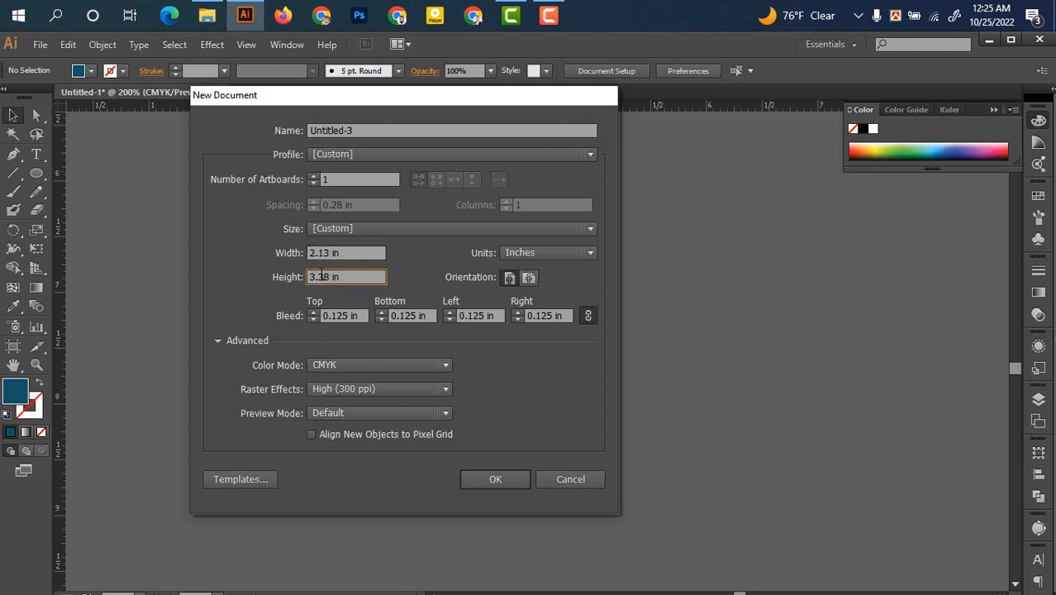
pyautogui.click(326, 10)
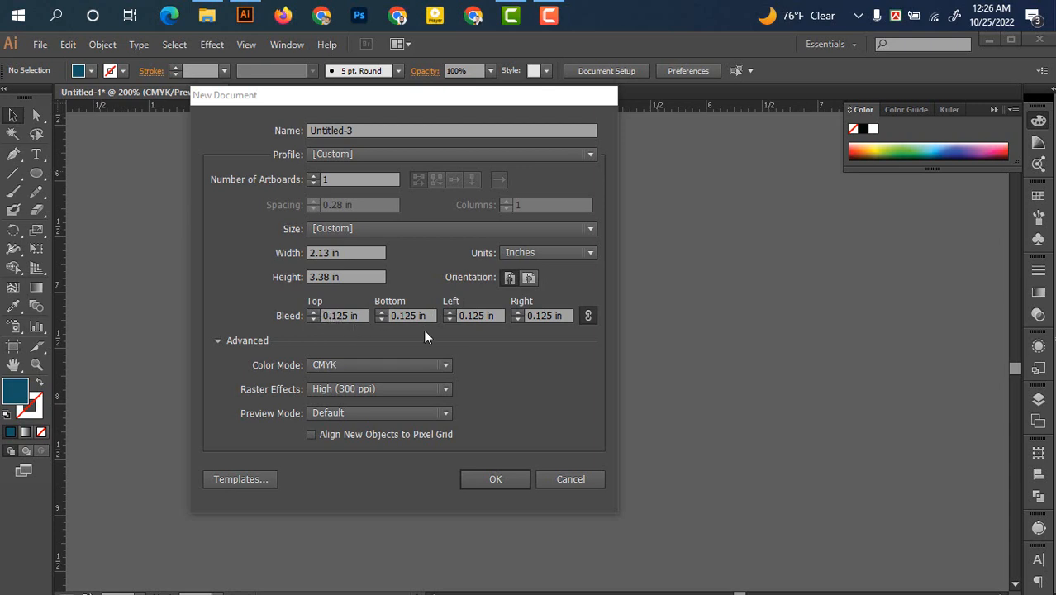
pyautogui.click(443, 365)
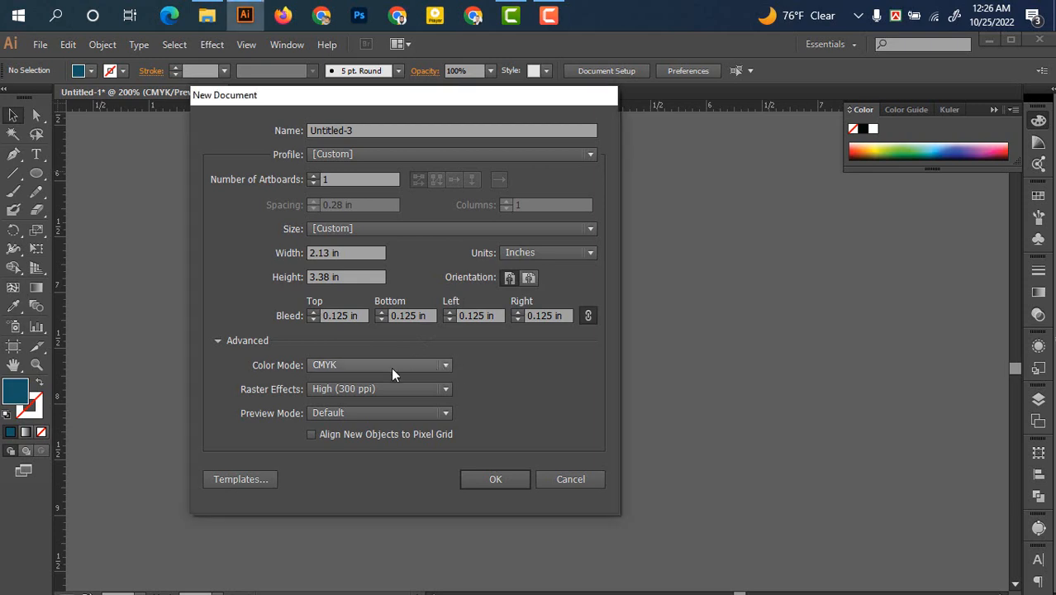
pyautogui.click(381, 382)
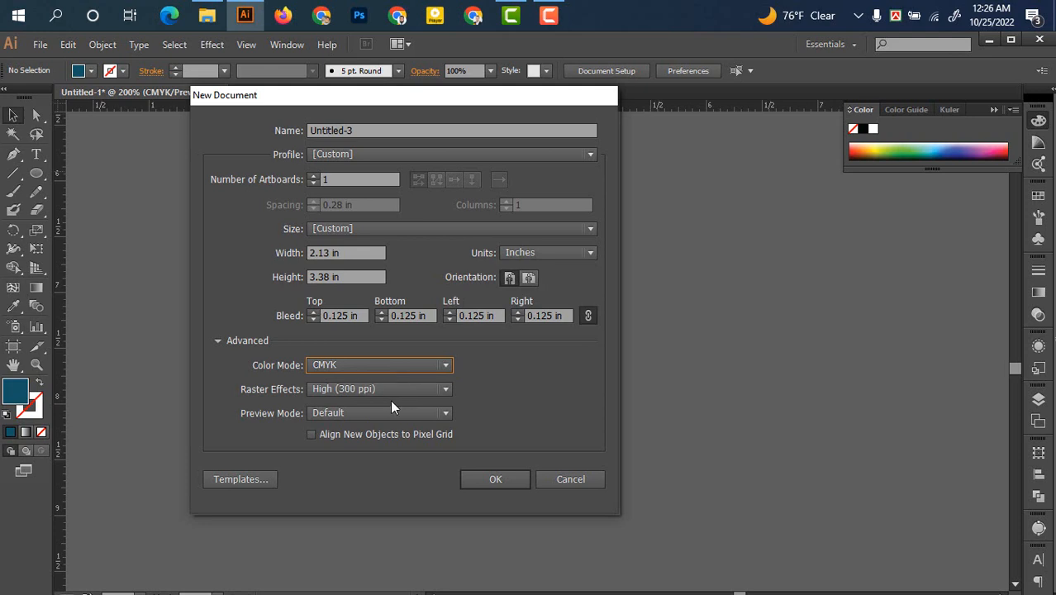
pyautogui.click(376, 388)
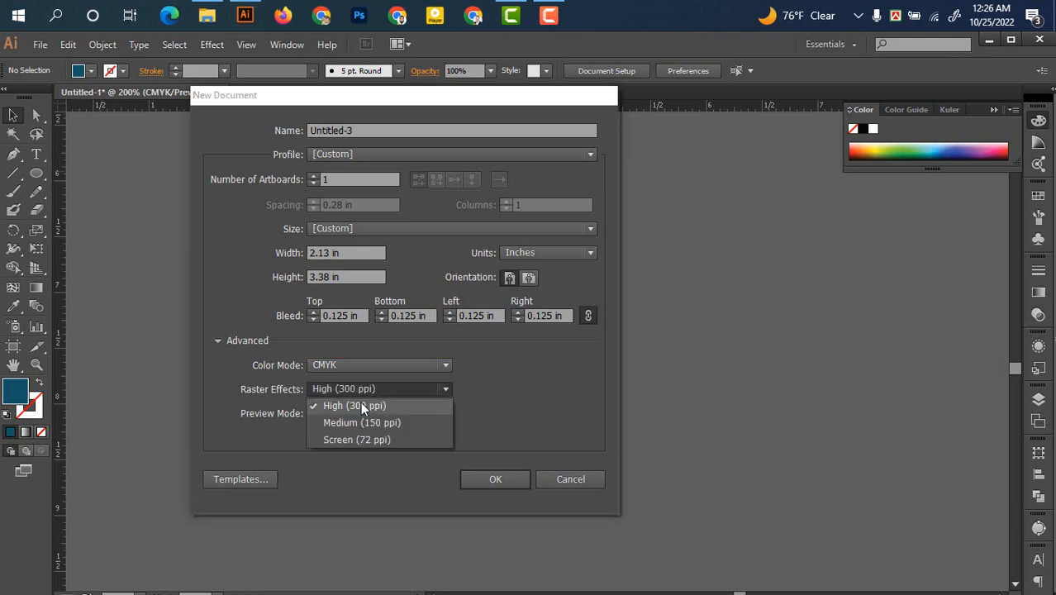
pyautogui.click(353, 403)
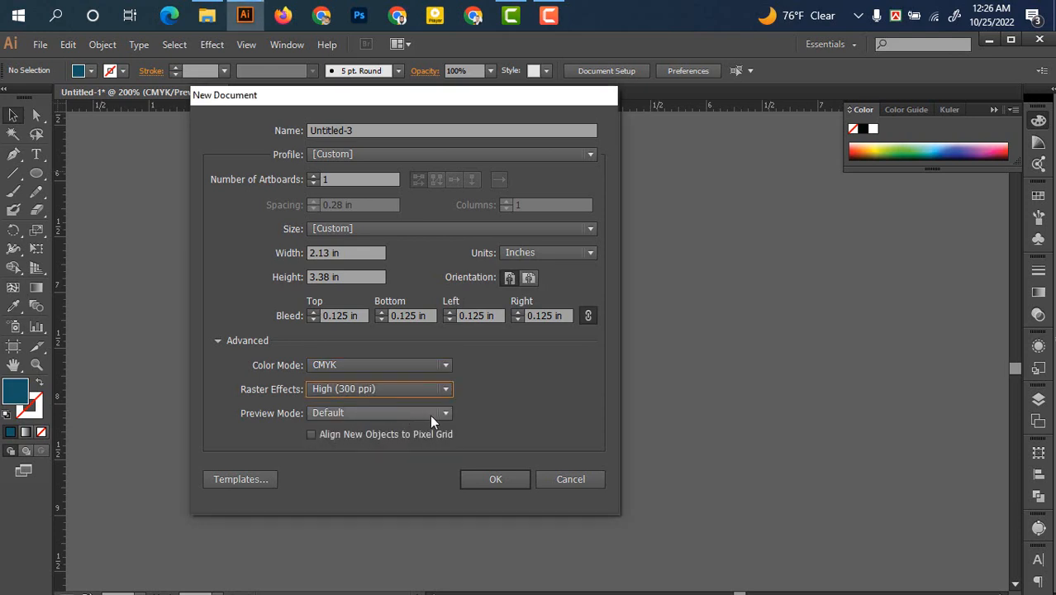
pyautogui.click(494, 480)
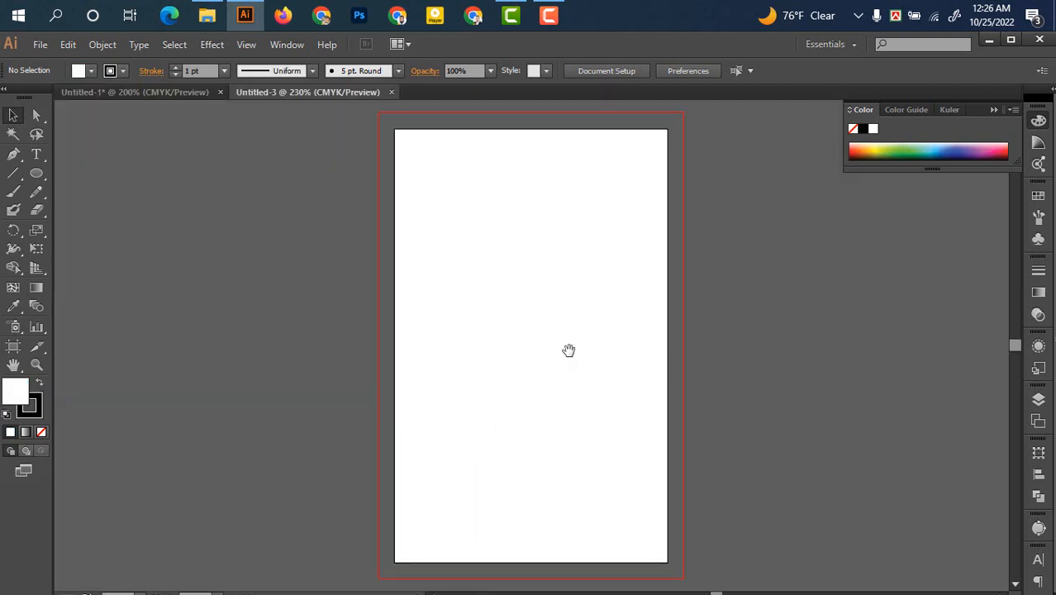
# Draw a white rectangle spanning the whole card artboard corner to corner
pyautogui.moveTo(568, 350)
pyautogui.mouseDown()
pyautogui.moveTo(509, 376)
pyautogui.moveTo(568, 349)
pyautogui.mouseUp()
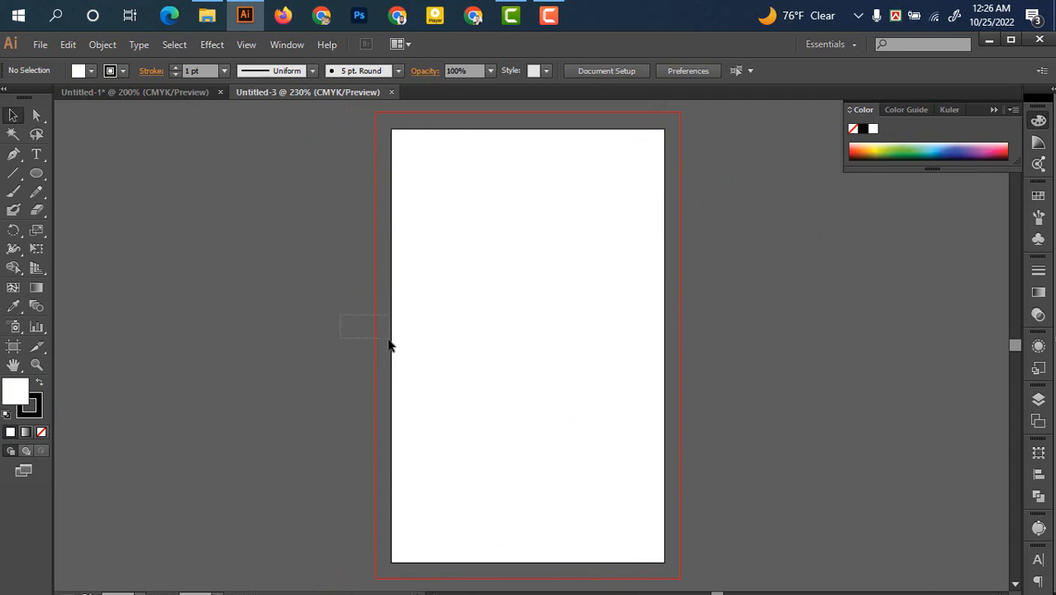
pyautogui.moveTo(506, 321); pyautogui.dragTo(489, 330)
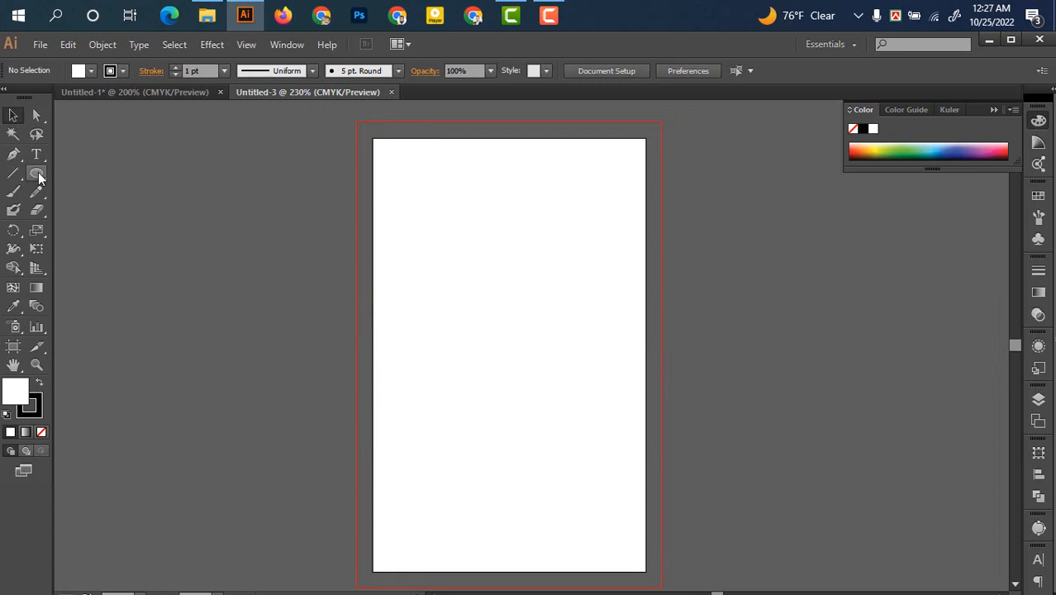
pyautogui.moveTo(37, 174); pyautogui.dragTo(93, 172)
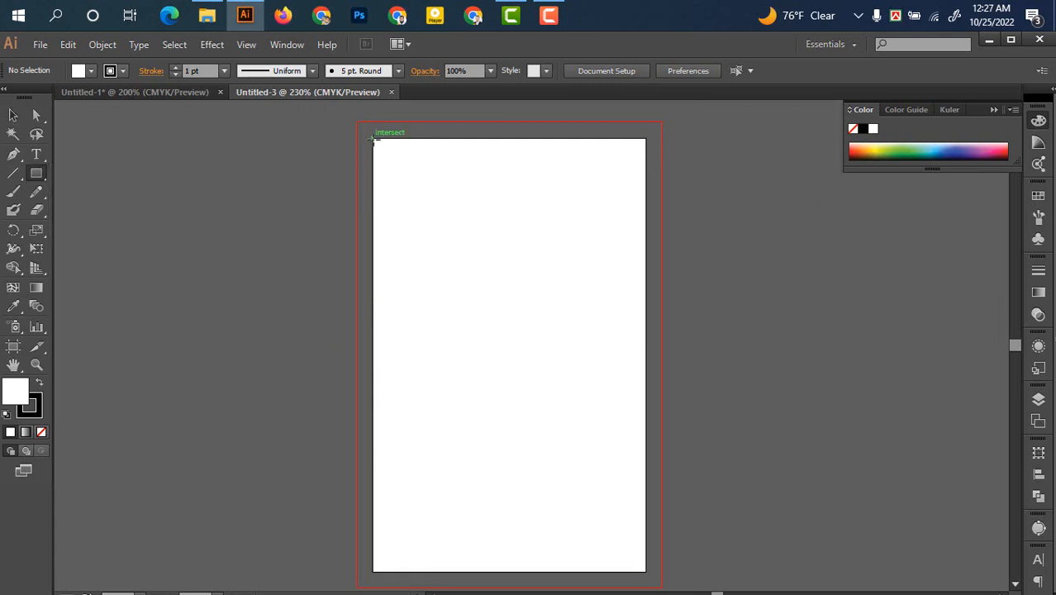
pyautogui.moveTo(374, 139); pyautogui.dragTo(648, 570)
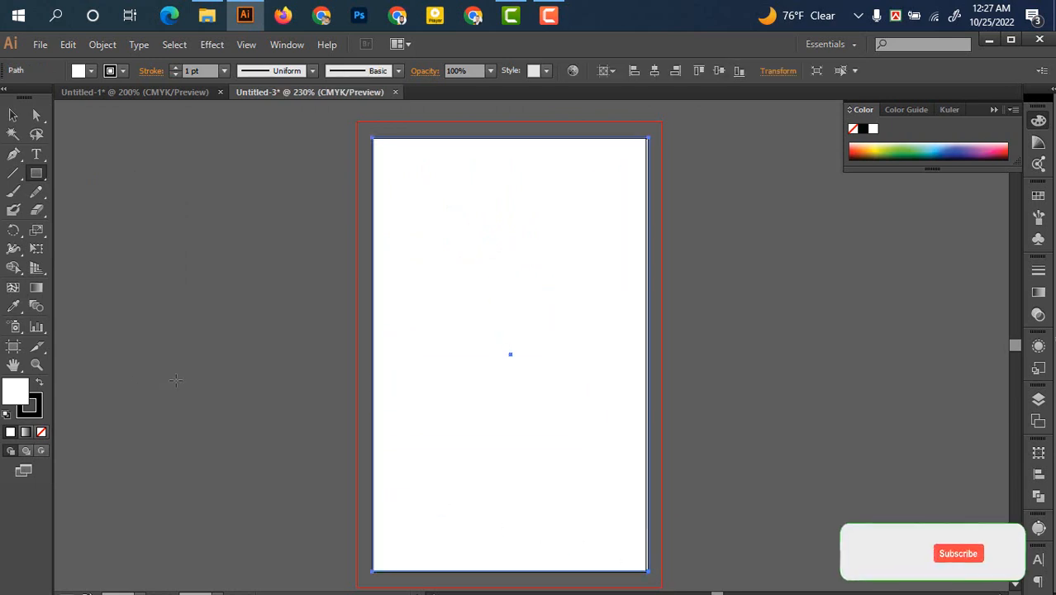
# Set the rectangle's stroke to None and reselect it
pyautogui.click(123, 70)
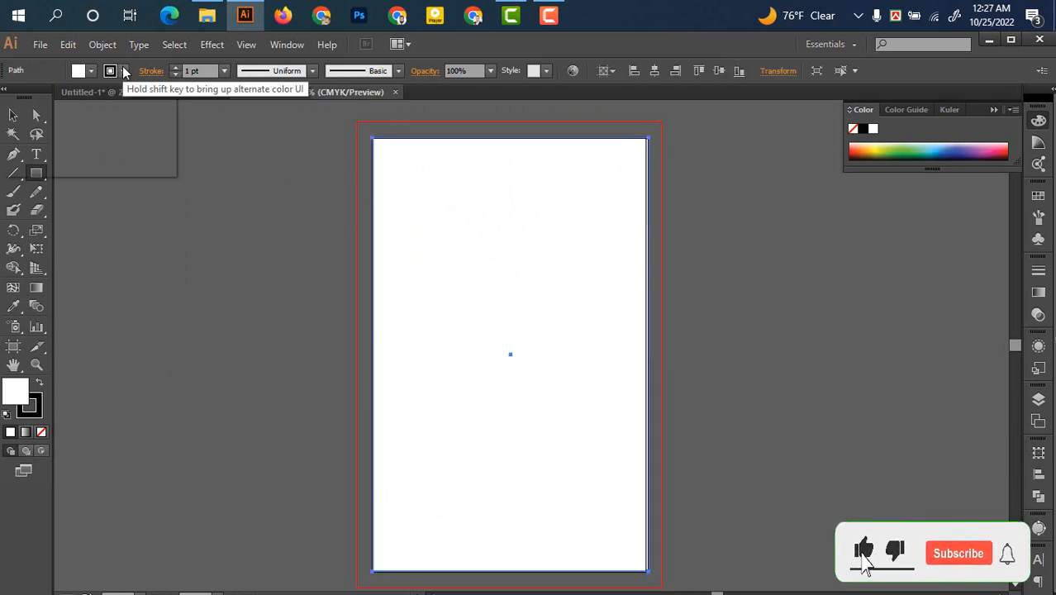
pyautogui.click(11, 98)
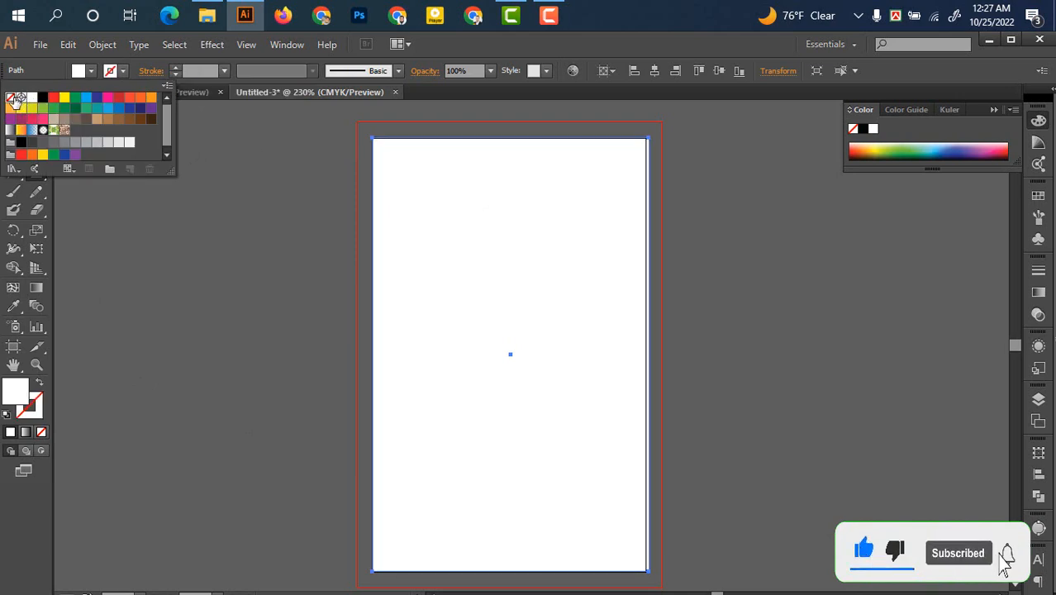
pyautogui.click(526, 52)
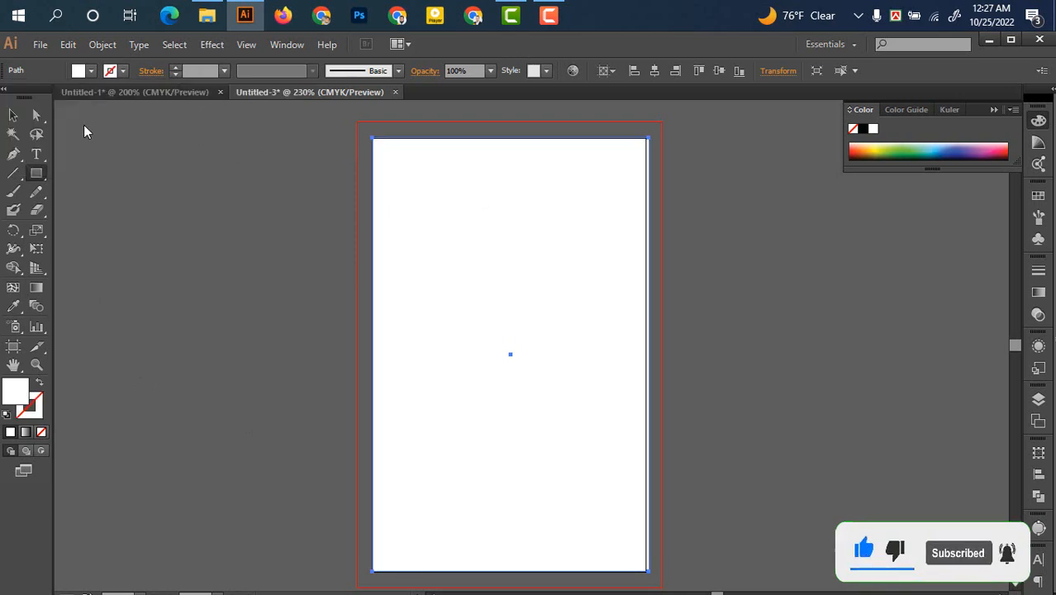
pyautogui.click(13, 118)
pyautogui.click(208, 193)
pyautogui.click(488, 324)
pyautogui.scroll(-2, 495, 329)
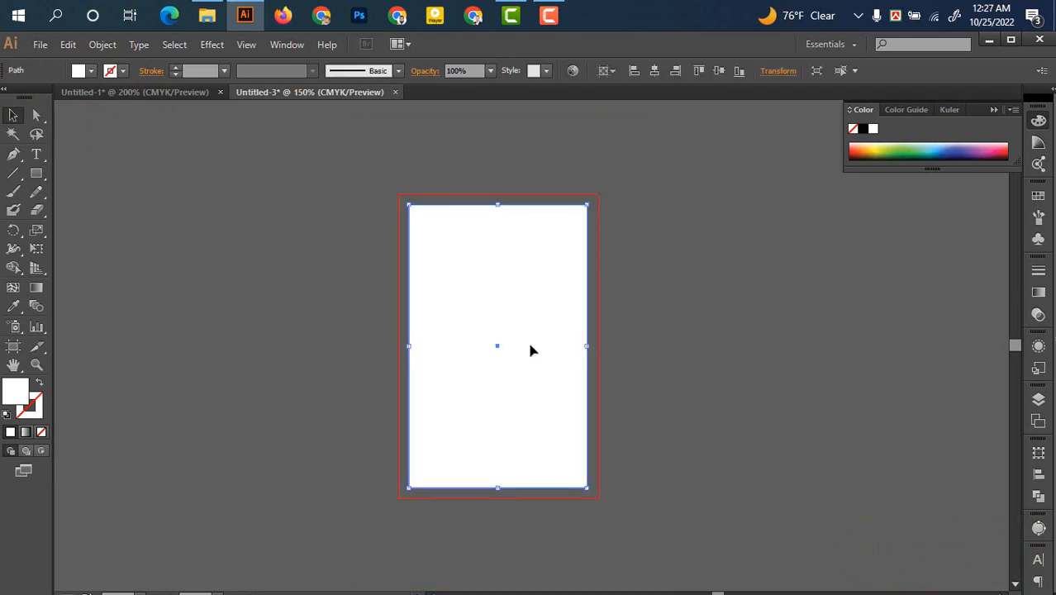
pyautogui.scroll(1, 527, 340)
pyautogui.moveTo(519, 344); pyautogui.dragTo(518, 341)
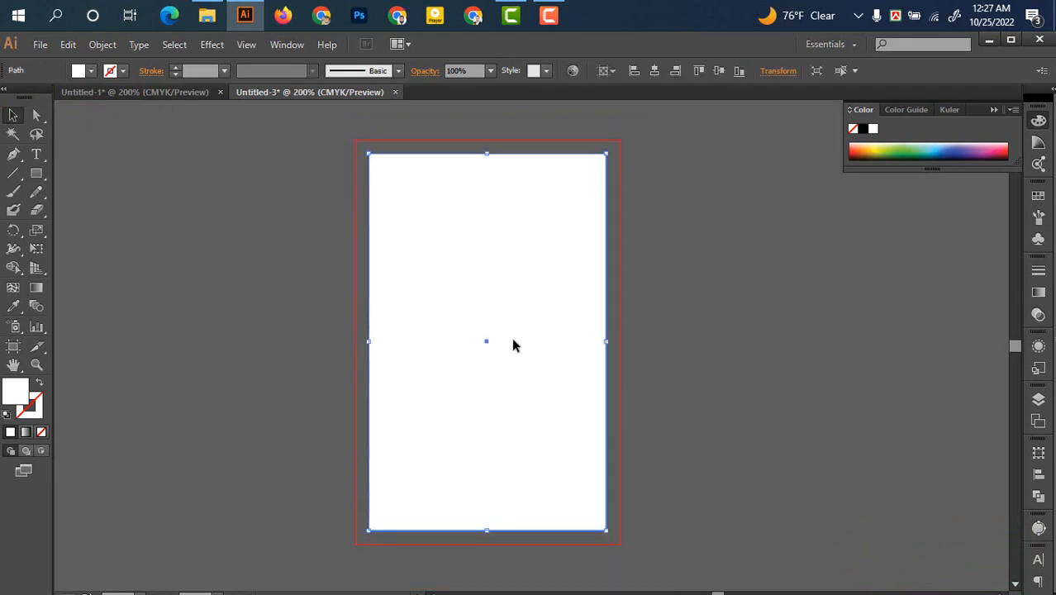
# Create an inset copy of the card rectangle with a -0.25 in offset path
pyautogui.click(102, 43)
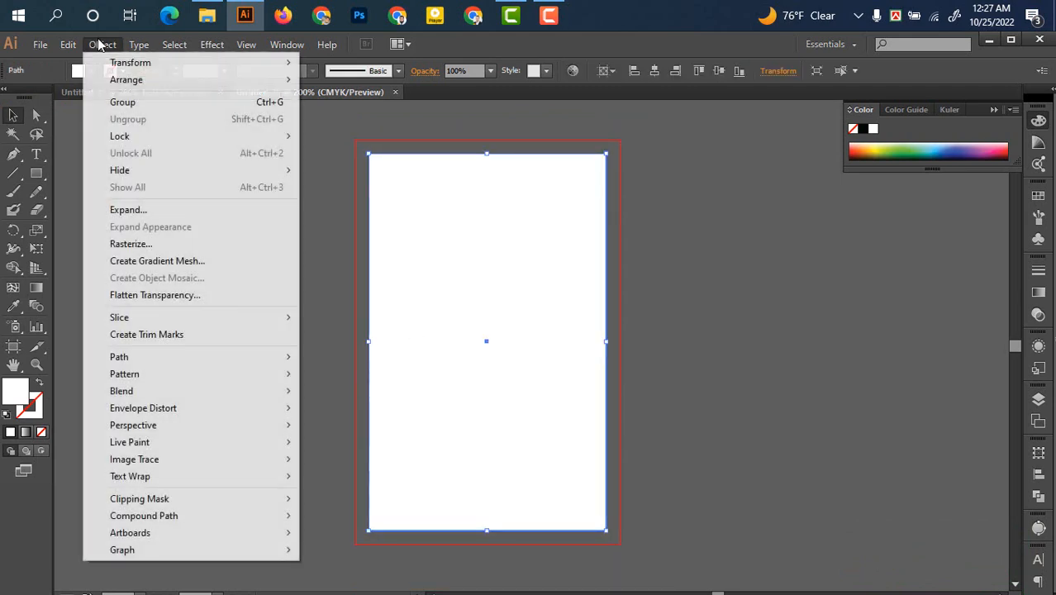
pyautogui.moveTo(158, 355)
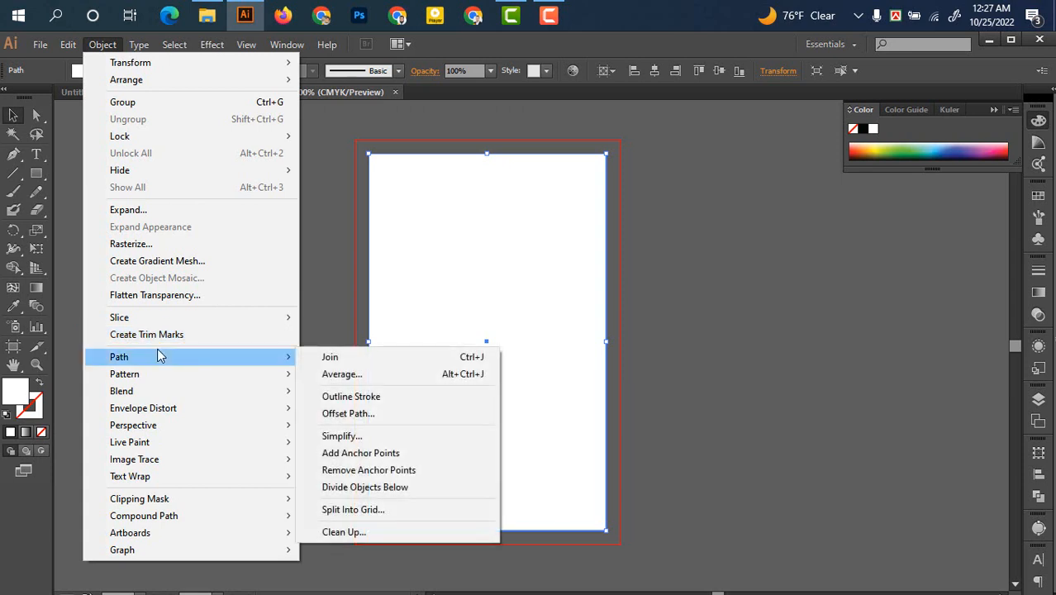
pyautogui.click(379, 415)
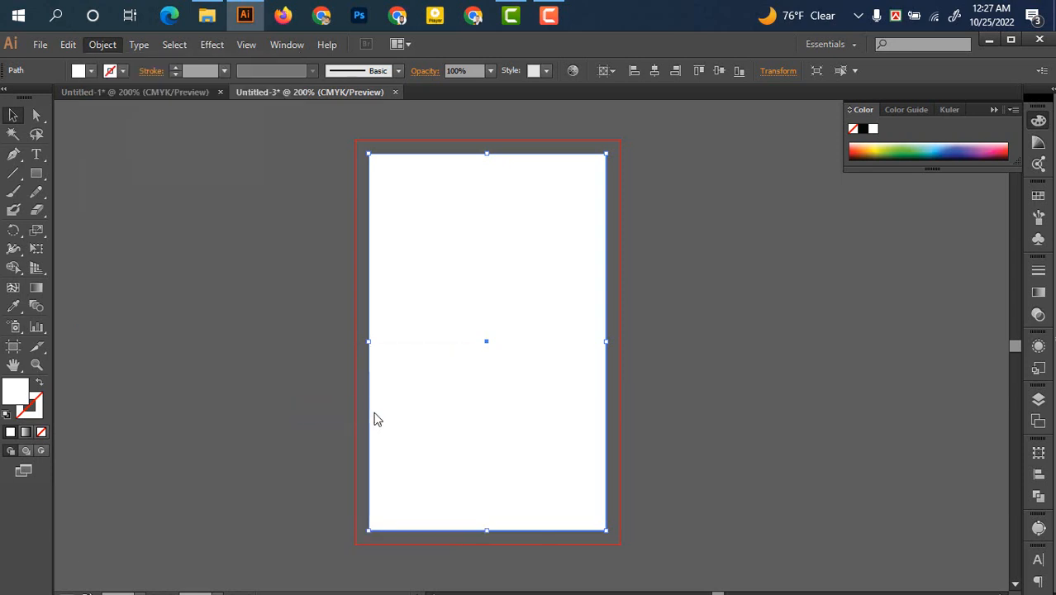
pyautogui.click(836, 252)
pyautogui.moveTo(831, 252); pyautogui.dragTo(795, 256)
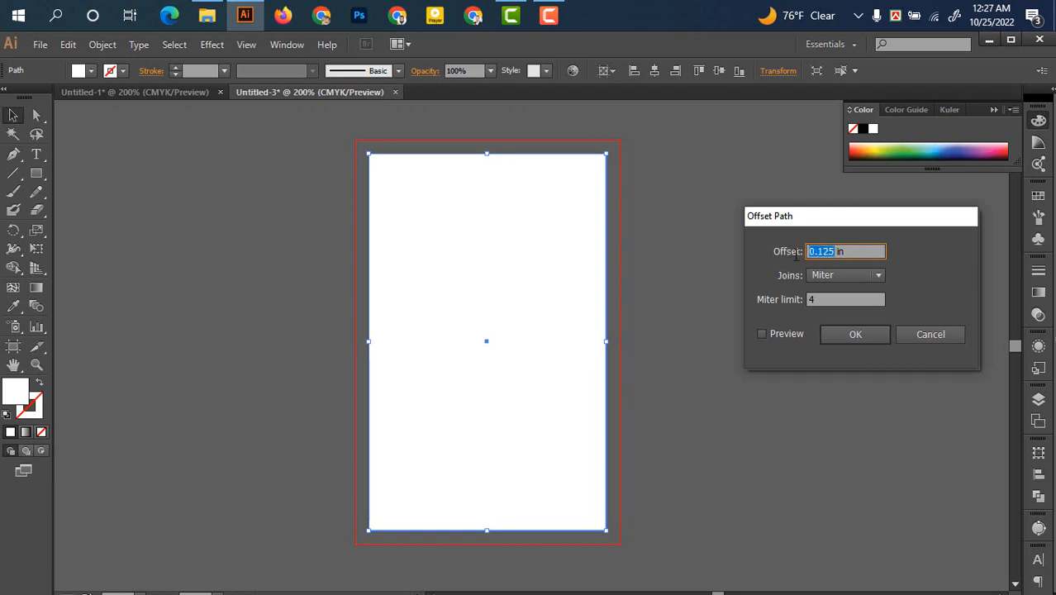
pyautogui.write('-0.25')
pyautogui.click(869, 336)
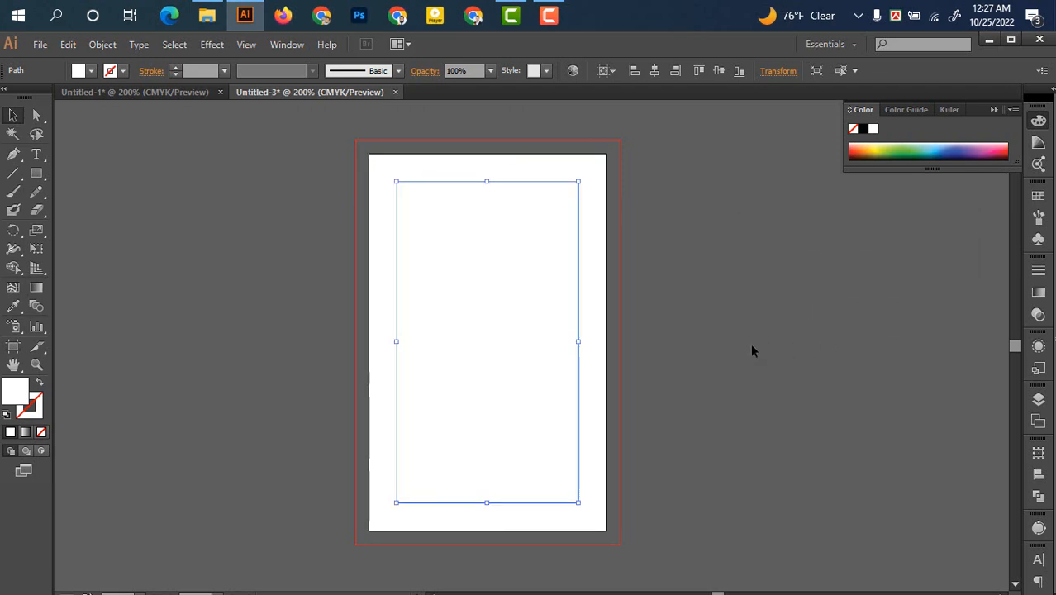
# Turn the inset path into a guide, lock it, and reselect the white card rectangle
pyautogui.rightClick(544, 356)
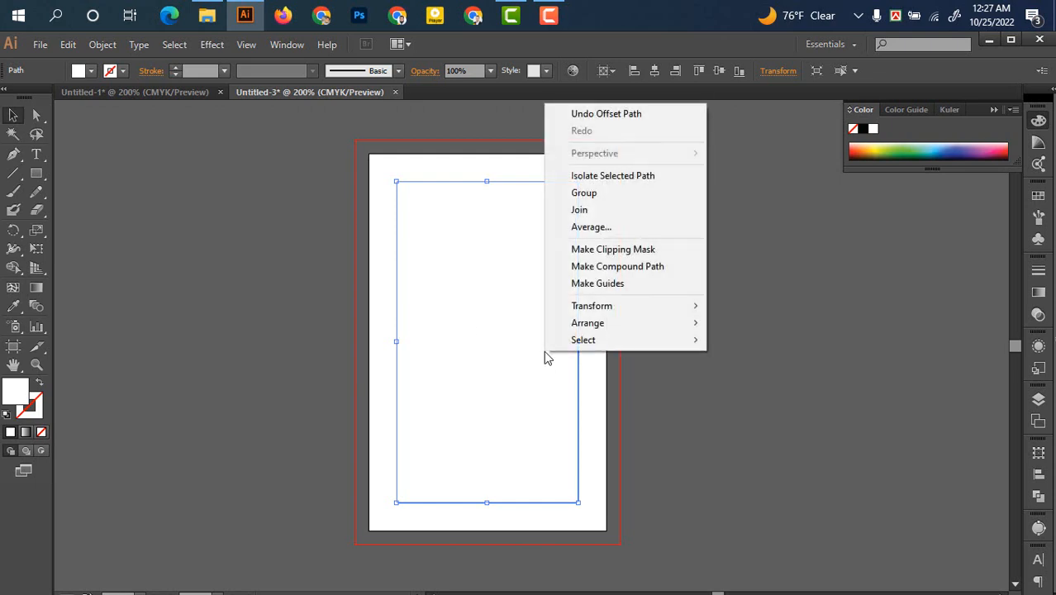
pyautogui.click(591, 284)
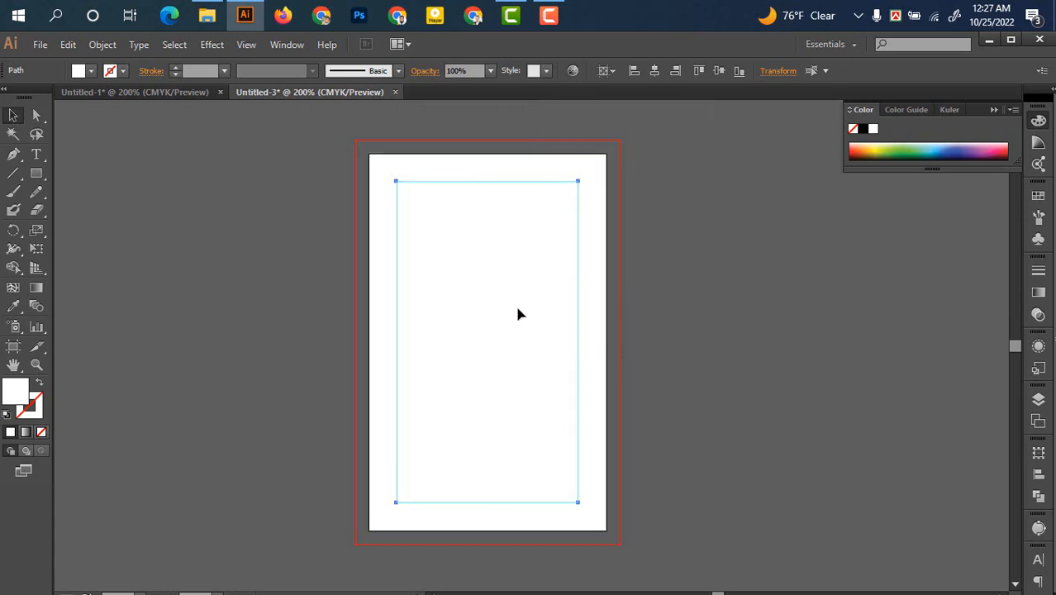
pyautogui.click(112, 47)
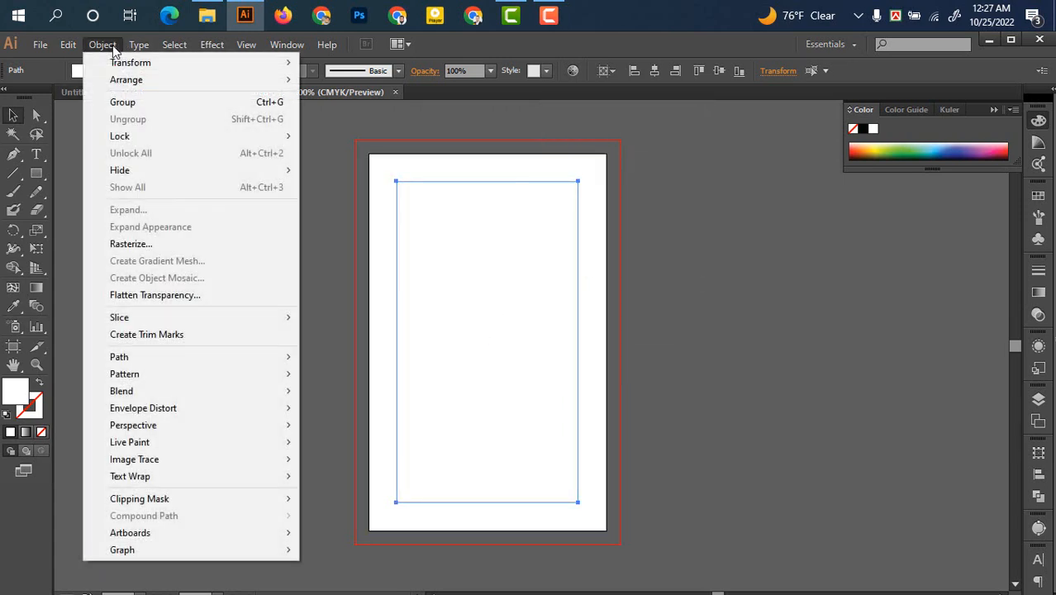
pyautogui.moveTo(124, 139)
pyautogui.click(347, 136)
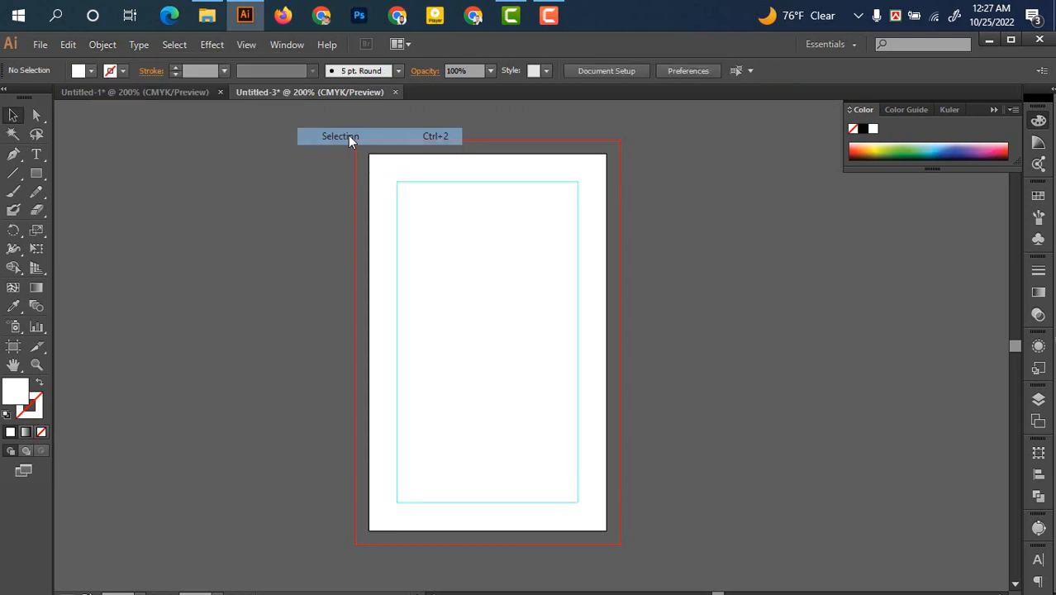
pyautogui.click(588, 264)
pyautogui.click(693, 269)
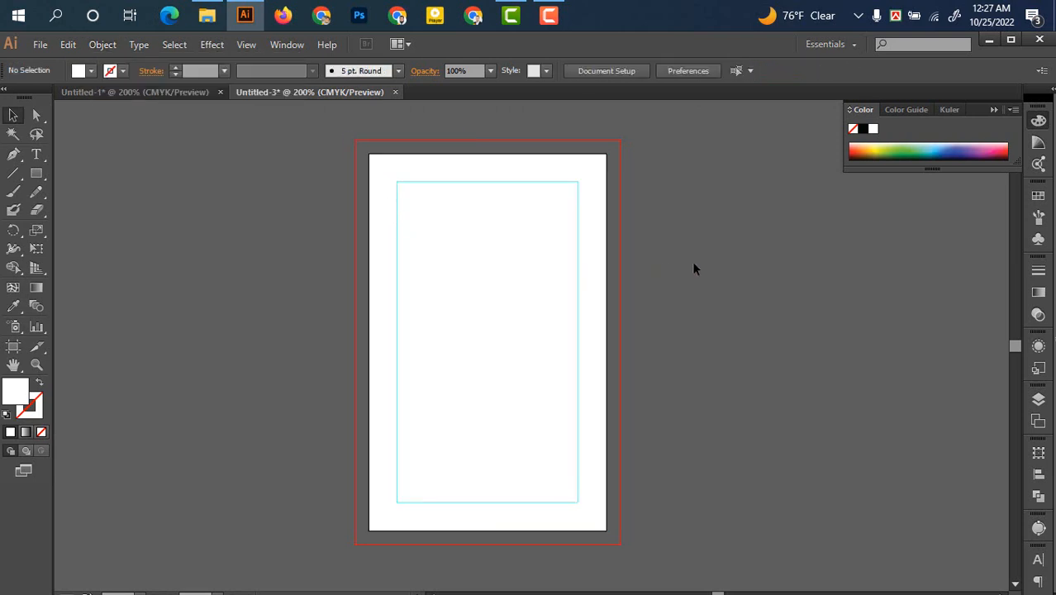
pyautogui.click(596, 258)
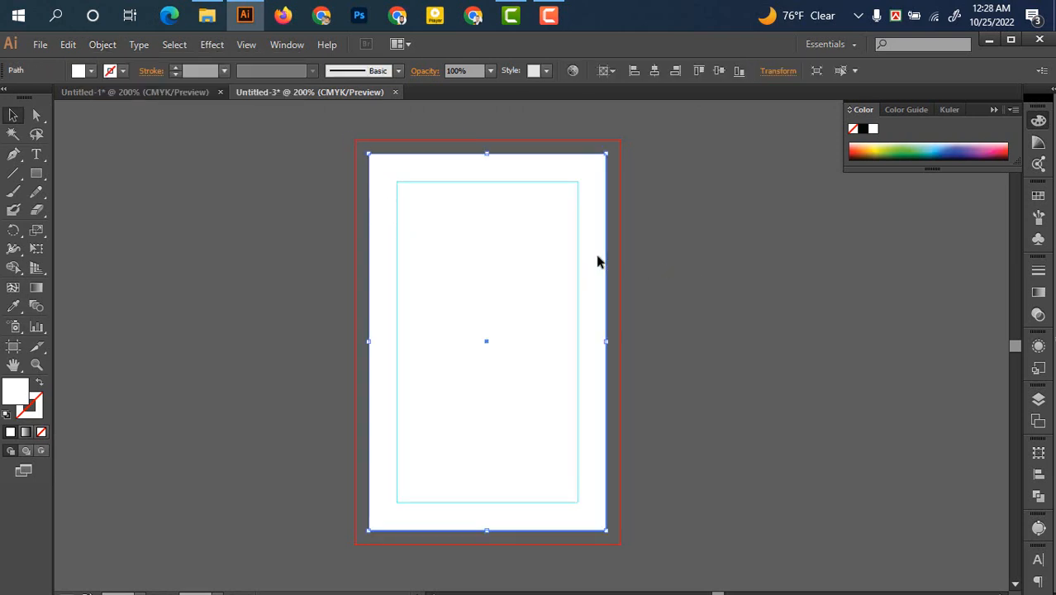
# Offset the card rectangle outward by 0.125 in to reach the bleed edge
pyautogui.click(113, 45)
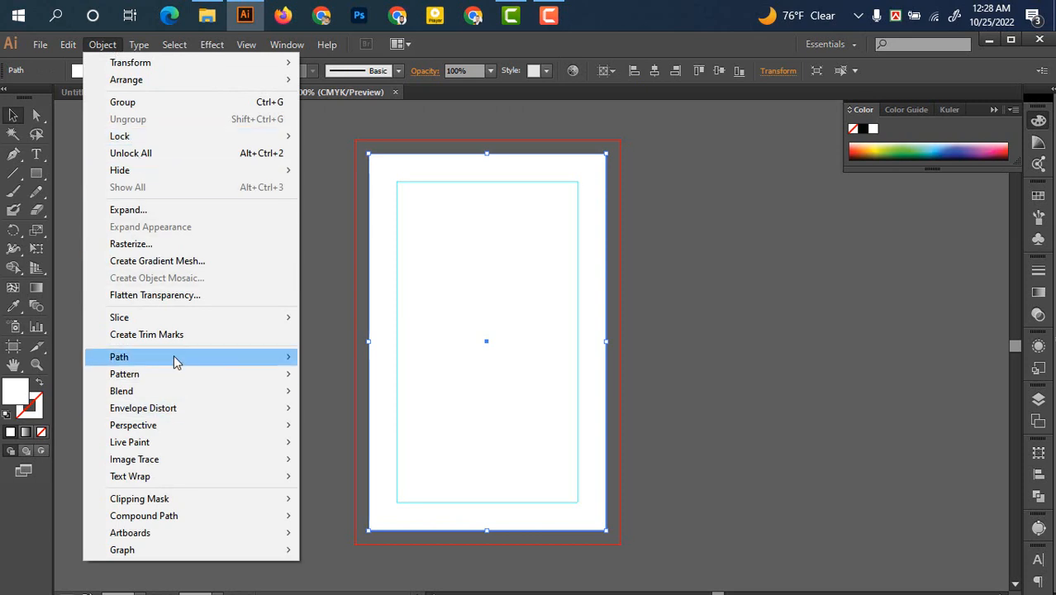
pyautogui.moveTo(235, 358)
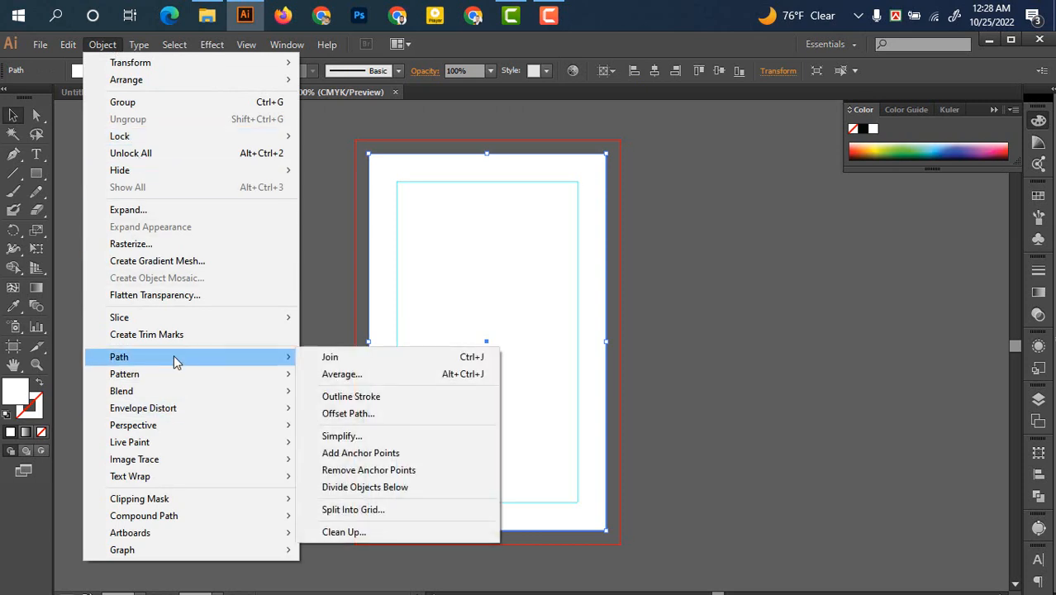
pyautogui.click(384, 413)
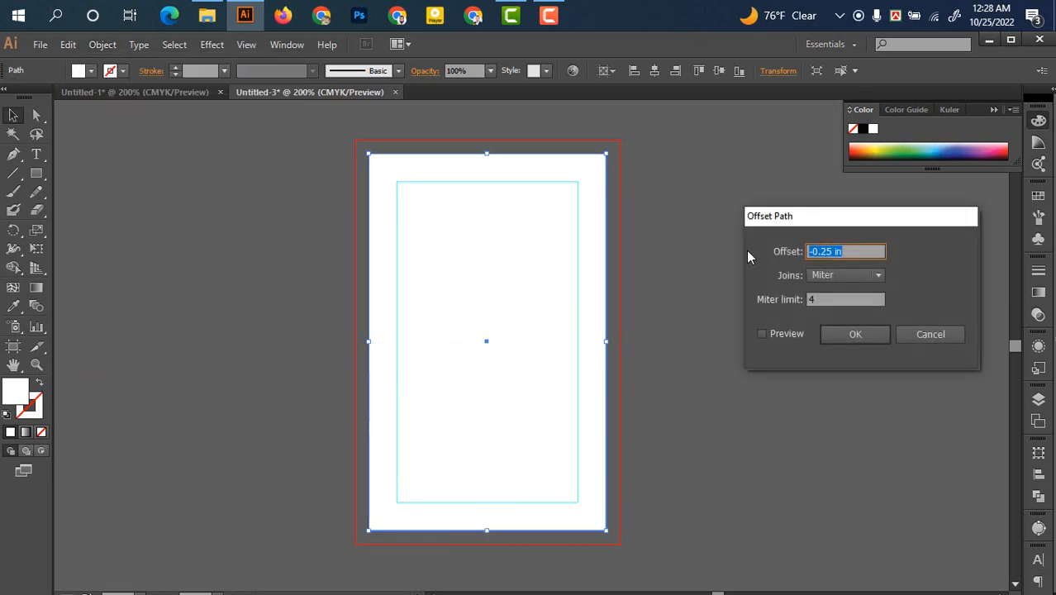
pyautogui.click(818, 252)
pyautogui.moveTo(831, 251); pyautogui.dragTo(793, 251)
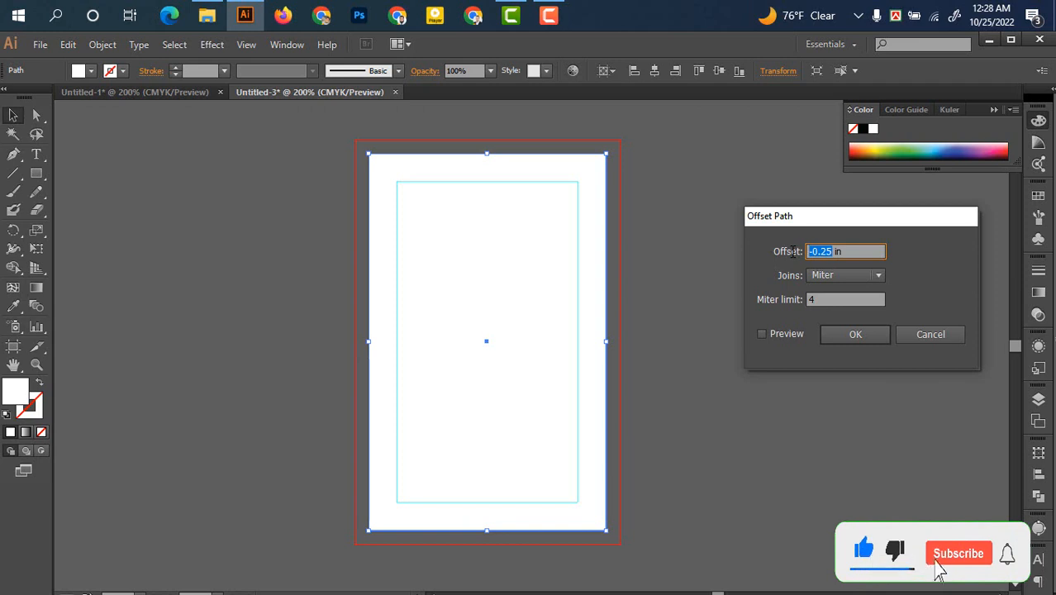
pyautogui.write('0.12')
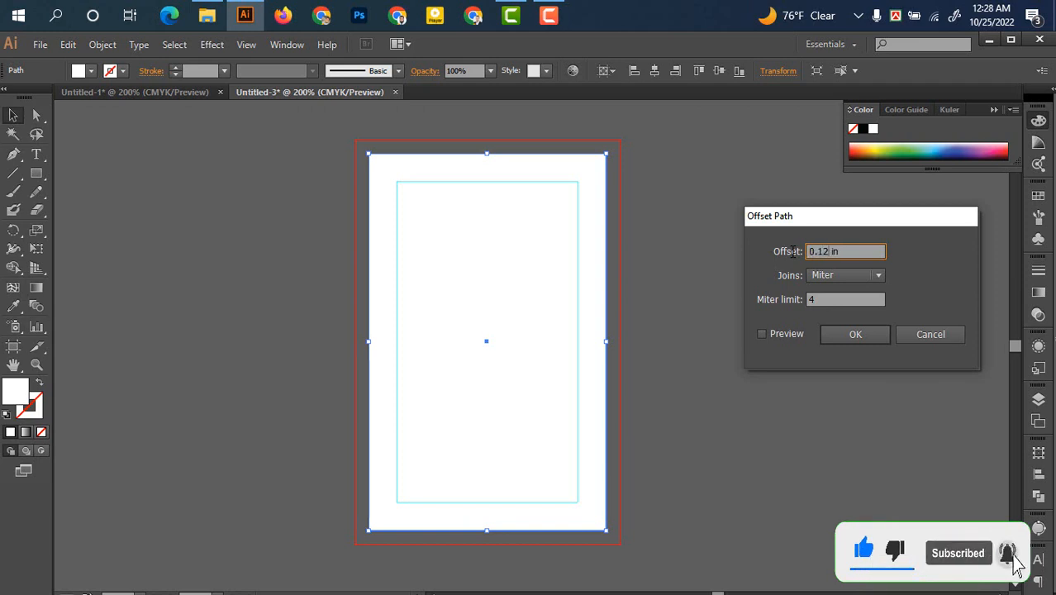
pyautogui.write('5')
pyautogui.click(870, 338)
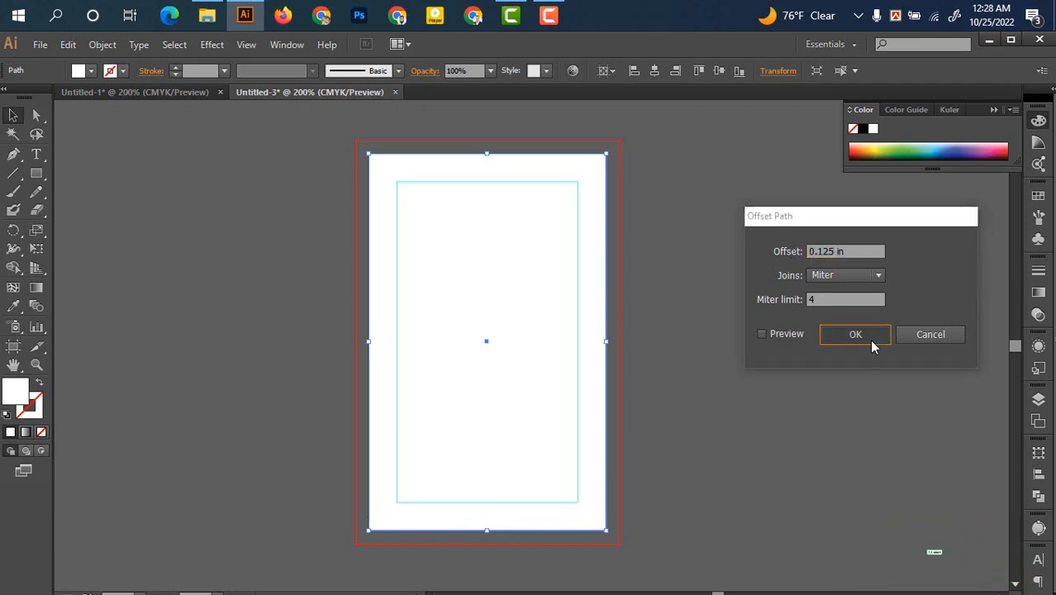
# Select the outer offset rectangle and lock it in place
pyautogui.click(741, 337)
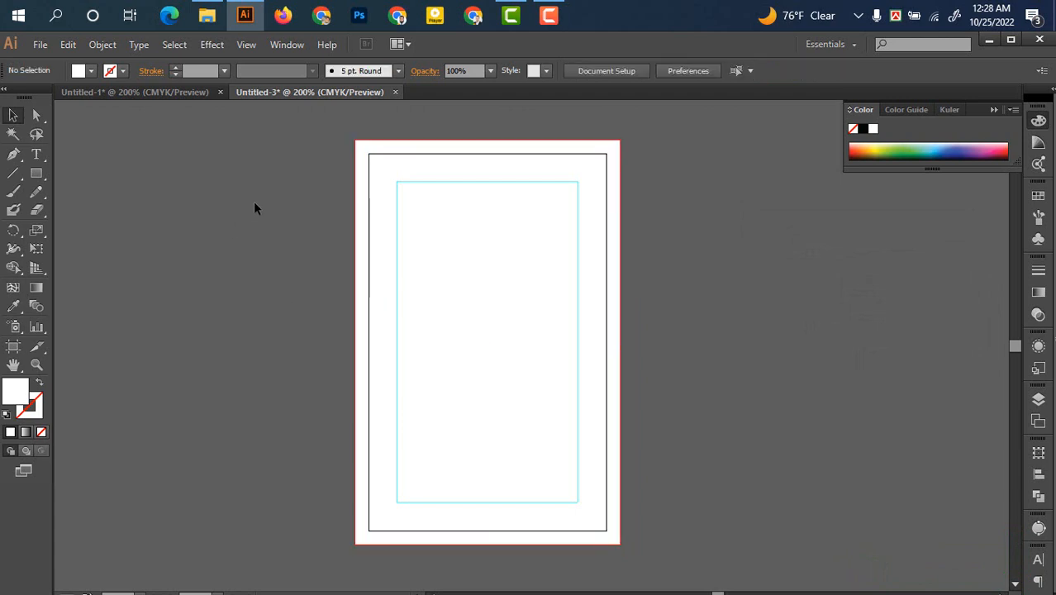
pyautogui.moveTo(256, 201); pyautogui.dragTo(662, 409)
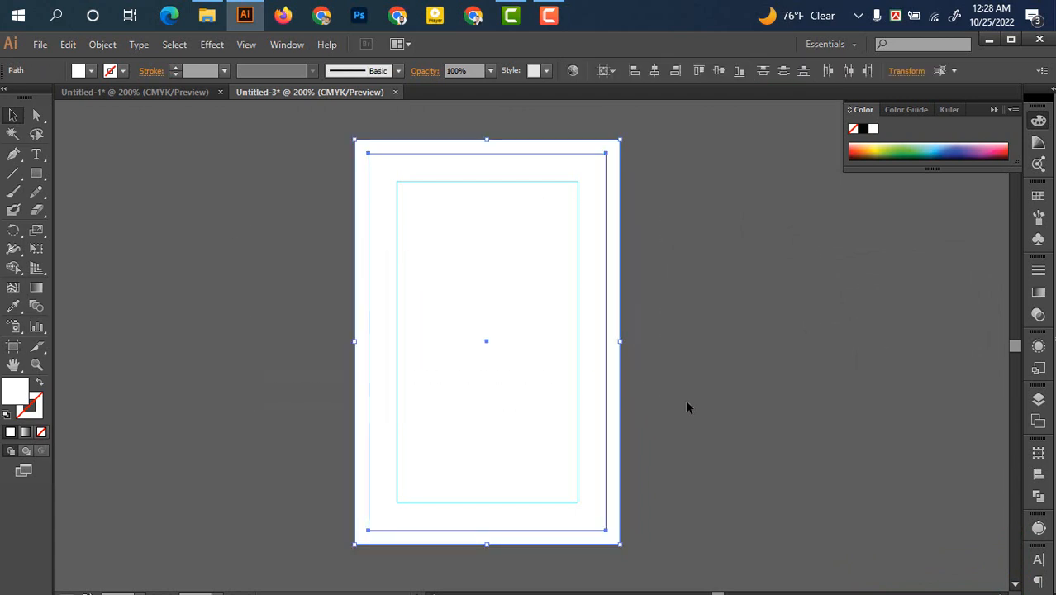
pyautogui.moveTo(224, 164); pyautogui.dragTo(665, 406)
pyautogui.click(100, 44)
pyautogui.moveTo(177, 139)
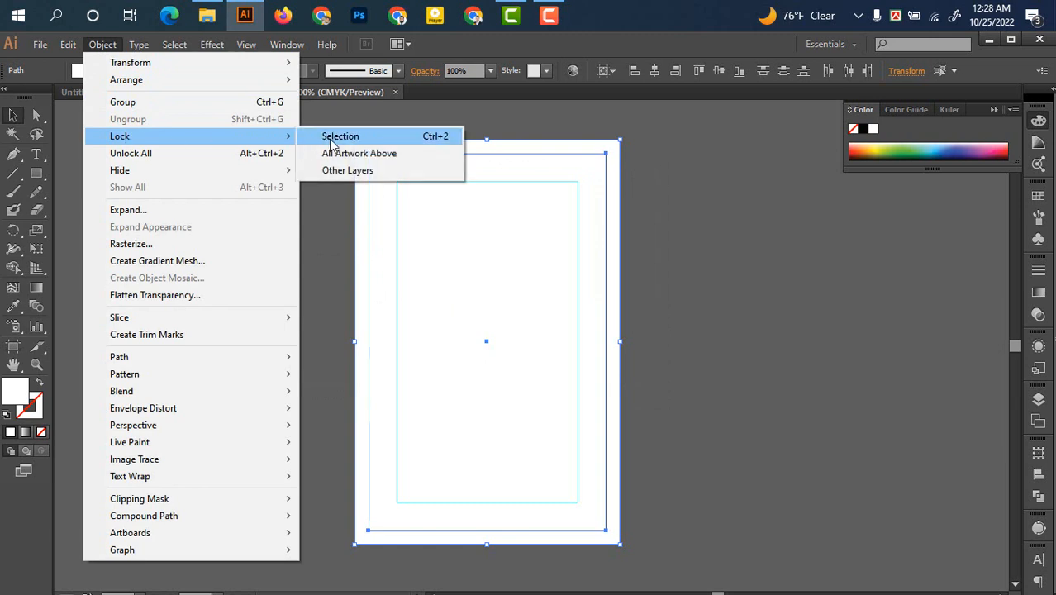
pyautogui.click(330, 138)
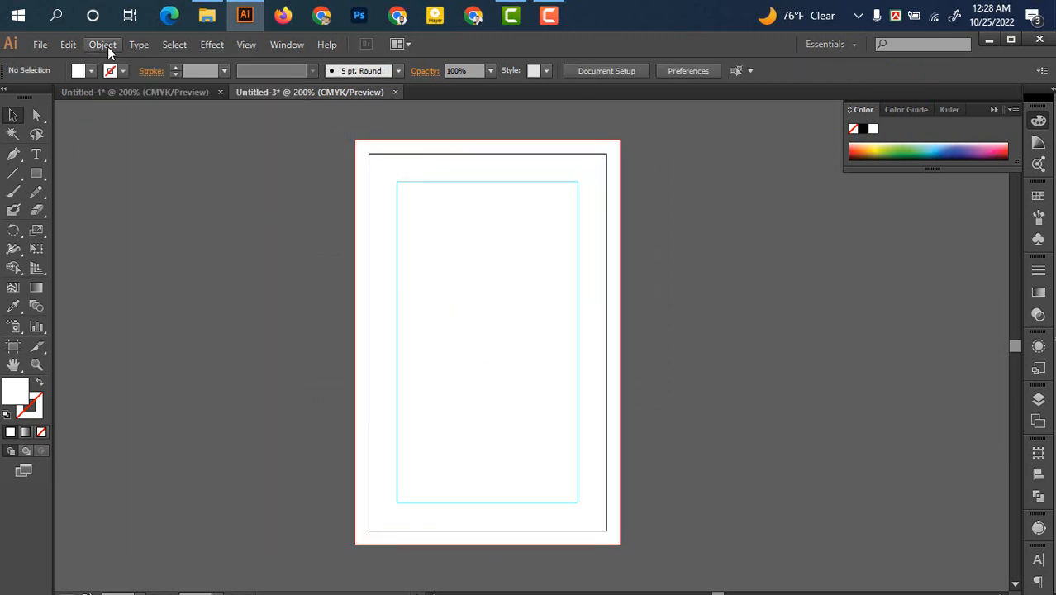
pyautogui.click(107, 46)
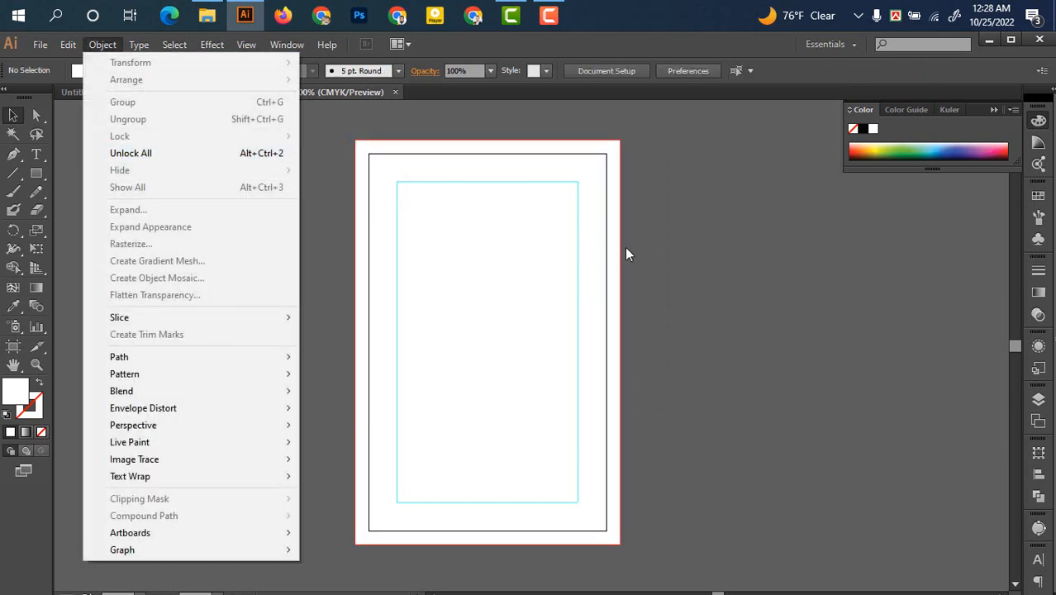
pyautogui.click(702, 255)
# Zoom in on the card and pick the Pen tool
pyautogui.moveTo(650, 319); pyautogui.dragTo(627, 337)
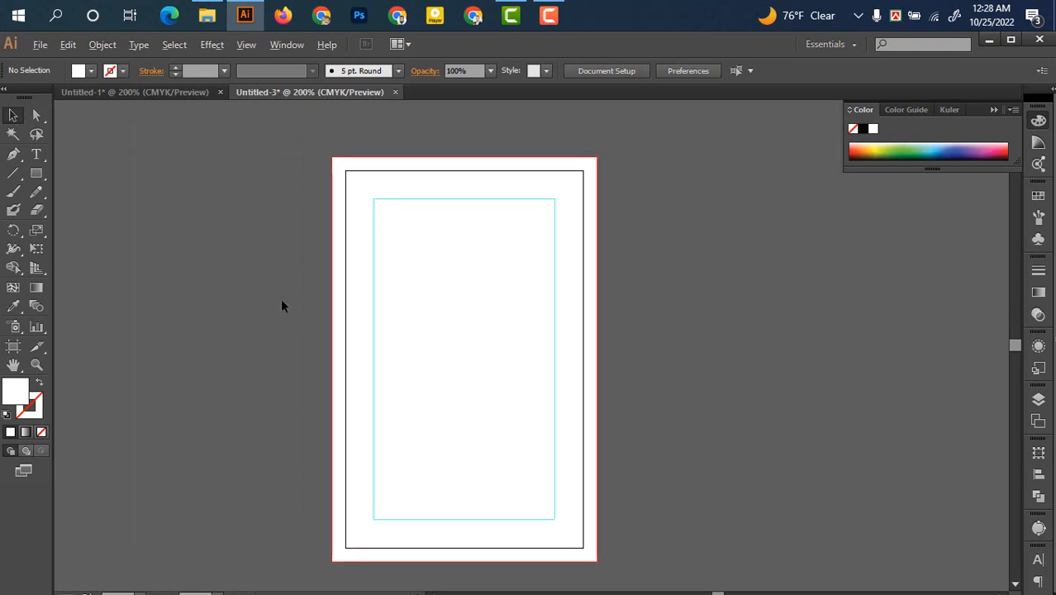
pyautogui.scroll(1, 281, 306)
pyautogui.moveTo(420, 328); pyautogui.dragTo(355, 335)
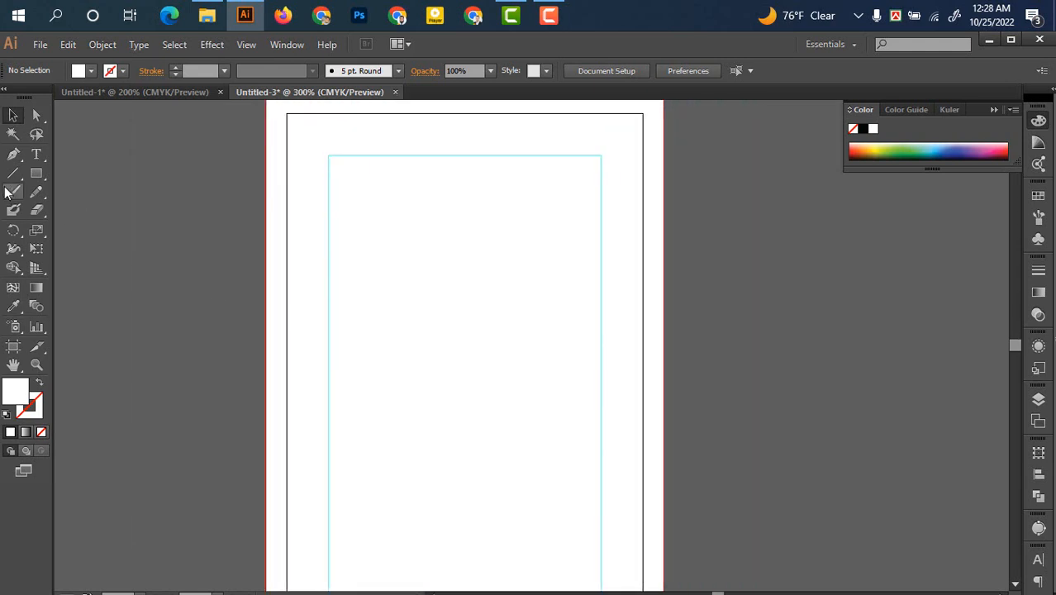
pyautogui.click(14, 156)
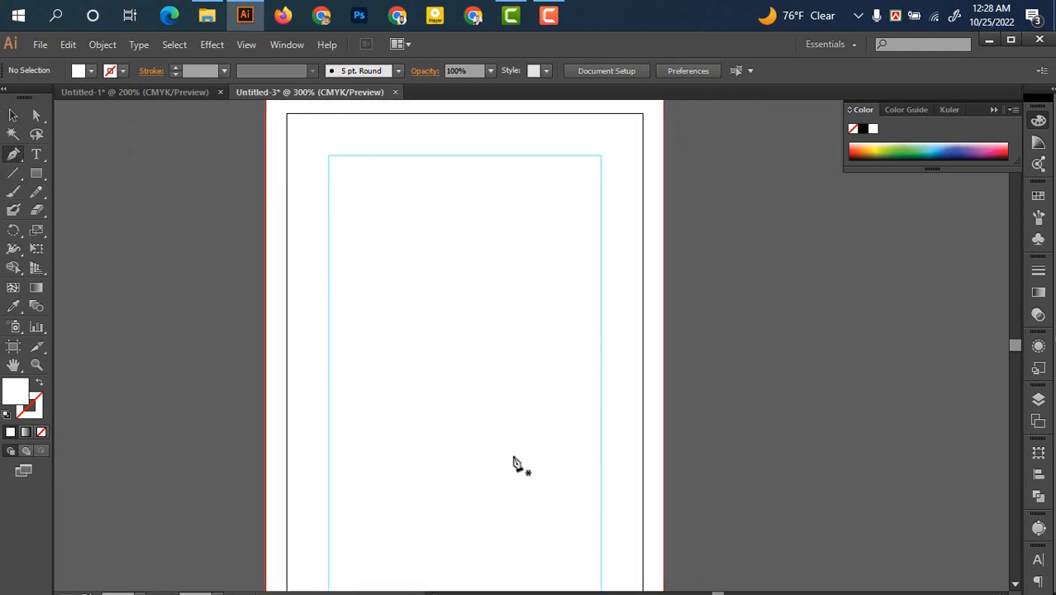
# Pen a closed wave shape across the card's width, closing through both bottom corners
pyautogui.click(265, 363)
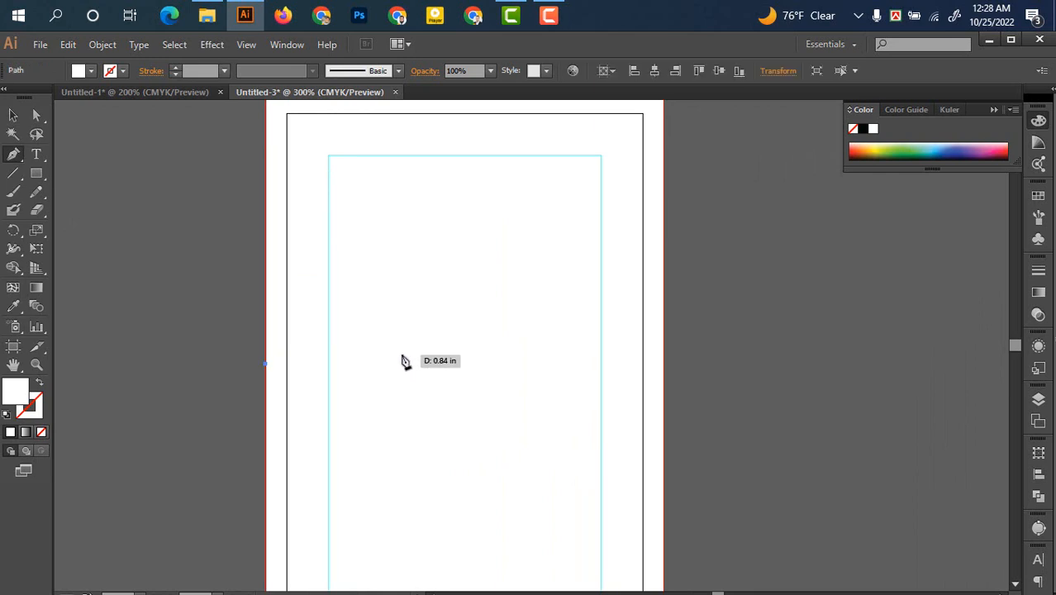
pyautogui.moveTo(399, 354); pyautogui.dragTo(477, 426)
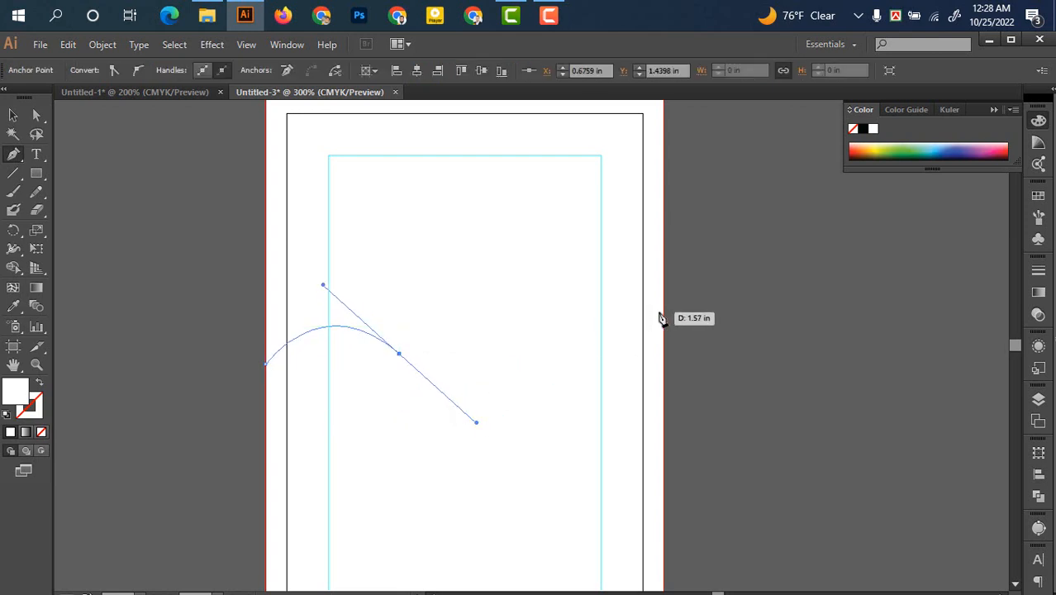
pyautogui.moveTo(662, 314); pyautogui.dragTo(724, 237)
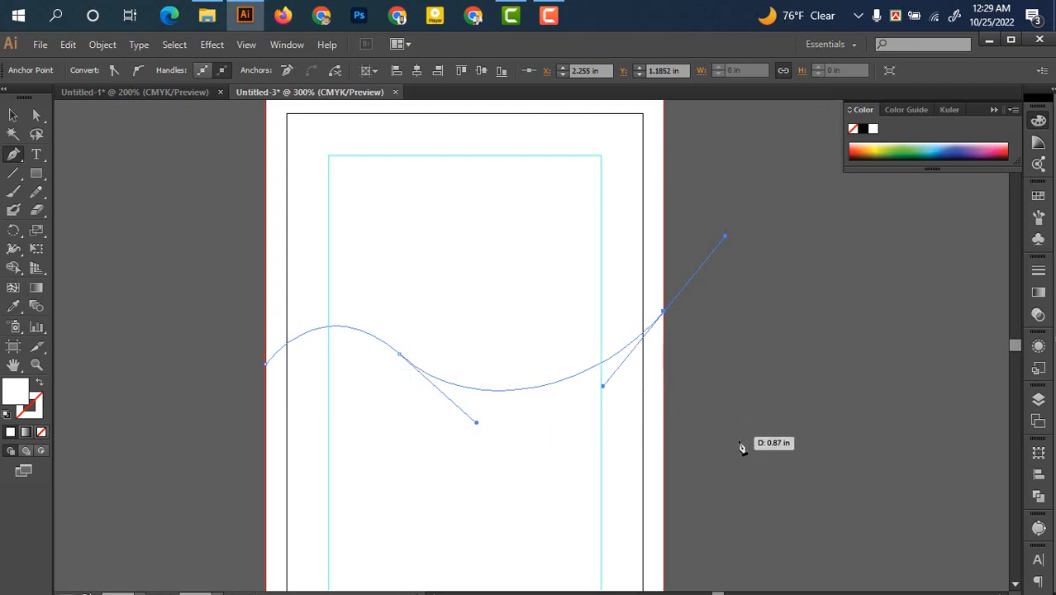
pyautogui.moveTo(741, 446); pyautogui.dragTo(710, 390)
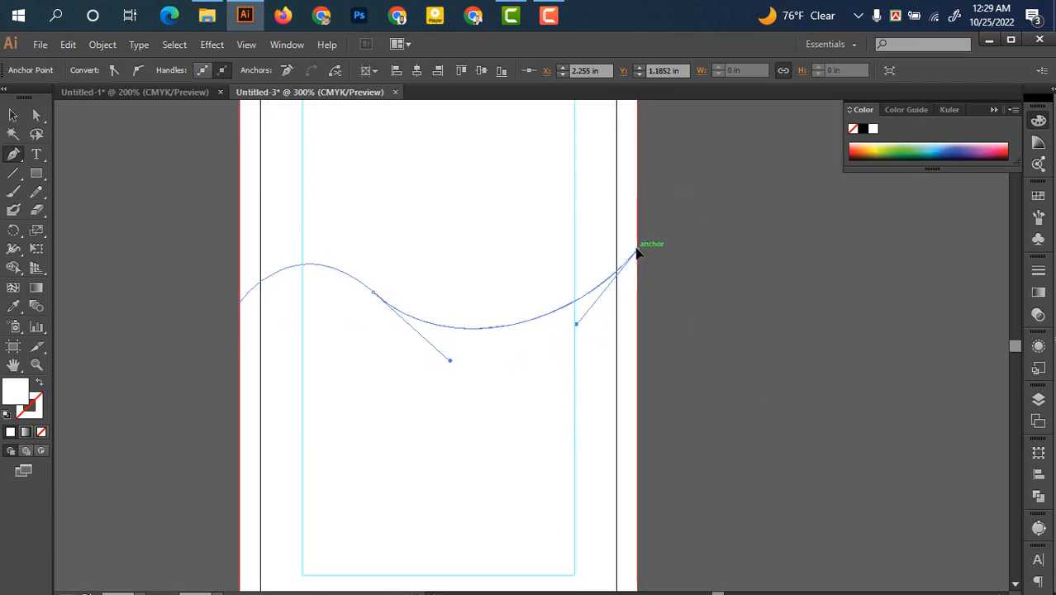
pyautogui.scroll(-3, 653, 273)
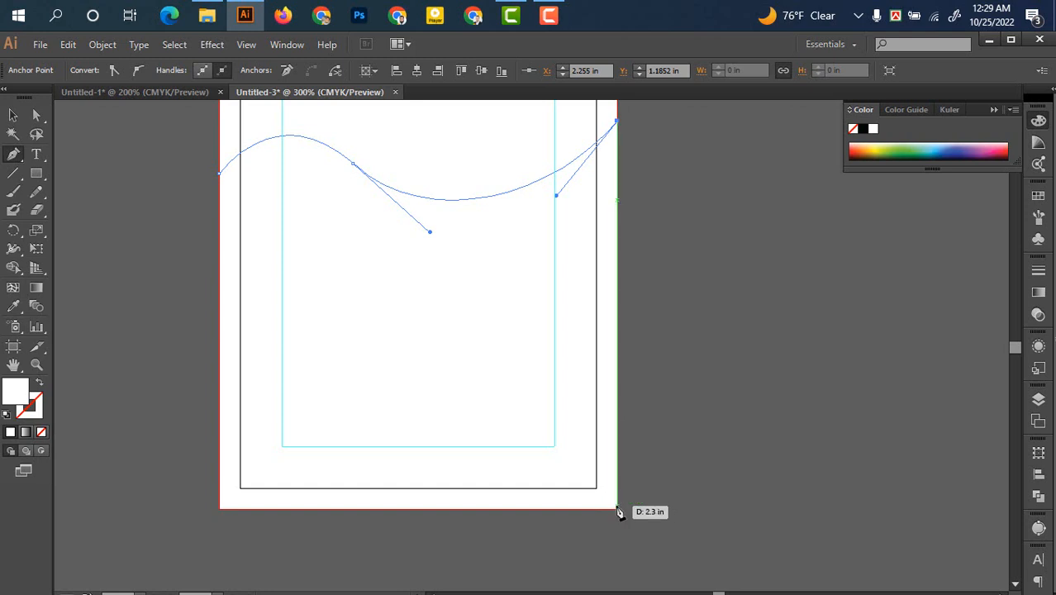
pyautogui.click(617, 507)
pyautogui.moveTo(436, 521); pyautogui.dragTo(503, 522)
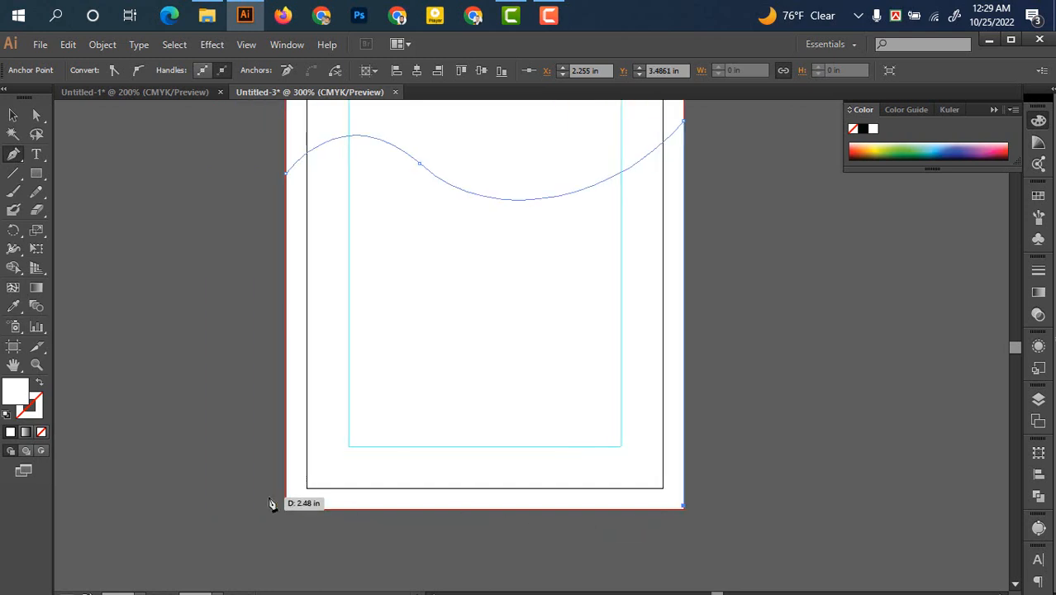
pyautogui.click(287, 507)
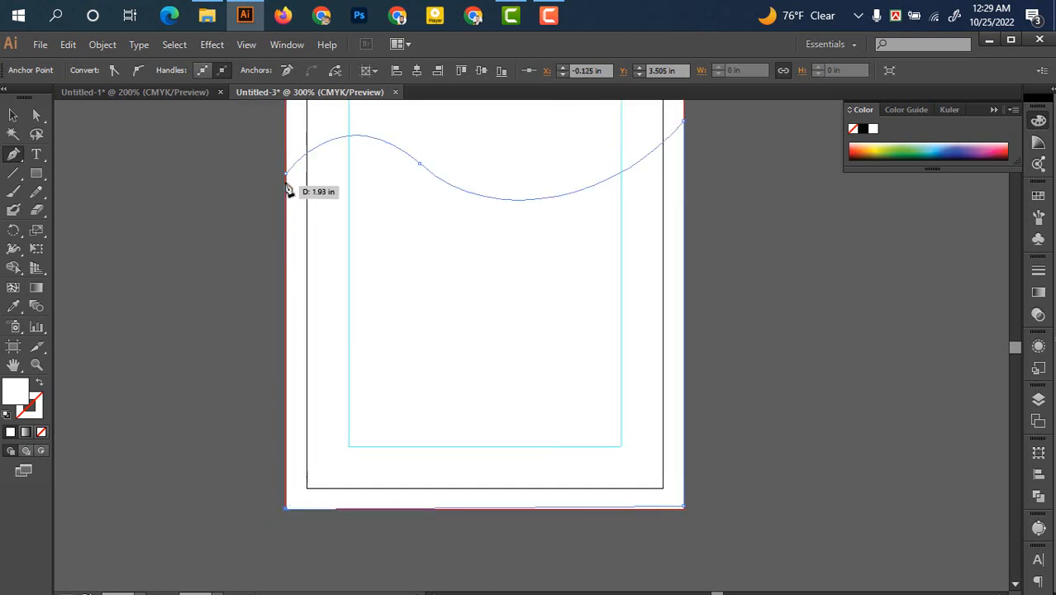
pyautogui.click(288, 177)
pyautogui.click(13, 115)
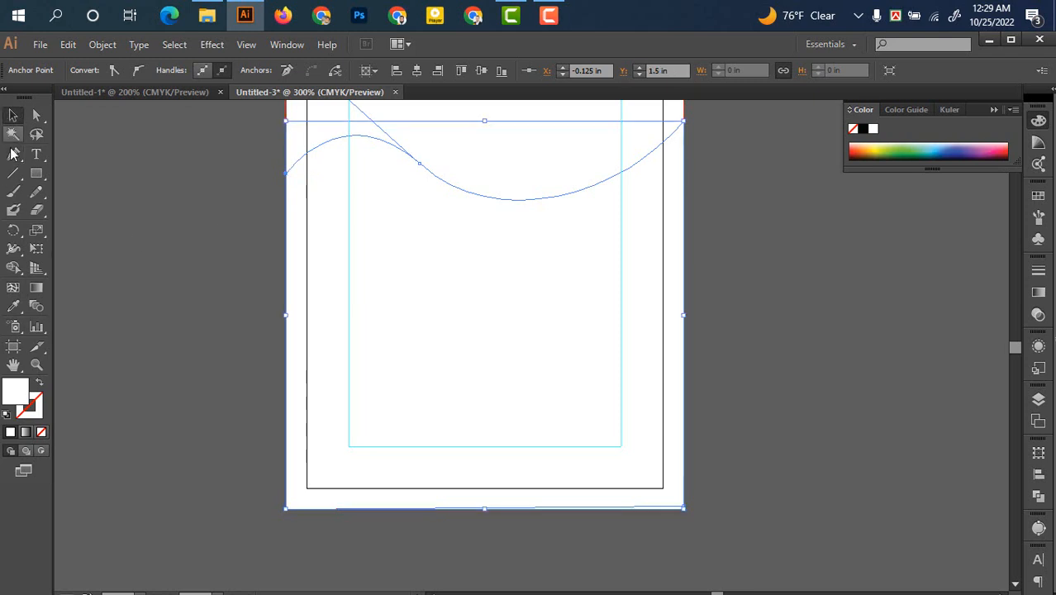
# Fill the wave shape with a brown-orange colour
pyautogui.doubleClick(15, 388)
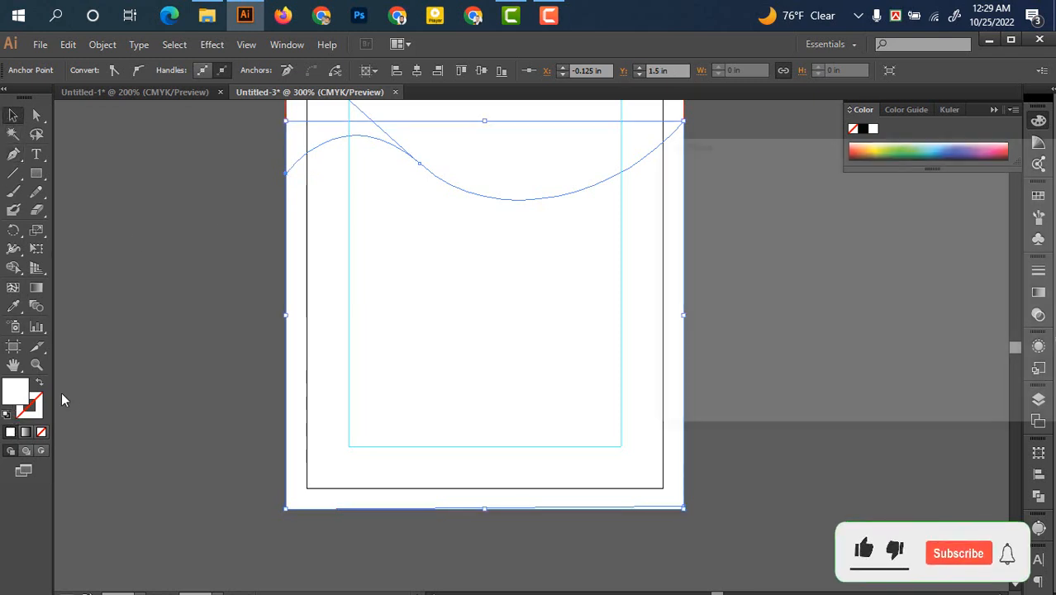
pyautogui.click(836, 256)
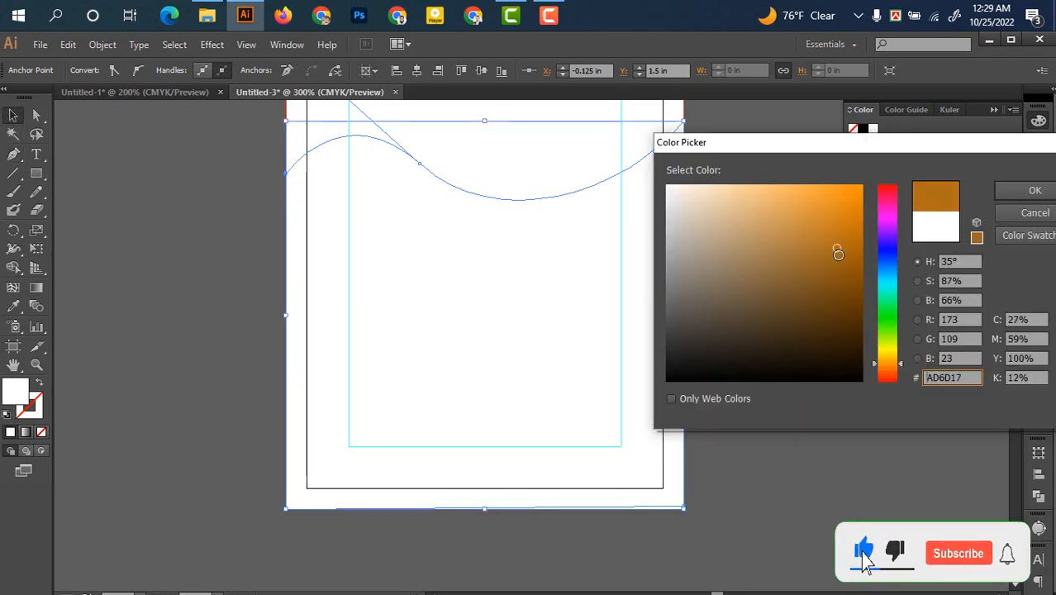
pyautogui.click(1015, 192)
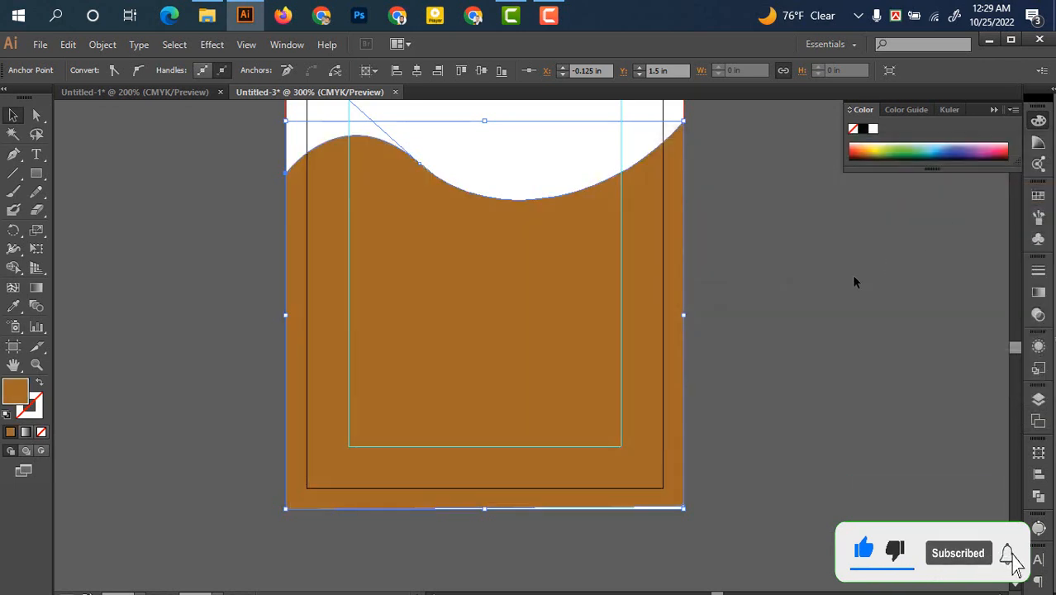
pyautogui.click(799, 297)
pyautogui.scroll(2, 694, 339)
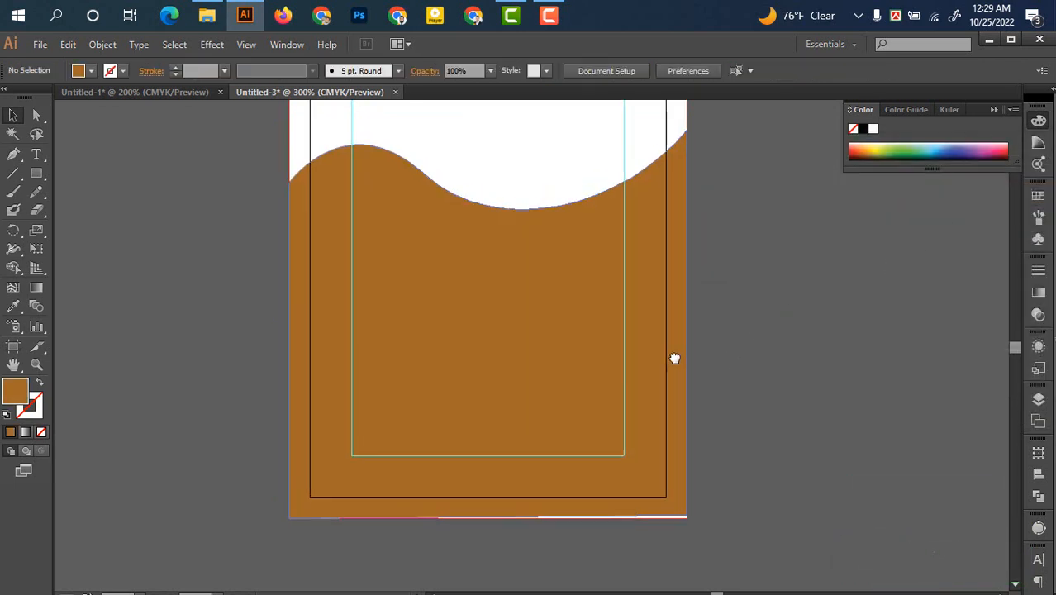
pyautogui.click(492, 339)
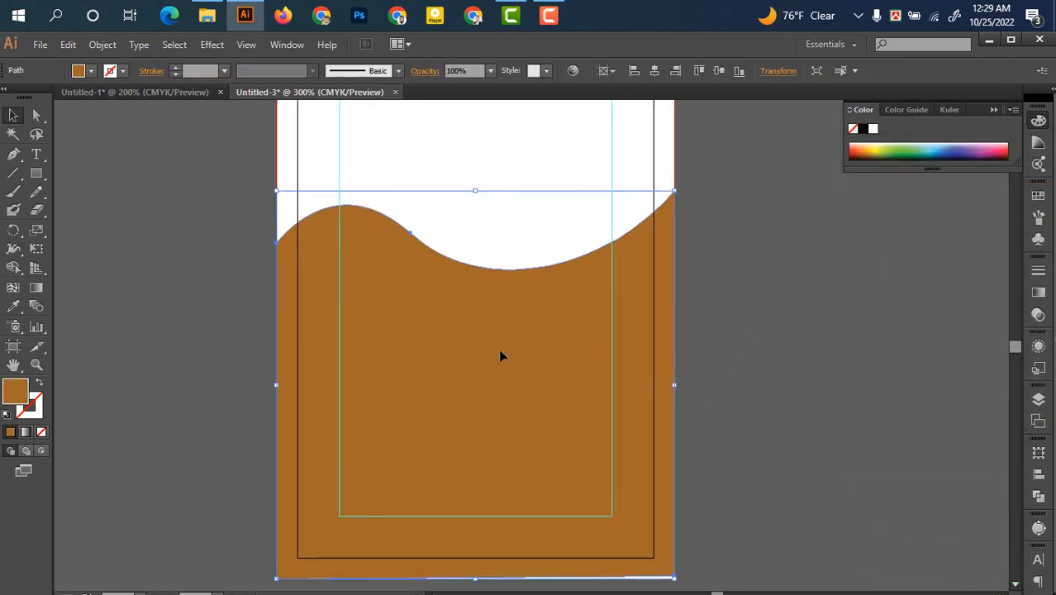
# Adjust the wave's anchors with Direct Selection into a smooth dip rising to the top-right
pyautogui.click(33, 116)
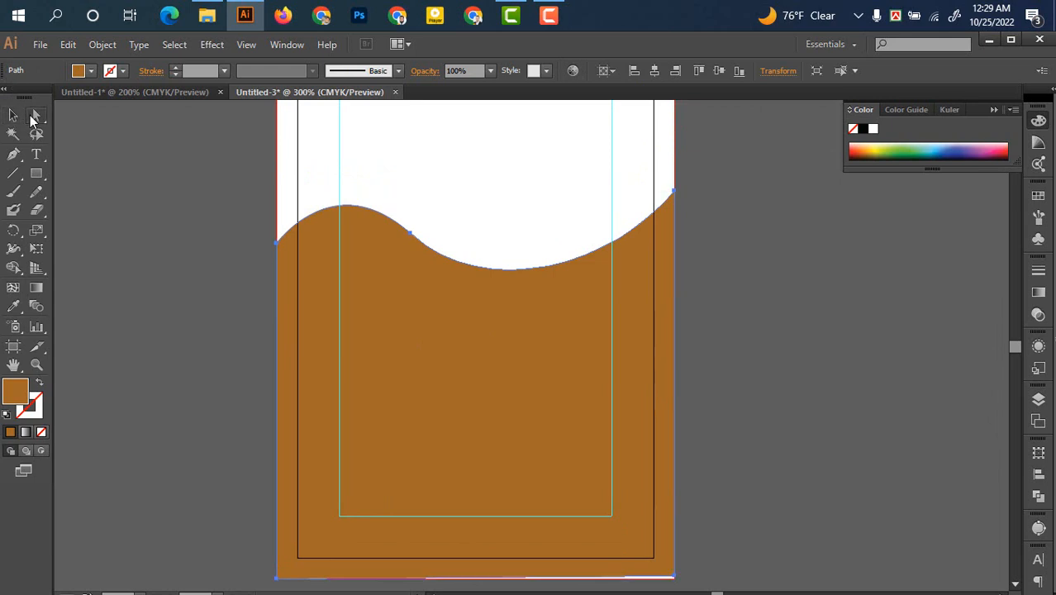
pyautogui.click(411, 234)
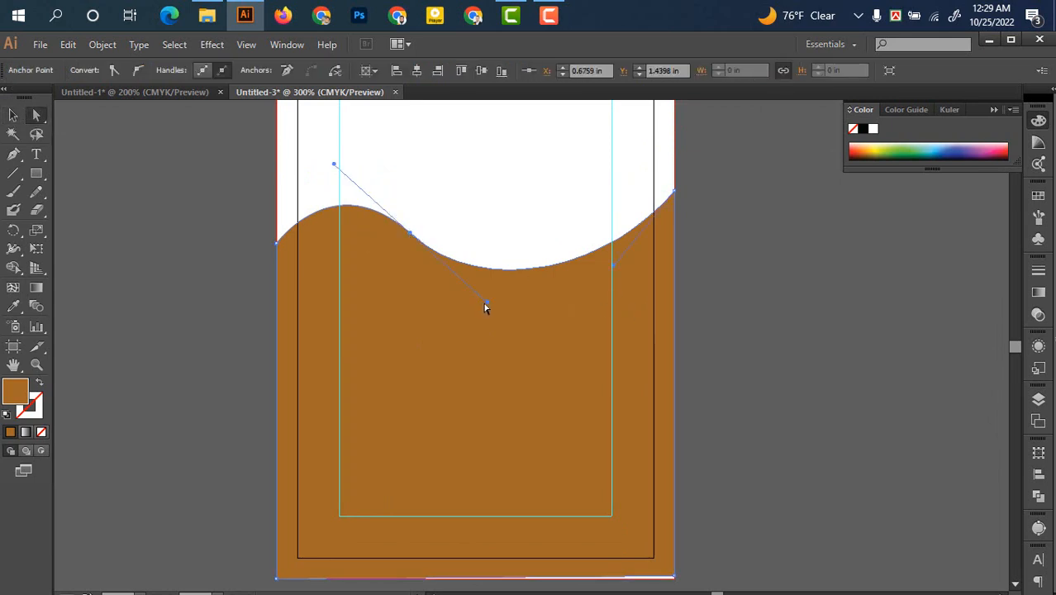
pyautogui.moveTo(489, 300); pyautogui.dragTo(502, 299)
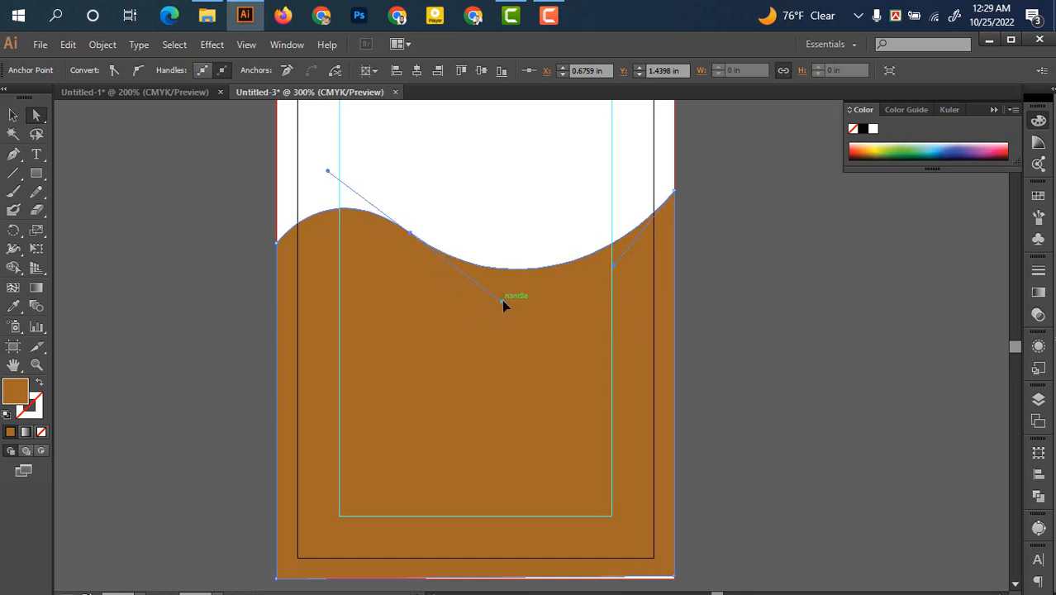
pyautogui.click(674, 192)
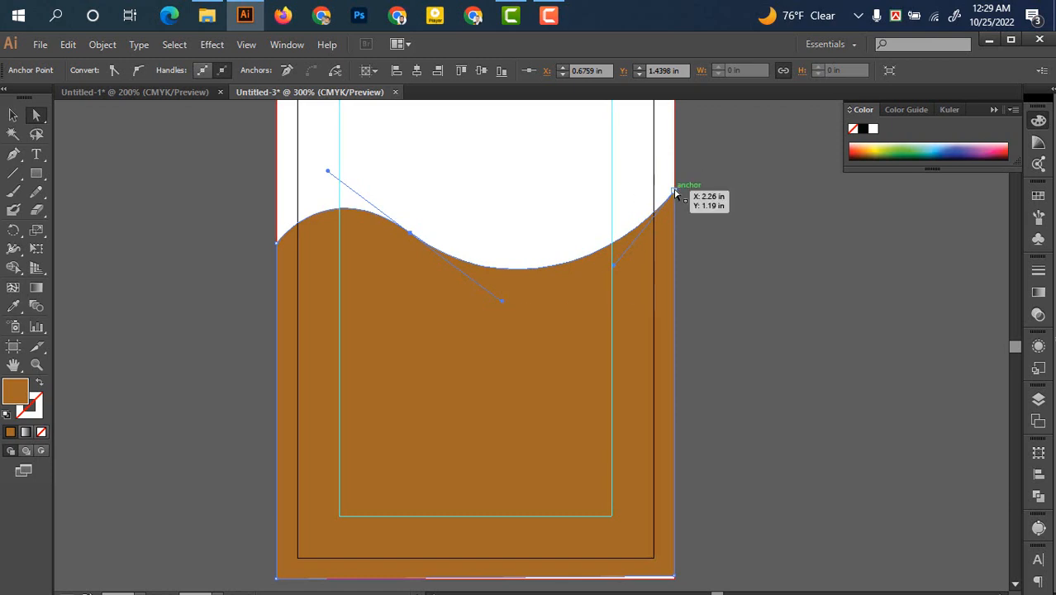
pyautogui.click(715, 194)
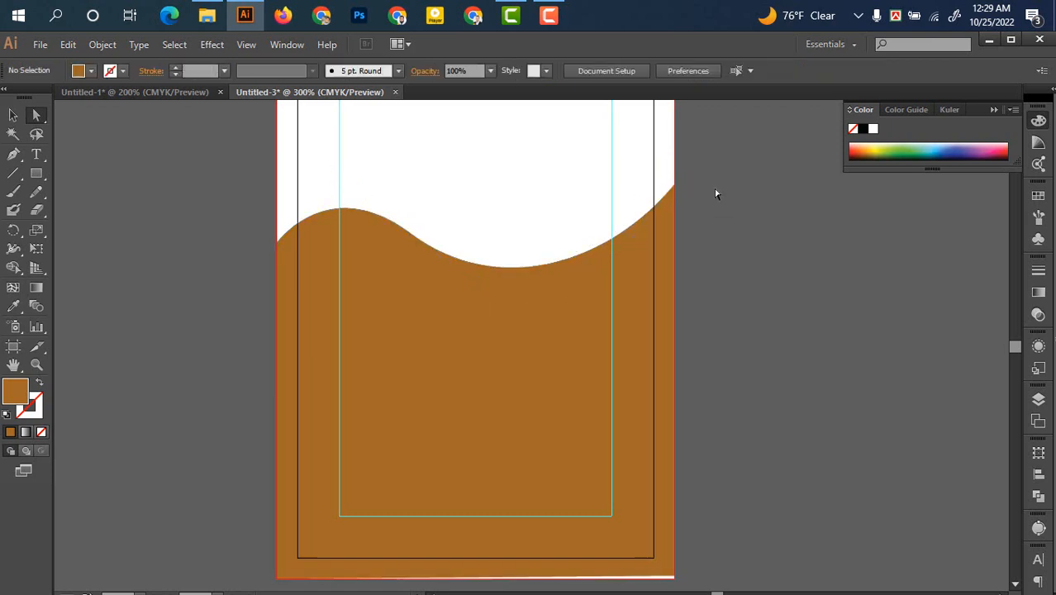
pyautogui.click(653, 231)
pyautogui.click(720, 289)
pyautogui.click(15, 117)
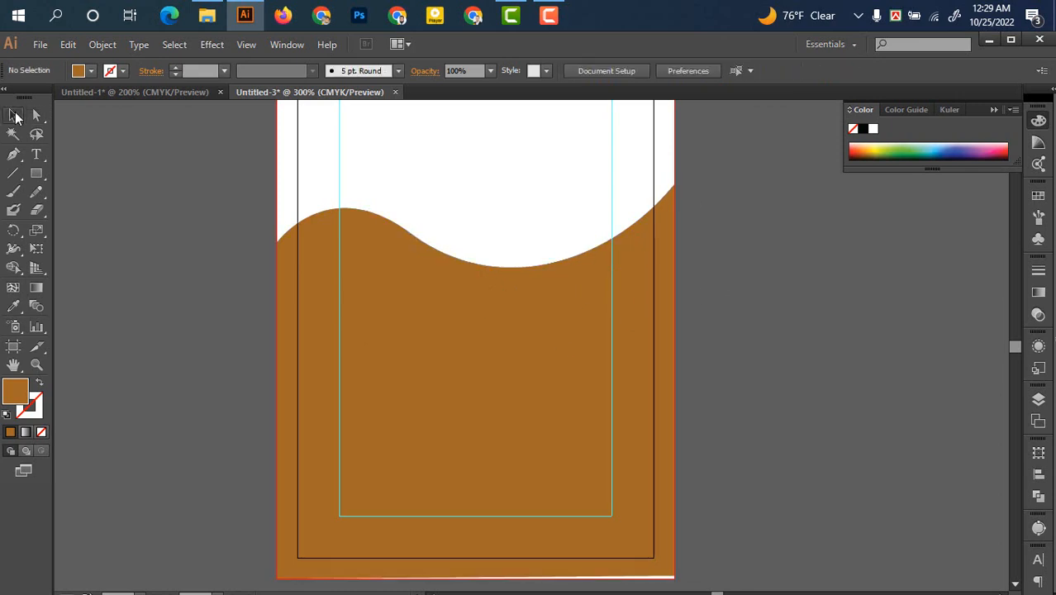
# Copy the five orange and blue colour circles from Untitled-1 beside the card
pyautogui.click(182, 92)
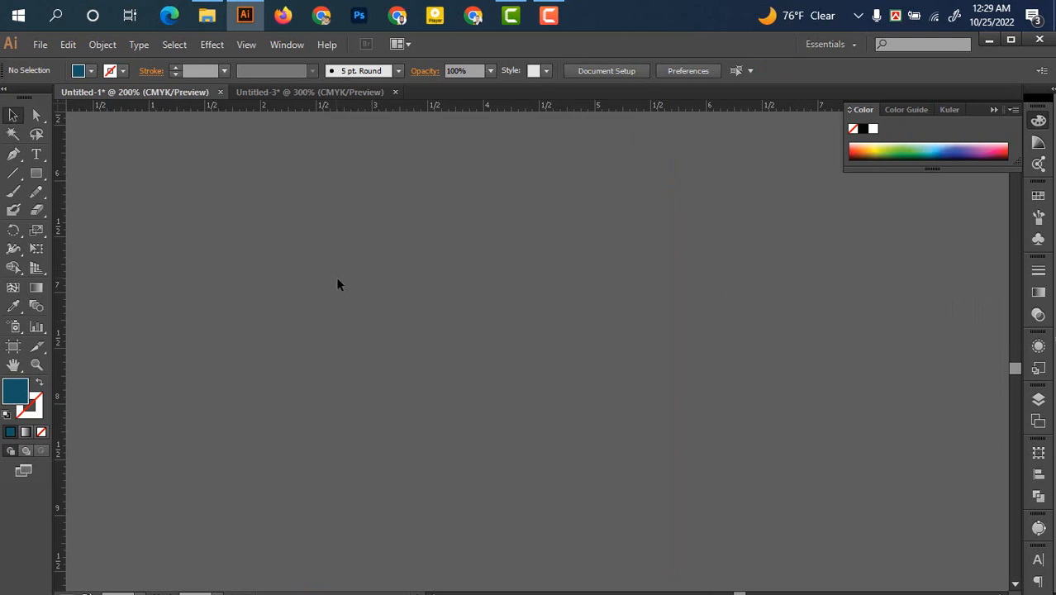
pyautogui.moveTo(381, 342); pyautogui.dragTo(522, 343)
pyautogui.scroll(-1, 518, 337)
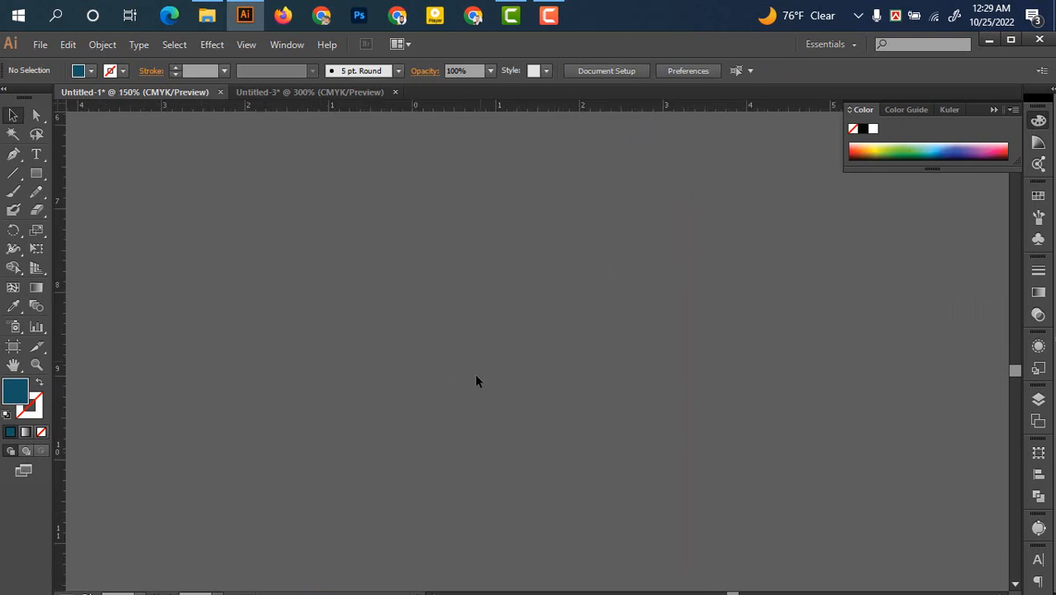
pyautogui.moveTo(474, 373); pyautogui.dragTo(508, 324)
pyautogui.scroll(-1, 472, 388)
pyautogui.moveTo(760, 148); pyautogui.dragTo(498, 382)
pyautogui.moveTo(284, 146); pyautogui.dragTo(347, 291)
pyautogui.moveTo(318, 203); pyautogui.dragTo(265, 325)
# Eyedropper the third circle's teal onto the wave shape
pyautogui.scroll(-1, 249, 323)
pyautogui.scroll(1, 264, 325)
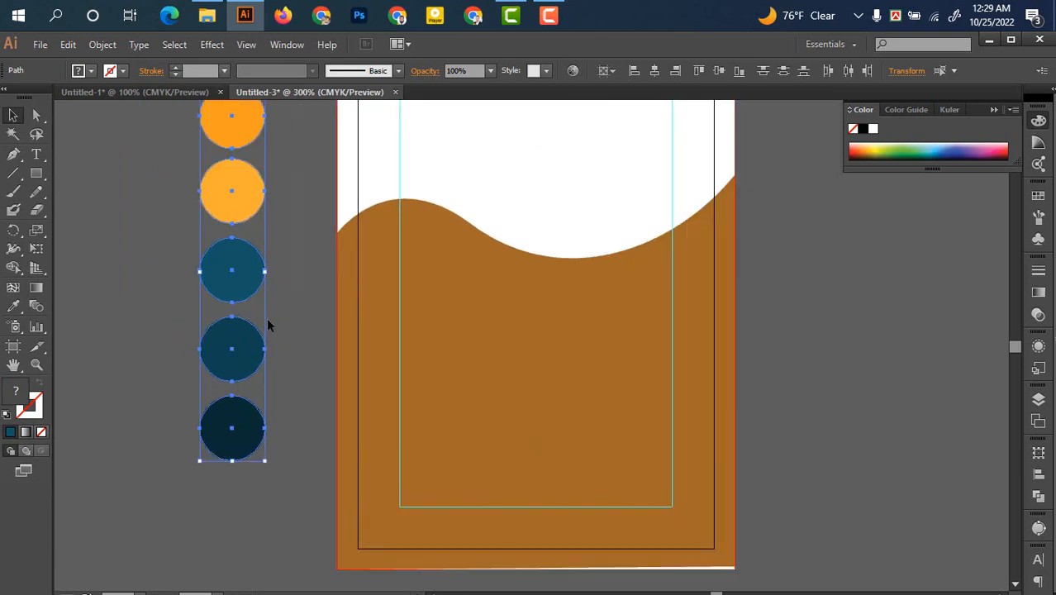
pyautogui.click(473, 329)
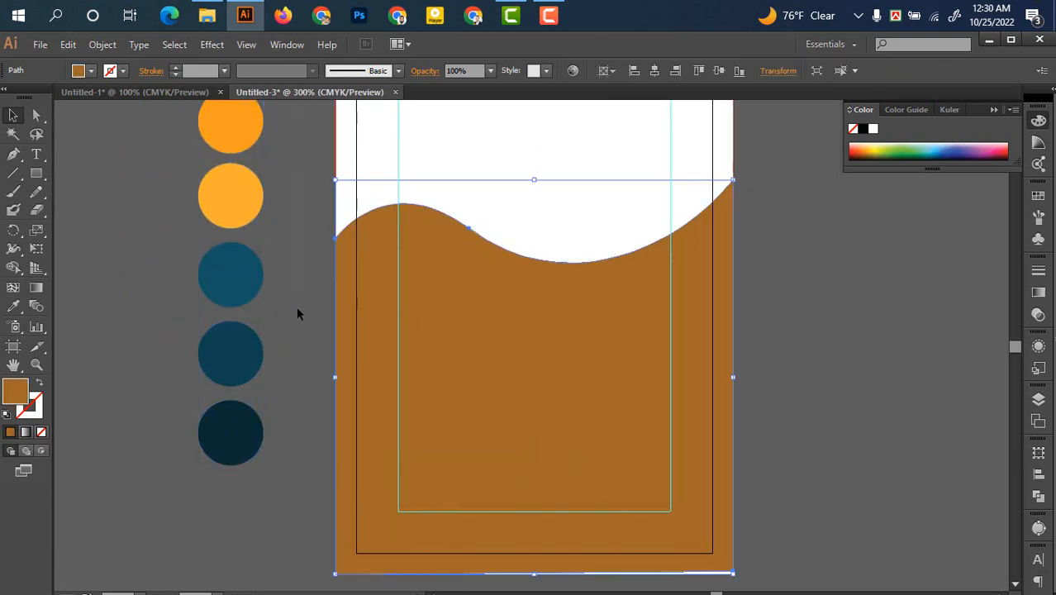
pyautogui.click(14, 306)
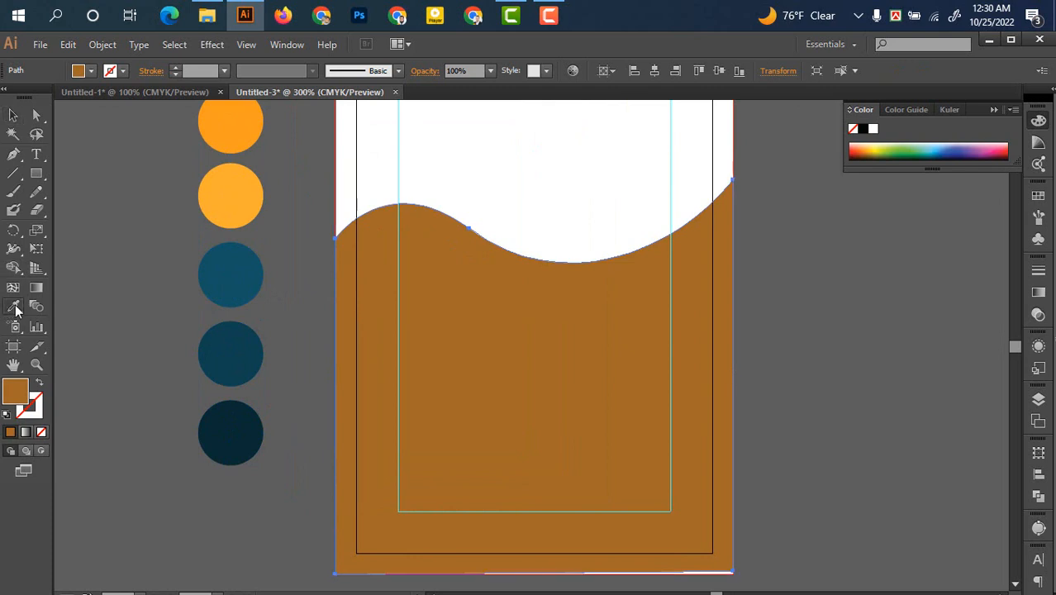
pyautogui.click(245, 264)
pyautogui.click(13, 115)
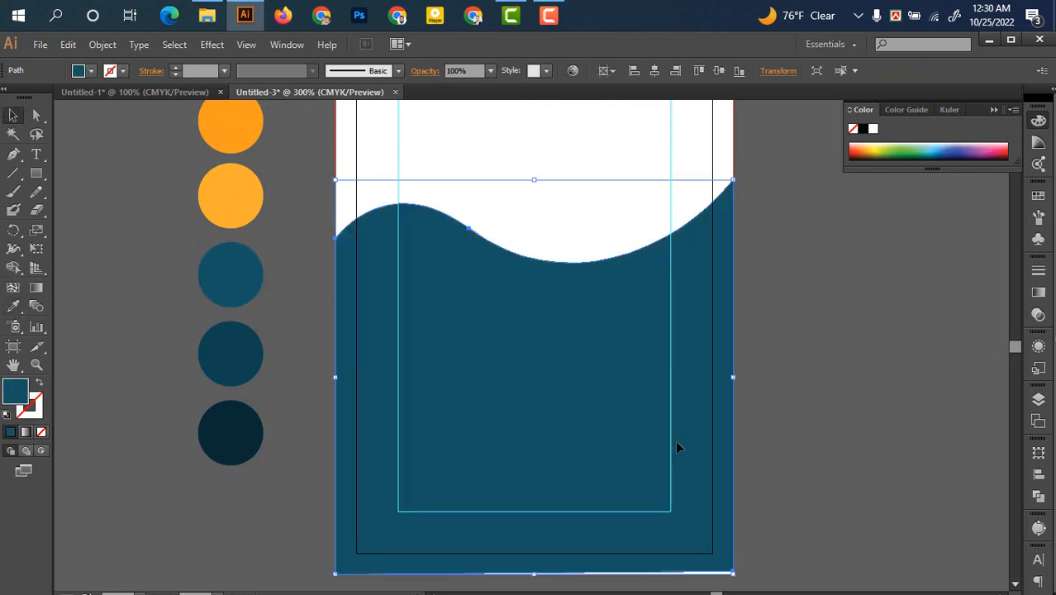
pyautogui.click(822, 430)
pyautogui.click(580, 429)
# Alt-drag a lower wave copy, fill it with the fourth circle's blue, and tilt it slightly
pyautogui.moveTo(589, 430); pyautogui.dragTo(592, 450)
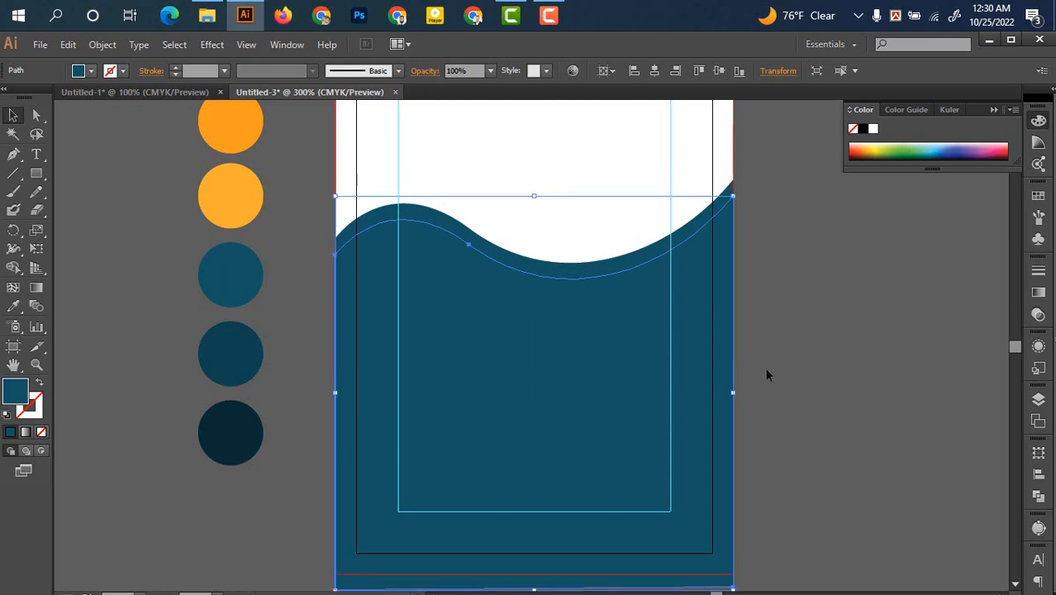
pyautogui.click(13, 305)
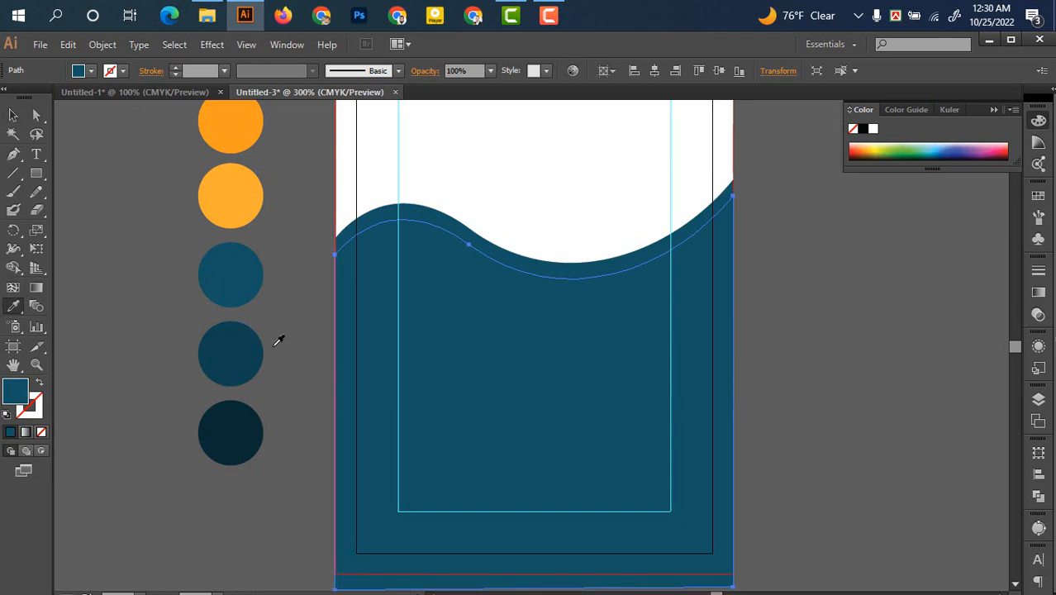
pyautogui.click(258, 341)
pyautogui.press('v')
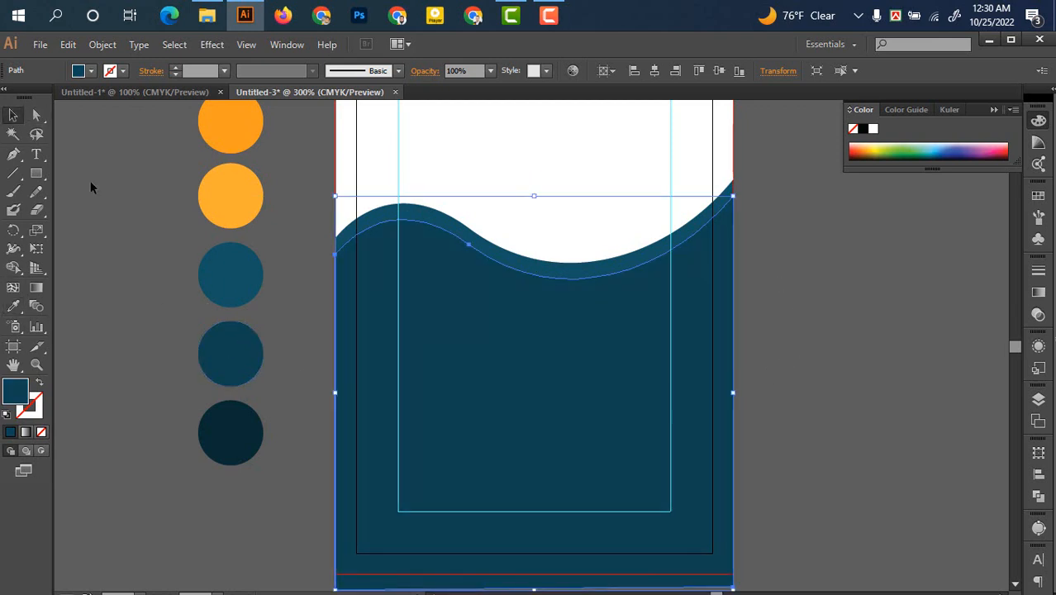
pyautogui.scroll(-1, 810, 491)
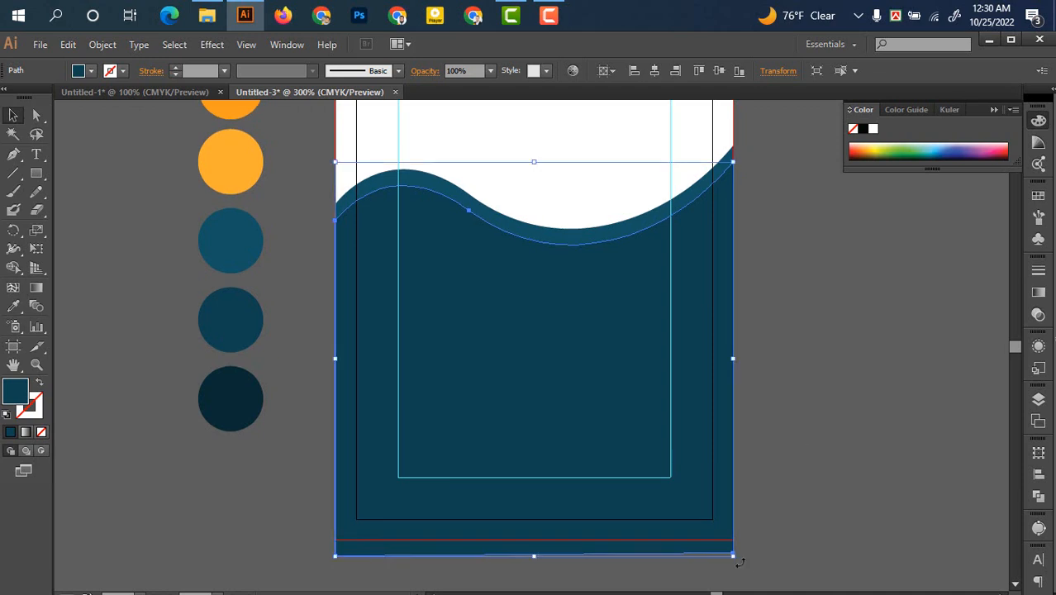
pyautogui.moveTo(737, 562); pyautogui.dragTo(742, 558)
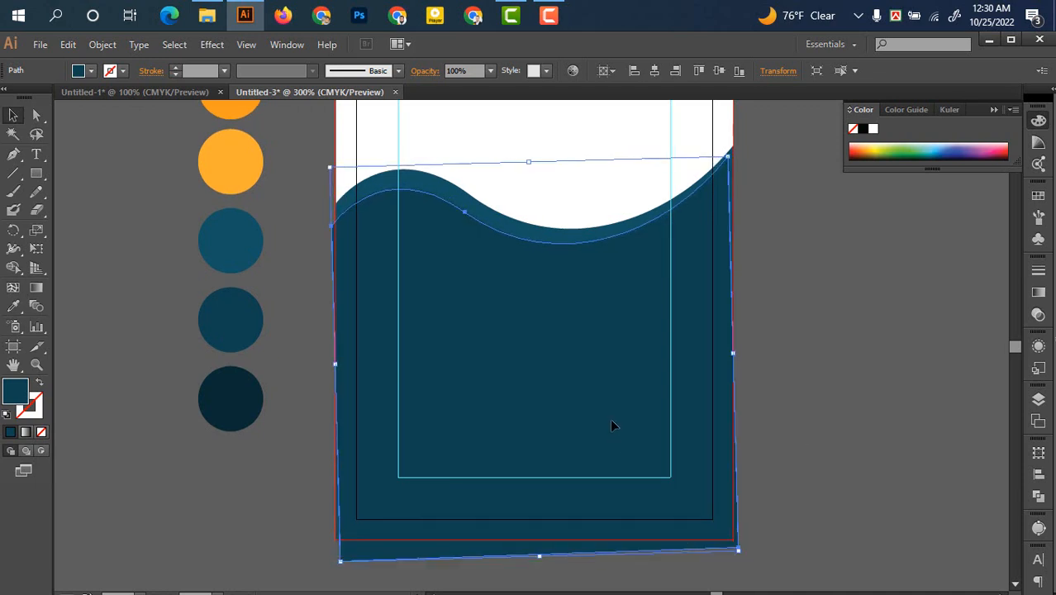
pyautogui.moveTo(613, 417); pyautogui.dragTo(617, 415)
pyautogui.click(833, 324)
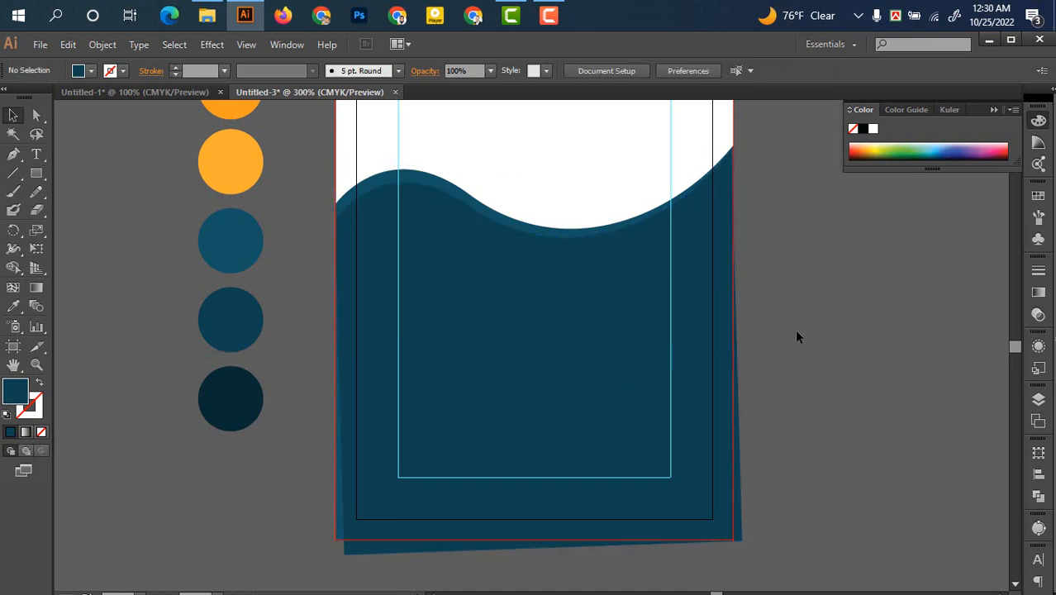
pyautogui.click(583, 418)
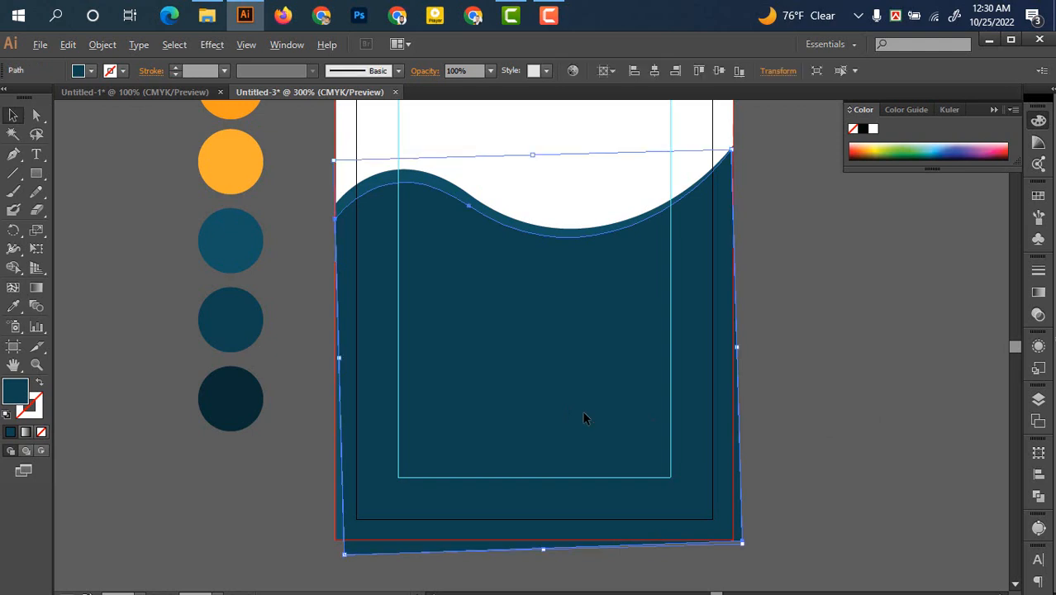
# Add another lower wave copy filled with the darkest navy blue
pyautogui.moveTo(583, 418); pyautogui.dragTo(585, 439)
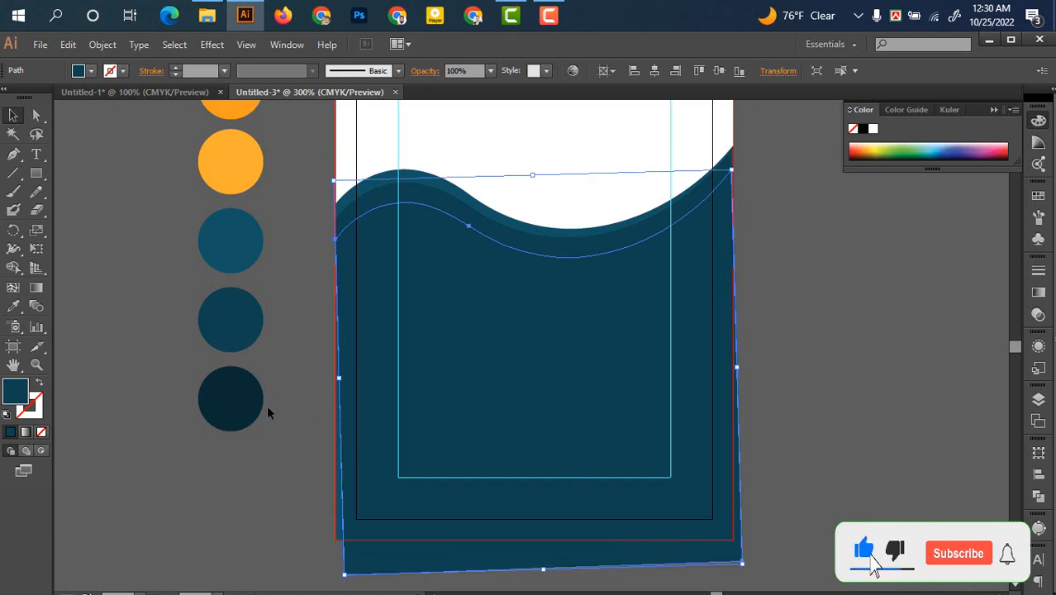
pyautogui.click(14, 305)
pyautogui.click(234, 396)
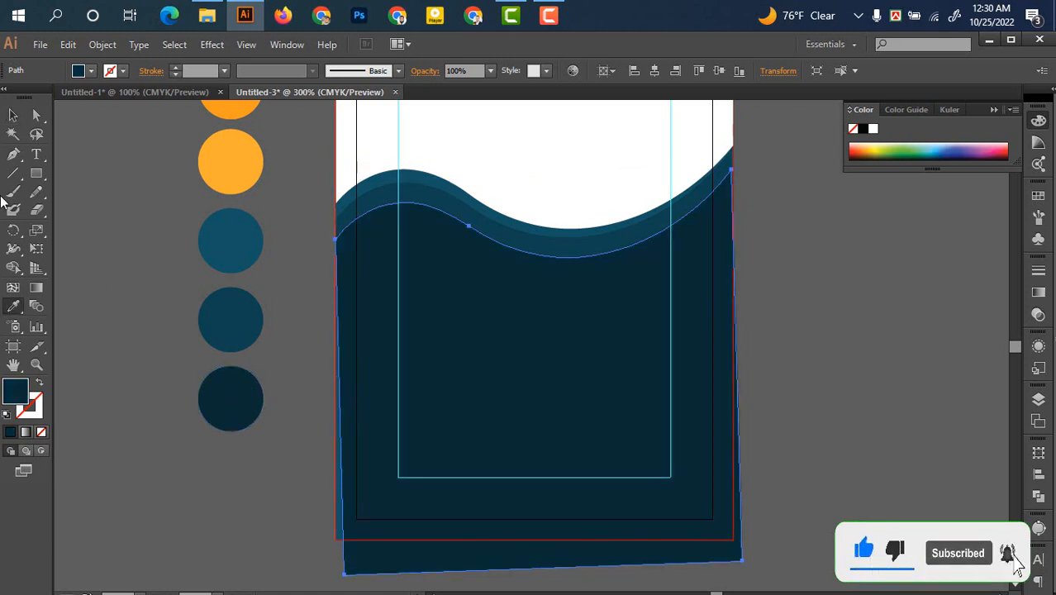
pyautogui.click(14, 114)
pyautogui.click(120, 254)
pyautogui.scroll(1, 607, 435)
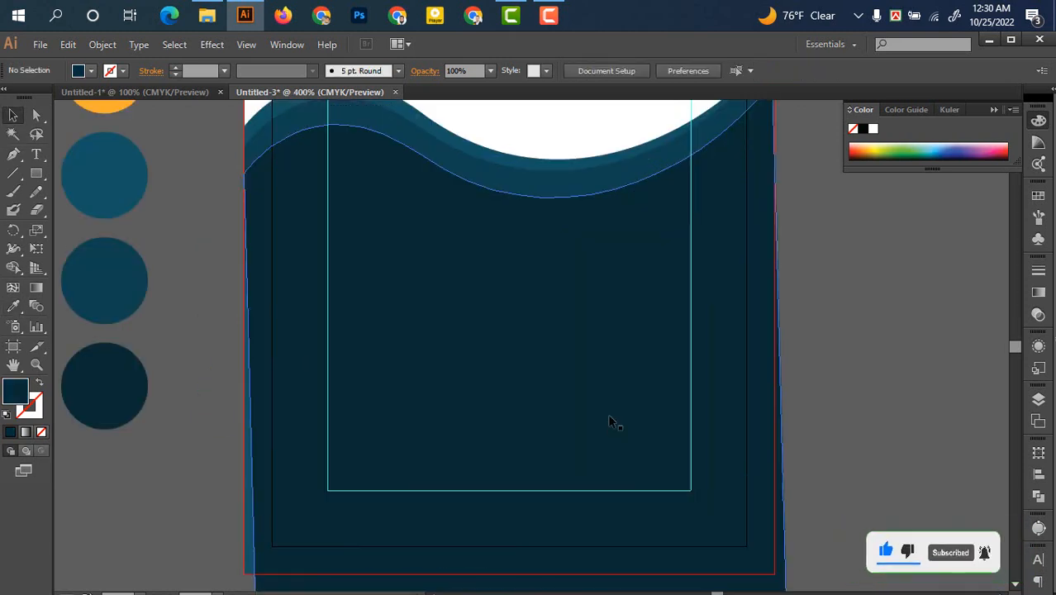
# Rotate the darkest navy wave about 4° so its bottom corners stick out below the lighter bands
pyautogui.moveTo(596, 325); pyautogui.dragTo(561, 422)
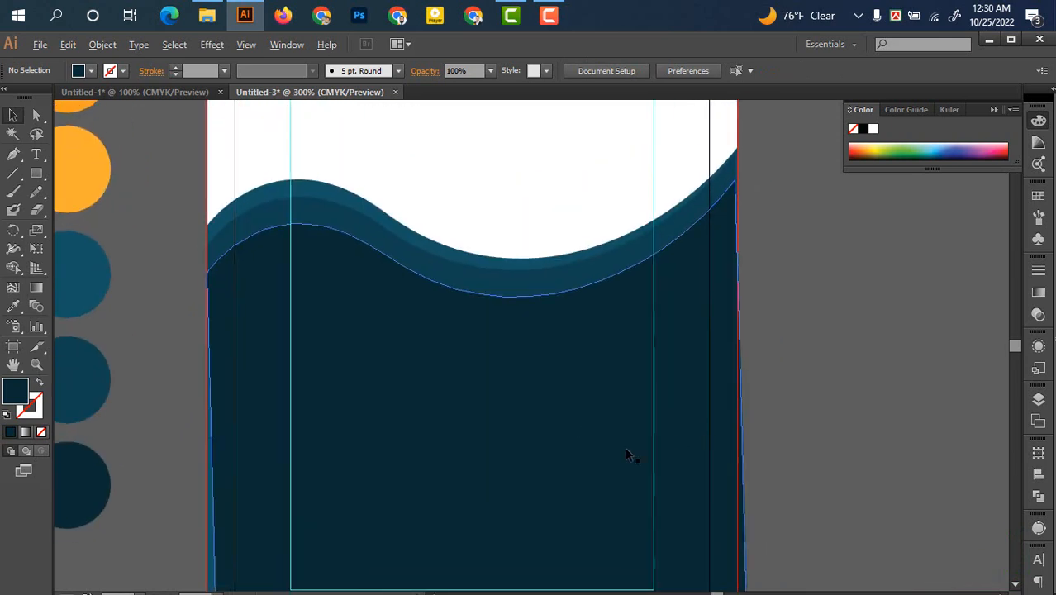
pyautogui.scroll(-1, 625, 454)
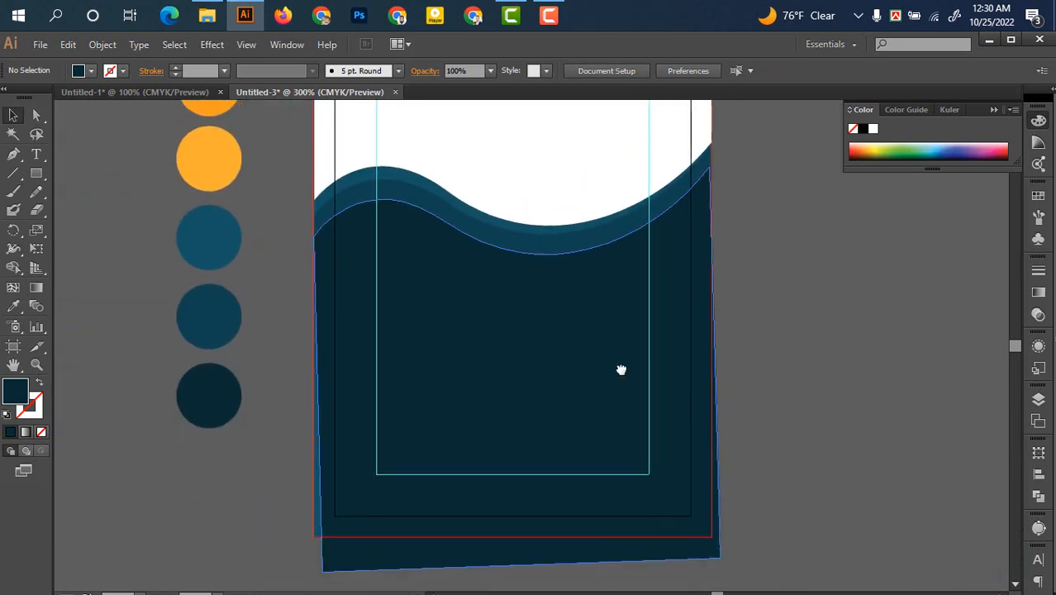
pyautogui.click(719, 562)
pyautogui.moveTo(724, 560); pyautogui.dragTo(723, 555)
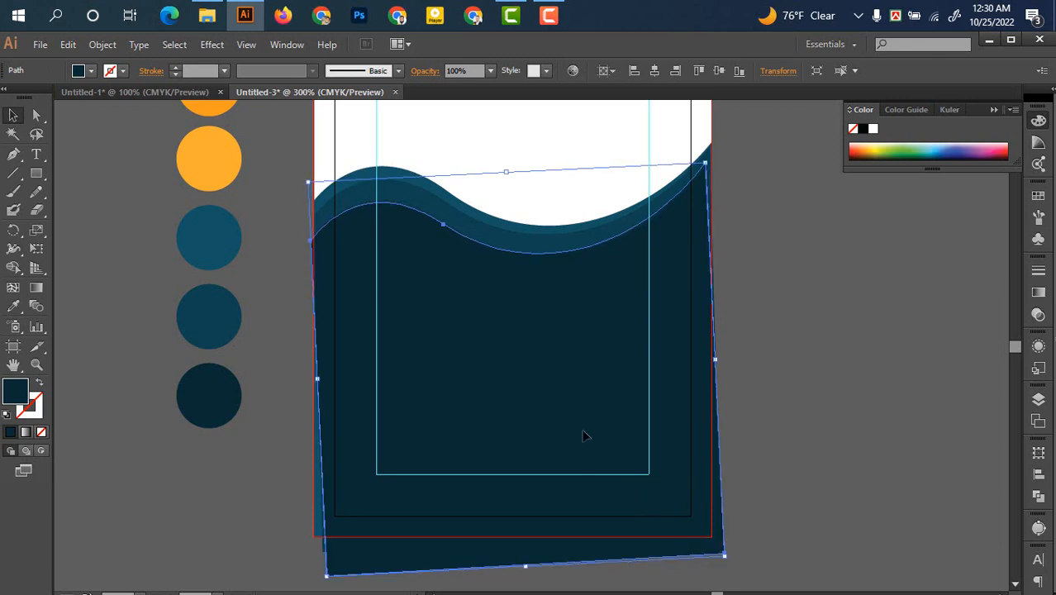
pyautogui.moveTo(584, 436); pyautogui.dragTo(591, 428)
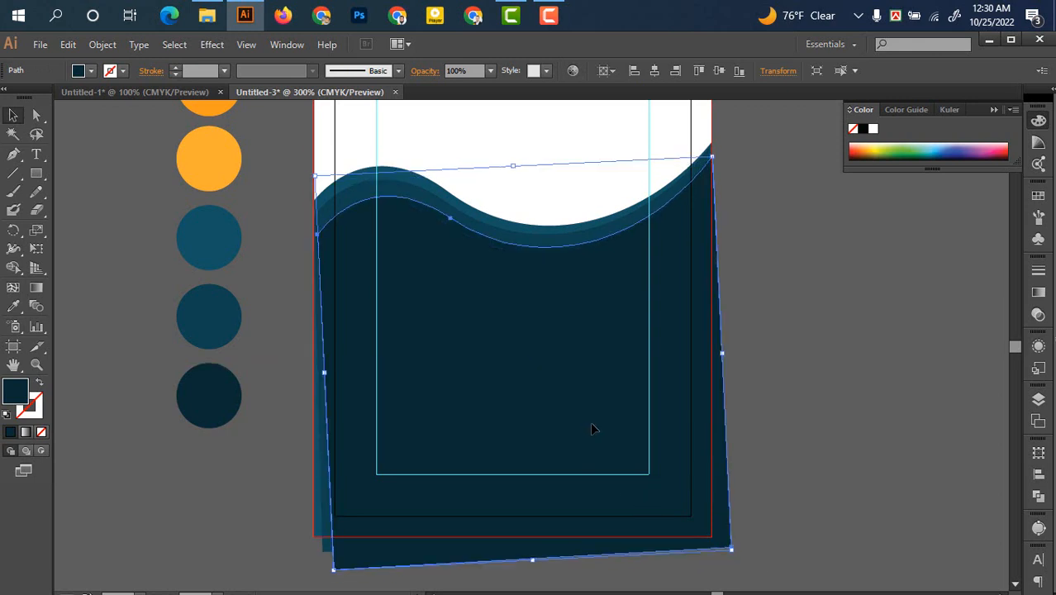
pyautogui.press('alt')
pyautogui.moveTo(627, 454)
pyautogui.mouseDown()
pyautogui.moveTo(621, 443)
pyautogui.moveTo(626, 461)
pyautogui.mouseUp()
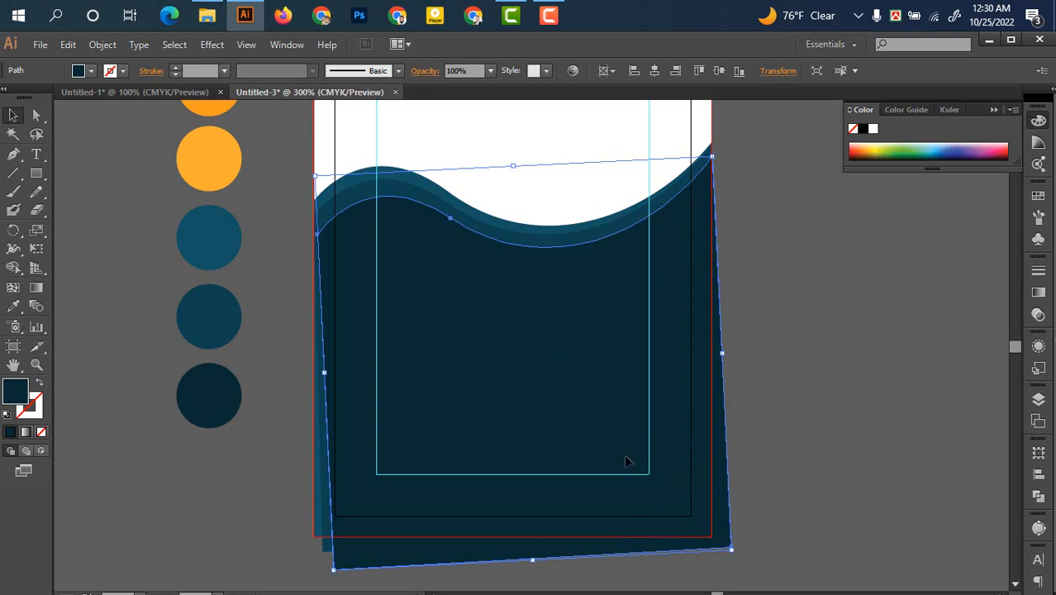
pyautogui.click(737, 560)
pyautogui.click(719, 542)
pyautogui.moveTo(738, 555); pyautogui.dragTo(737, 547)
# Align the darkest wave's left corner anchor with the artboard edge
pyautogui.scroll(2, 517, 453)
pyautogui.moveTo(190, 124); pyautogui.dragTo(454, 409)
pyautogui.press('a')
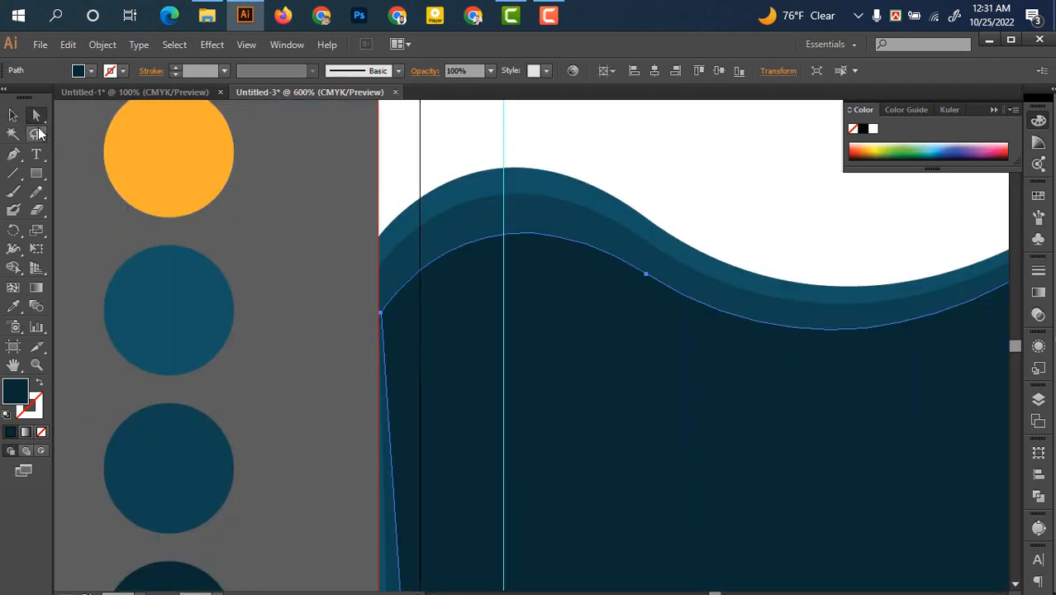
pyautogui.click(379, 314)
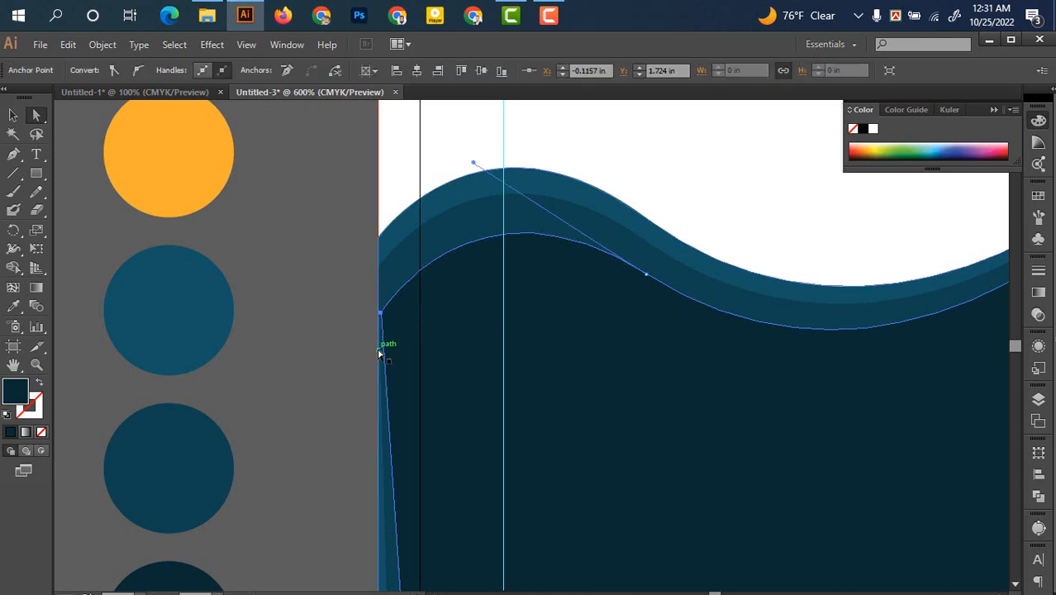
pyautogui.scroll(3, 380, 354)
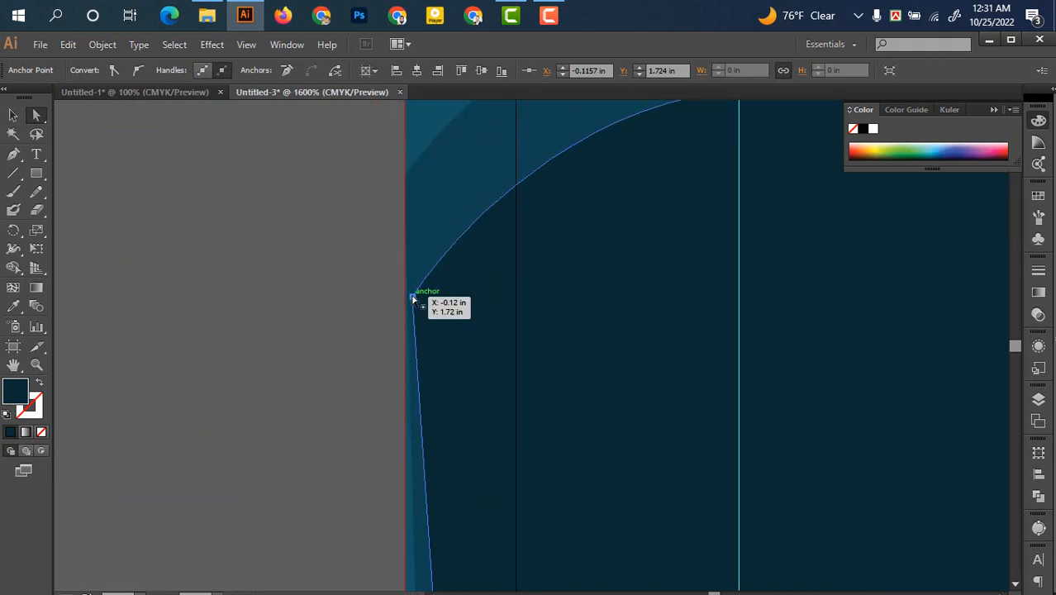
pyautogui.moveTo(413, 303); pyautogui.dragTo(406, 305)
pyautogui.moveTo(355, 289); pyautogui.dragTo(354, 354)
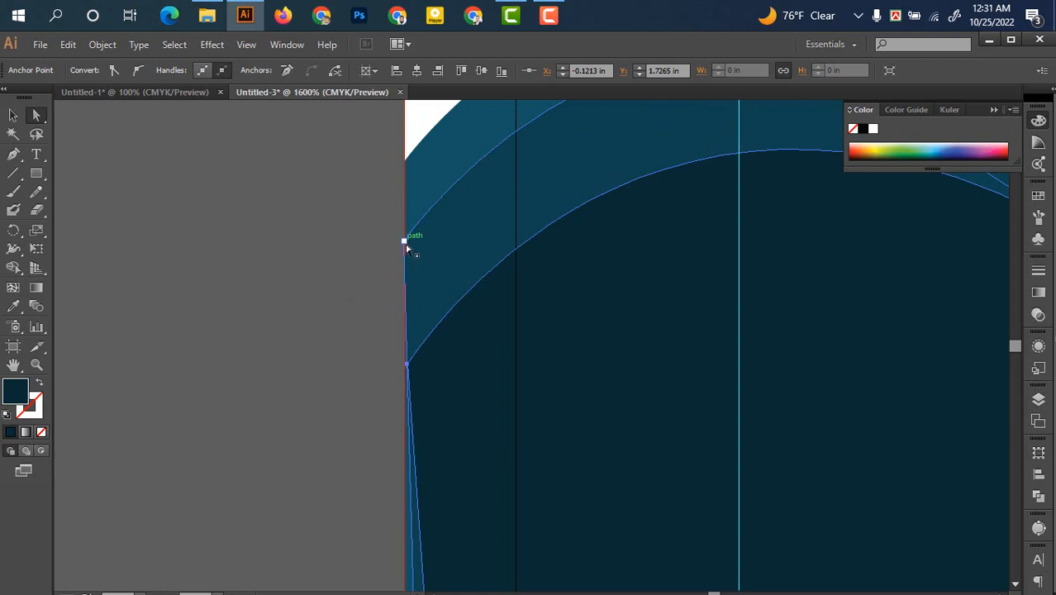
pyautogui.click(408, 364)
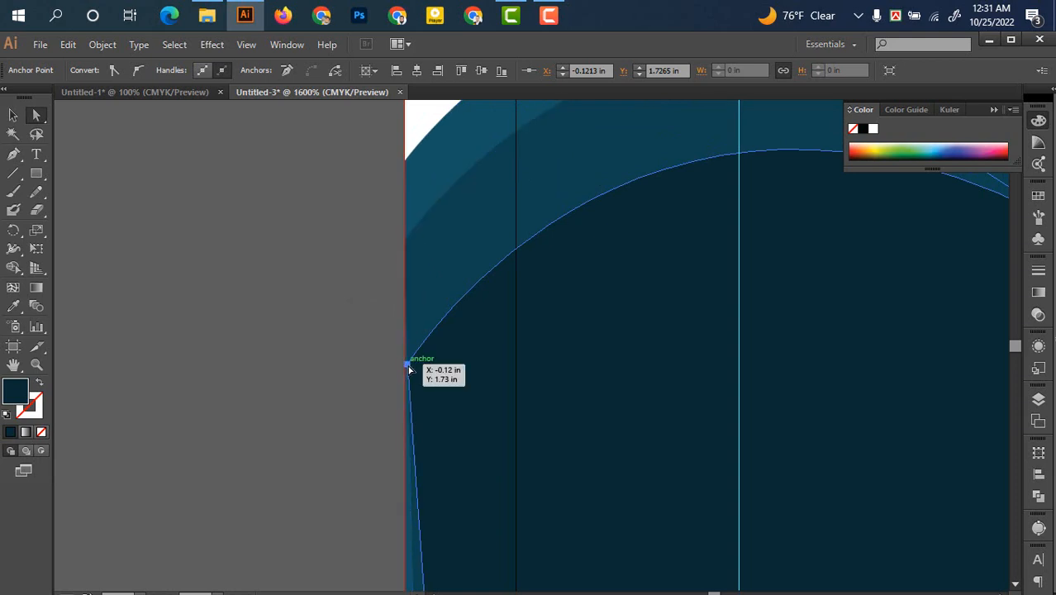
pyautogui.moveTo(406, 369); pyautogui.dragTo(404, 373)
pyautogui.moveTo(653, 320); pyautogui.dragTo(170, 350)
# Drag the inner triangle's top anchor onto the artboard's right edge
pyautogui.moveTo(740, 375); pyautogui.dragTo(400, 271)
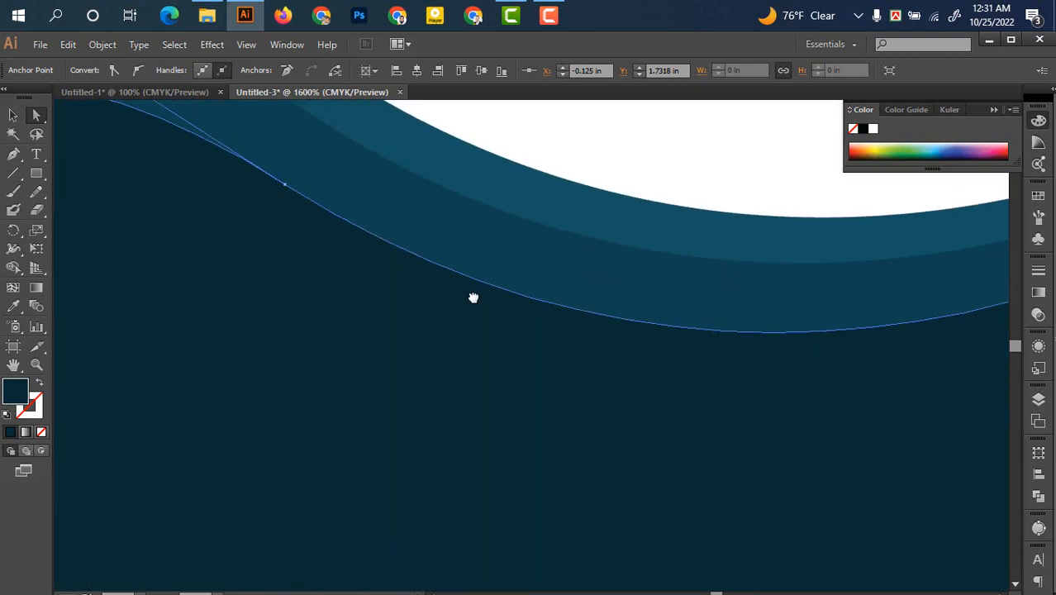
pyautogui.moveTo(474, 297); pyautogui.dragTo(478, 300)
pyautogui.scroll(-3, 477, 301)
pyautogui.scroll(-1, 715, 345)
pyautogui.moveTo(779, 323); pyautogui.dragTo(618, 342)
pyautogui.scroll(1, 710, 349)
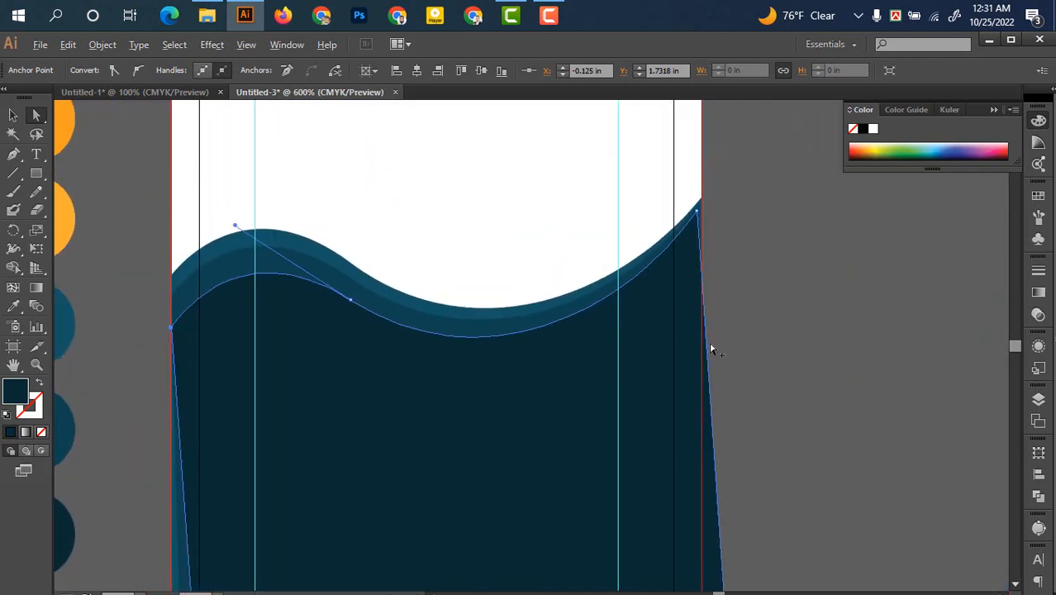
pyautogui.scroll(5, 711, 349)
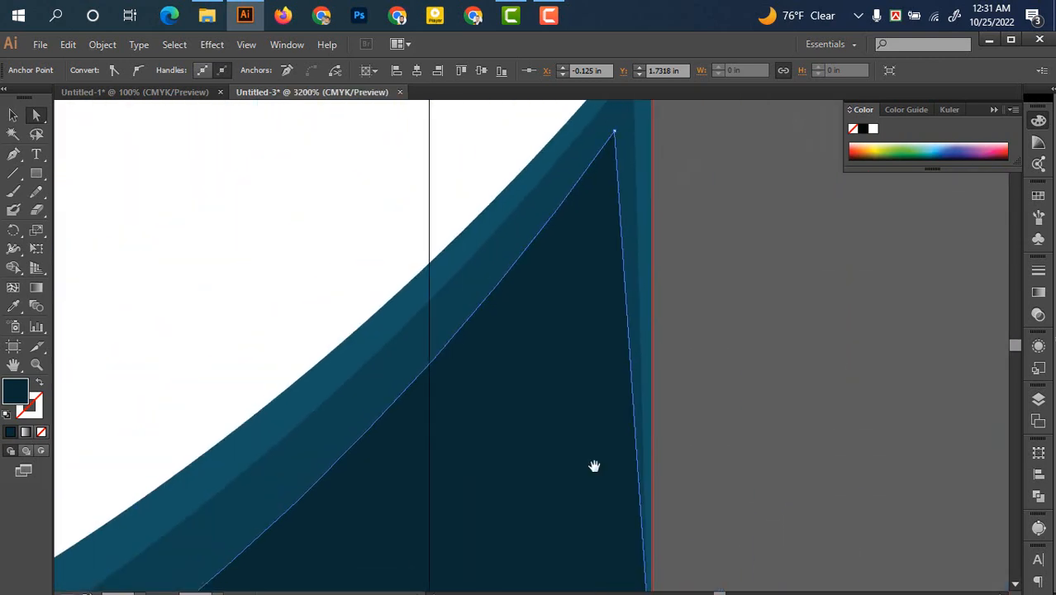
pyautogui.moveTo(594, 466); pyautogui.dragTo(568, 542)
pyautogui.moveTo(577, 317); pyautogui.dragTo(614, 219)
pyautogui.click(578, 319)
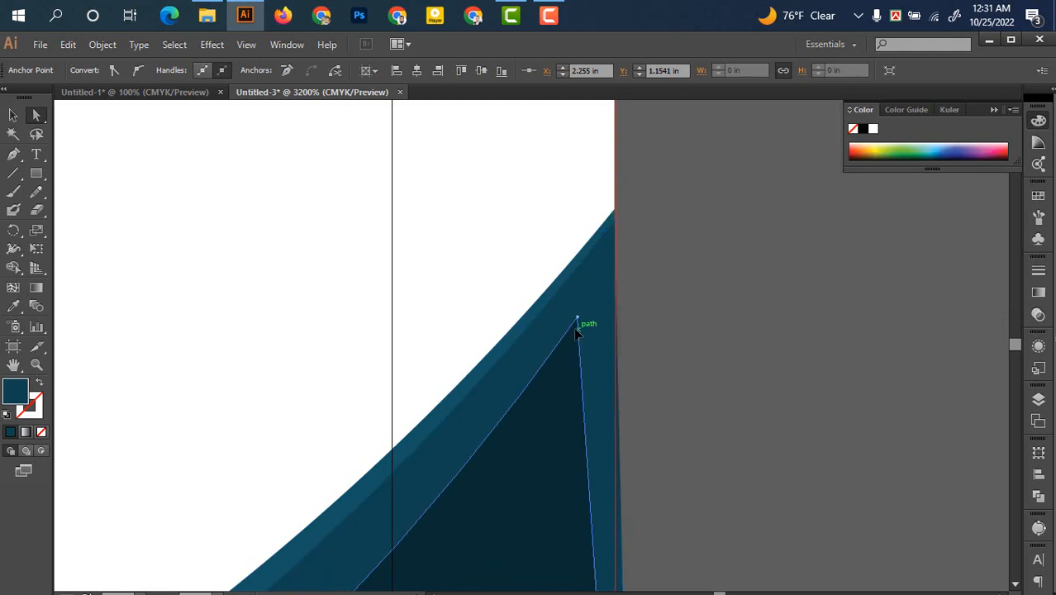
pyautogui.moveTo(578, 319); pyautogui.dragTo(615, 237)
pyautogui.click(655, 360)
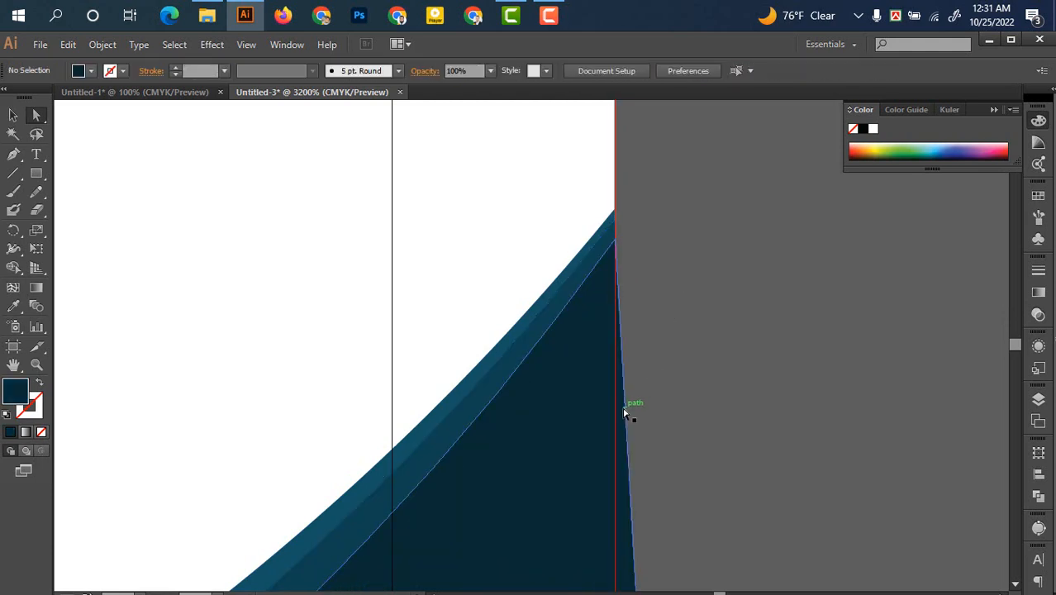
# Pan along the reshaped wave curve to check it, then select and deselect the wave path
pyautogui.scroll(-3, 625, 413)
pyautogui.moveTo(641, 431); pyautogui.dragTo(850, 181)
pyautogui.moveTo(485, 425); pyautogui.dragTo(783, 326)
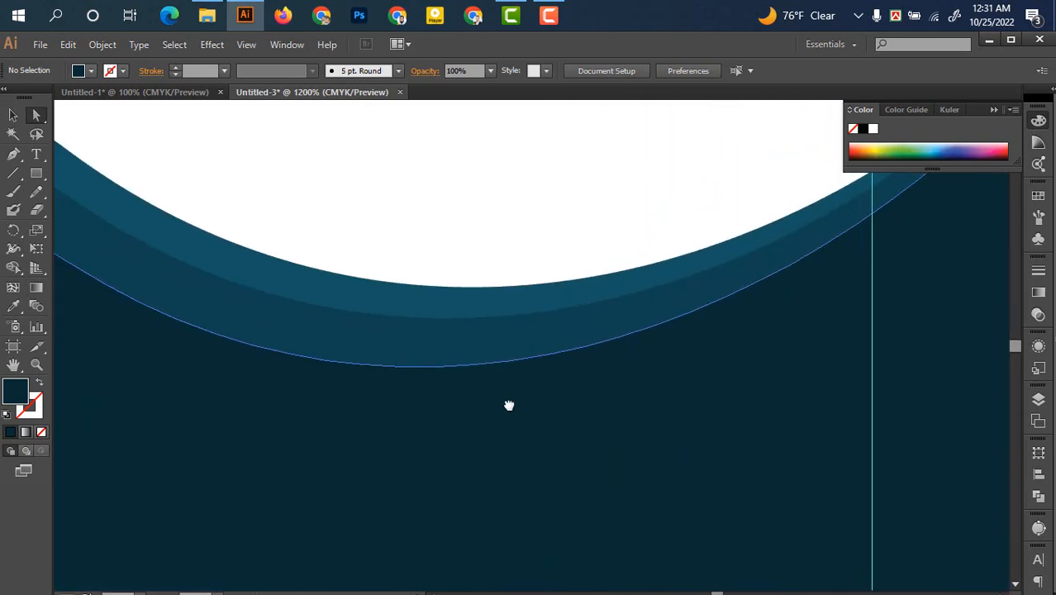
pyautogui.moveTo(509, 403); pyautogui.dragTo(752, 471)
pyautogui.scroll(-3, 603, 477)
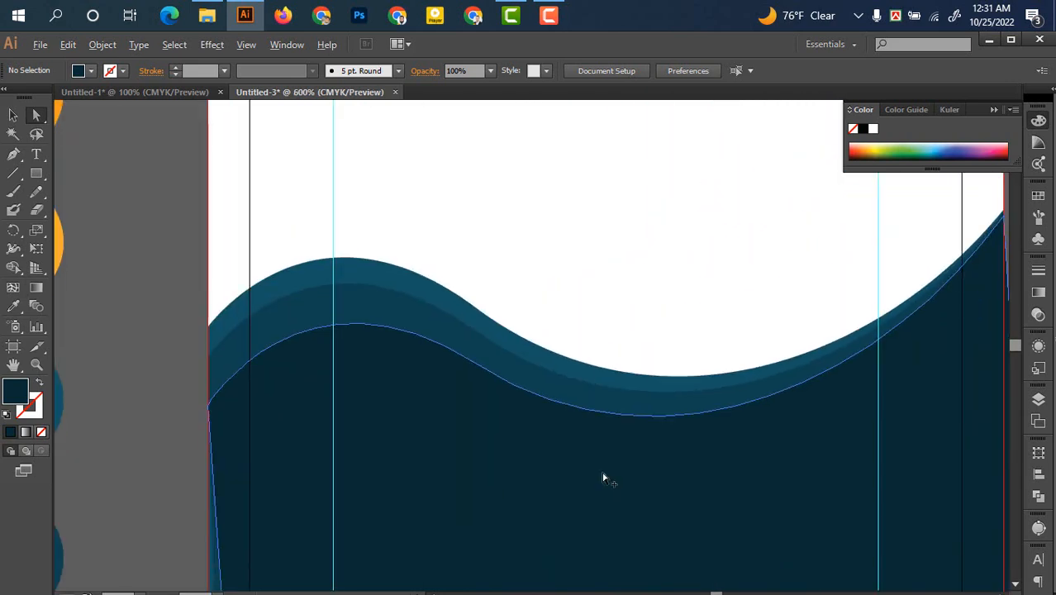
pyautogui.moveTo(623, 496); pyautogui.dragTo(597, 474)
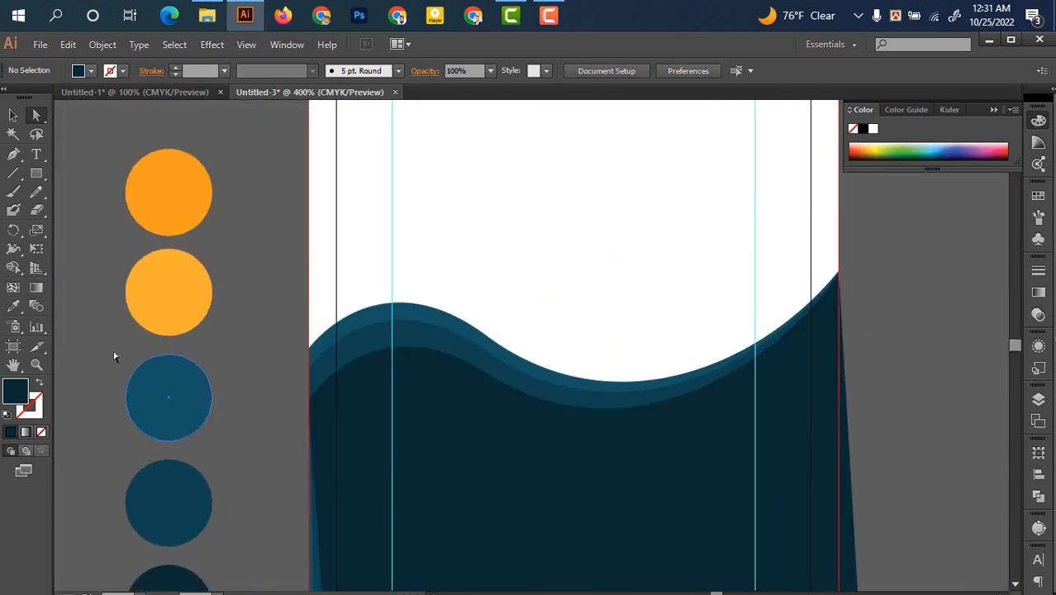
pyautogui.click(14, 114)
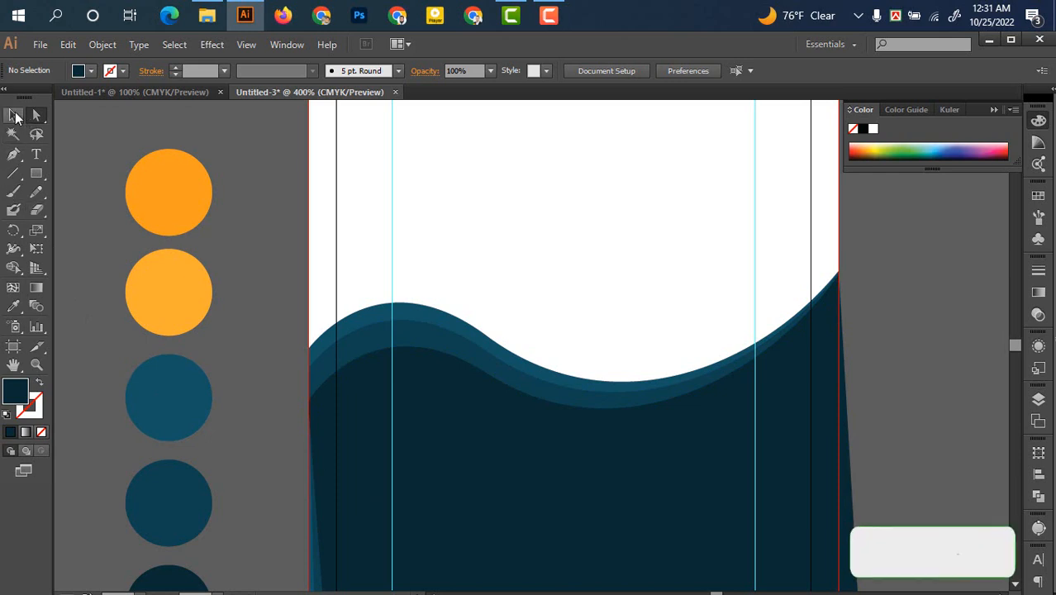
pyautogui.click(428, 308)
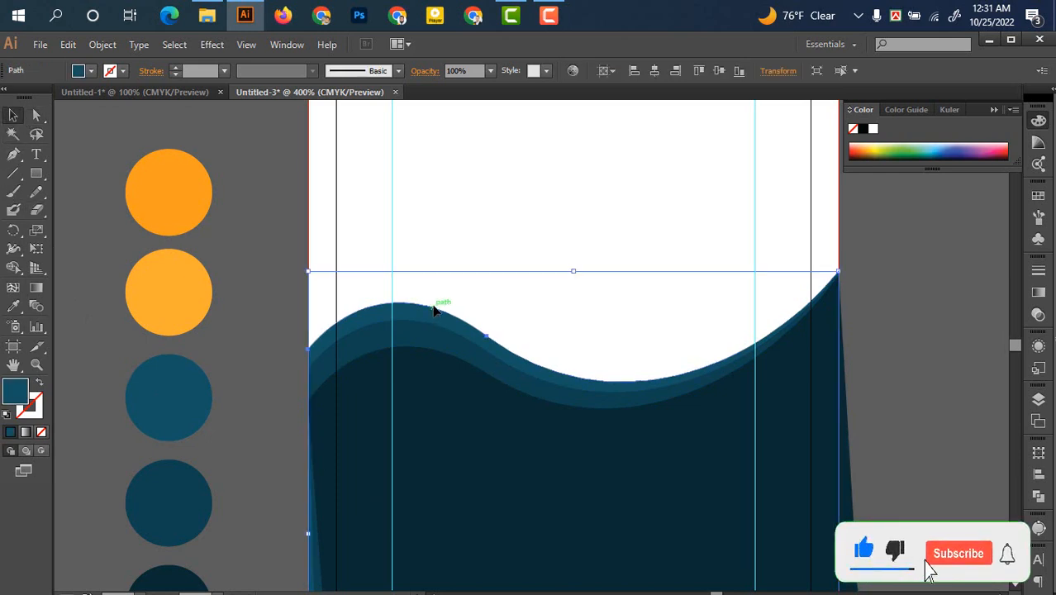
pyautogui.click(937, 308)
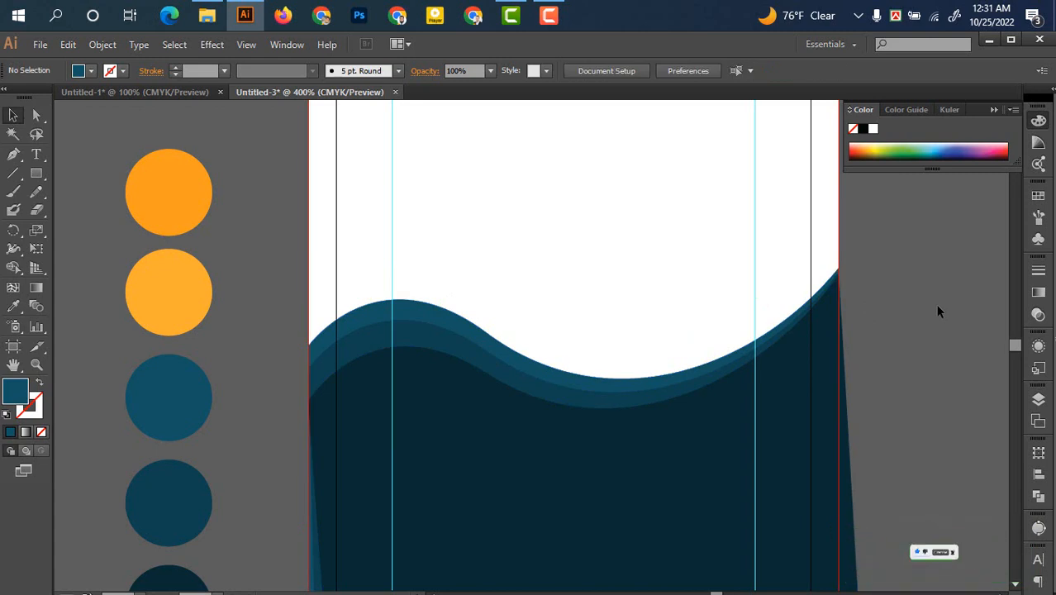
# Select the large dark rotated shape and snap its lower-left corner to the bleed corner
pyautogui.press('space')
pyautogui.moveTo(835, 421); pyautogui.dragTo(730, 240)
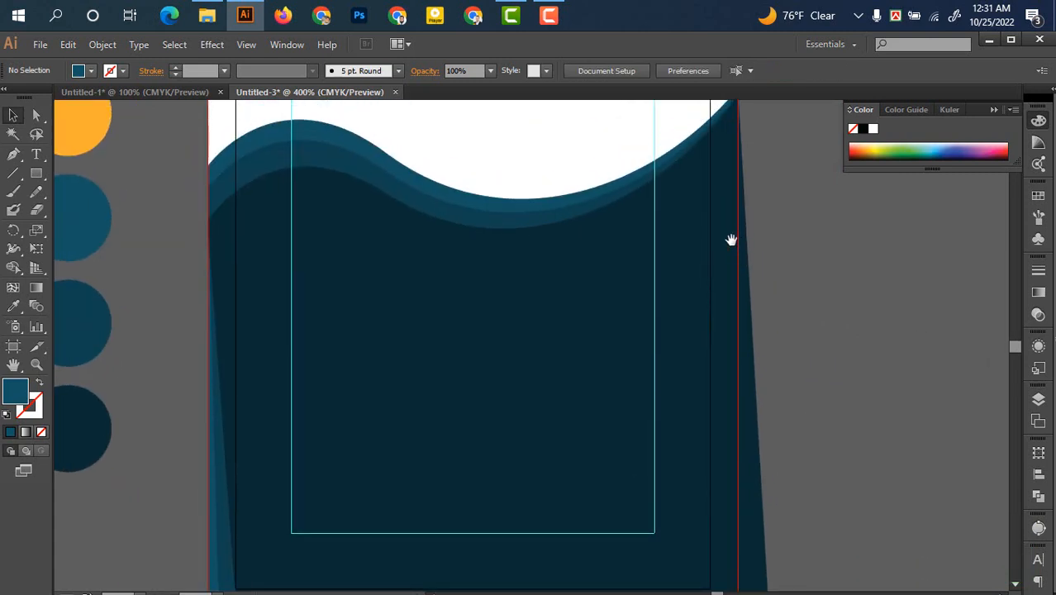
pyautogui.press('space')
pyautogui.moveTo(406, 405); pyautogui.dragTo(378, 273)
pyautogui.moveTo(233, 427); pyautogui.dragTo(159, 370)
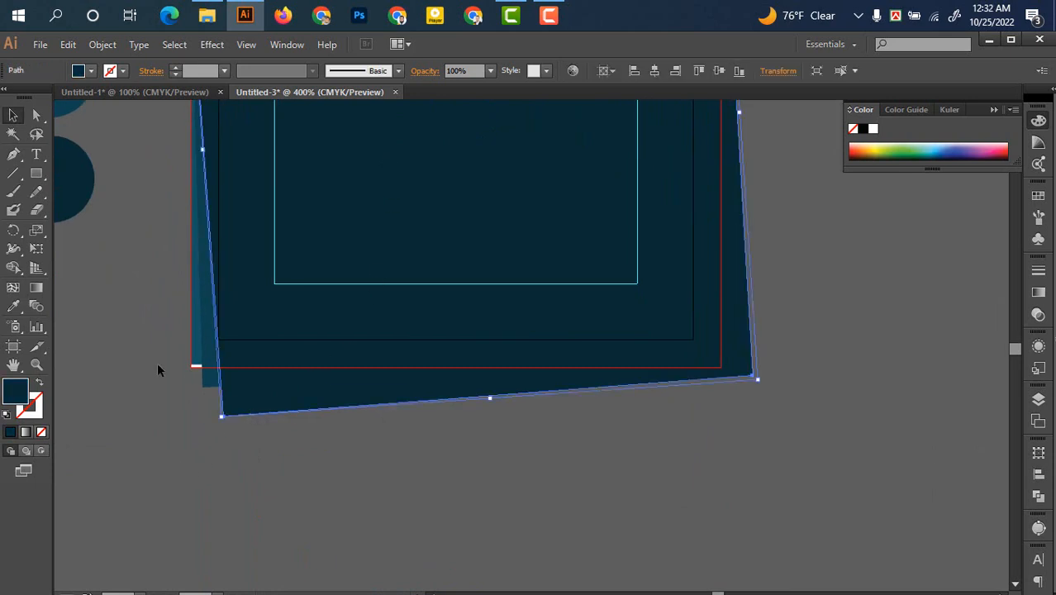
pyautogui.click(36, 116)
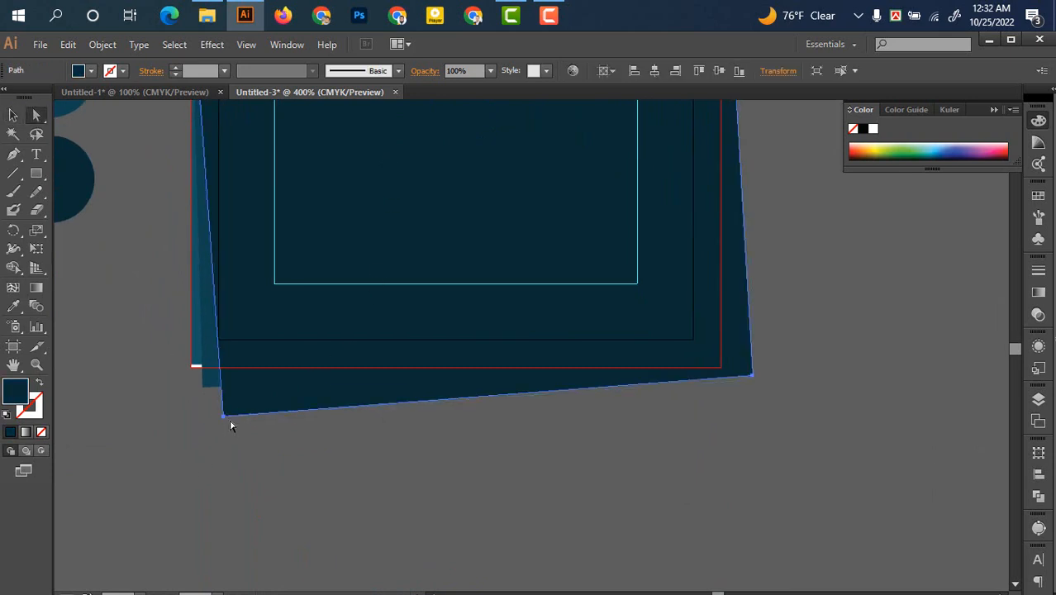
pyautogui.moveTo(225, 419); pyautogui.dragTo(191, 365)
pyautogui.click(208, 386)
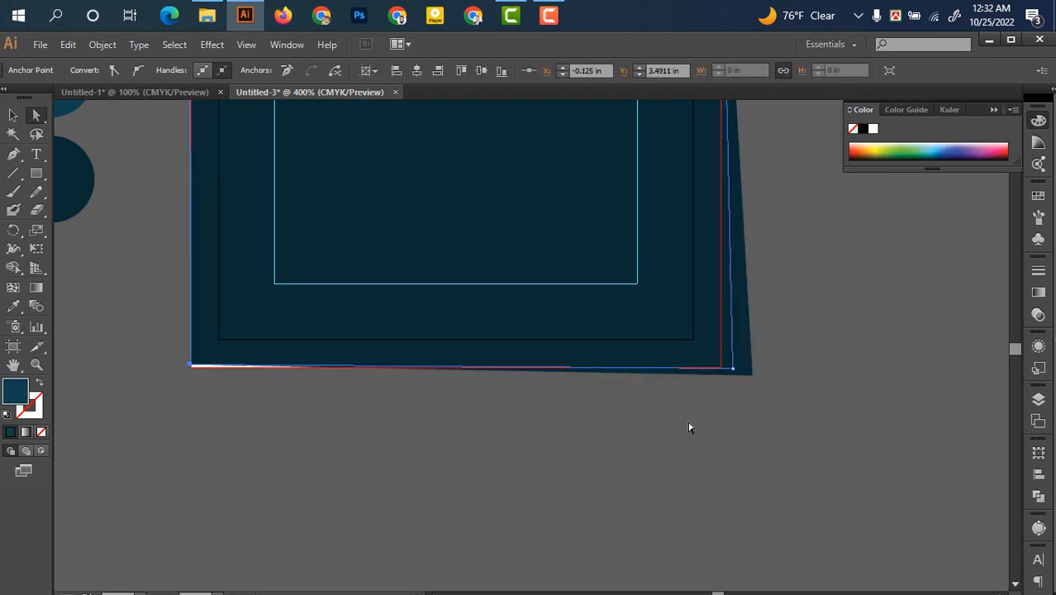
# Adjust the dark shape's bottom-left anchor so it sits exactly on the bleed
pyautogui.scroll(4, 333, 469)
pyautogui.moveTo(261, 432); pyautogui.dragTo(379, 524)
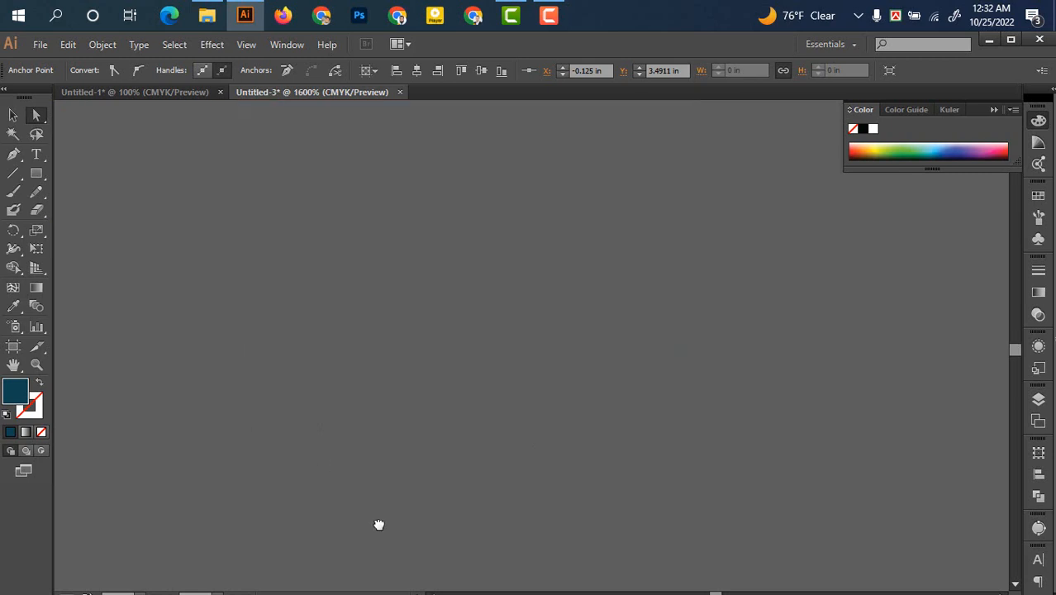
pyautogui.moveTo(317, 347); pyautogui.dragTo(663, 524)
pyautogui.moveTo(190, 465); pyautogui.dragTo(412, 443)
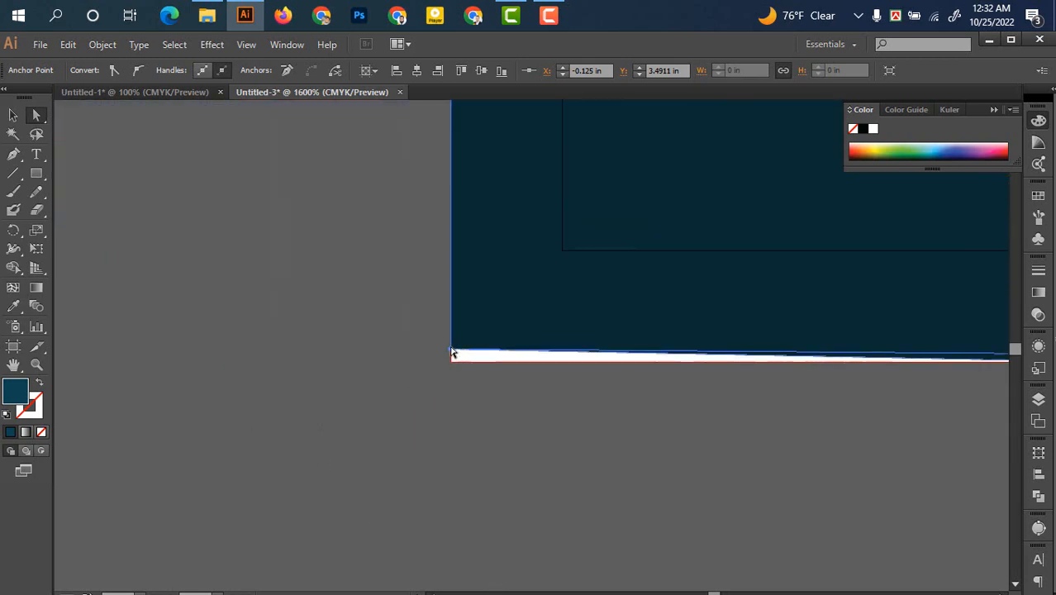
pyautogui.moveTo(451, 351); pyautogui.dragTo(452, 363)
pyautogui.moveTo(603, 471); pyautogui.dragTo(145, 465)
# Snap the bottom-right corner to the bleed corner and check the card's squared lower edge
pyautogui.moveTo(942, 465); pyautogui.dragTo(566, 510)
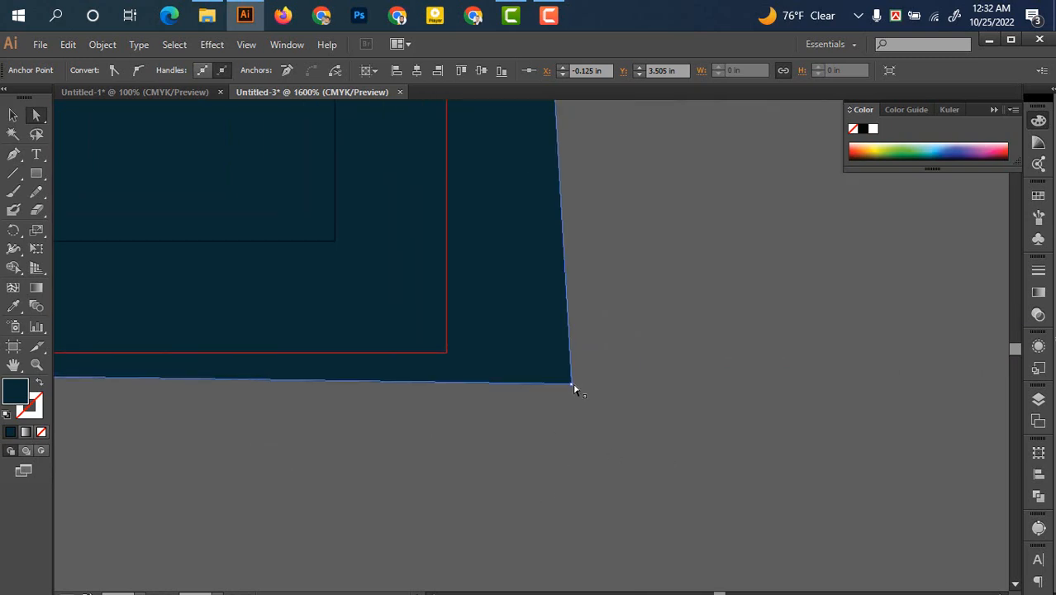
pyautogui.moveTo(576, 390); pyautogui.dragTo(447, 354)
pyautogui.scroll(-5, 697, 407)
pyautogui.click(705, 411)
pyautogui.moveTo(714, 305); pyautogui.dragTo(723, 529)
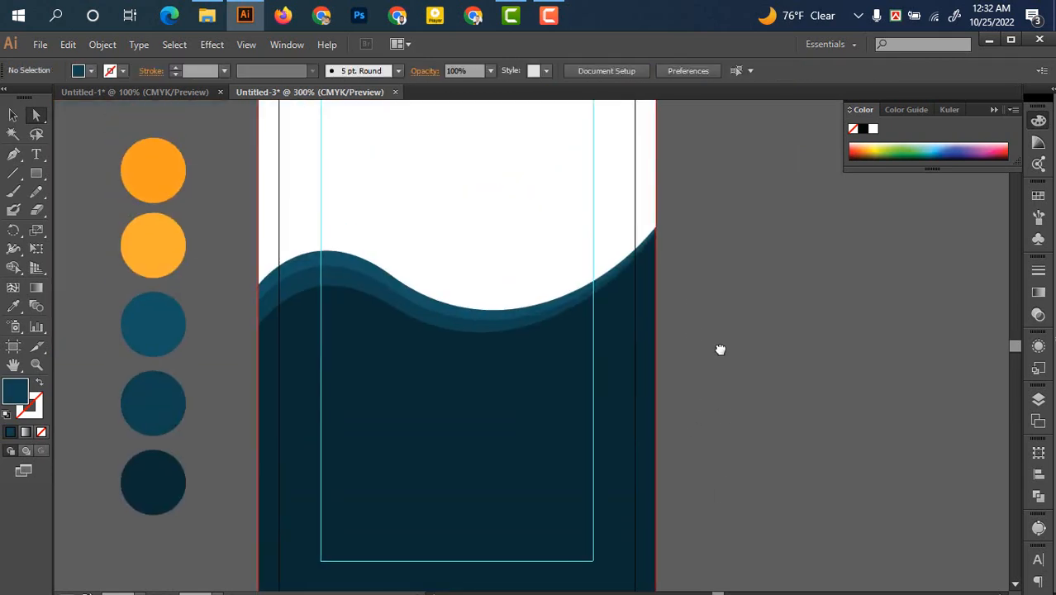
pyautogui.moveTo(721, 346); pyautogui.dragTo(728, 342)
pyautogui.moveTo(718, 381); pyautogui.dragTo(712, 353)
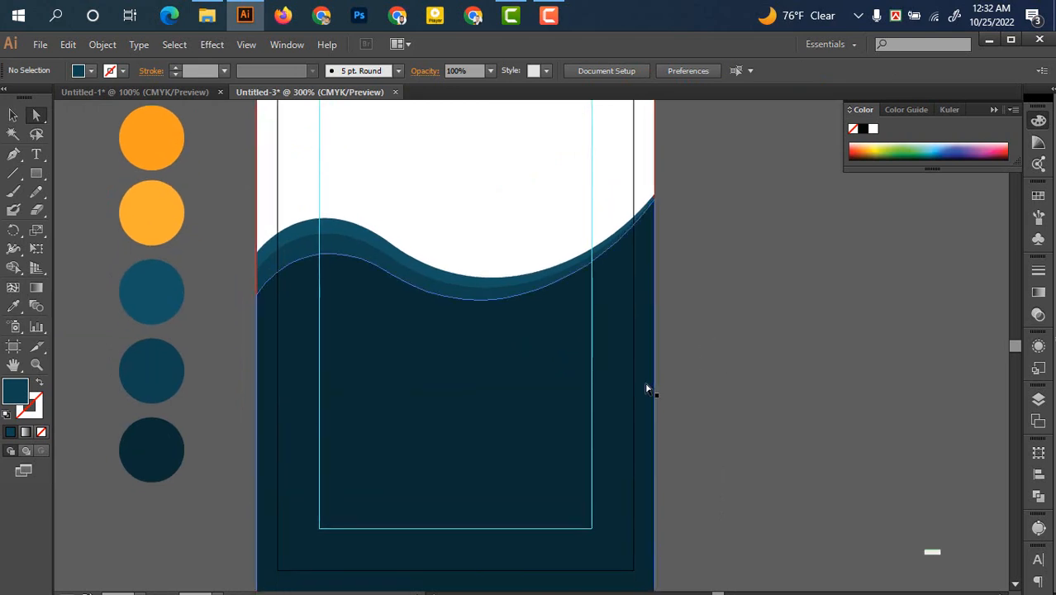
pyautogui.scroll(2, 509, 491)
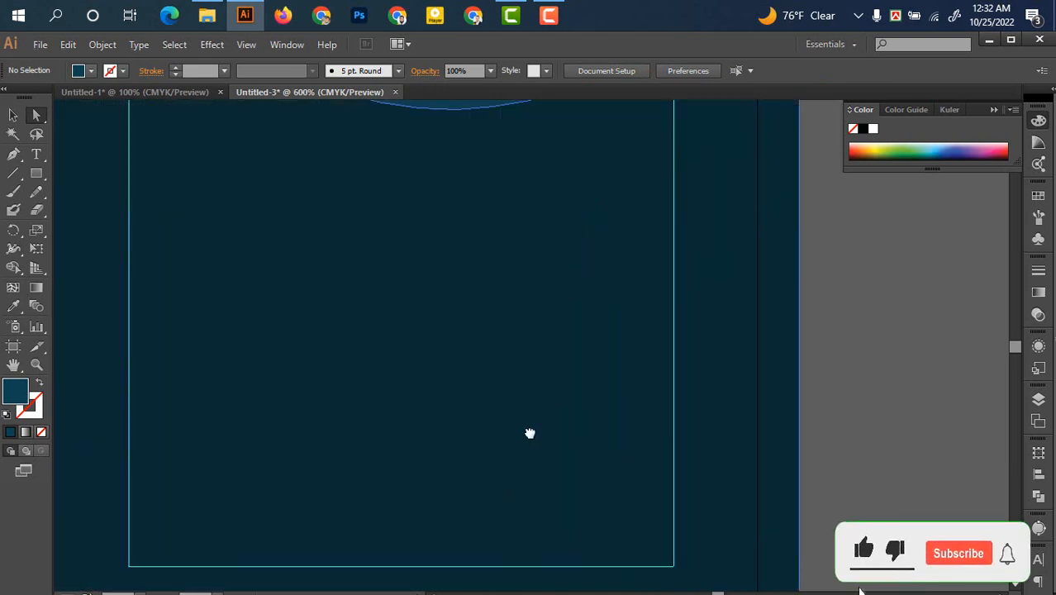
pyautogui.moveTo(531, 431); pyautogui.dragTo(610, 481)
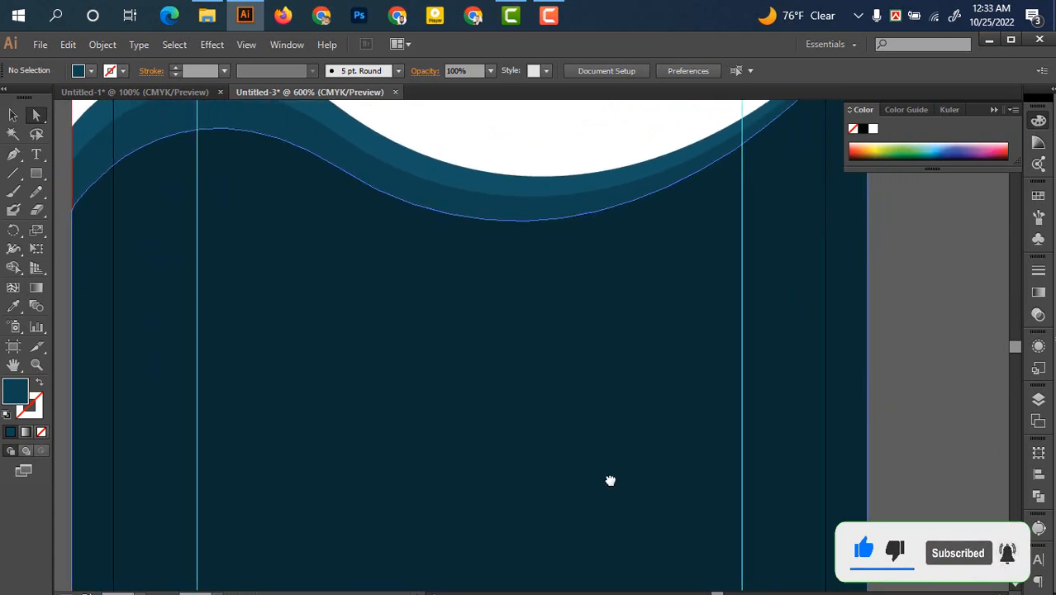
# Draw a rectangle over the card's top, extending behind the wave, filled with the orange swatch
pyautogui.scroll(-3, 618, 481)
pyautogui.moveTo(617, 424); pyautogui.dragTo(572, 404)
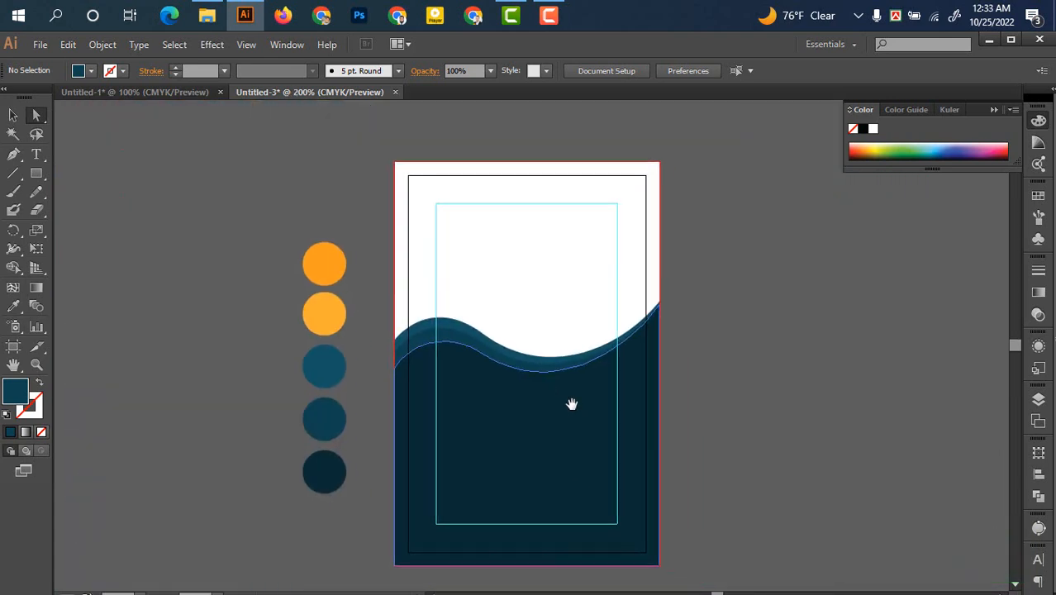
pyautogui.click(37, 173)
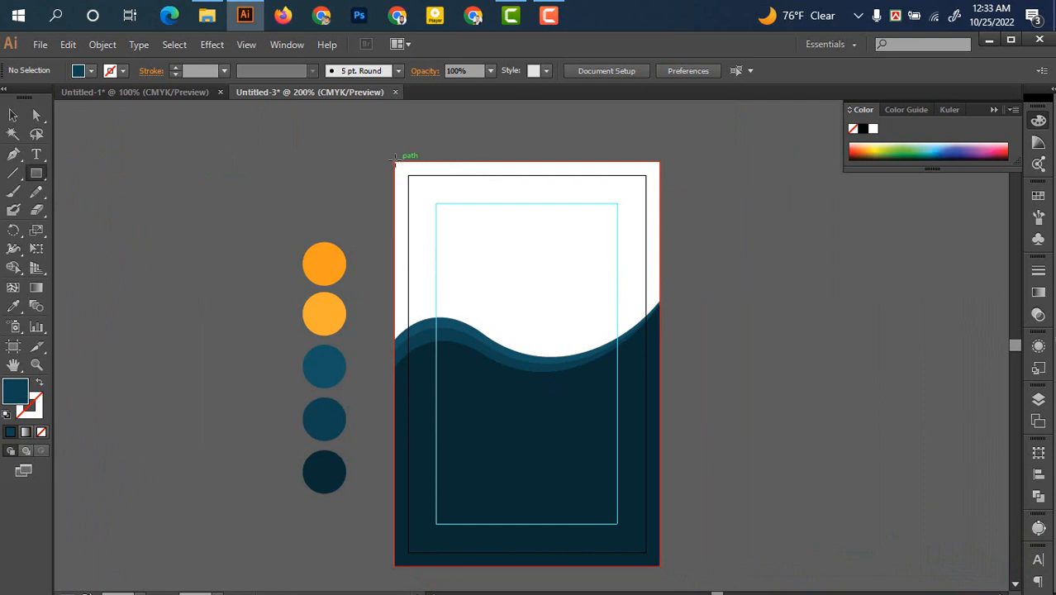
pyautogui.moveTo(394, 161); pyautogui.dragTo(659, 321)
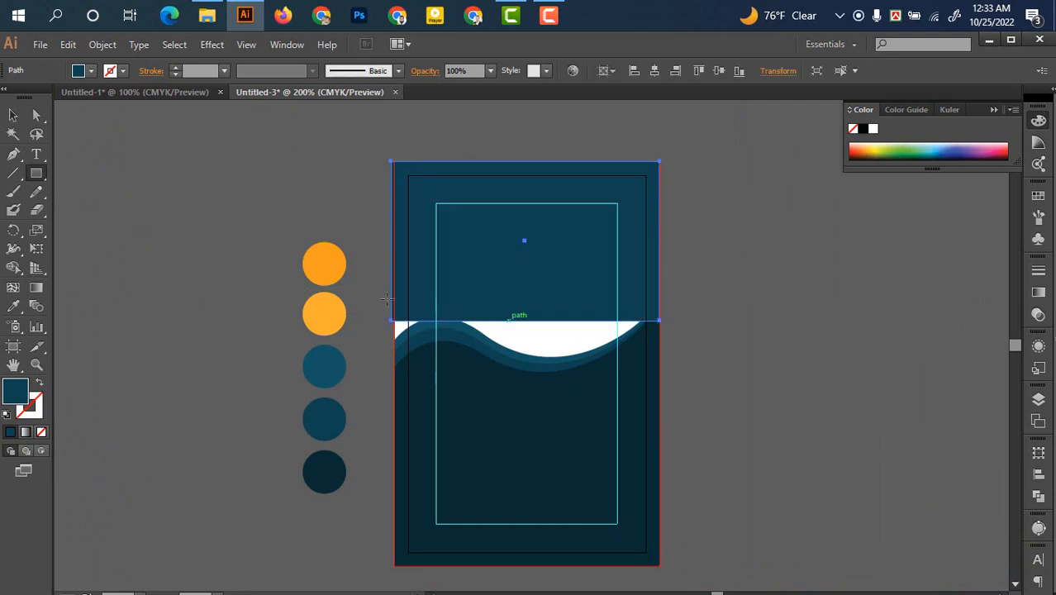
pyautogui.click(14, 114)
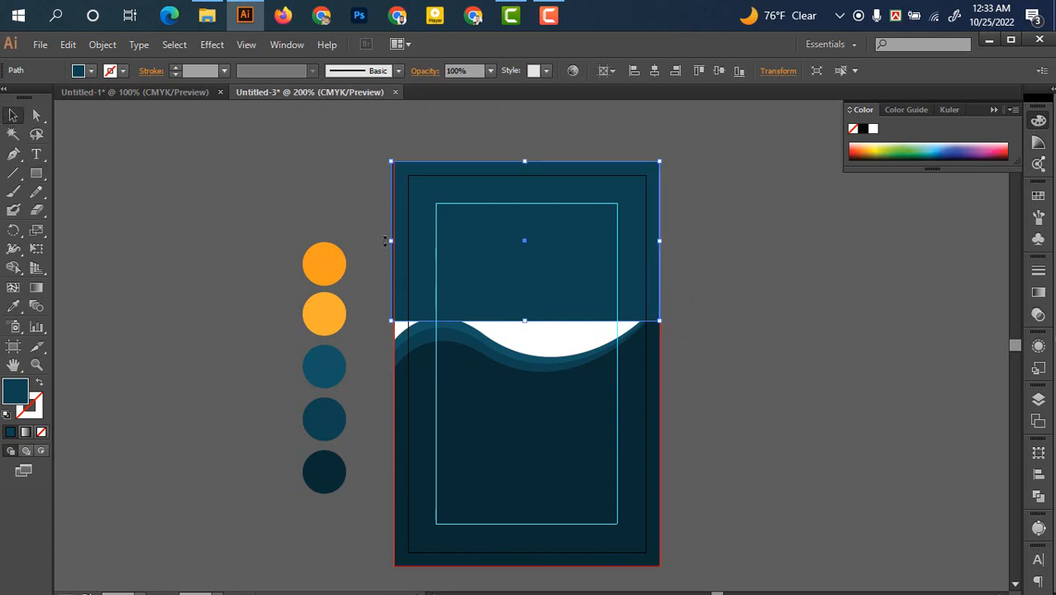
pyautogui.moveTo(393, 240); pyautogui.dragTo(395, 241)
pyautogui.moveTo(527, 321); pyautogui.dragTo(526, 388)
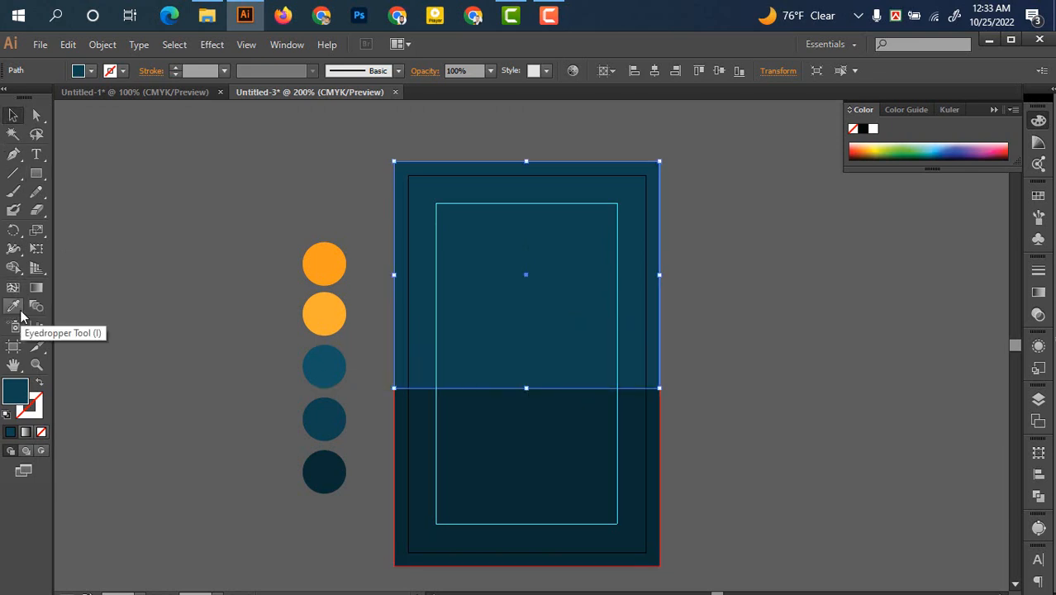
pyautogui.click(16, 306)
pyautogui.click(328, 251)
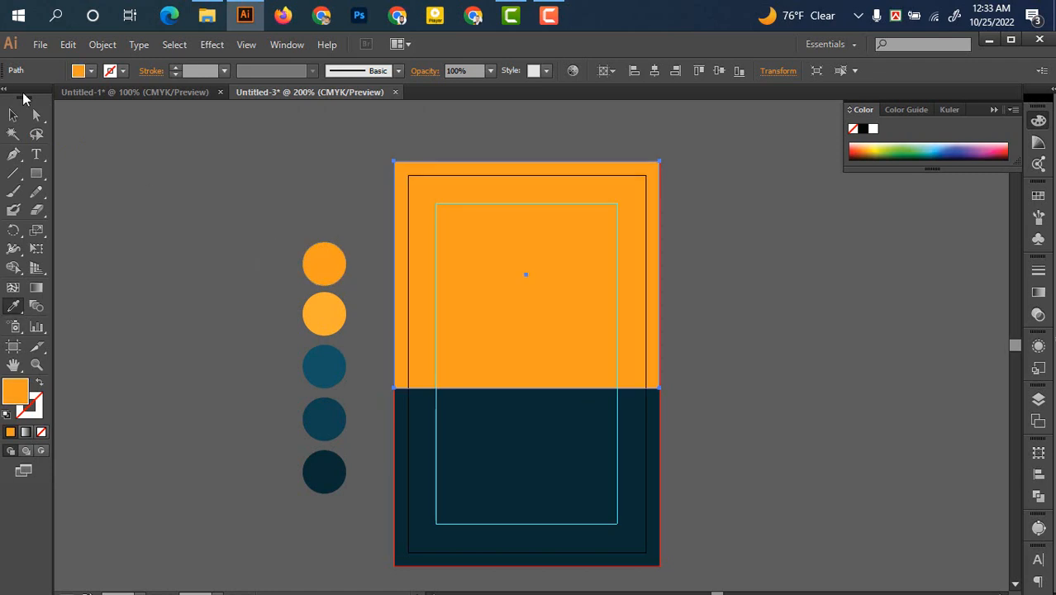
pyautogui.click(13, 115)
pyautogui.click(703, 484)
# Bring the dark background and wave shapes in front of the orange rectangle
pyautogui.moveTo(779, 410); pyautogui.dragTo(438, 472)
pyautogui.rightClick(475, 468)
pyautogui.moveTo(548, 444)
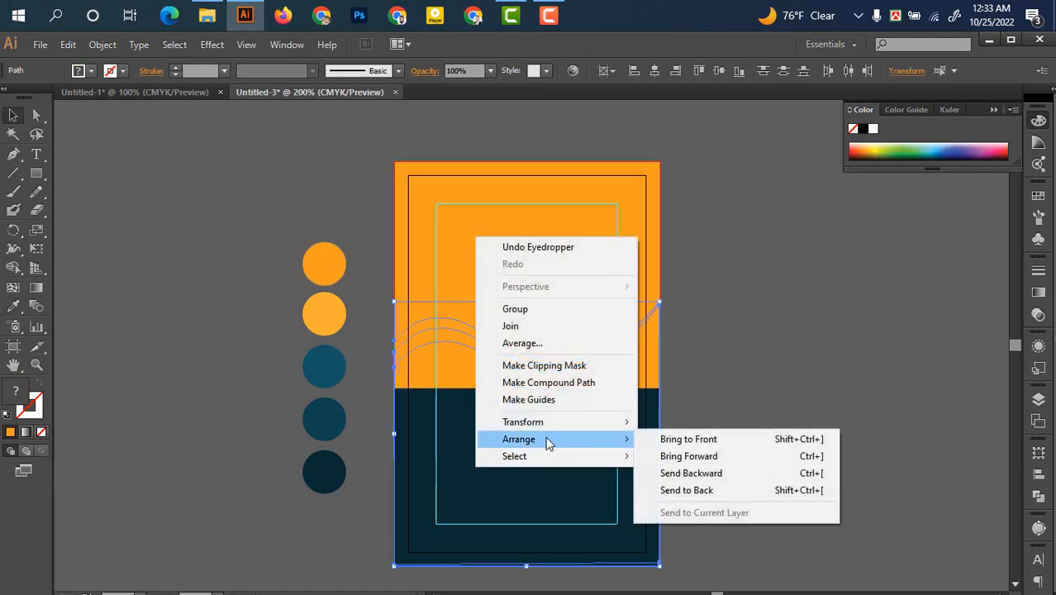
pyautogui.click(685, 442)
pyautogui.click(753, 431)
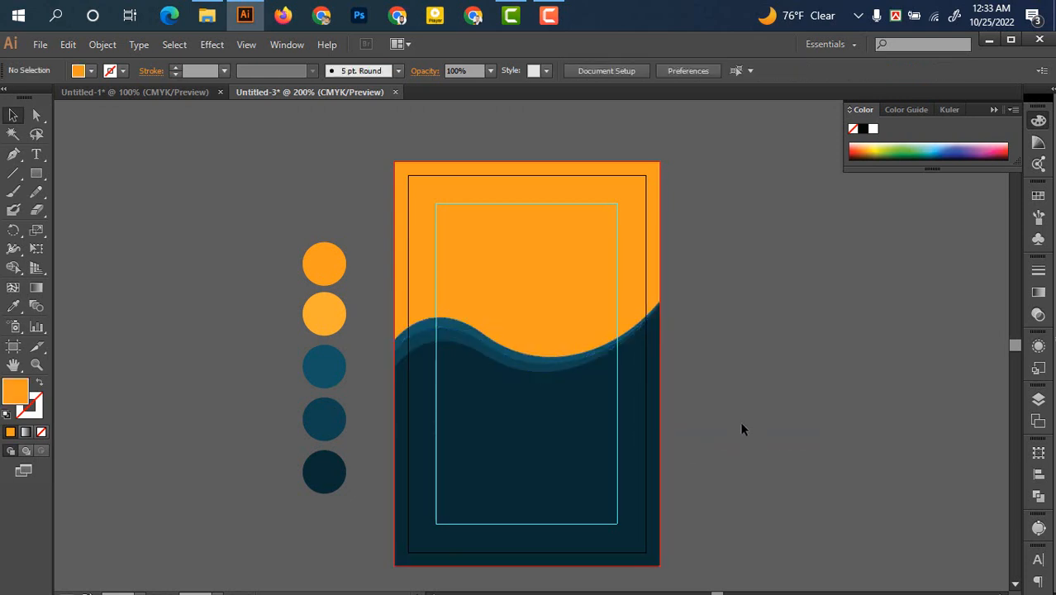
pyautogui.moveTo(731, 503); pyautogui.dragTo(677, 447)
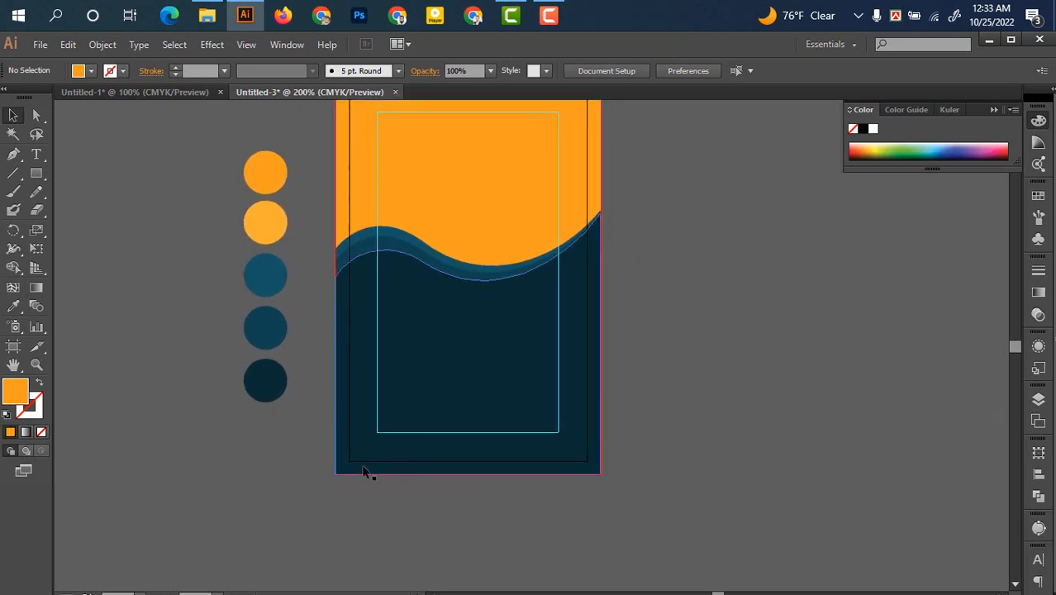
# Draw an orange rounded rectangle across the card's bottom edge
pyautogui.click(36, 173)
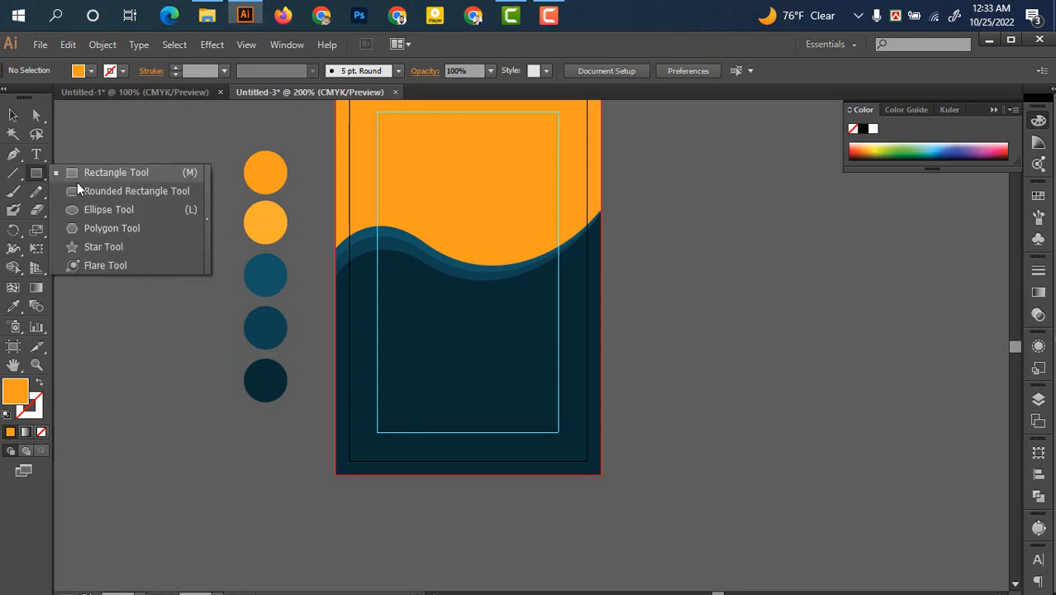
pyautogui.click(91, 170)
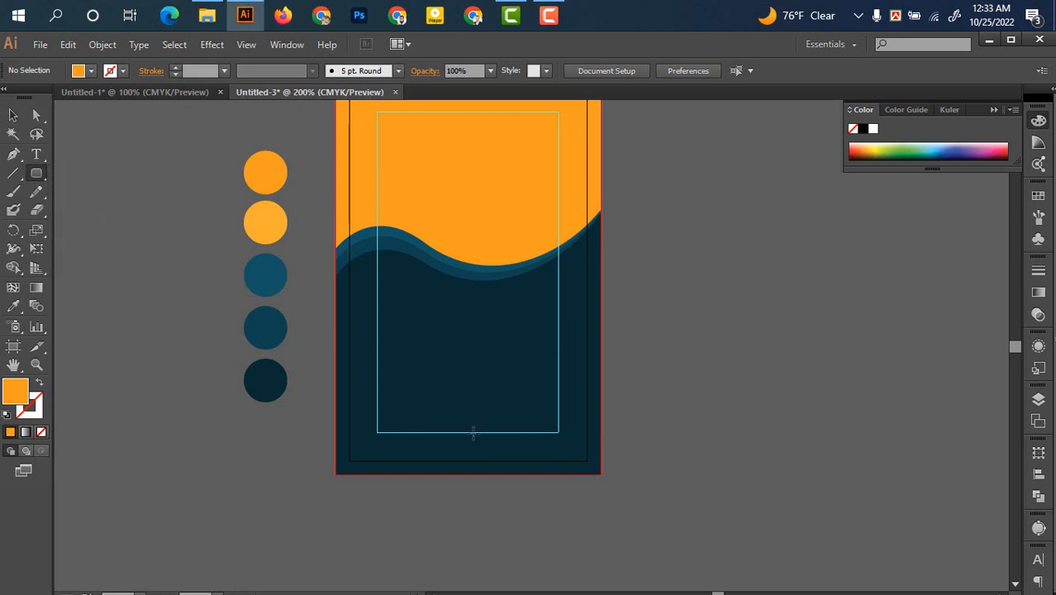
pyautogui.moveTo(465, 432); pyautogui.dragTo(690, 540)
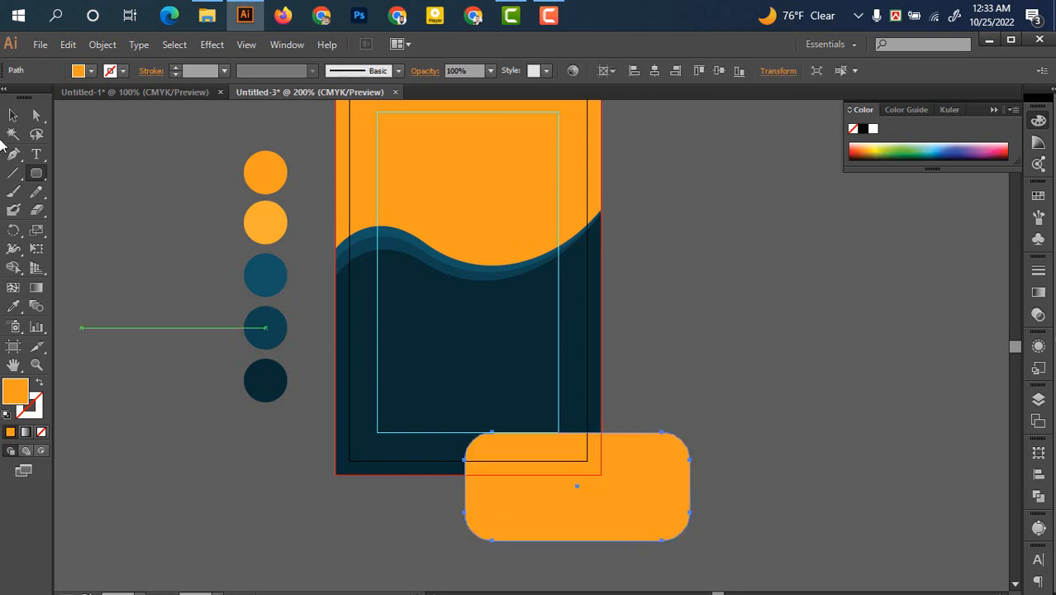
pyautogui.click(10, 115)
pyautogui.moveTo(610, 487); pyautogui.dragTo(534, 504)
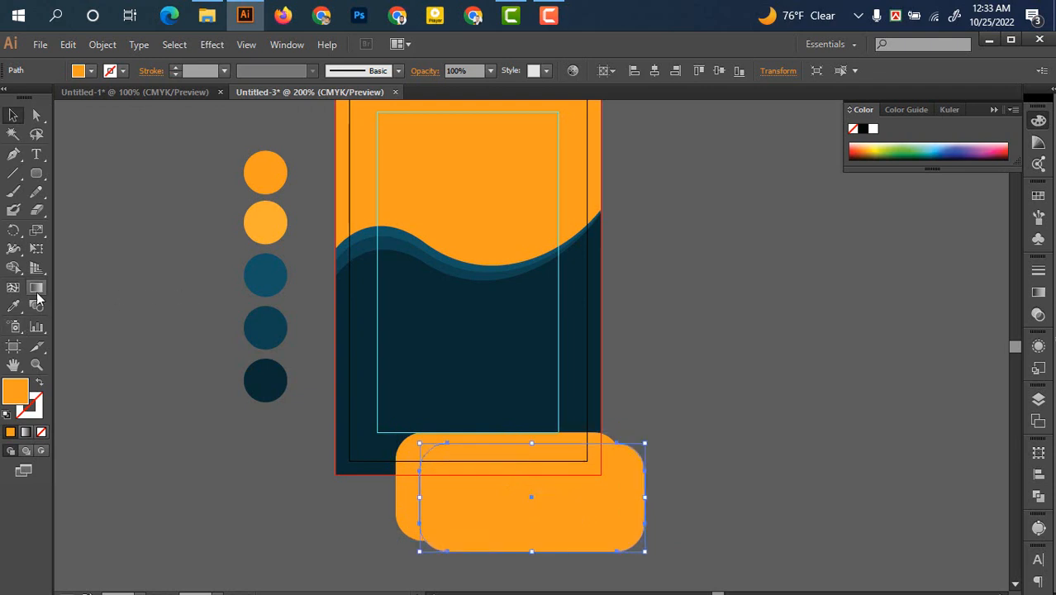
# Recolour the rounded rectangle copy with the lighter orange and position it over the other
pyautogui.click(14, 305)
pyautogui.click(264, 232)
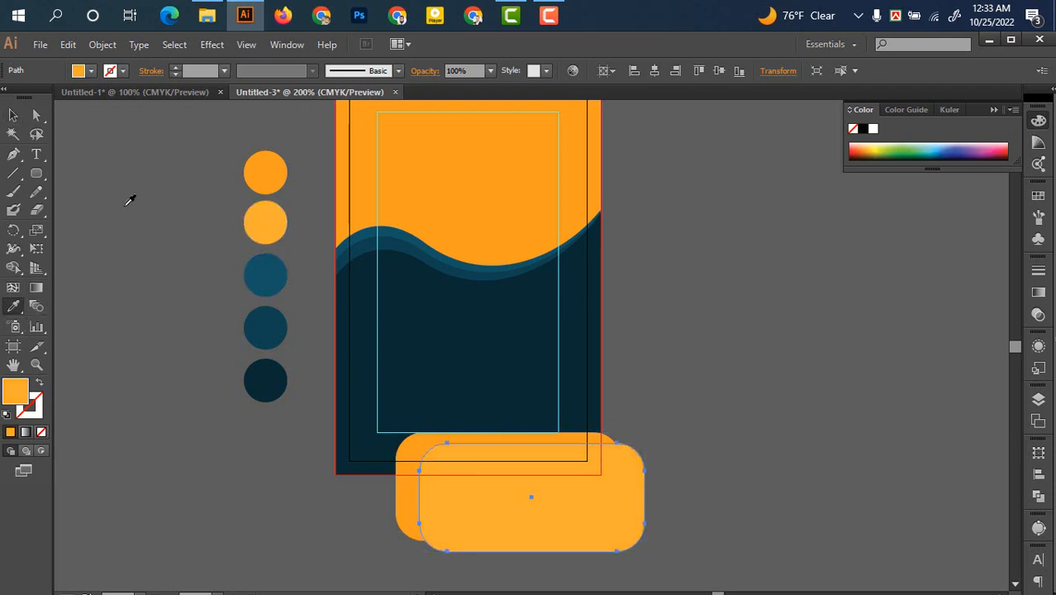
pyautogui.click(13, 116)
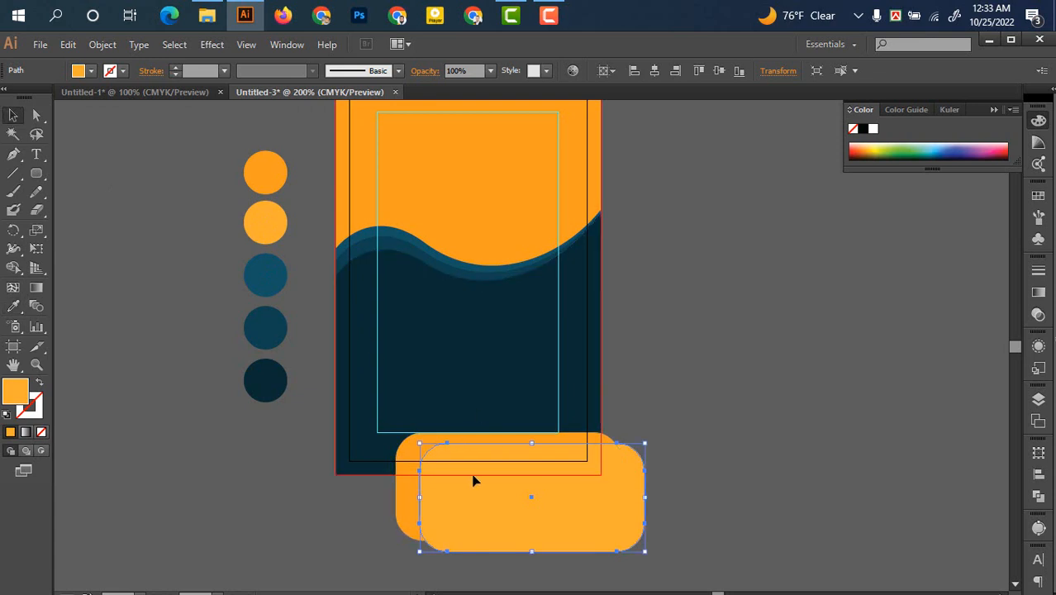
pyautogui.moveTo(473, 480); pyautogui.dragTo(478, 470)
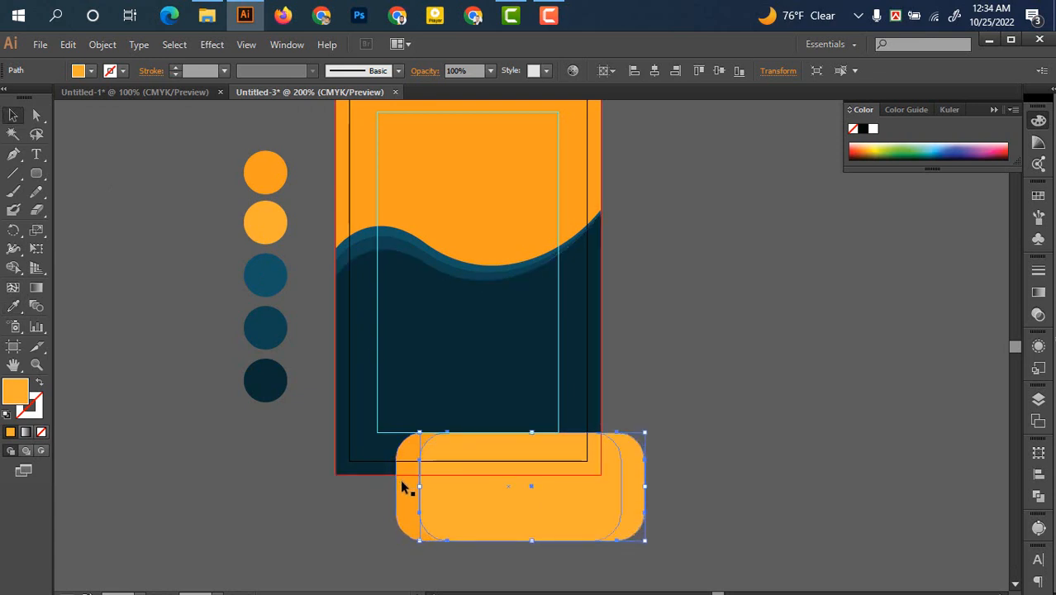
pyautogui.moveTo(405, 487); pyautogui.dragTo(395, 500)
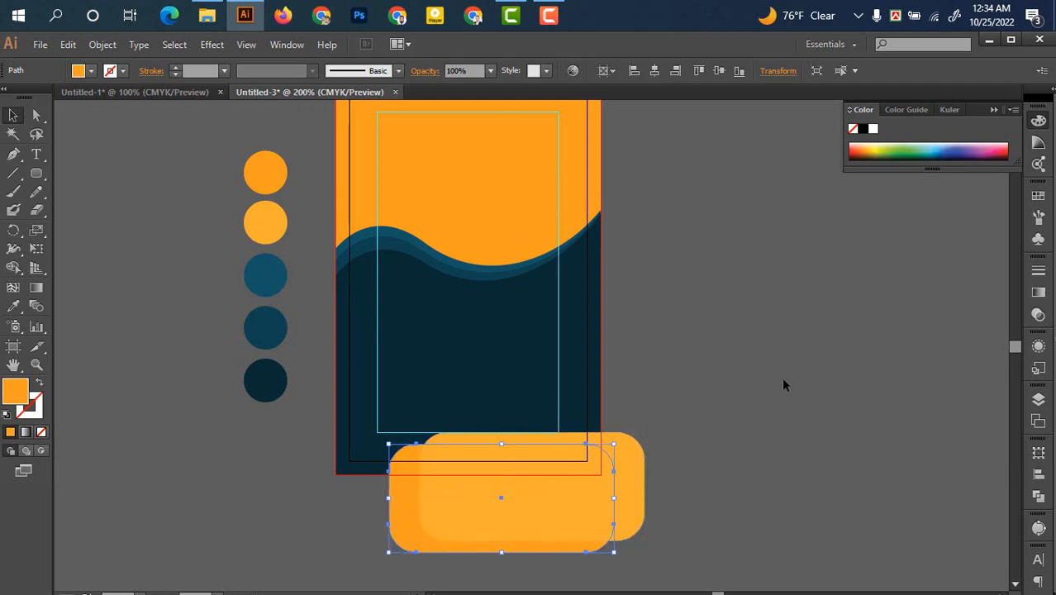
pyautogui.click(775, 376)
# Shift the lighter rectangle slightly right and nudge the darker orange one down
pyautogui.scroll(1, 659, 505)
pyautogui.moveTo(675, 491); pyautogui.dragTo(751, 463)
pyautogui.moveTo(583, 471); pyautogui.dragTo(589, 471)
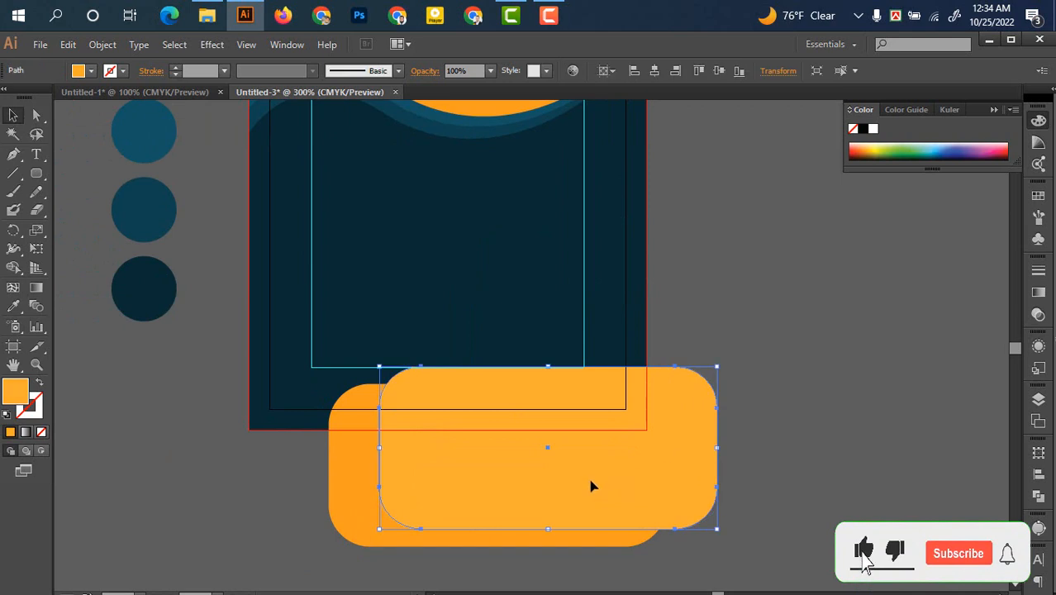
pyautogui.click(350, 496)
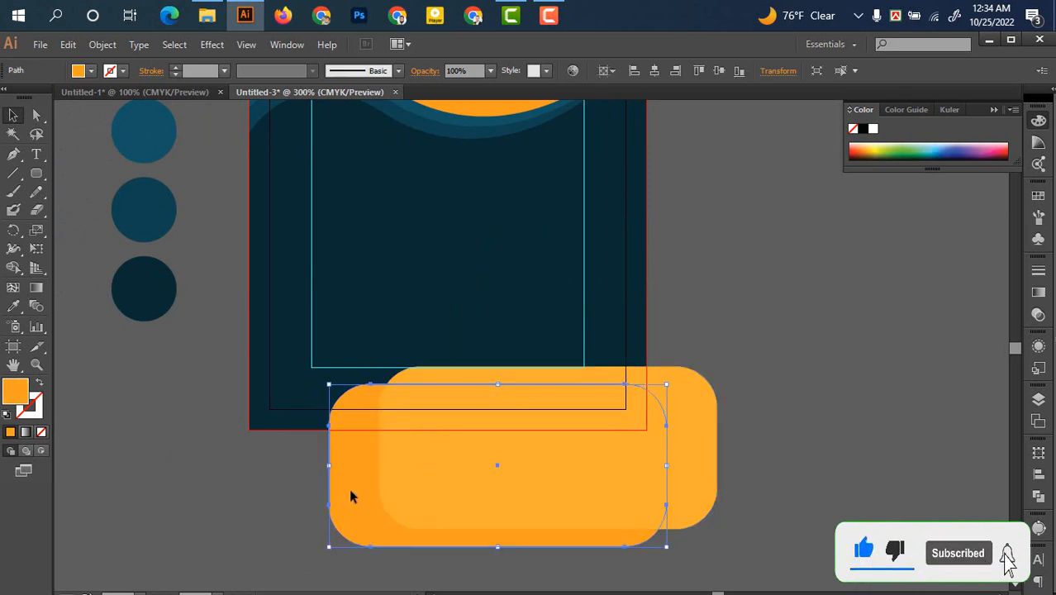
pyautogui.press('Down')
pyautogui.click(824, 407)
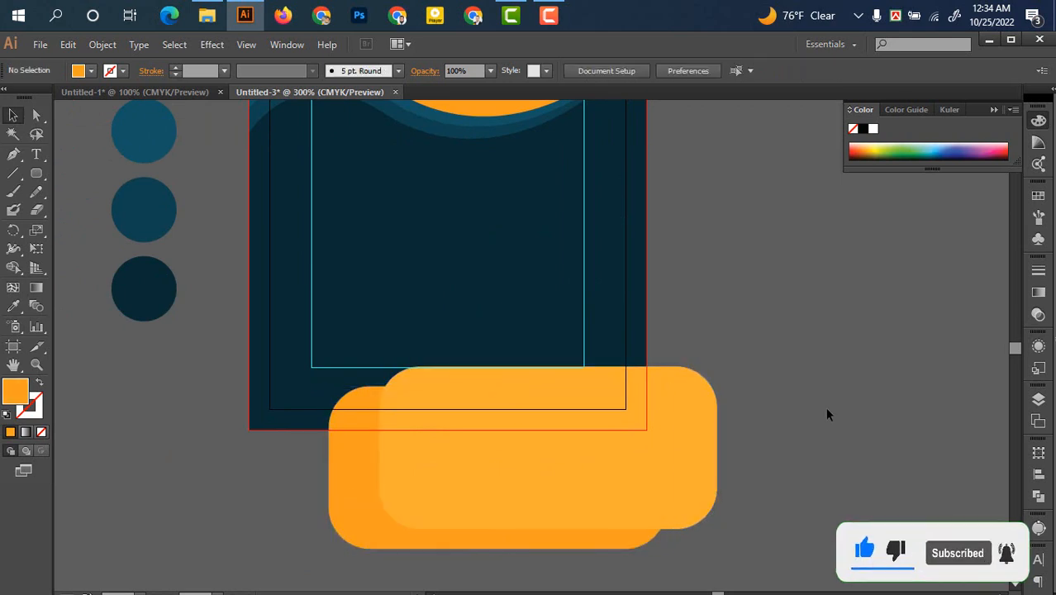
pyautogui.moveTo(737, 283); pyautogui.dragTo(767, 324)
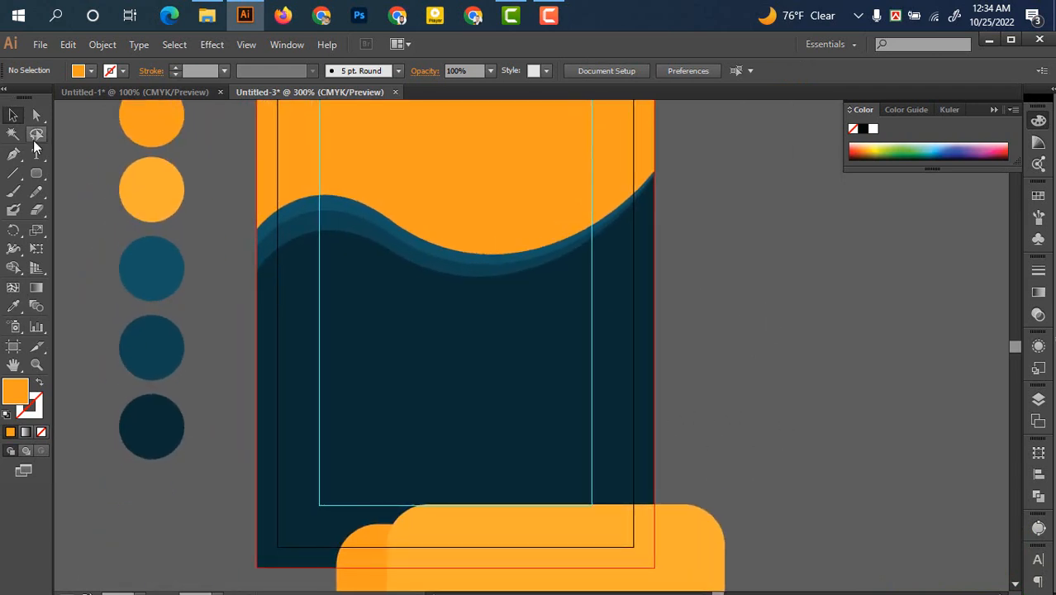
# Draw an orange circle in the wave's dip near the top centre and enlarge it to 0.7 in
pyautogui.click(37, 176)
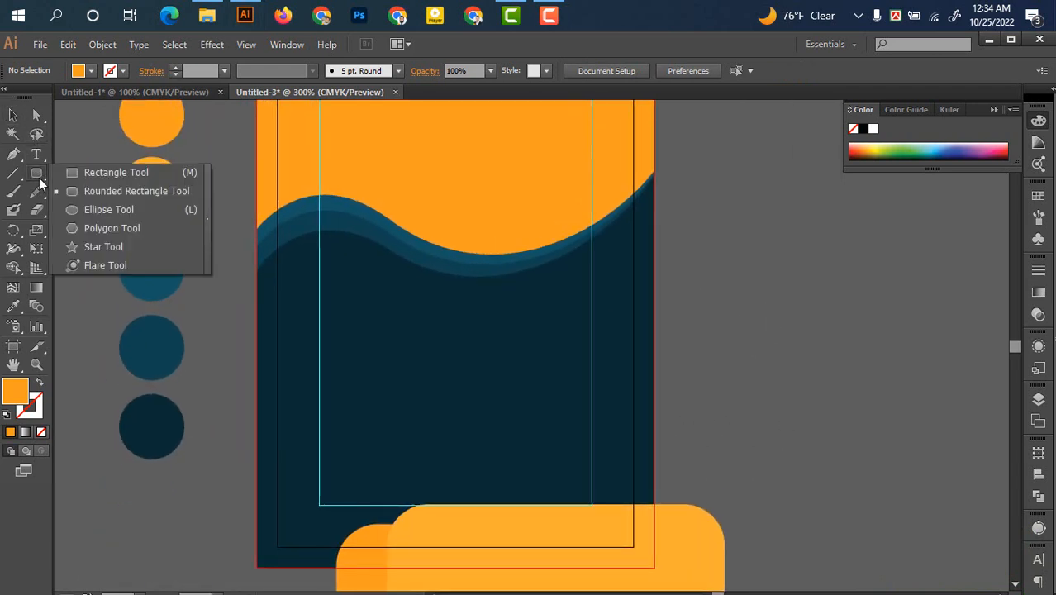
pyautogui.click(117, 212)
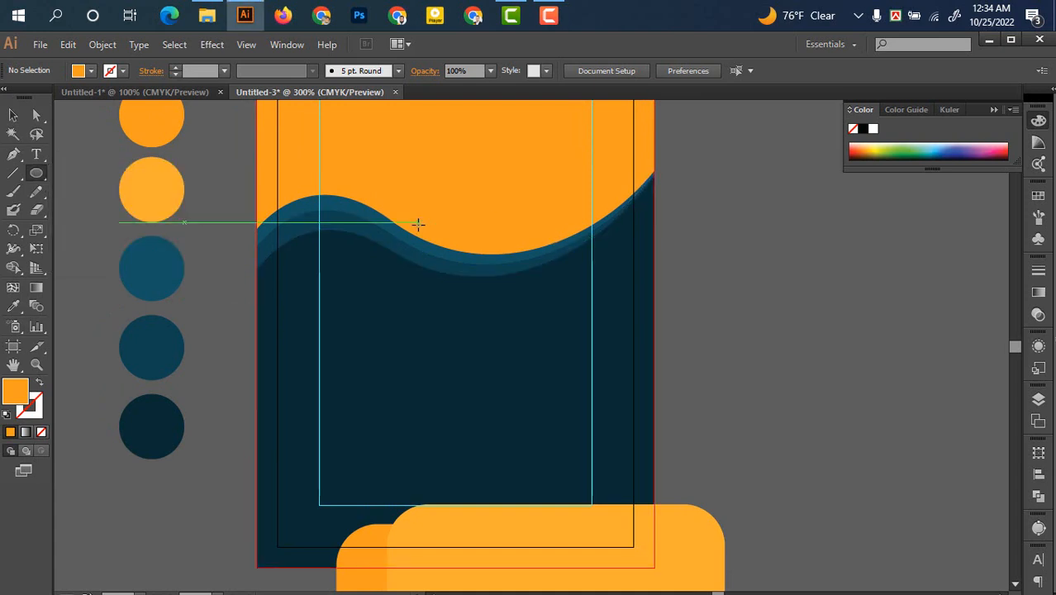
pyautogui.moveTo(433, 227); pyautogui.dragTo(489, 279)
pyautogui.press('v')
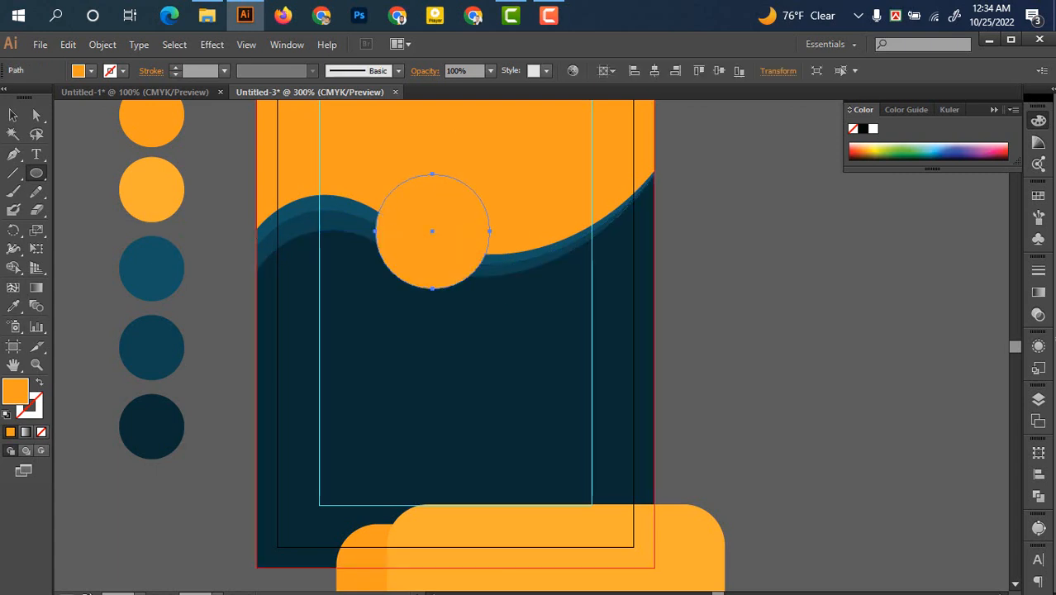
pyautogui.moveTo(338, 247); pyautogui.dragTo(275, 246)
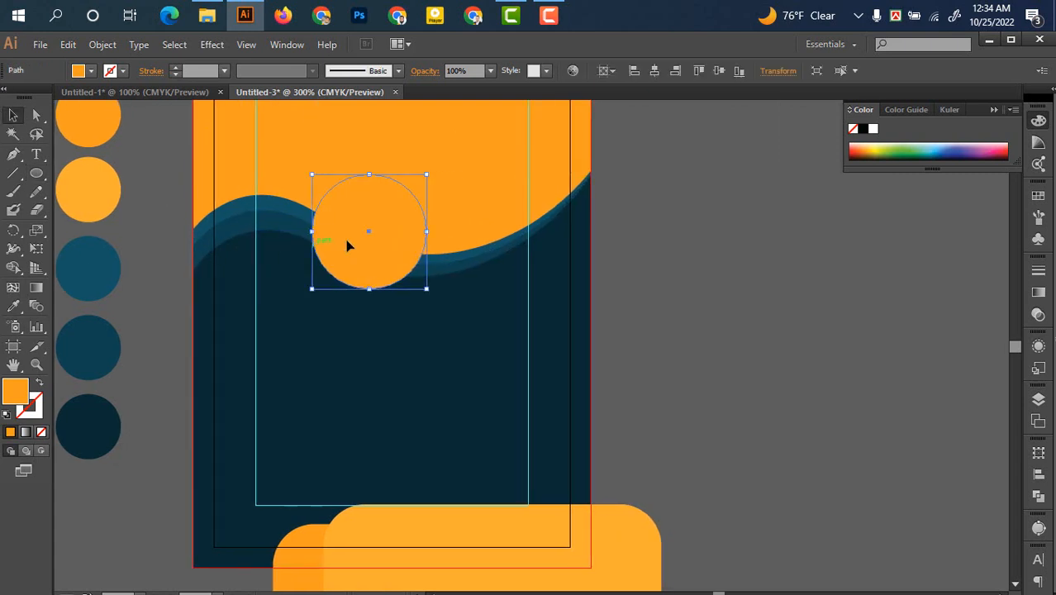
pyautogui.moveTo(382, 240); pyautogui.dragTo(399, 243)
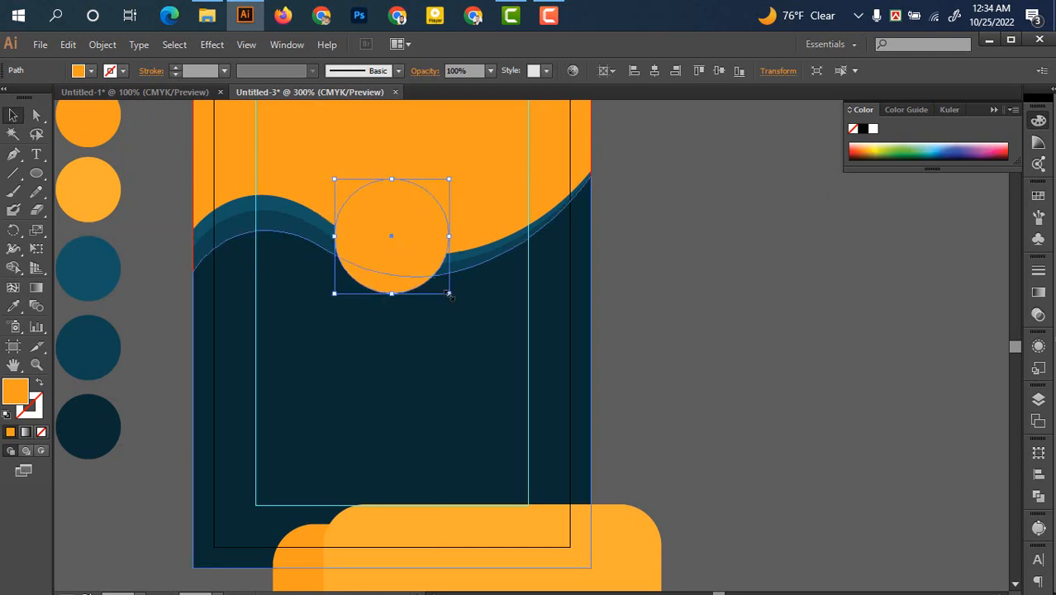
pyautogui.moveTo(449, 294); pyautogui.dragTo(485, 299)
# Copy the orange circle and paste the copy in front of it
pyautogui.click(679, 284)
pyautogui.scroll(-1, 570, 277)
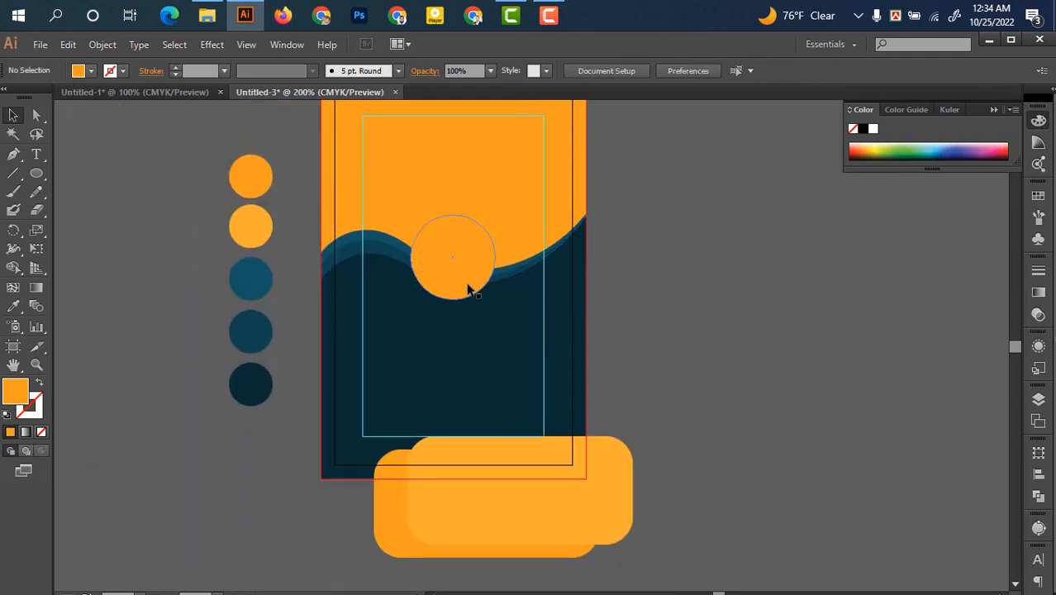
pyautogui.click(469, 284)
pyautogui.scroll(1, 469, 283)
pyautogui.click(68, 45)
pyautogui.click(104, 119)
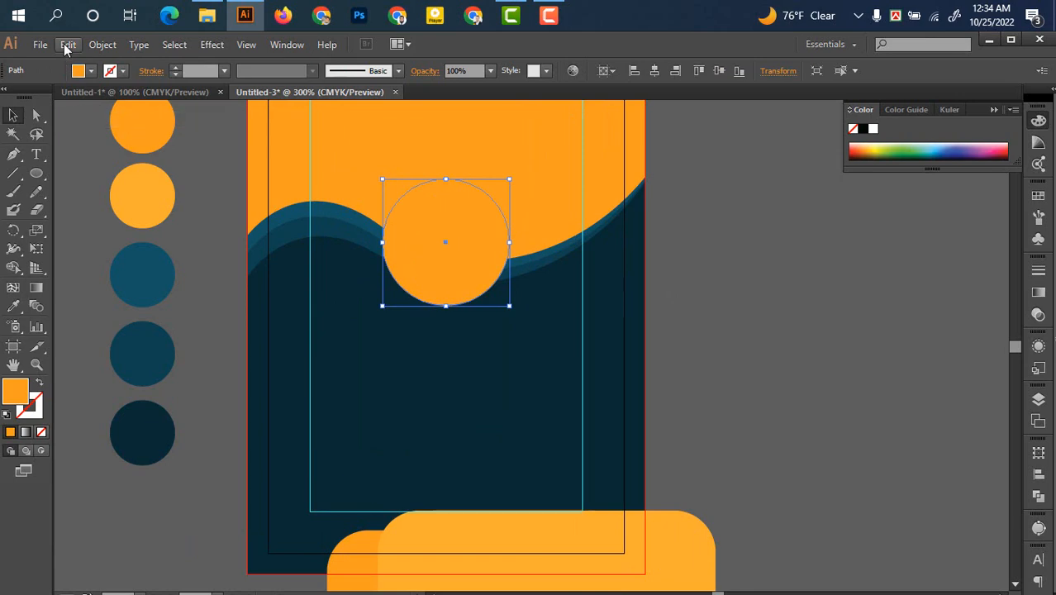
pyautogui.click(67, 44)
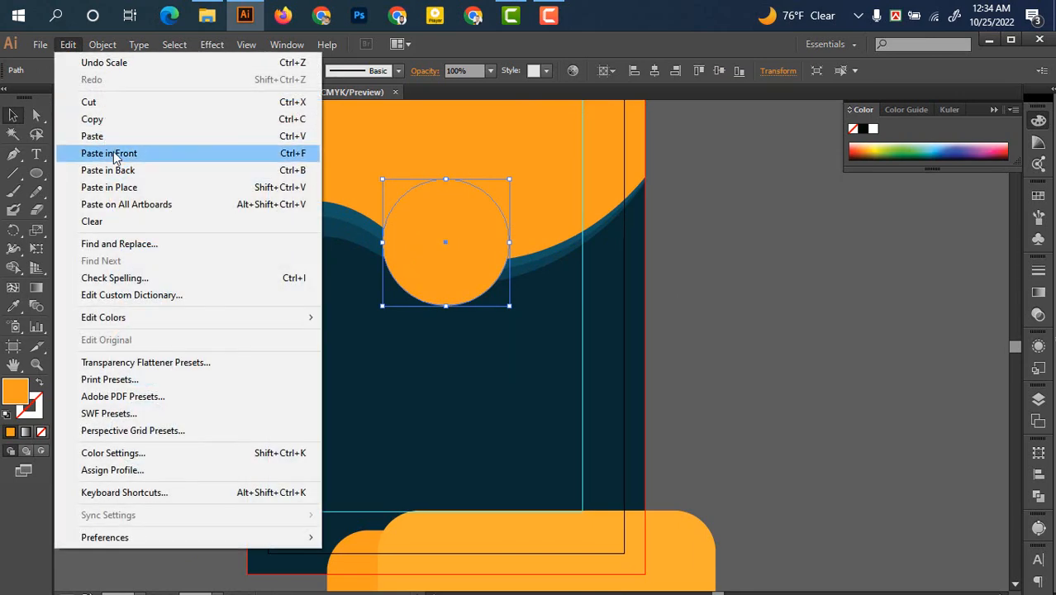
pyautogui.click(115, 155)
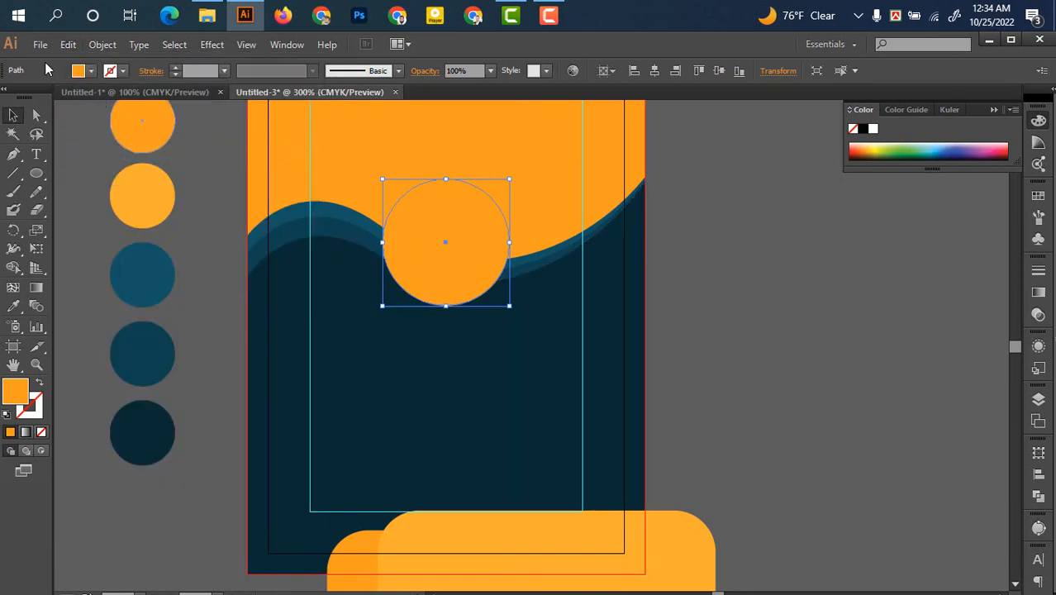
# Give the circle copy no fill and a 3 pt orange stroke
pyautogui.click(90, 71)
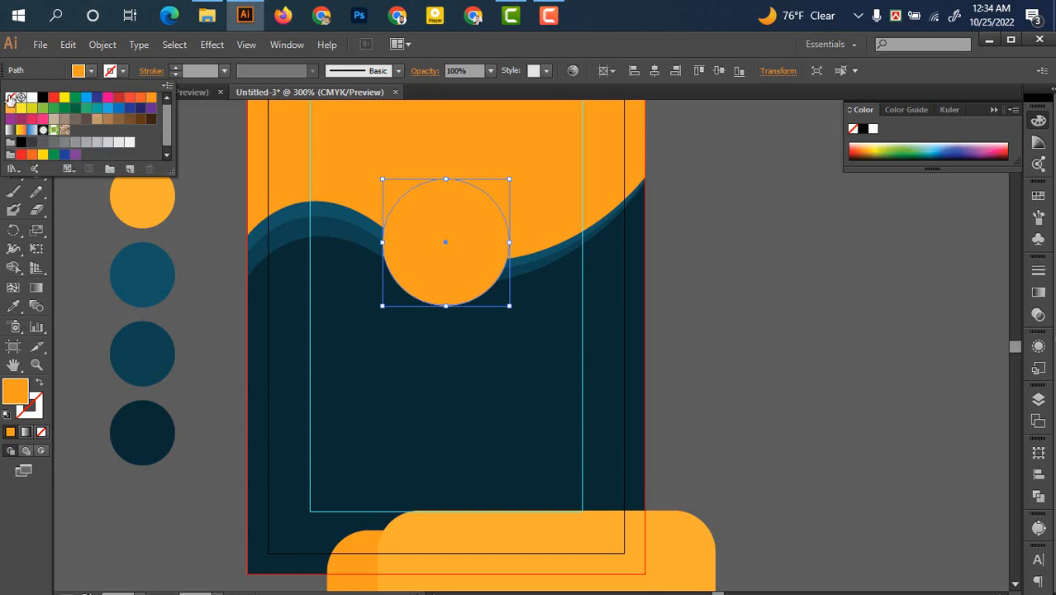
pyautogui.click(11, 98)
pyautogui.click(123, 72)
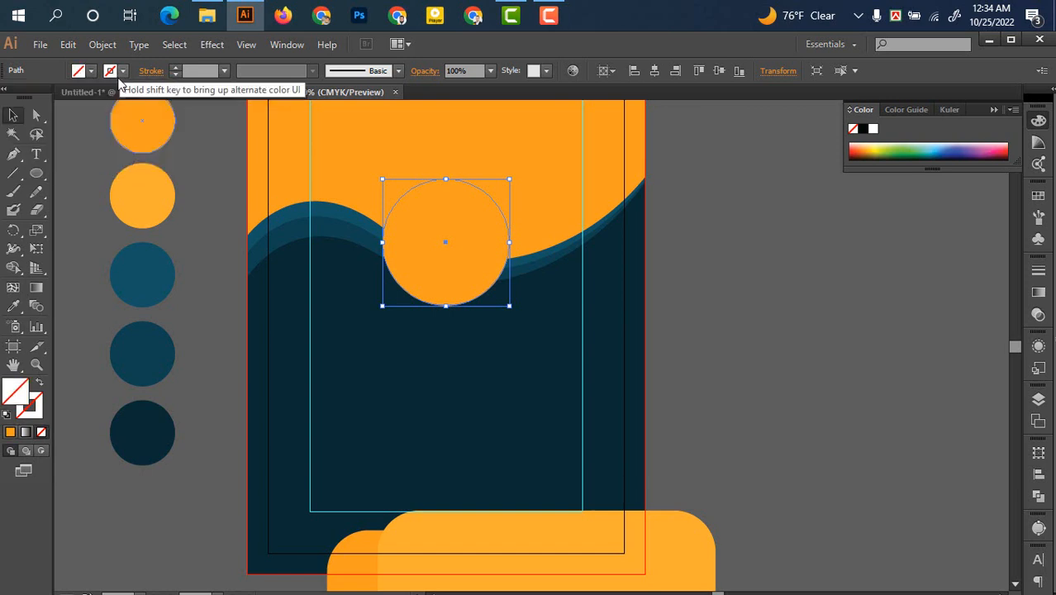
pyautogui.click(123, 72)
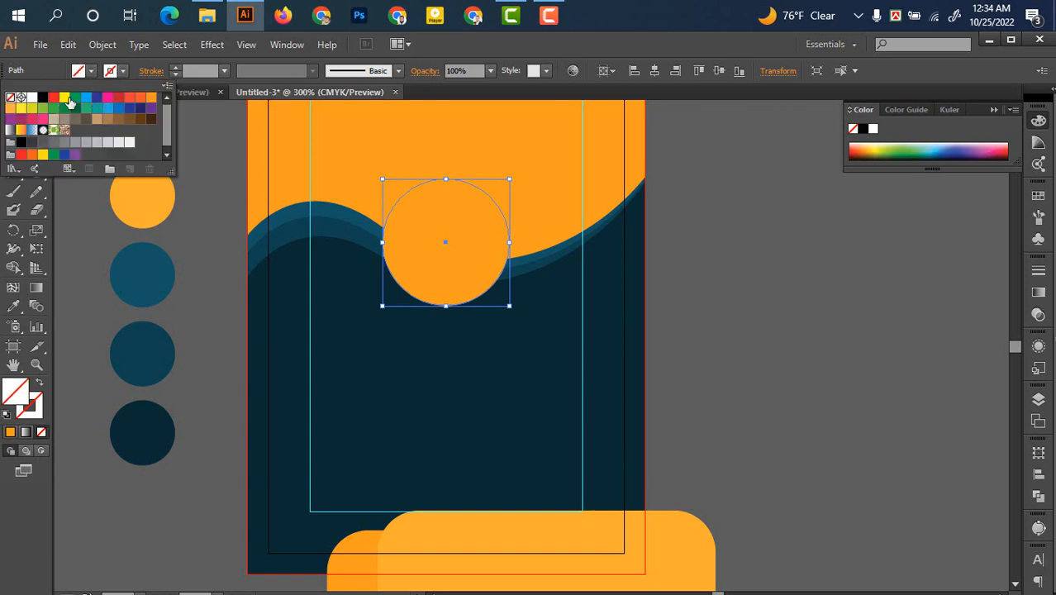
pyautogui.click(149, 100)
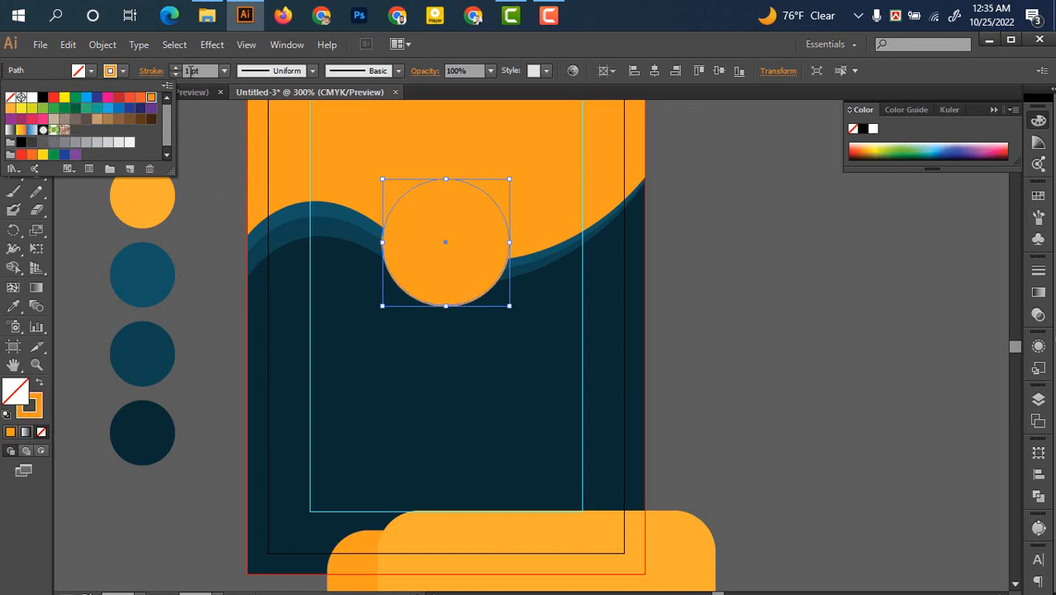
pyautogui.click(174, 67)
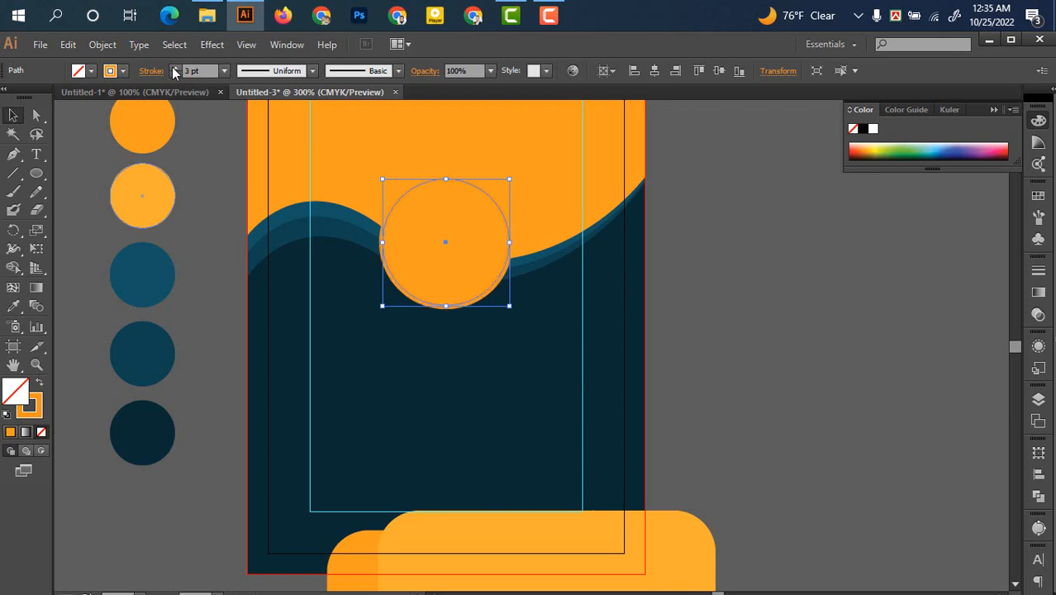
pyautogui.click(192, 228)
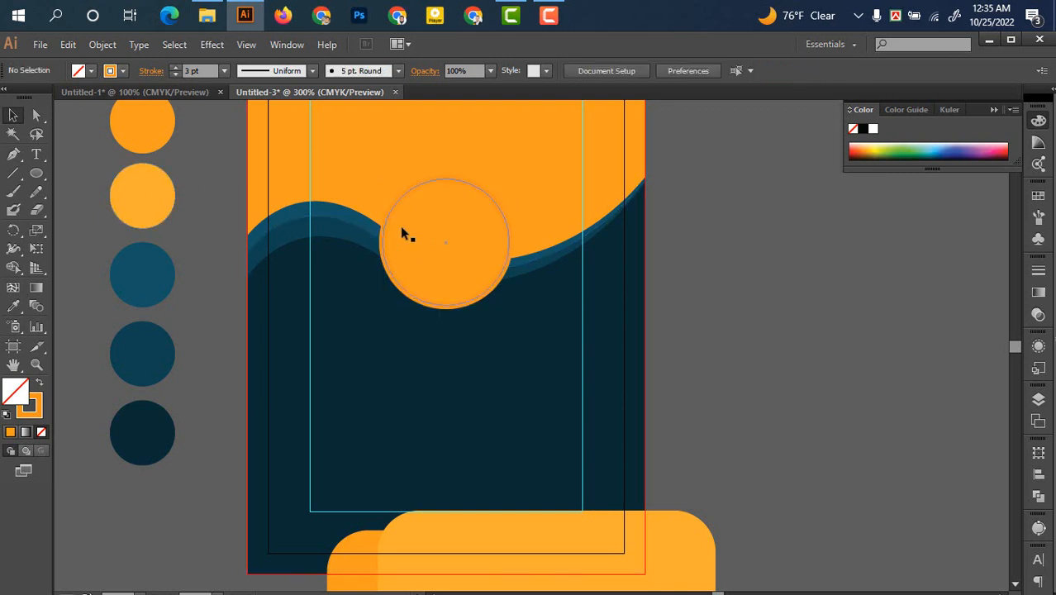
pyautogui.click(401, 227)
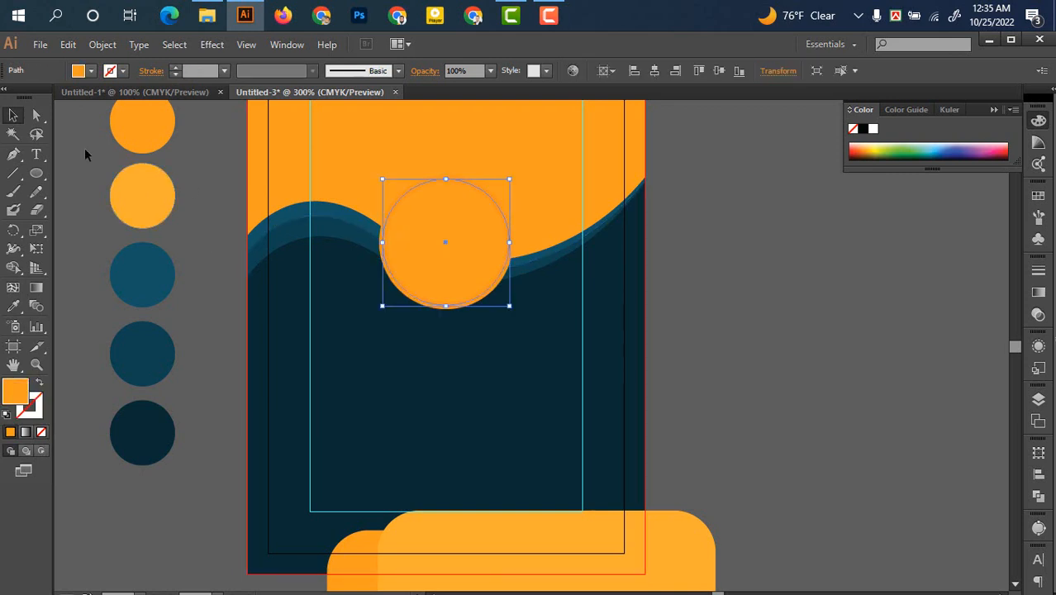
pyautogui.click(40, 43)
pyautogui.click(68, 44)
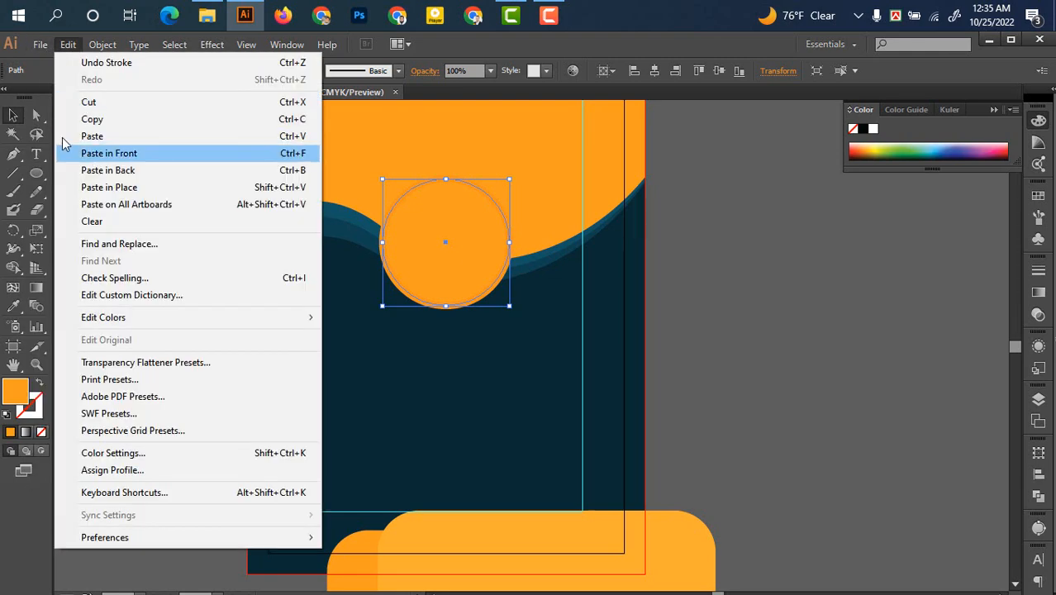
pyautogui.moveTo(39, 44)
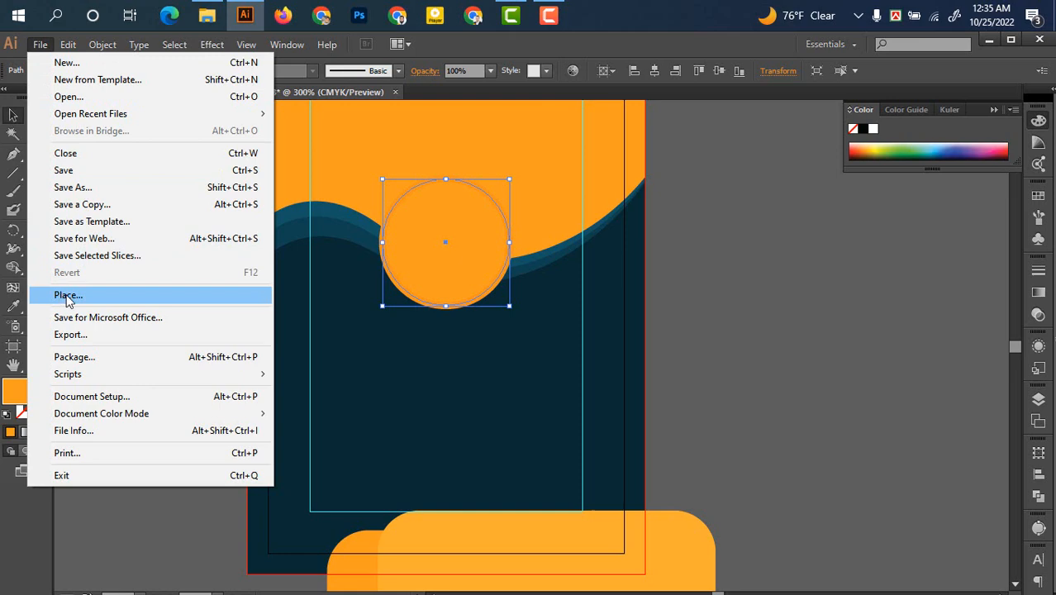
pyautogui.click(69, 298)
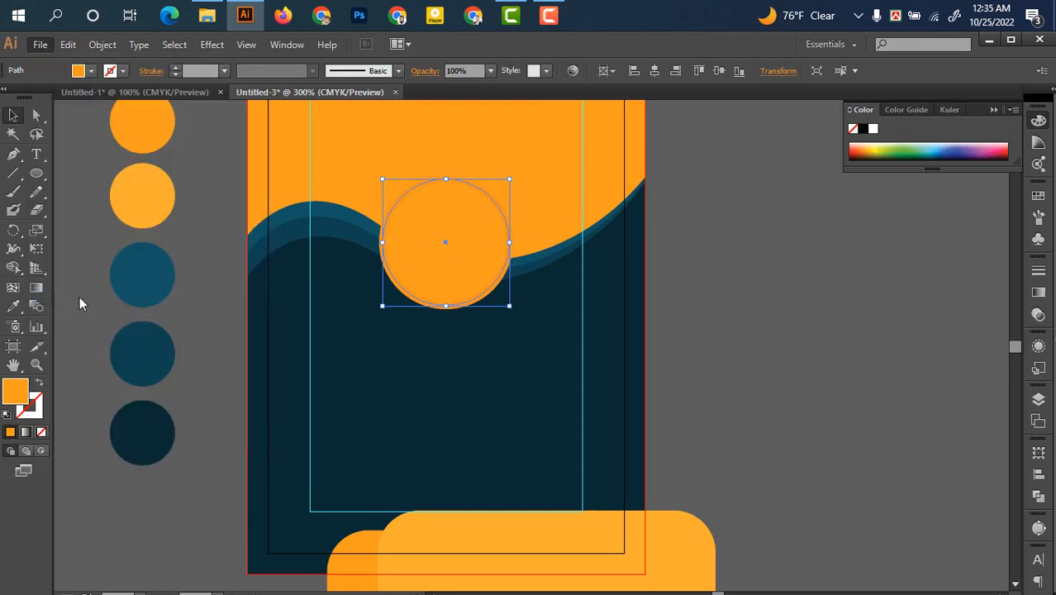
pyautogui.scroll(-3, 314, 265)
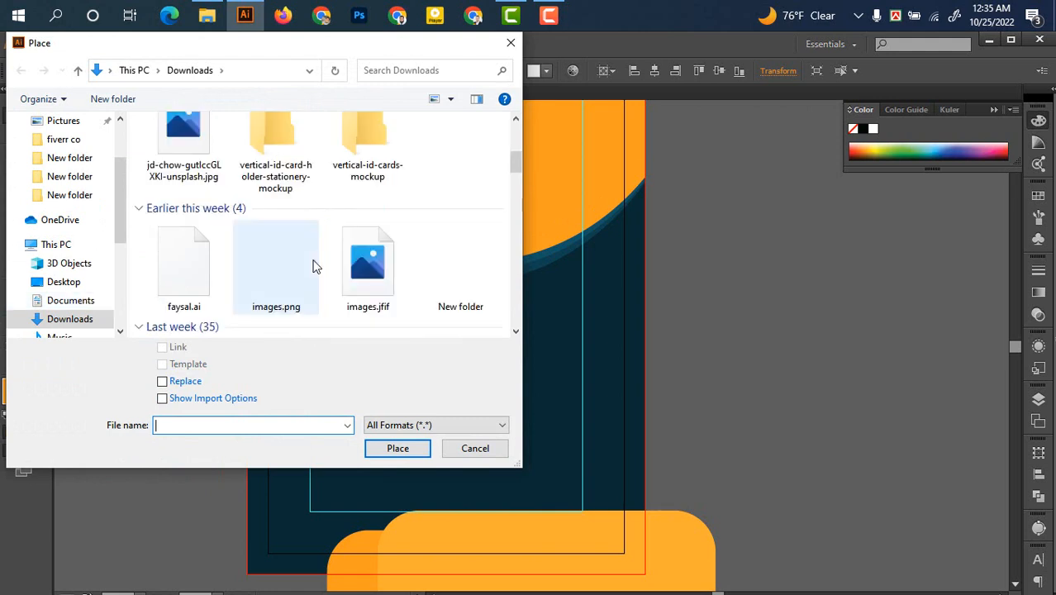
pyautogui.scroll(2, 314, 265)
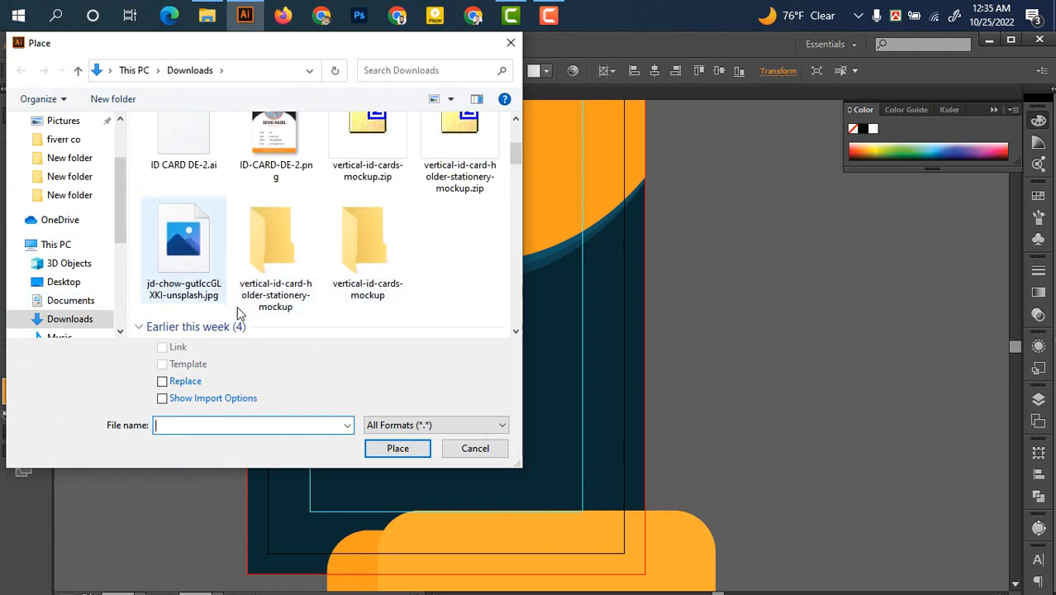
pyautogui.click(177, 220)
pyautogui.click(398, 447)
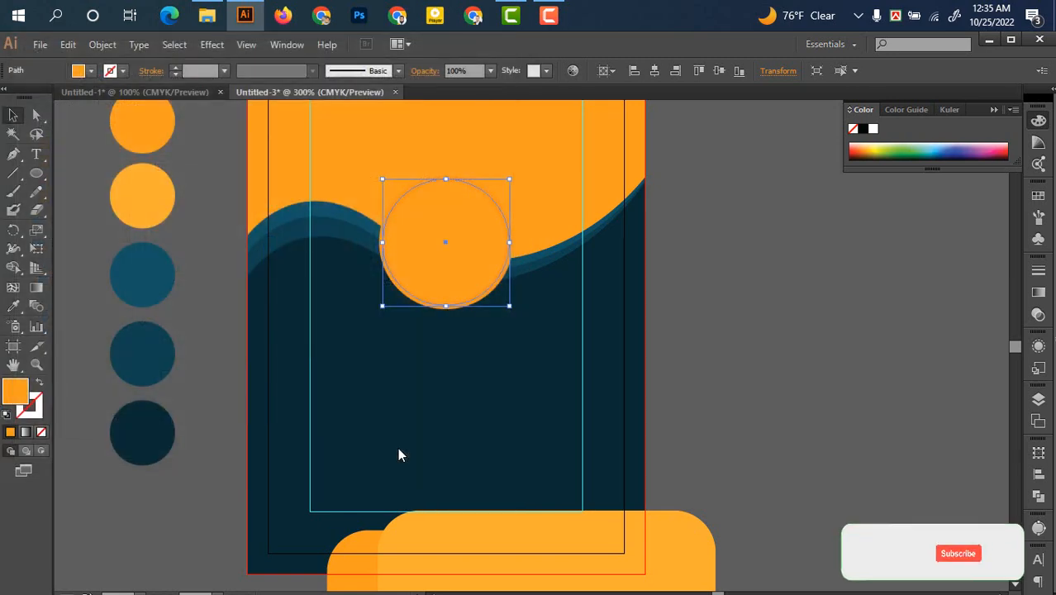
pyautogui.click(736, 336)
# Drop the jd-chow photo onto the pasteboard beside the card and scale it down small
pyautogui.moveTo(736, 336); pyautogui.dragTo(667, 332)
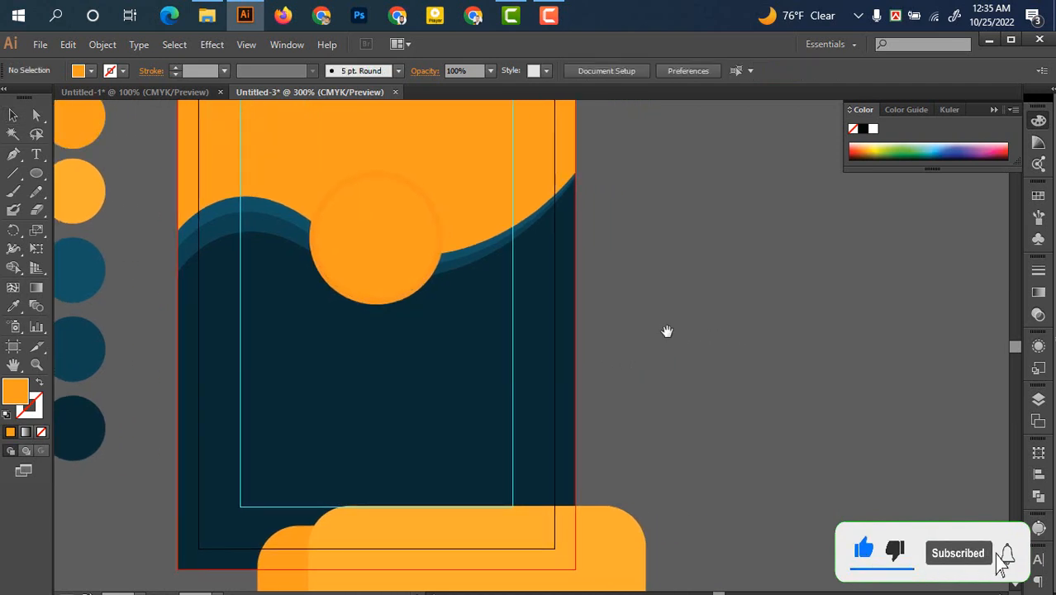
pyautogui.click(649, 238)
pyautogui.scroll(-4, 651, 306)
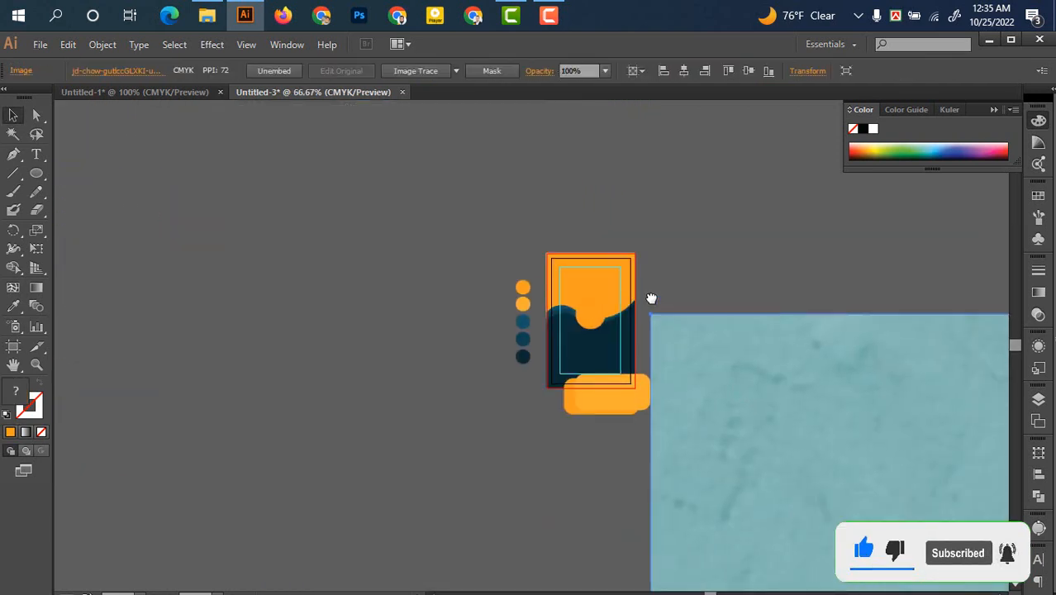
pyautogui.moveTo(594, 310); pyautogui.dragTo(431, 99)
pyautogui.moveTo(830, 528); pyautogui.dragTo(448, 106)
pyautogui.scroll(-5, 528, 263)
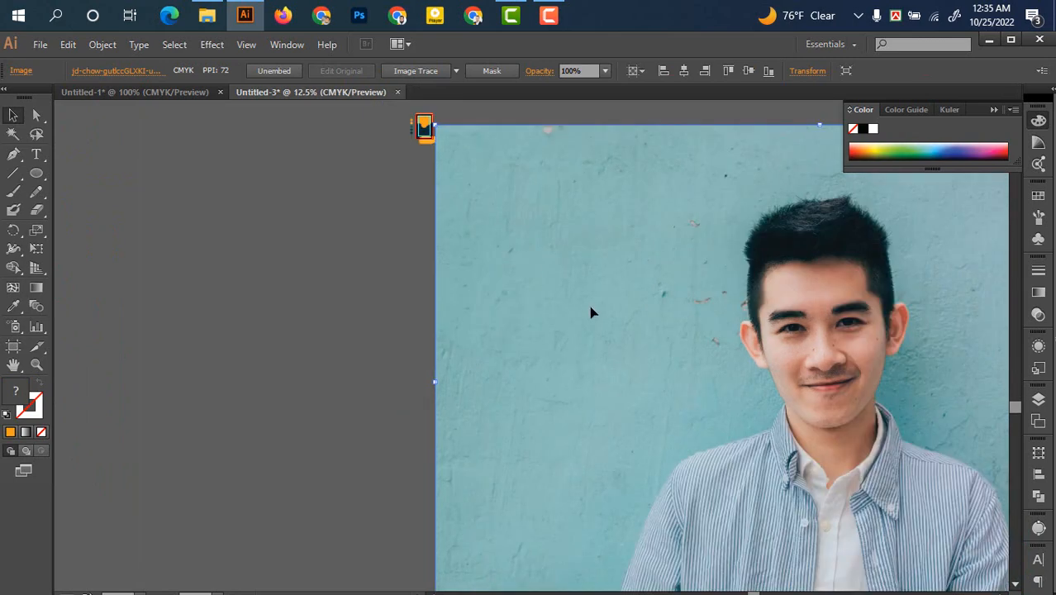
pyautogui.scroll(-1, 628, 326)
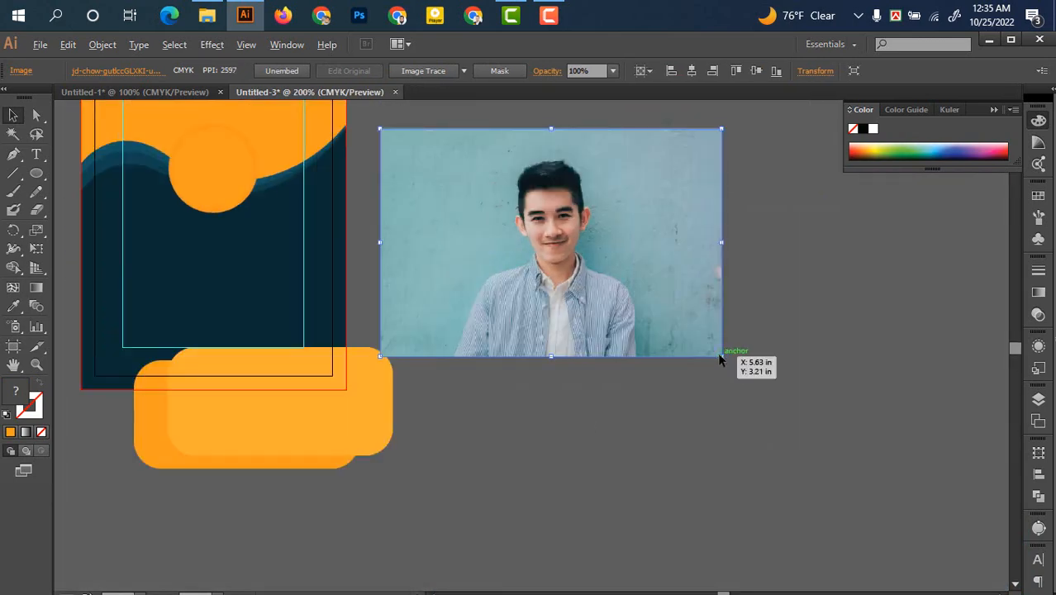
pyautogui.moveTo(718, 352); pyautogui.dragTo(613, 282)
pyautogui.scroll(1, 571, 402)
pyautogui.moveTo(566, 342); pyautogui.dragTo(703, 455)
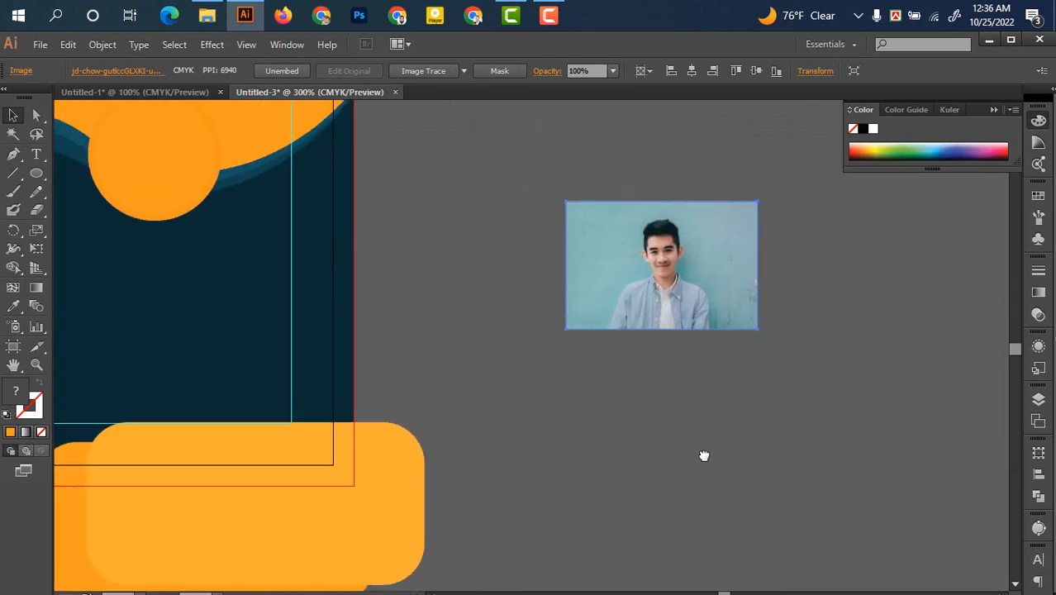
pyautogui.doubleClick(171, 169)
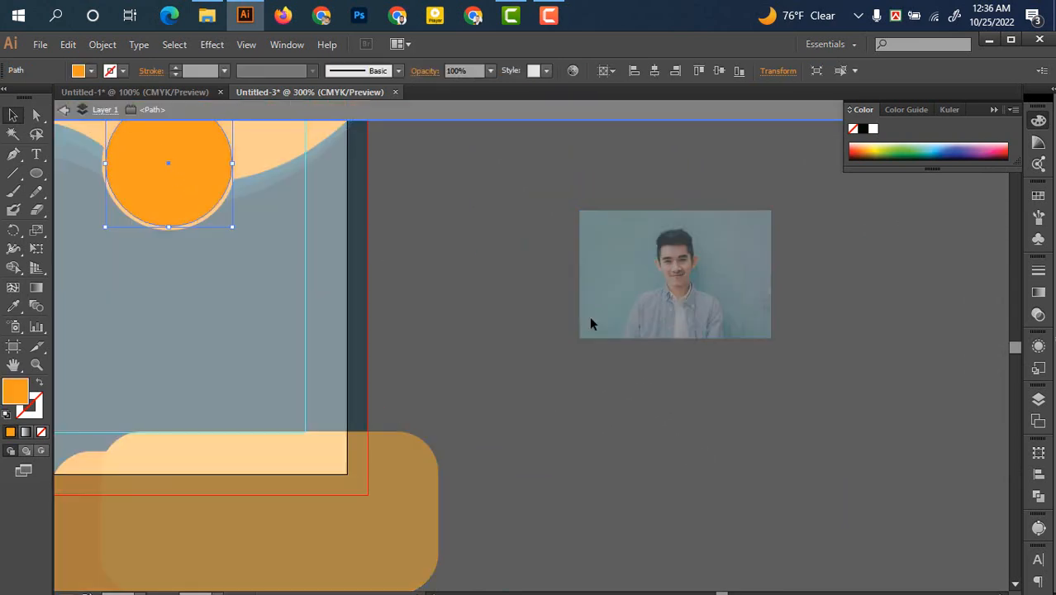
# Move the orange circle over the man's face and bring it to the front
pyautogui.click(62, 115)
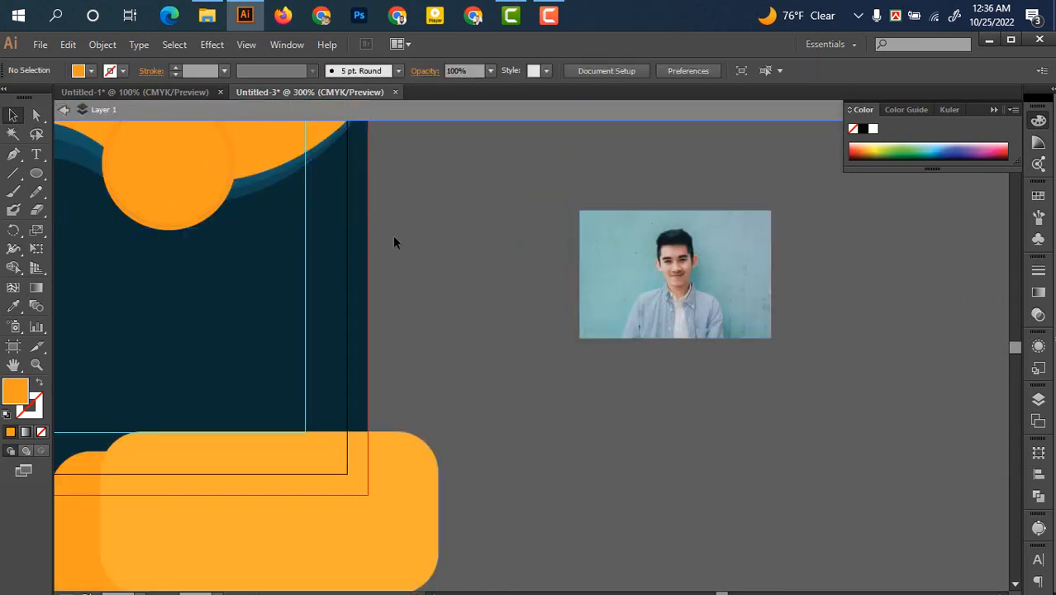
pyautogui.click(197, 192)
pyautogui.moveTo(197, 192); pyautogui.dragTo(559, 358)
pyautogui.scroll(1, 637, 407)
pyautogui.moveTo(410, 385); pyautogui.dragTo(599, 312)
pyautogui.rightClick(599, 311)
pyautogui.moveTo(642, 545)
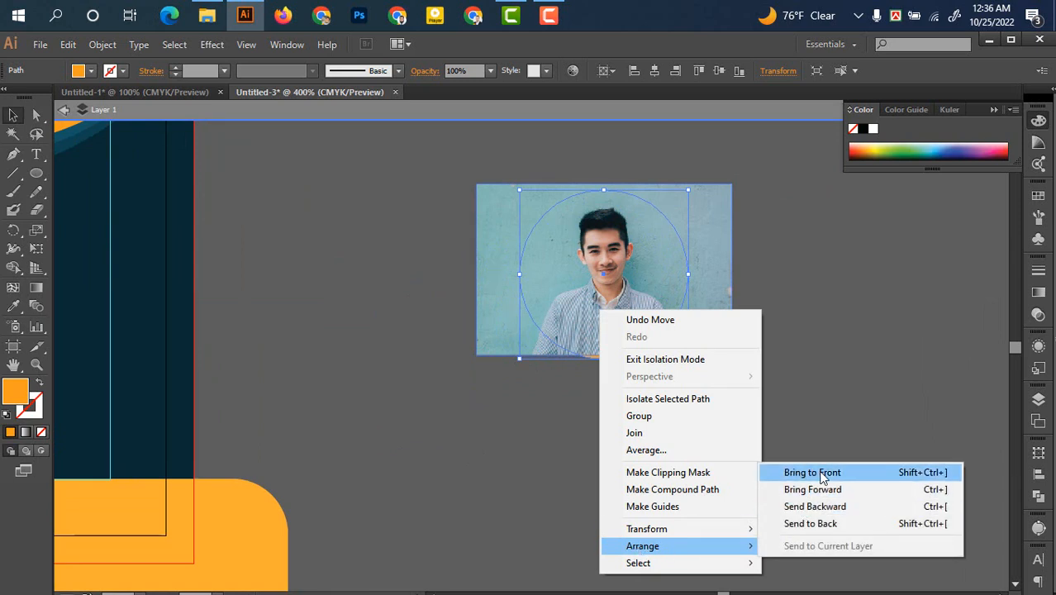
pyautogui.click(822, 476)
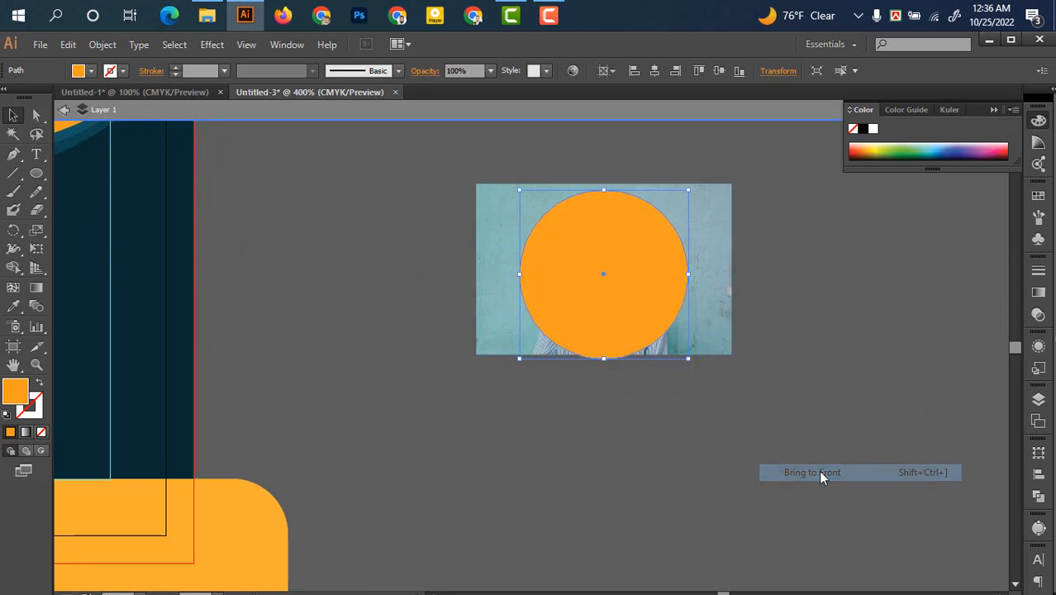
pyautogui.click(754, 471)
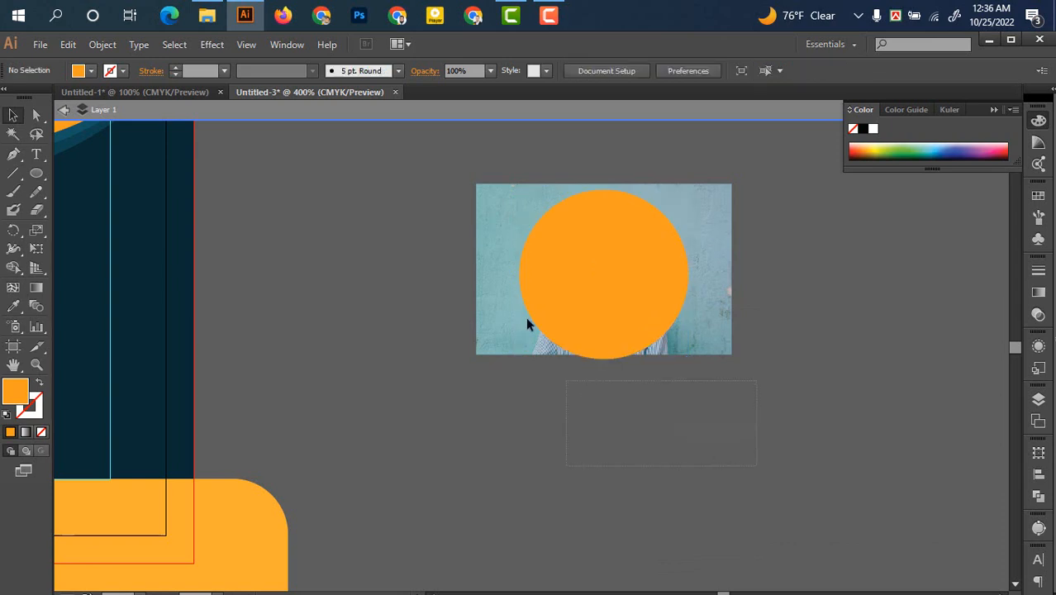
# Select the photo and circle together and make a clipping mask
pyautogui.moveTo(460, 199); pyautogui.dragTo(519, 265)
pyautogui.rightClick(571, 287)
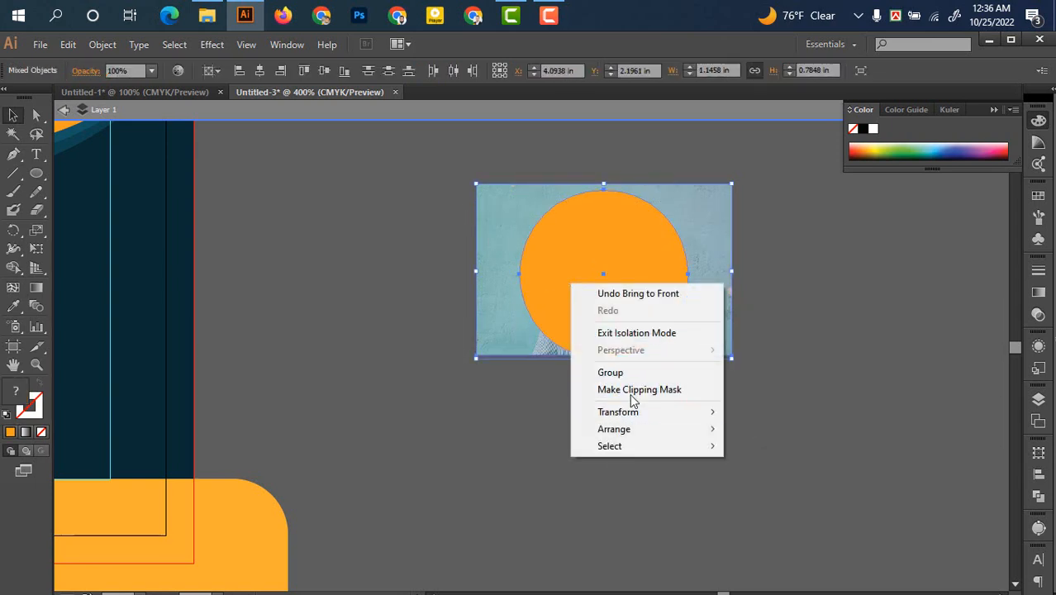
pyautogui.click(645, 389)
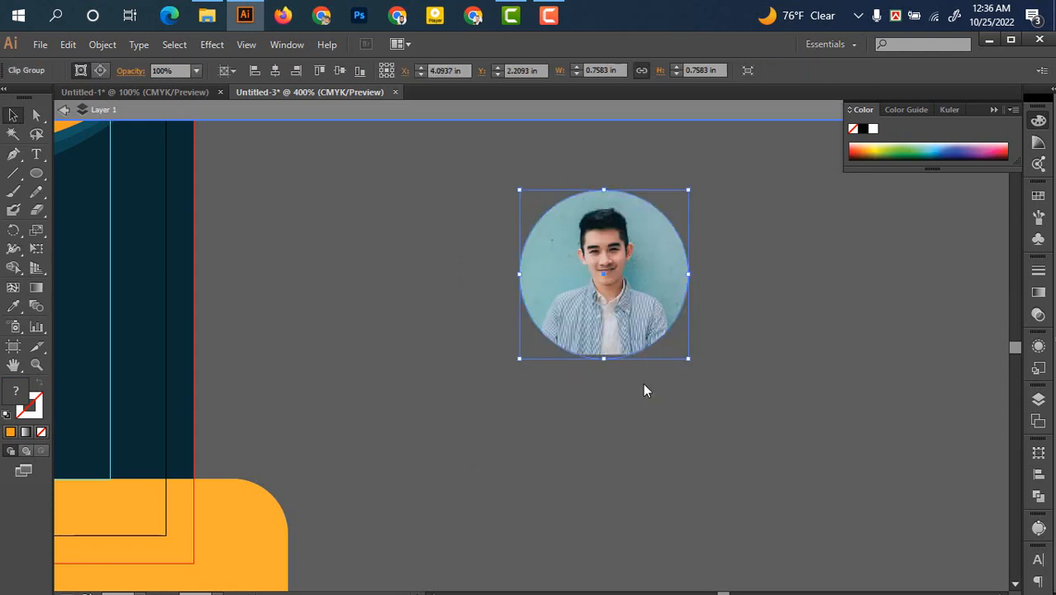
pyautogui.click(602, 389)
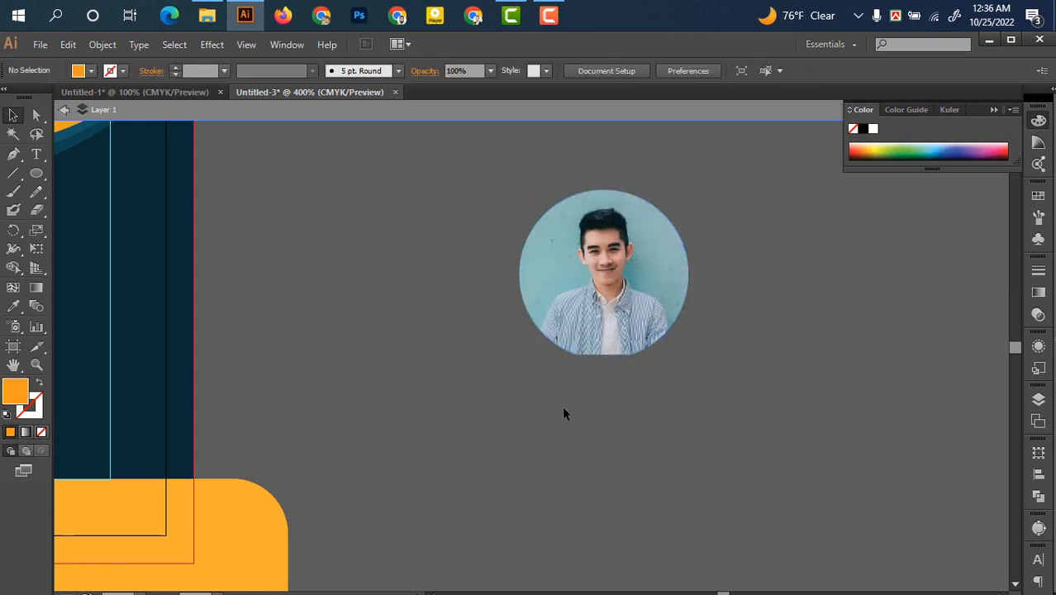
pyautogui.moveTo(537, 401); pyautogui.dragTo(709, 434)
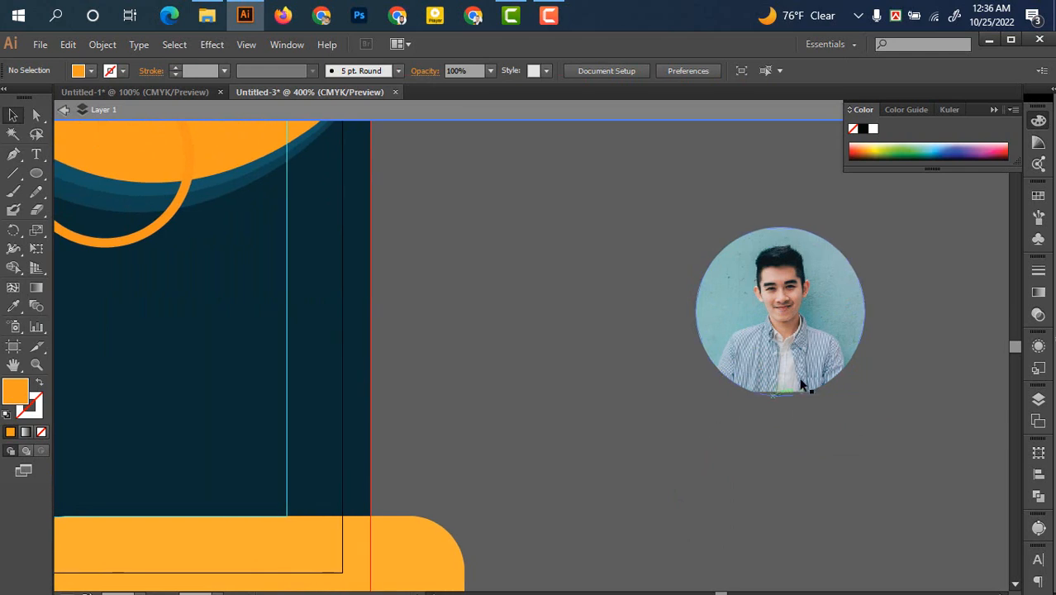
pyautogui.moveTo(802, 377); pyautogui.dragTo(770, 361)
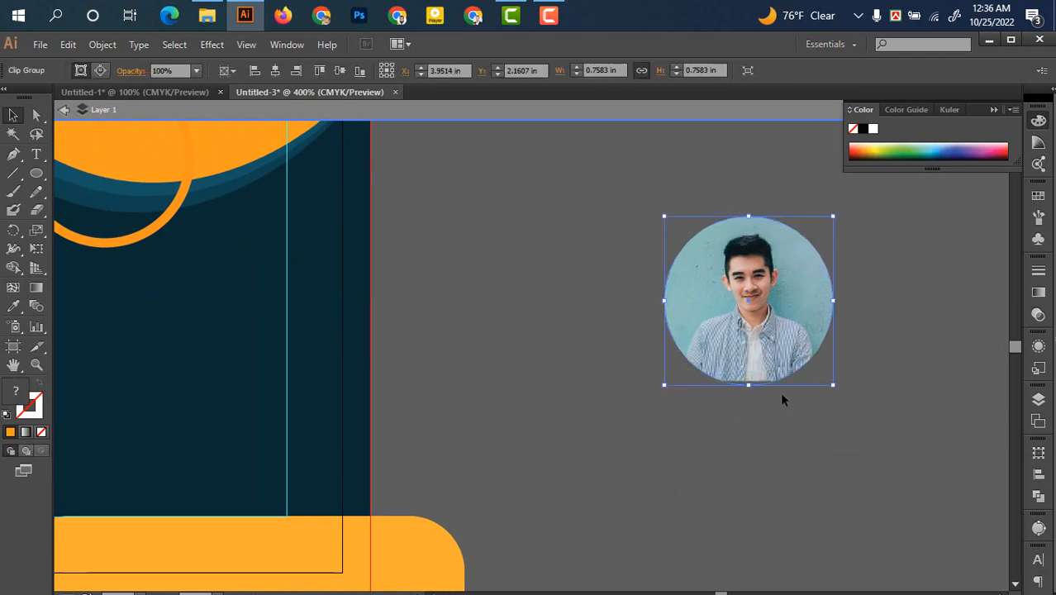
pyautogui.hotkey('ctrl', 'z')
pyautogui.hotkey('ctrl', 'z')
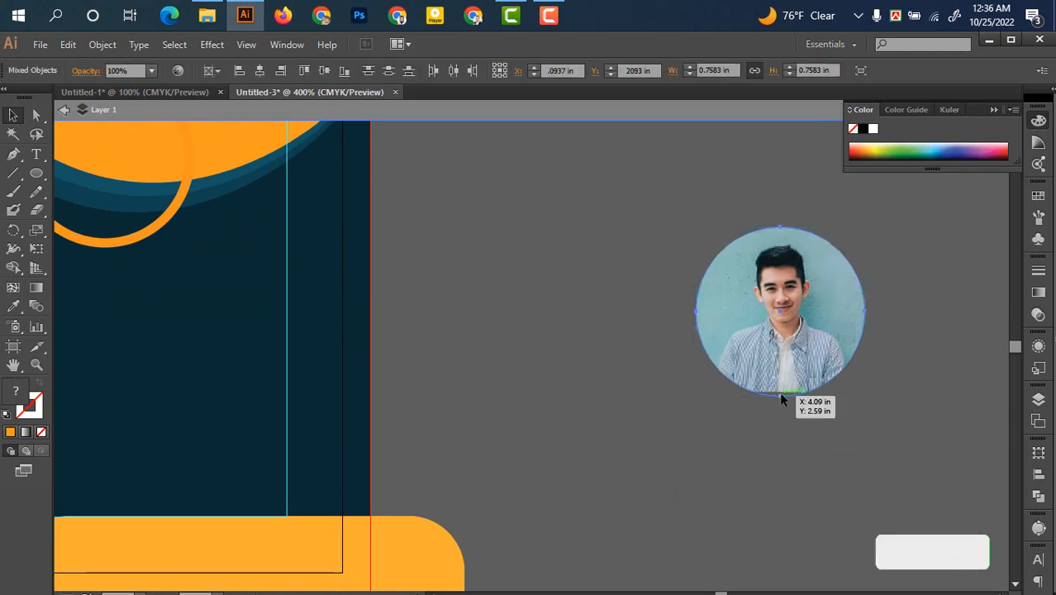
pyautogui.click(789, 463)
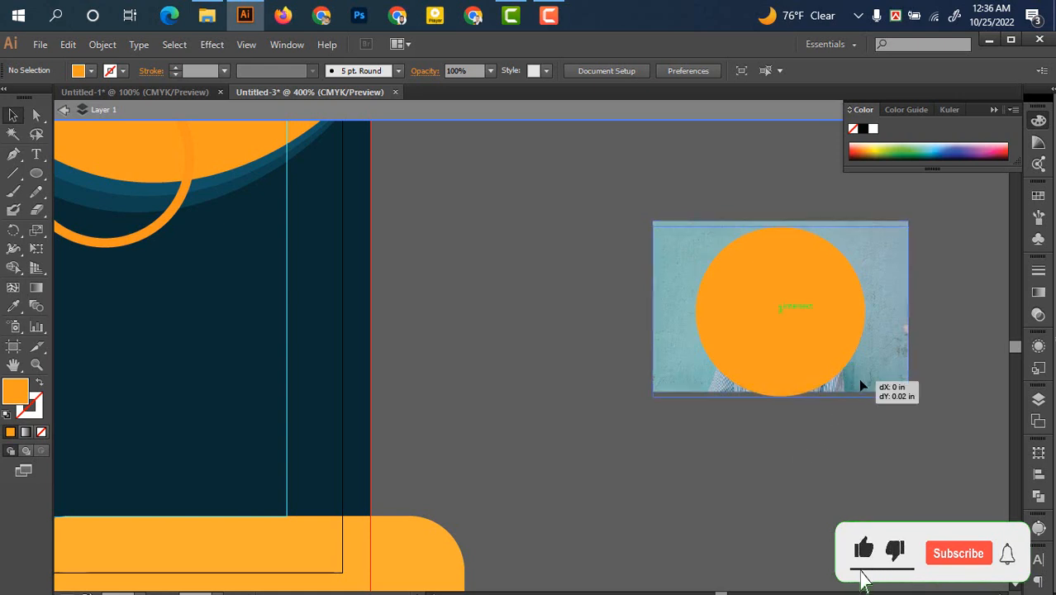
pyautogui.click(859, 382)
pyautogui.moveTo(861, 481); pyautogui.dragTo(638, 242)
pyautogui.rightClick(733, 313)
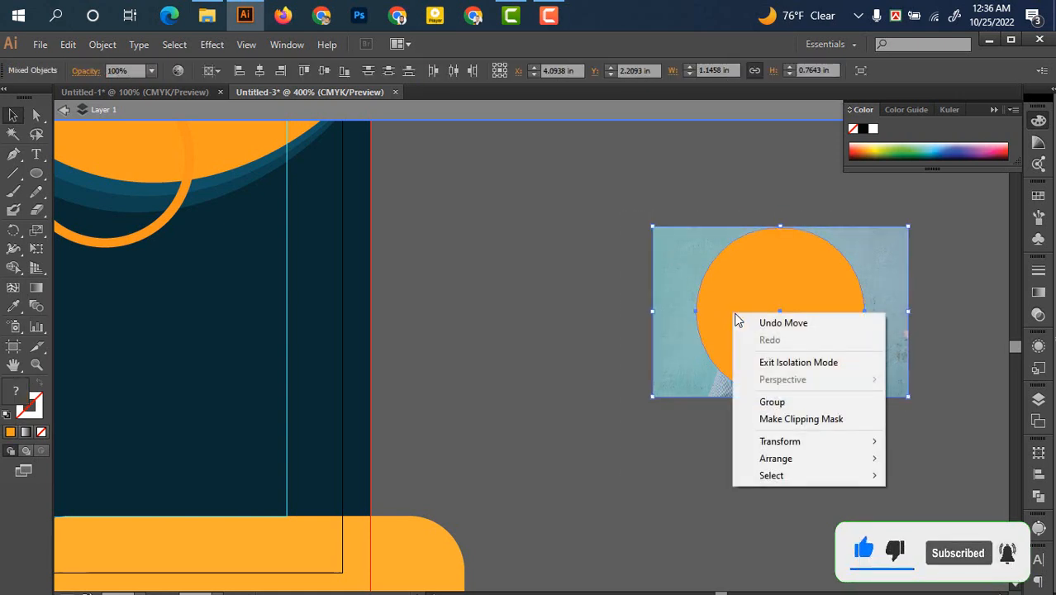
pyautogui.click(774, 418)
pyautogui.click(676, 446)
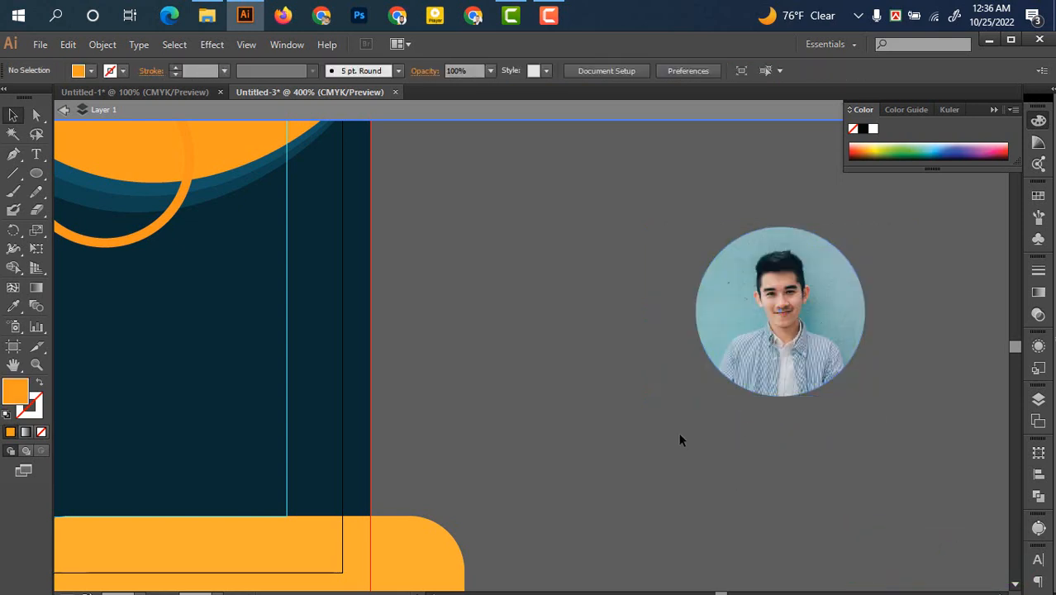
pyautogui.moveTo(689, 435); pyautogui.dragTo(835, 470)
pyautogui.moveTo(903, 368); pyautogui.dragTo(220, 215)
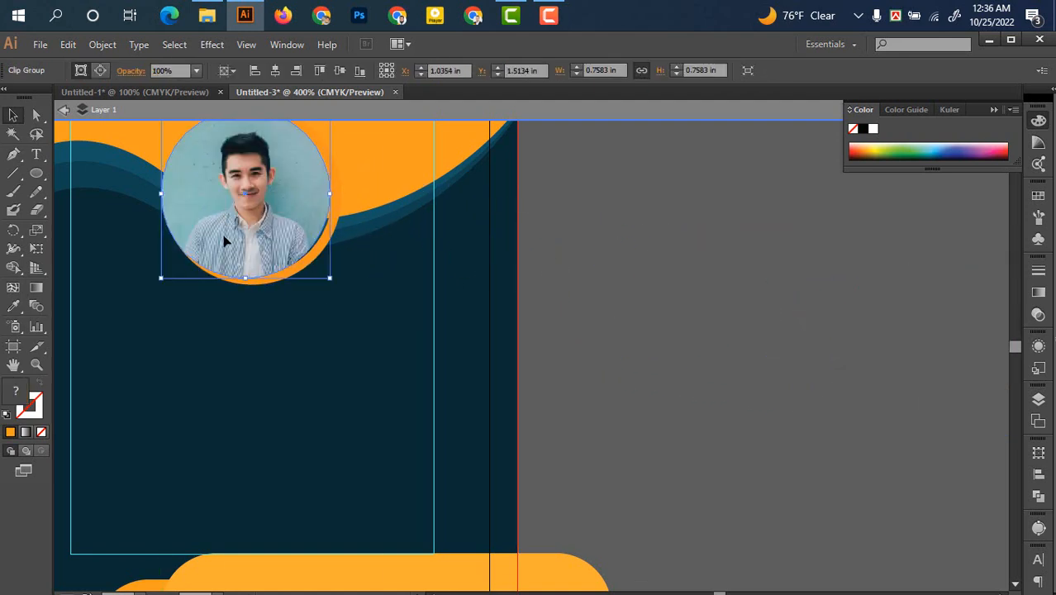
# Bring the orange ring one step forward in the stacking order
pyautogui.click(279, 281)
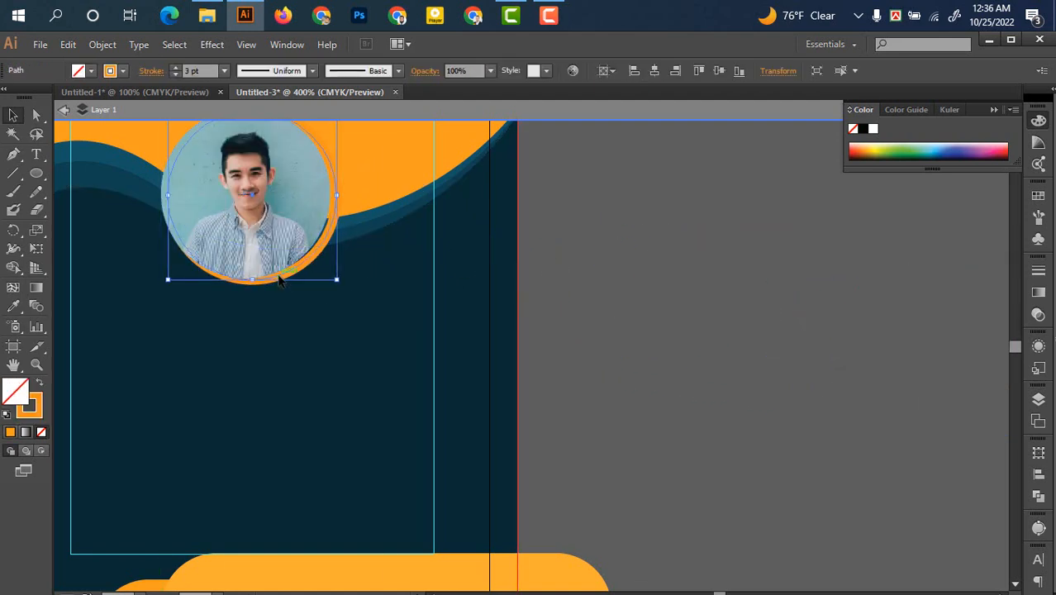
pyautogui.rightClick(281, 282)
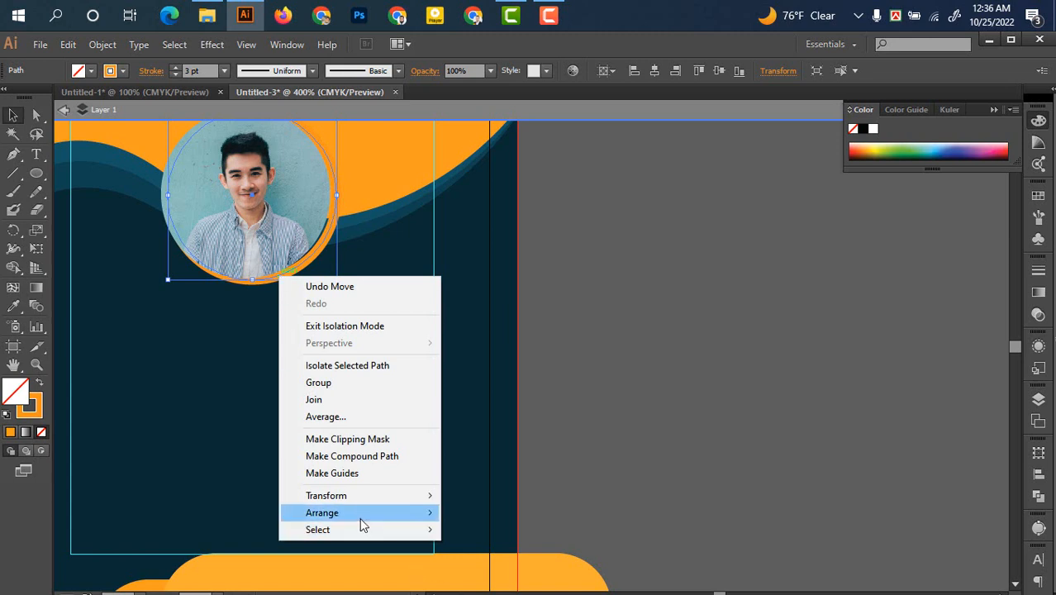
pyautogui.moveTo(361, 517)
pyautogui.click(502, 453)
pyautogui.click(621, 417)
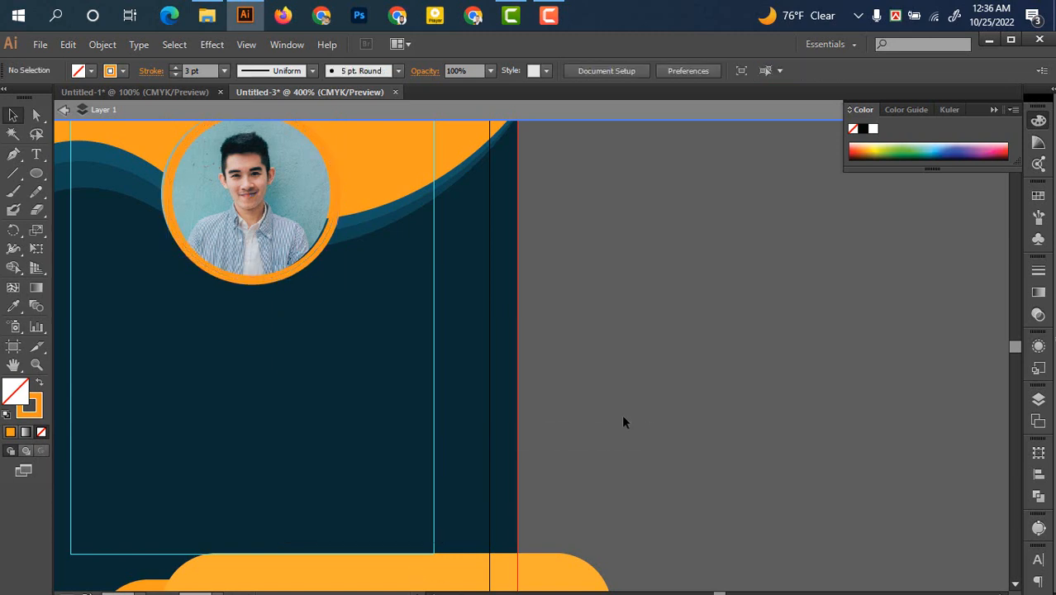
# Zoom in on the portrait and shift the ringed portrait slightly up and left
pyautogui.scroll(1, 608, 412)
pyautogui.scroll(1, 600, 408)
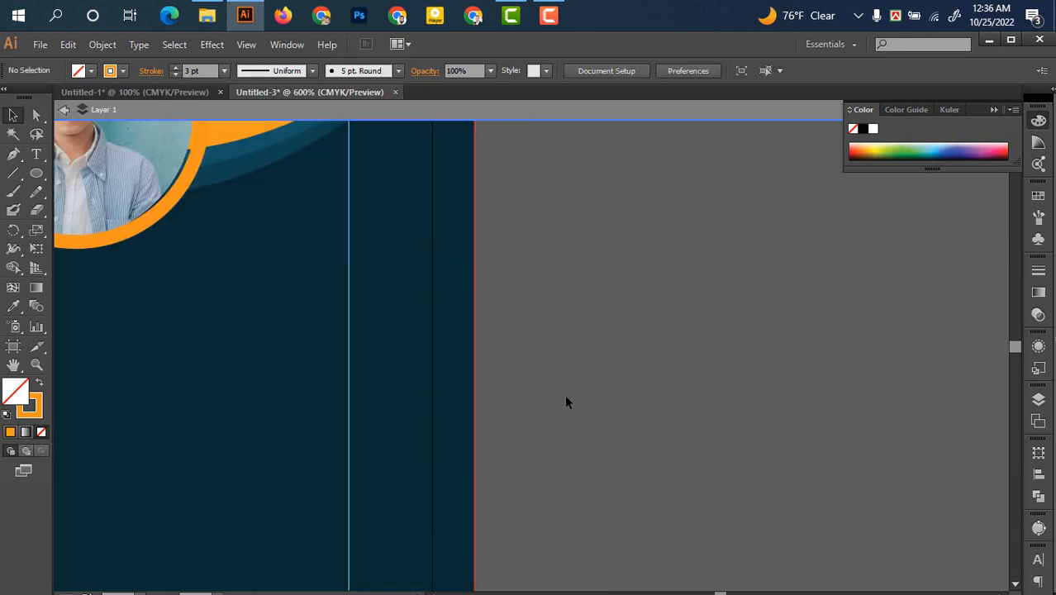
pyautogui.moveTo(531, 373); pyautogui.dragTo(883, 545)
pyautogui.moveTo(614, 448); pyautogui.dragTo(641, 465)
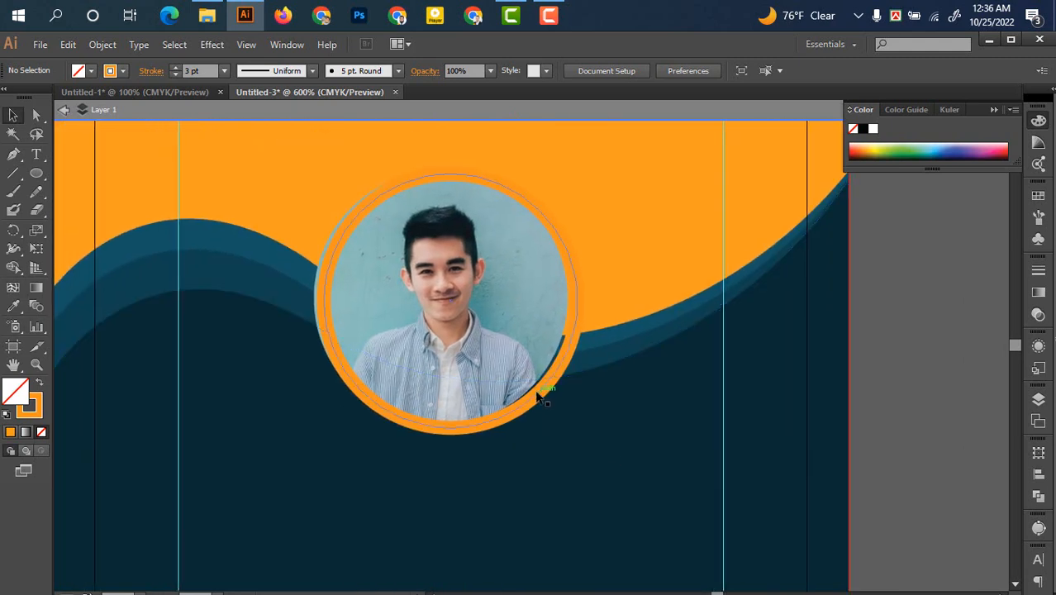
pyautogui.moveTo(542, 398); pyautogui.dragTo(526, 393)
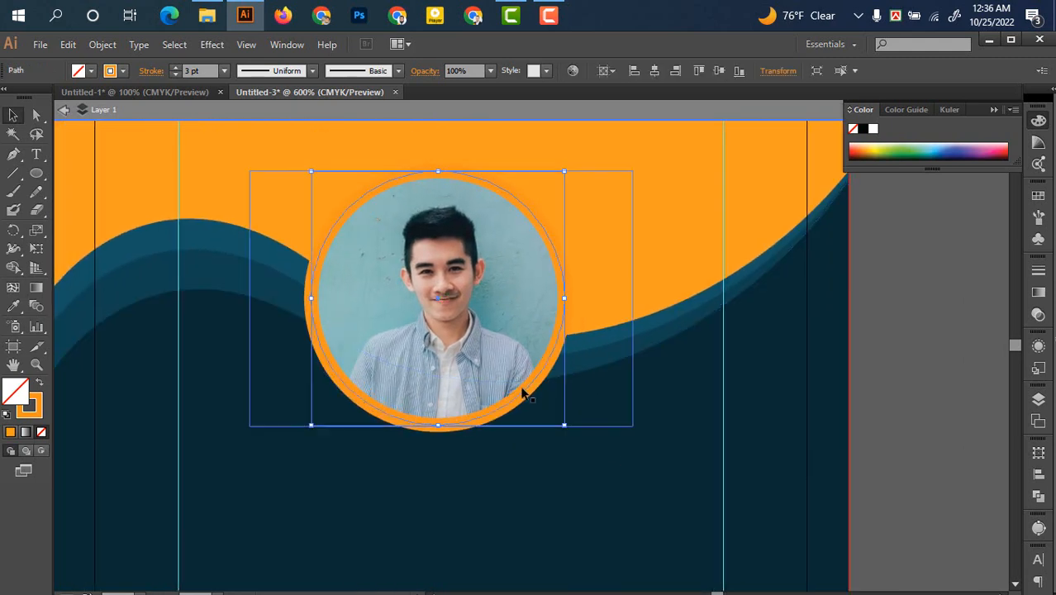
# Reduce the ring's stroke weight to 2 pt
pyautogui.click(170, 73)
pyautogui.click(991, 366)
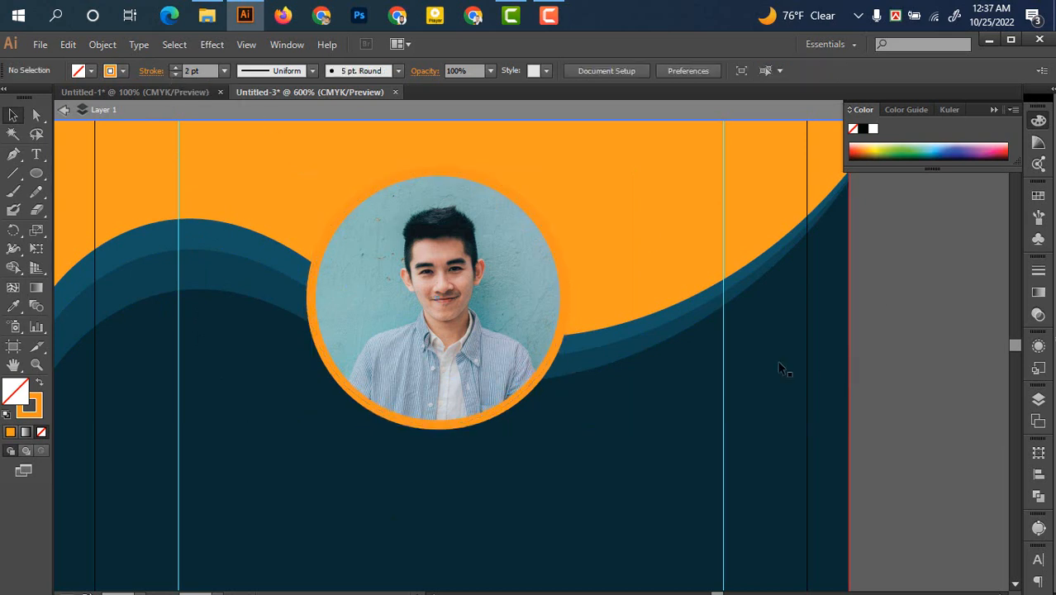
pyautogui.keyDown('alt'); pyautogui.scroll(-1, 576, 356); pyautogui.keyUp('alt')
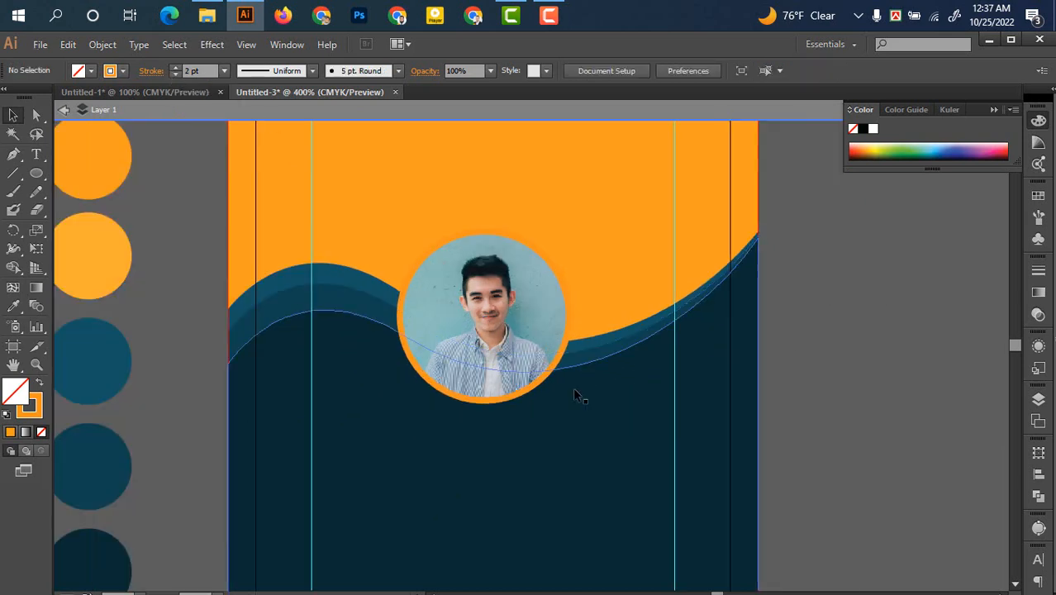
pyautogui.click(515, 399)
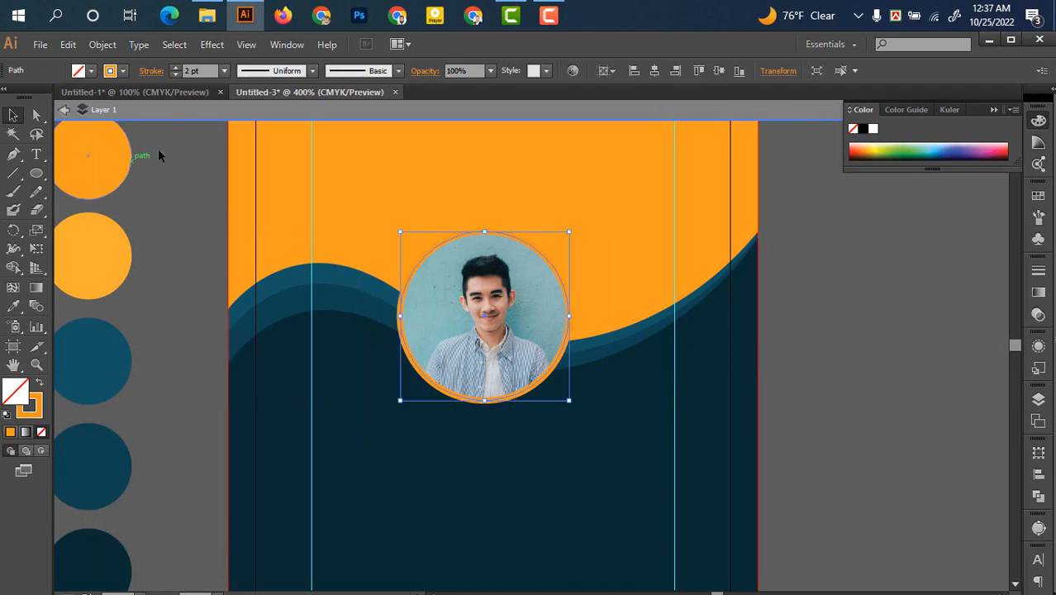
# Try a red-orange swatch on the ring's outline
pyautogui.click(125, 72)
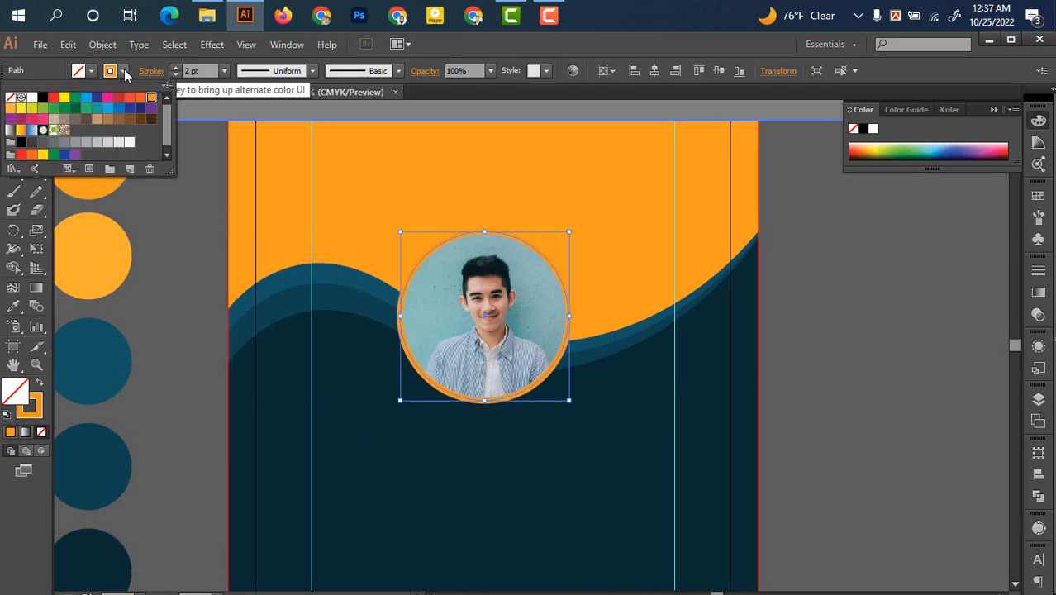
pyautogui.click(140, 98)
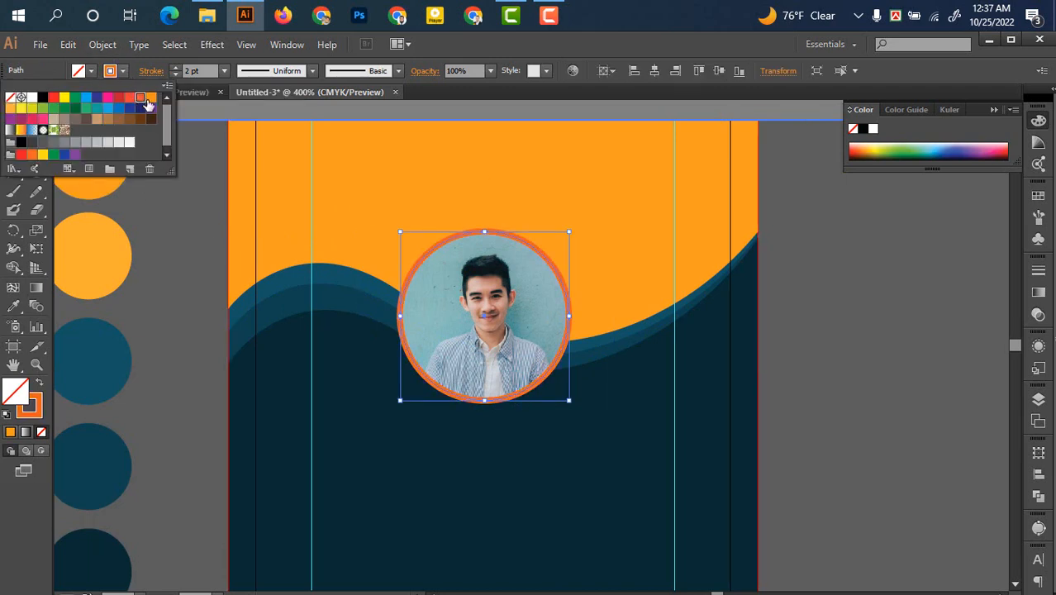
pyautogui.click(966, 359)
pyautogui.click(916, 363)
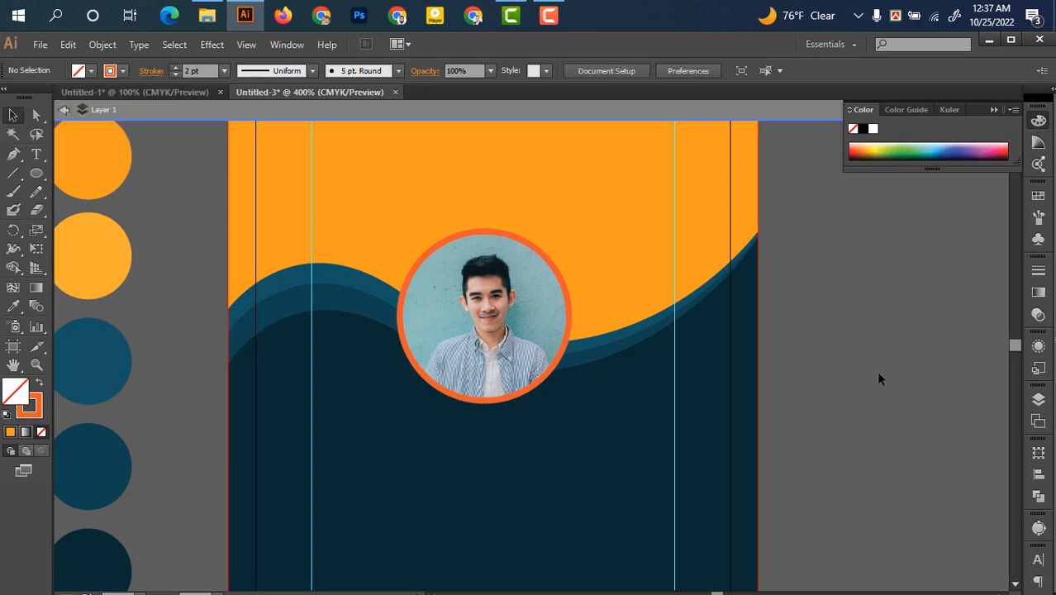
# Try red and a gradient, then give the portrait circle's stroke a plain orange swatch
pyautogui.scroll(-1, 878, 374)
pyautogui.moveTo(854, 399); pyautogui.dragTo(814, 377)
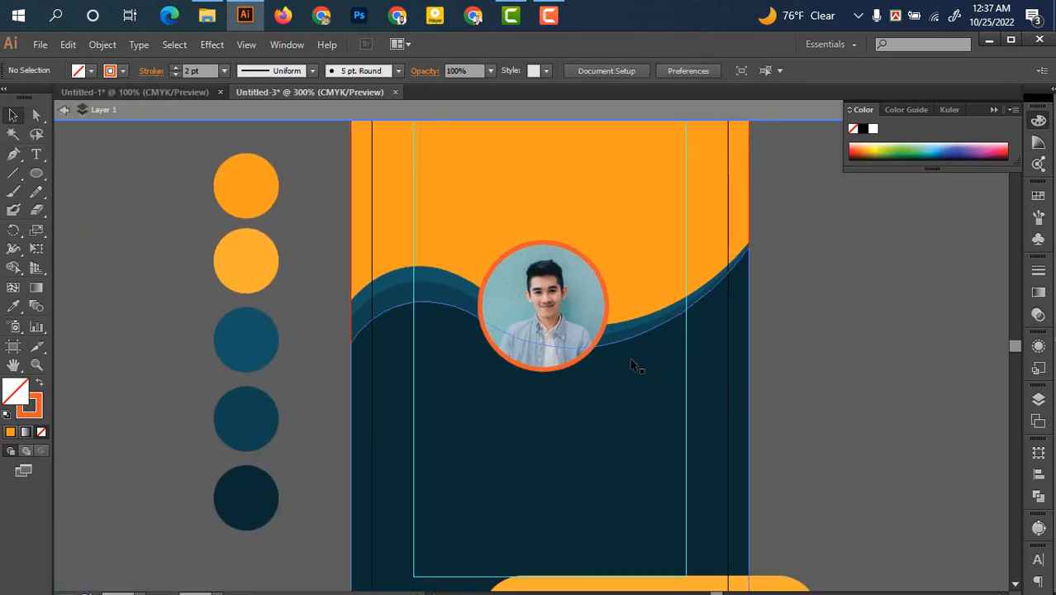
pyautogui.scroll(1, 588, 353)
pyautogui.click(587, 353)
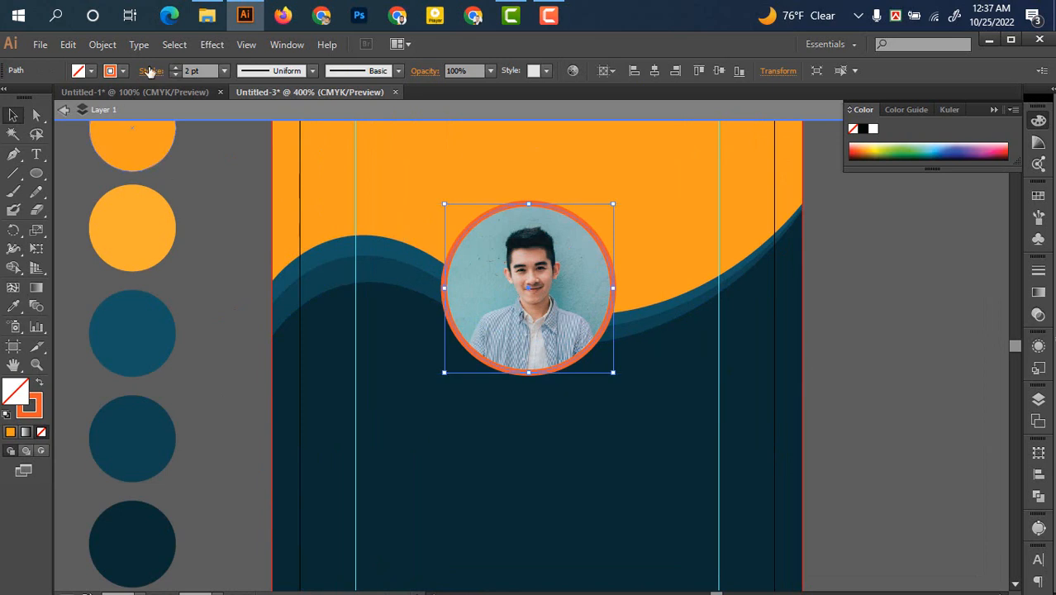
pyautogui.click(124, 71)
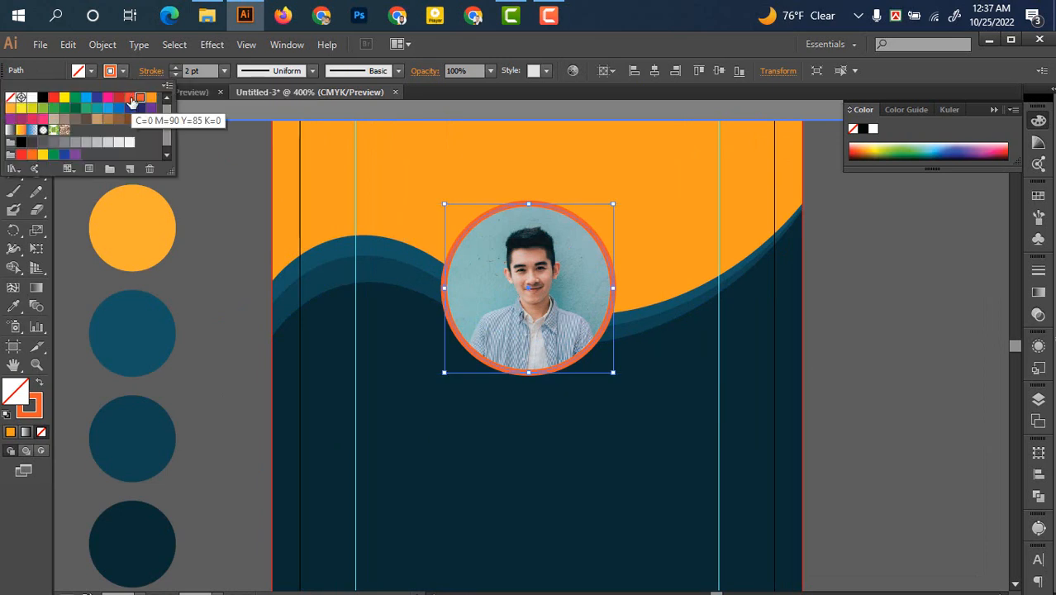
pyautogui.click(131, 99)
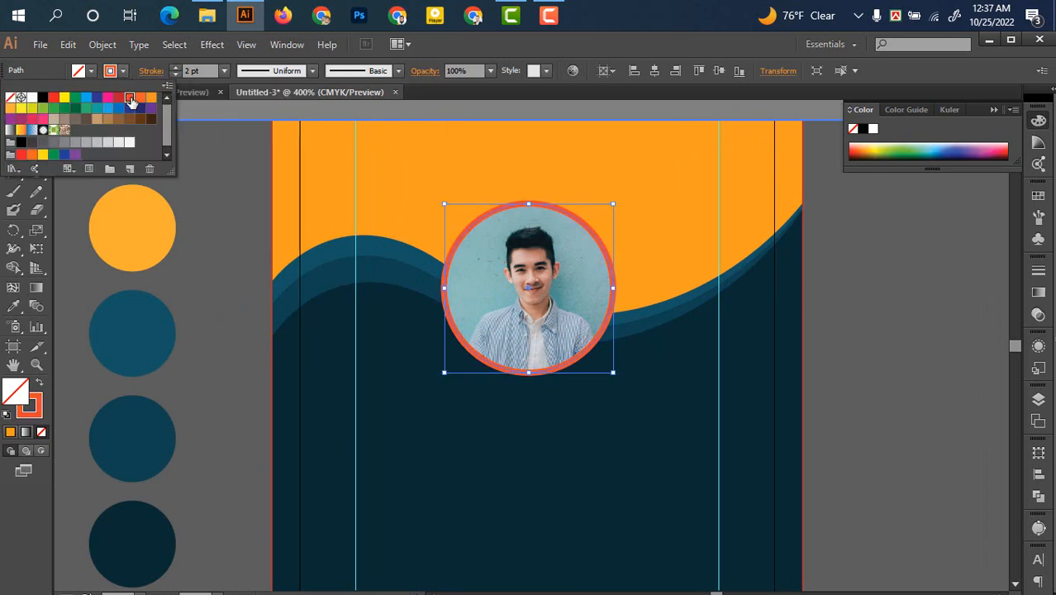
pyautogui.click(20, 130)
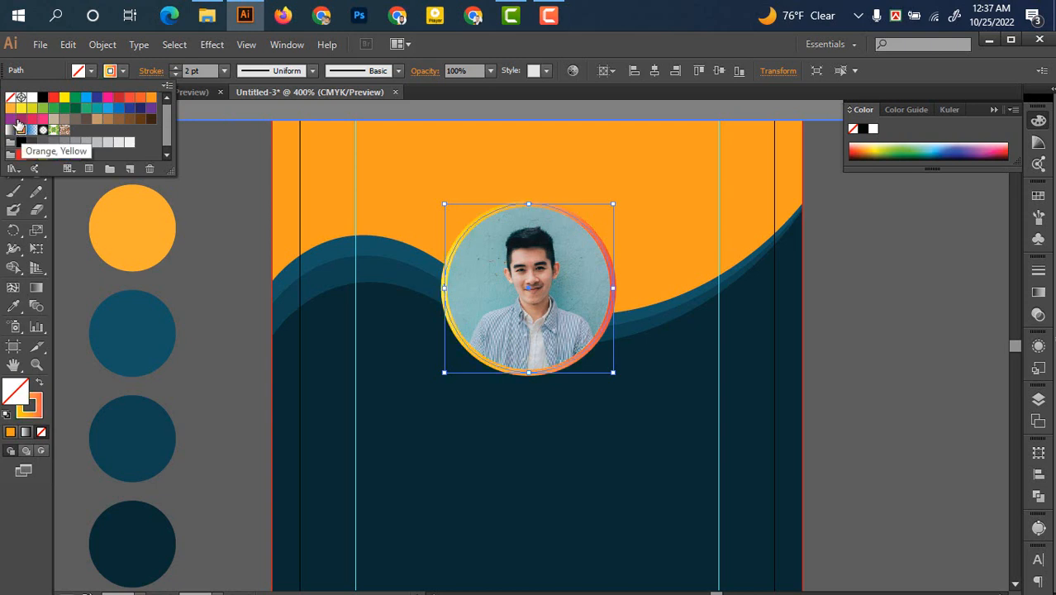
pyautogui.click(9, 110)
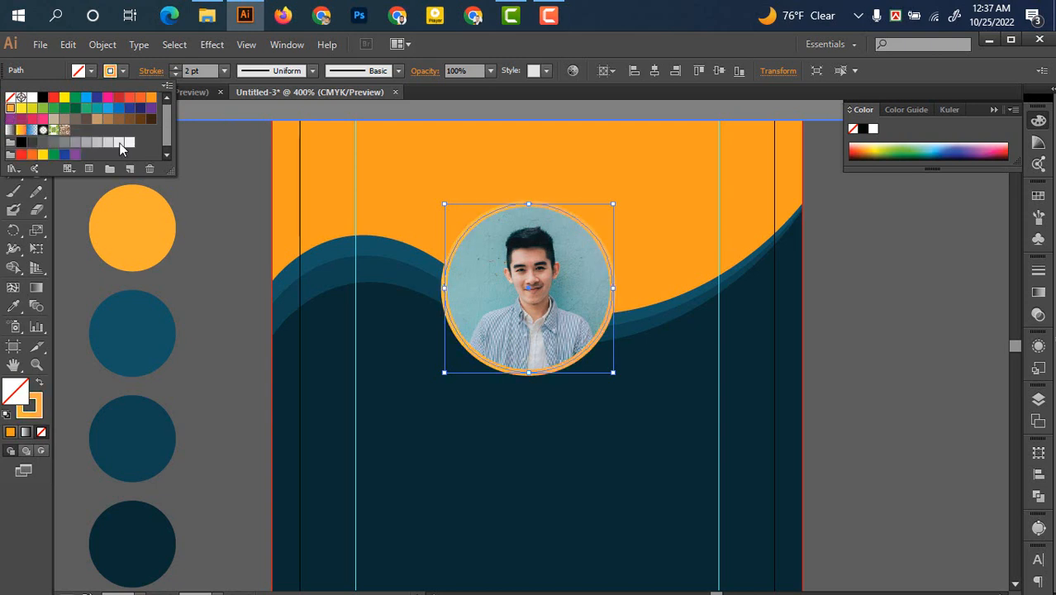
pyautogui.click(862, 333)
pyautogui.click(877, 348)
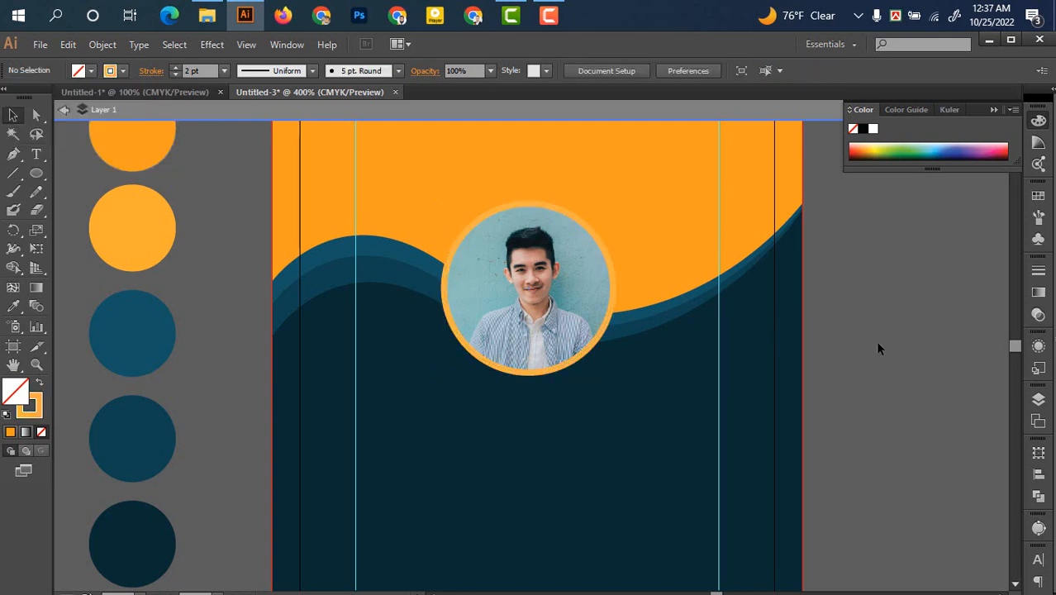
# Pan around the card and exit the isolated layer view
pyautogui.moveTo(855, 393); pyautogui.dragTo(819, 360)
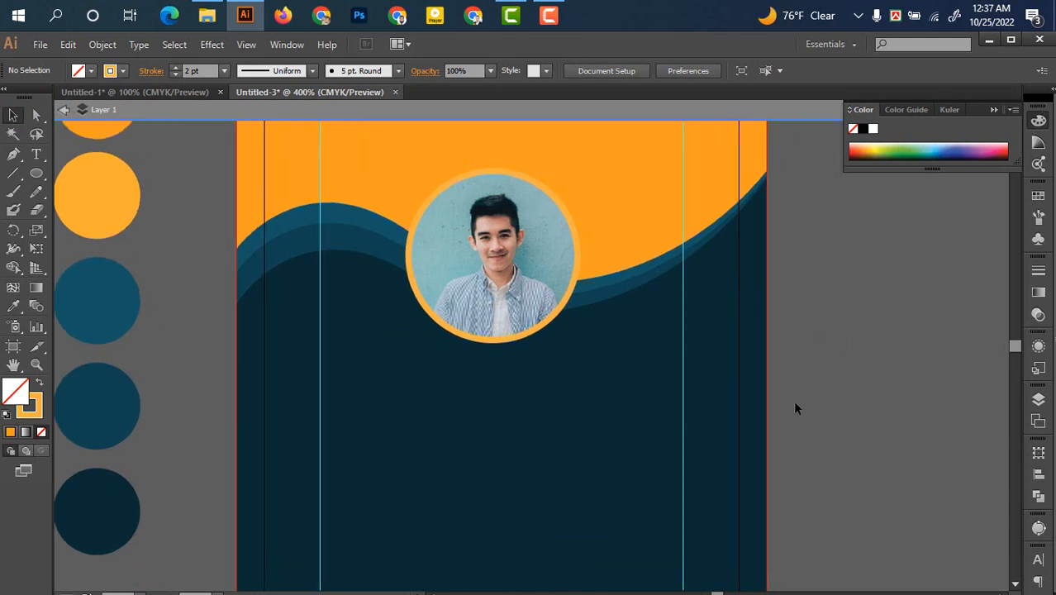
pyautogui.scroll(-1, 789, 400)
pyautogui.moveTo(687, 404); pyautogui.dragTo(705, 305)
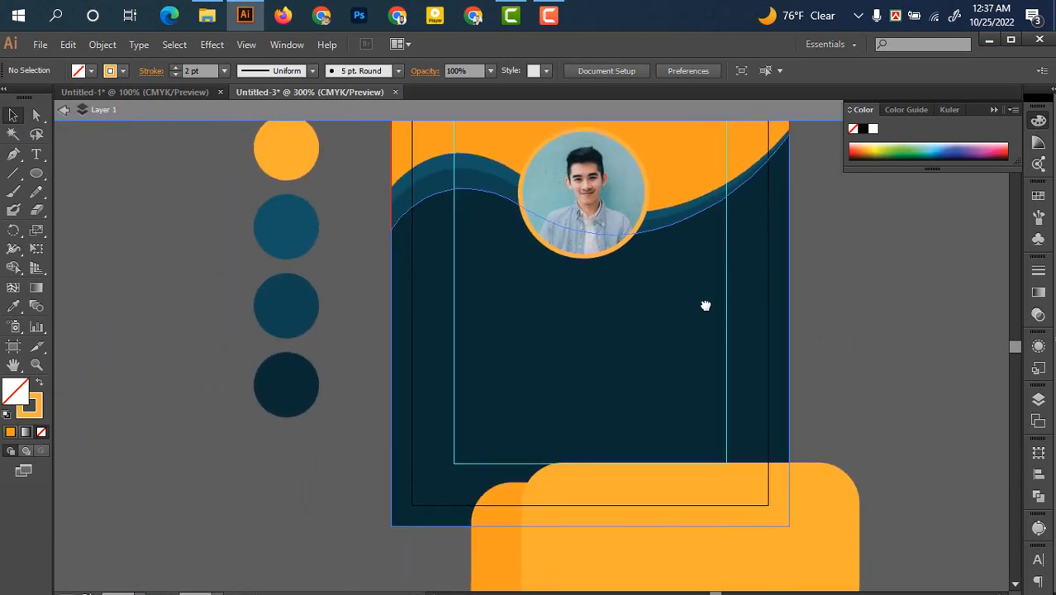
pyautogui.scroll(1, 624, 394)
pyautogui.moveTo(602, 322); pyautogui.dragTo(610, 362)
pyautogui.moveTo(603, 415); pyautogui.dragTo(586, 393)
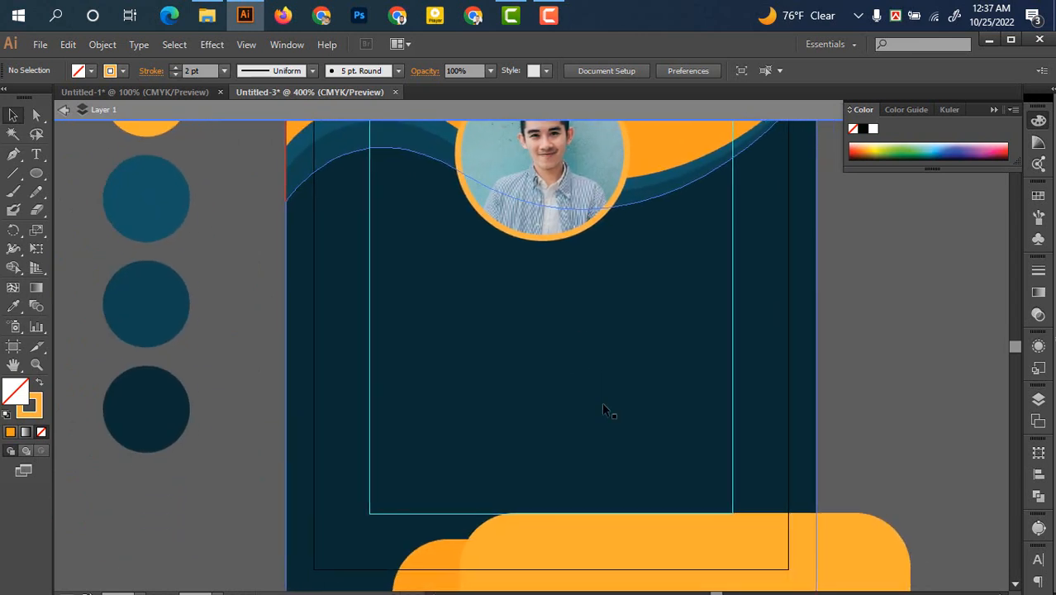
pyautogui.click(65, 112)
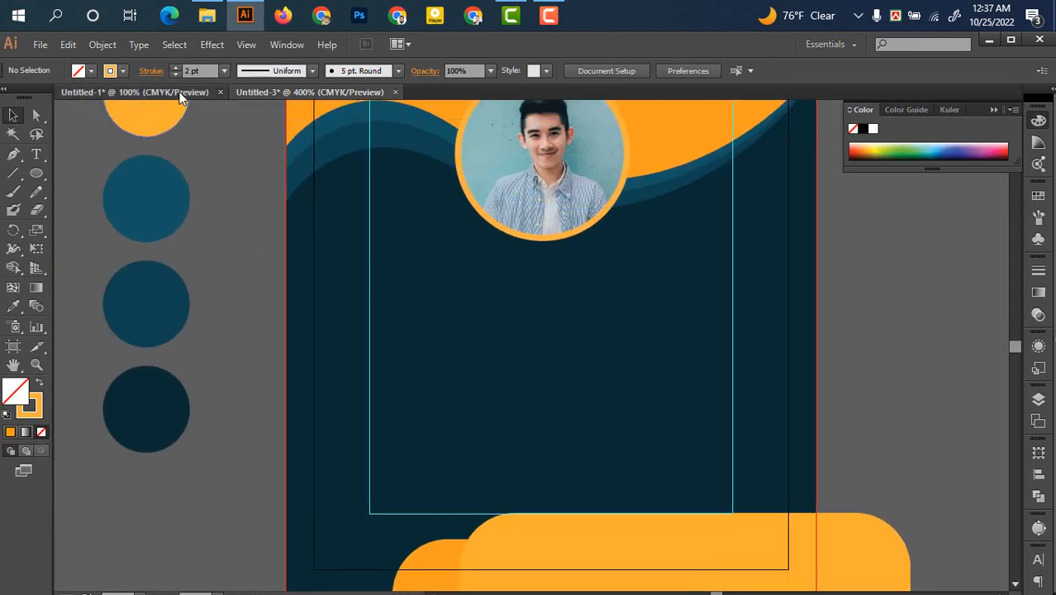
# Carry the name text from Untitled-1 and drop it onto the ID card
pyautogui.click(182, 92)
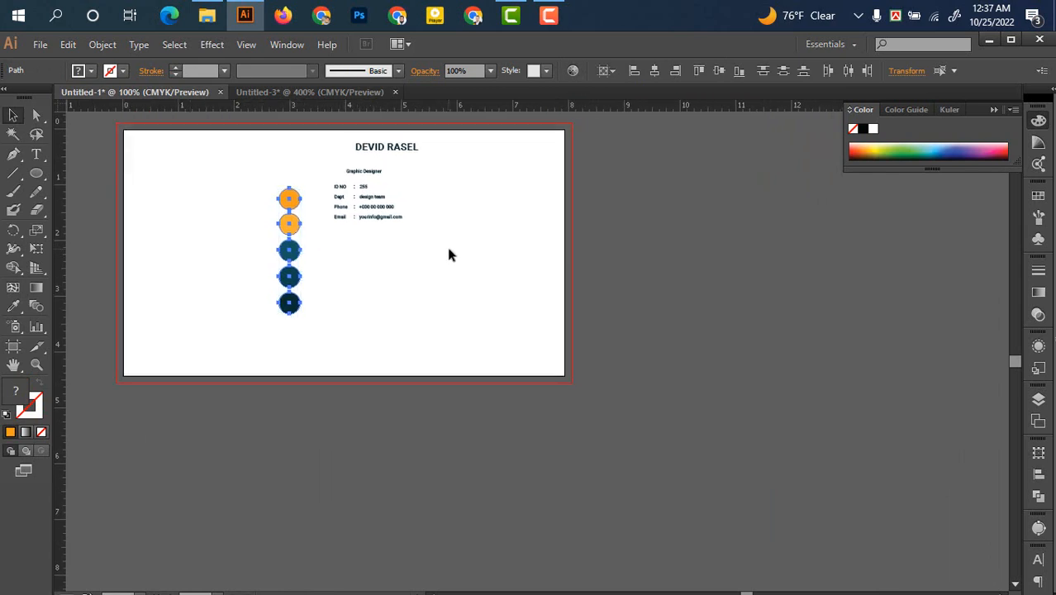
pyautogui.scroll(1, 447, 252)
pyautogui.moveTo(446, 267); pyautogui.dragTo(301, 133)
pyautogui.scroll(3, 367, 168)
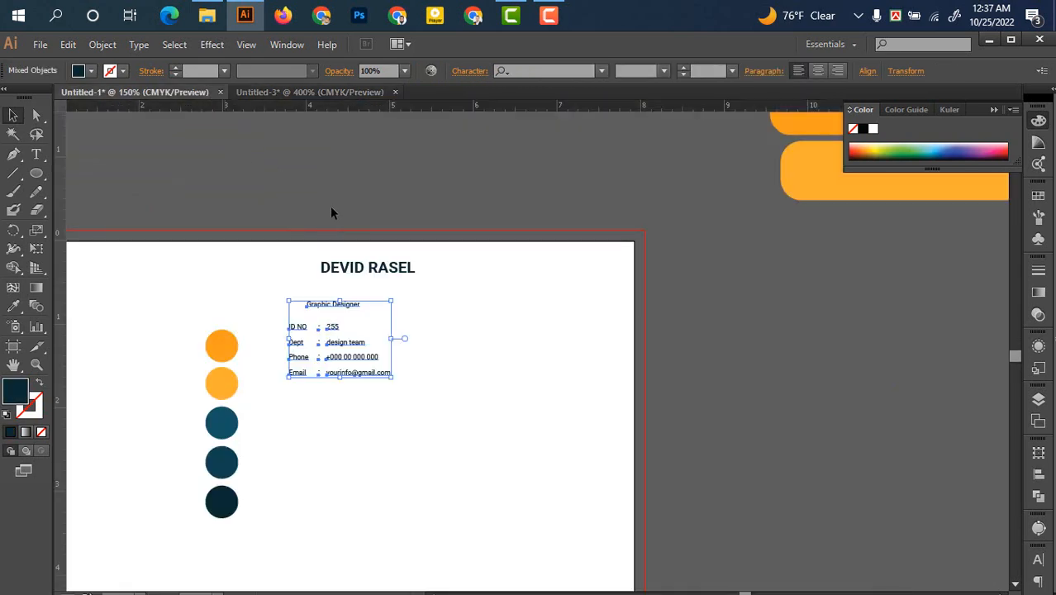
pyautogui.click(448, 280)
pyautogui.click(351, 267)
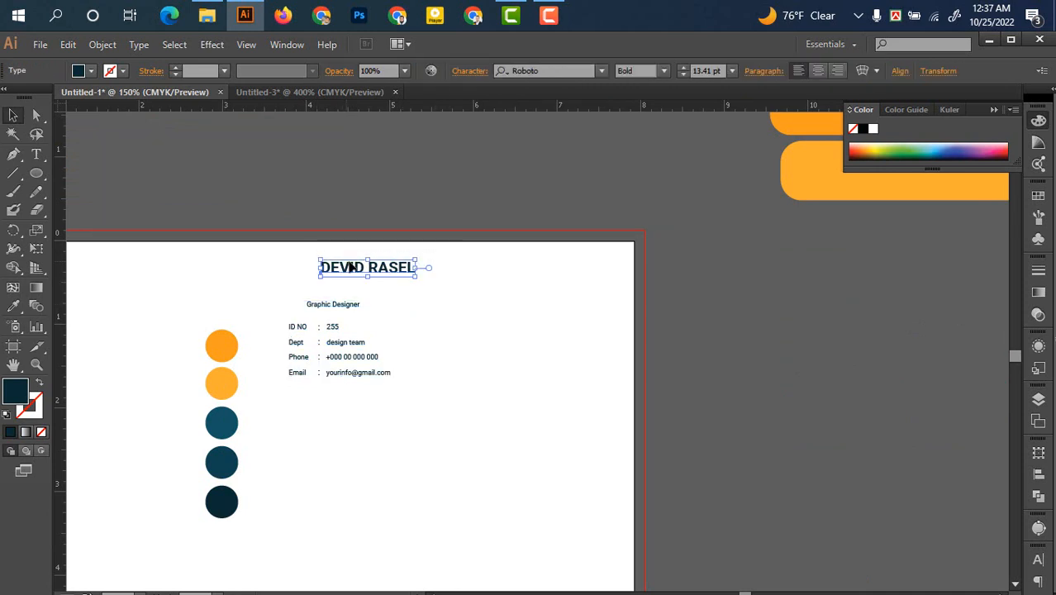
pyautogui.moveTo(351, 273); pyautogui.dragTo(328, 99)
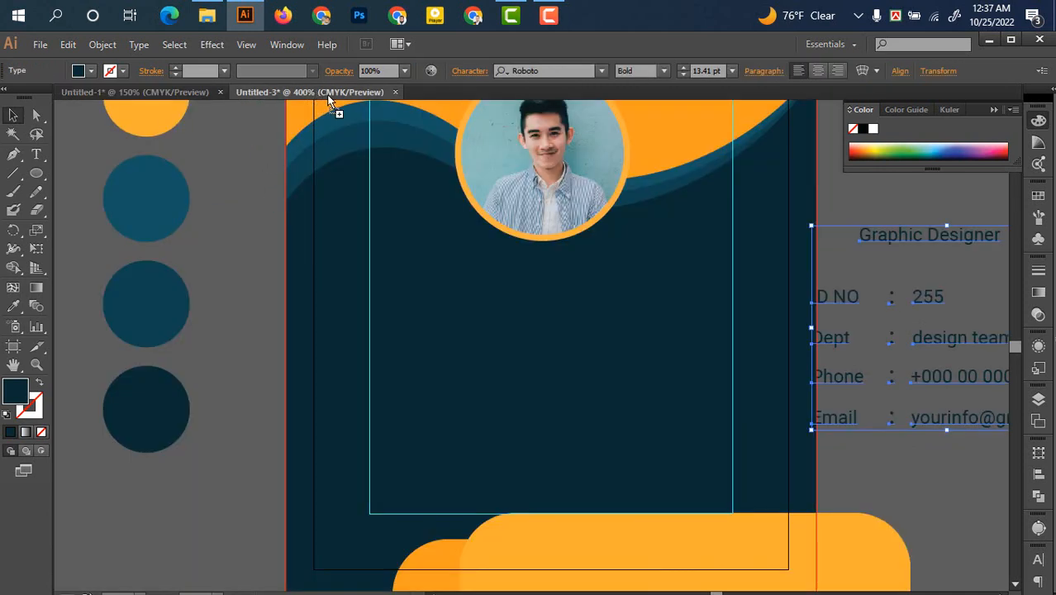
pyautogui.moveTo(456, 308); pyautogui.dragTo(481, 310)
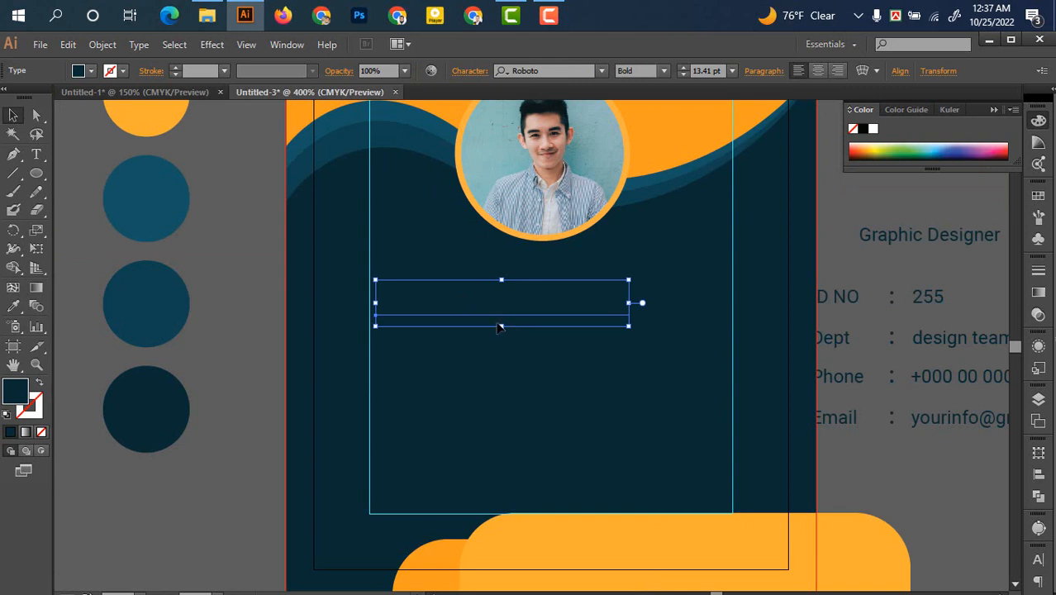
# Bring the name text to the front and set its fill to white
pyautogui.rightClick(498, 325)
pyautogui.moveTo(566, 469)
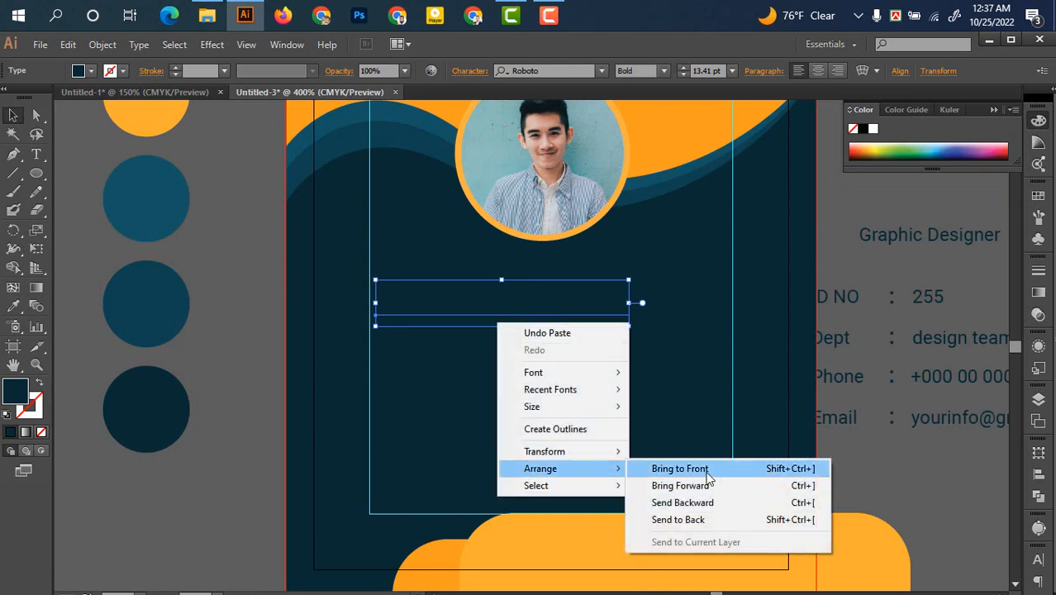
pyautogui.click(708, 477)
pyautogui.click(13, 307)
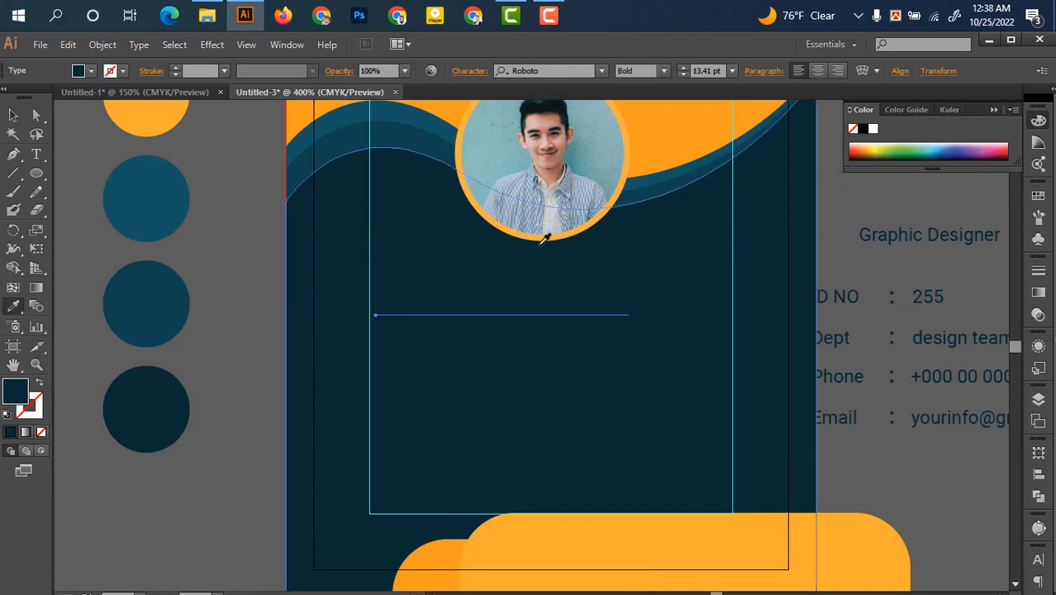
pyautogui.doubleClick(18, 394)
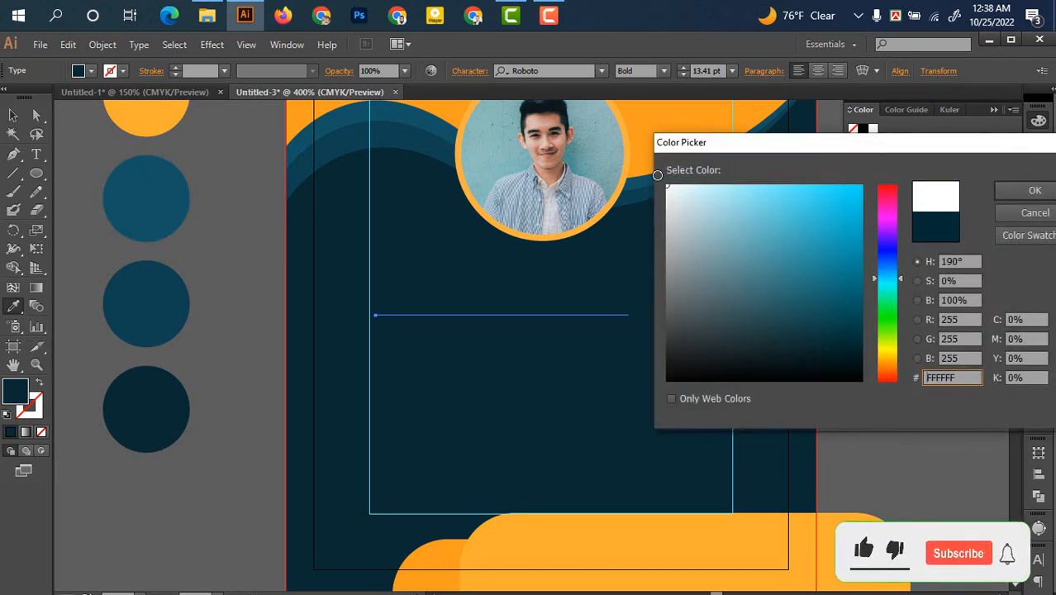
pyautogui.click(1035, 190)
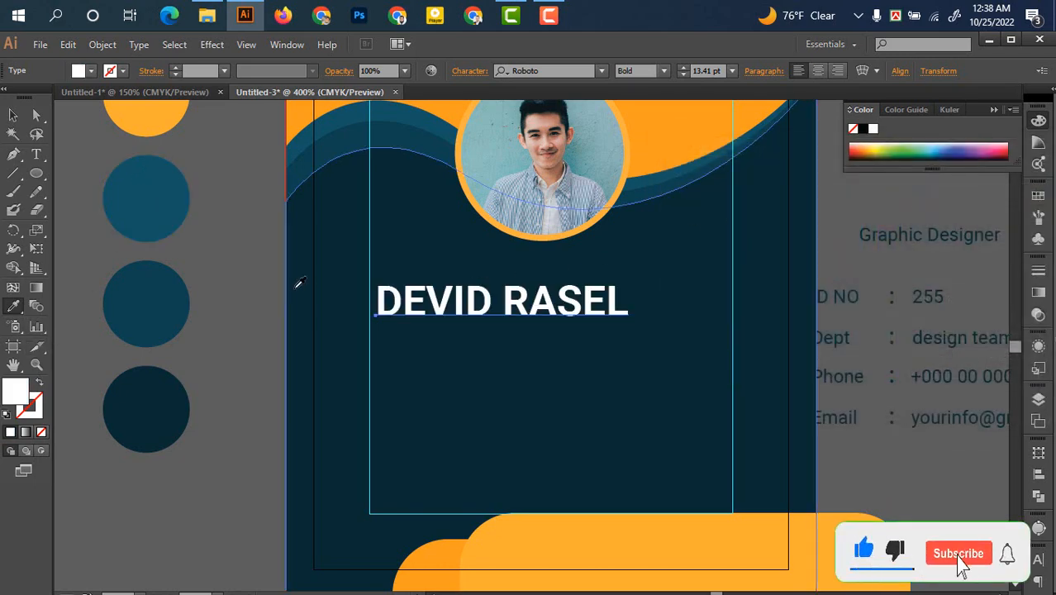
pyautogui.press('v')
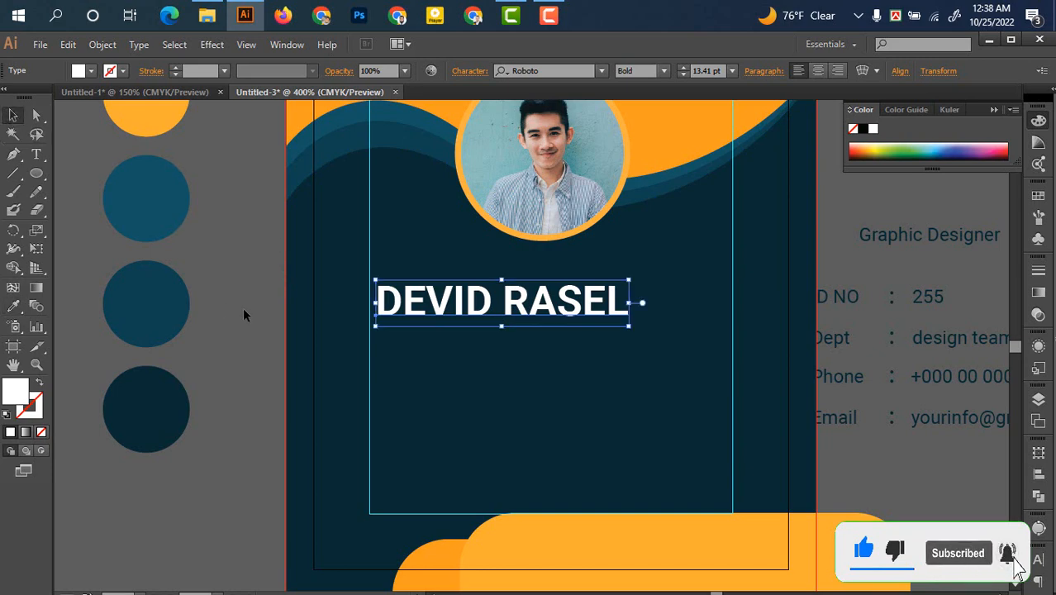
pyautogui.click(207, 310)
# Reposition the white name below the portrait
pyautogui.scroll(2, 339, 334)
pyautogui.moveTo(636, 286); pyautogui.dragTo(265, 317)
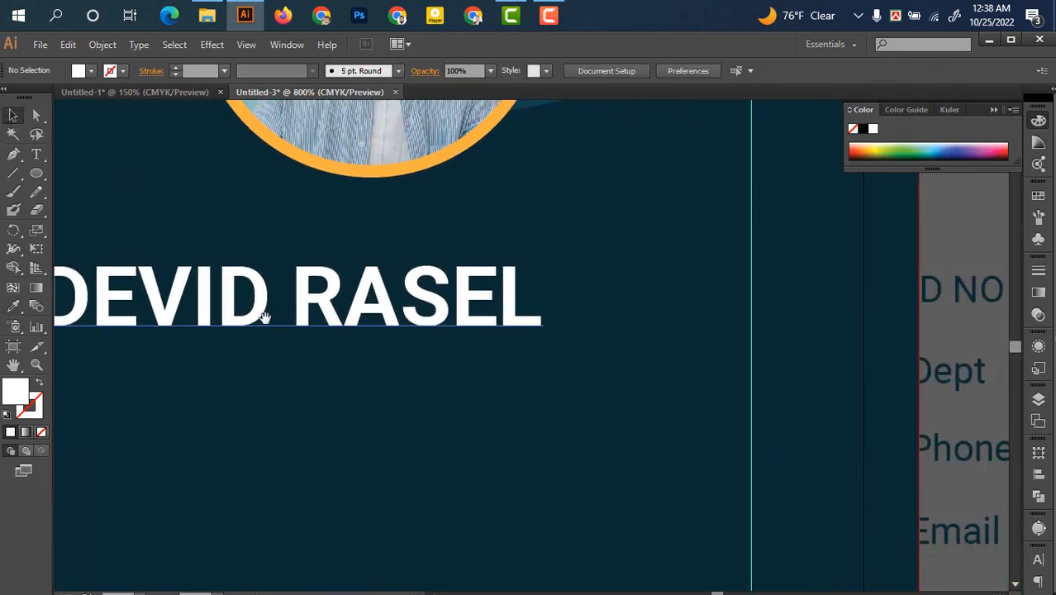
pyautogui.scroll(-1, 385, 331)
pyautogui.moveTo(357, 345); pyautogui.dragTo(430, 324)
pyautogui.moveTo(419, 289); pyautogui.dragTo(492, 272)
pyautogui.scroll(-1, 492, 302)
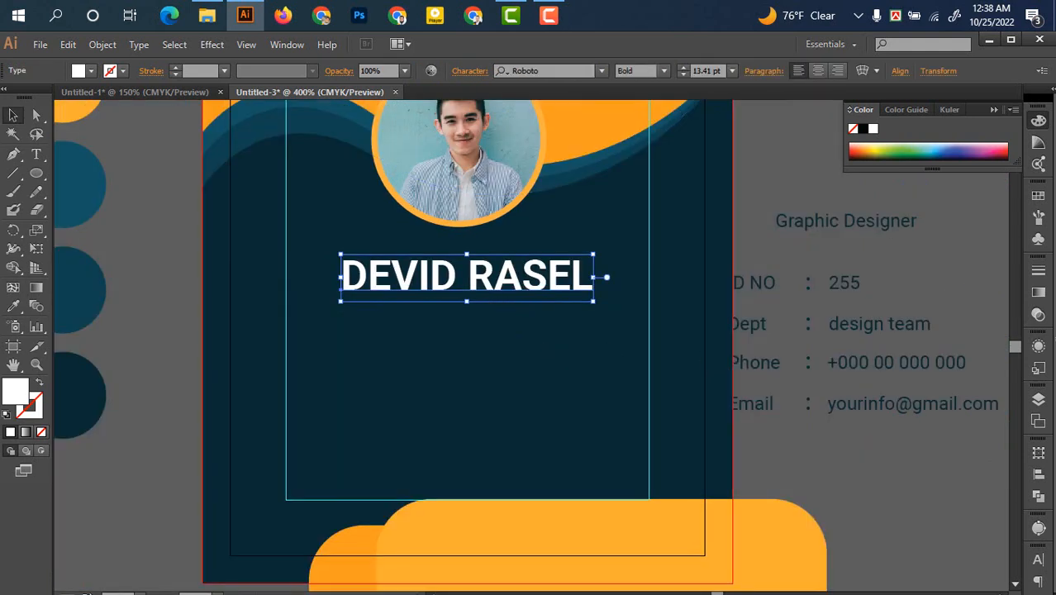
# Set the name's font size to 12 pt in the Character panel
pyautogui.click(1039, 560)
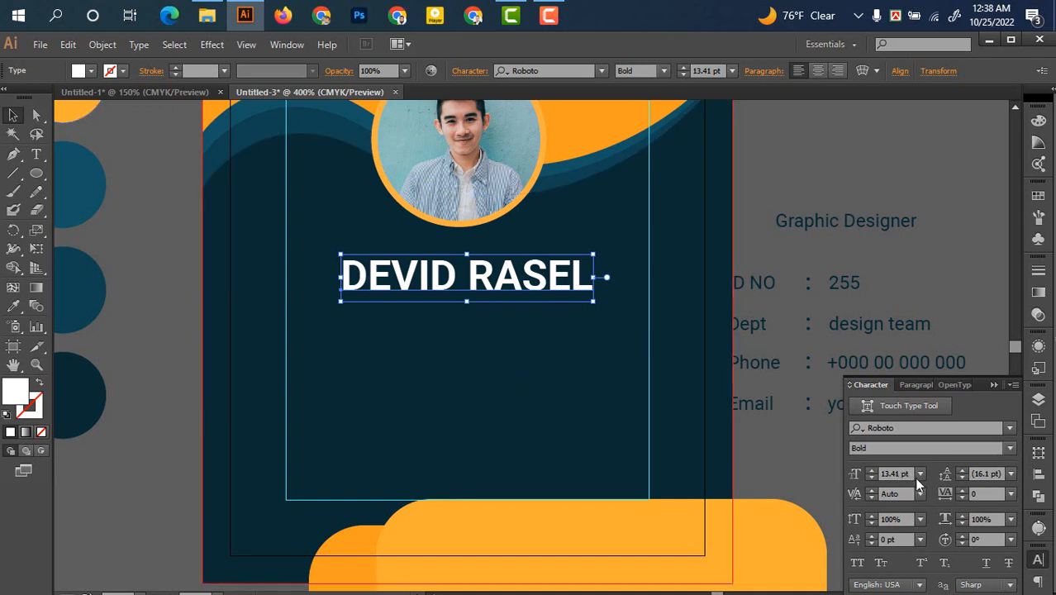
pyautogui.click(873, 478)
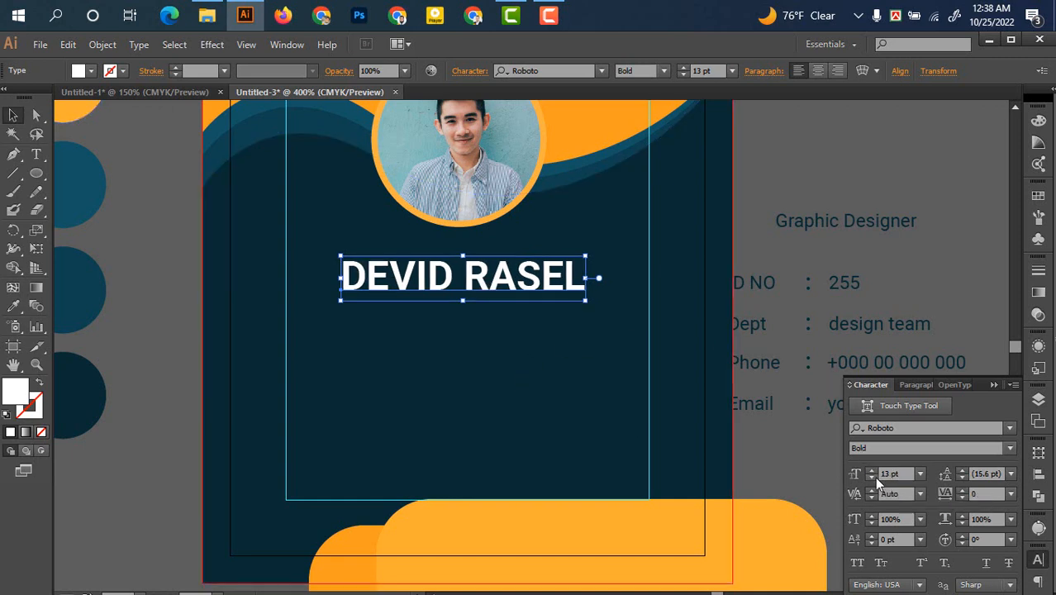
pyautogui.click(872, 470)
pyautogui.click(872, 477)
pyautogui.click(872, 478)
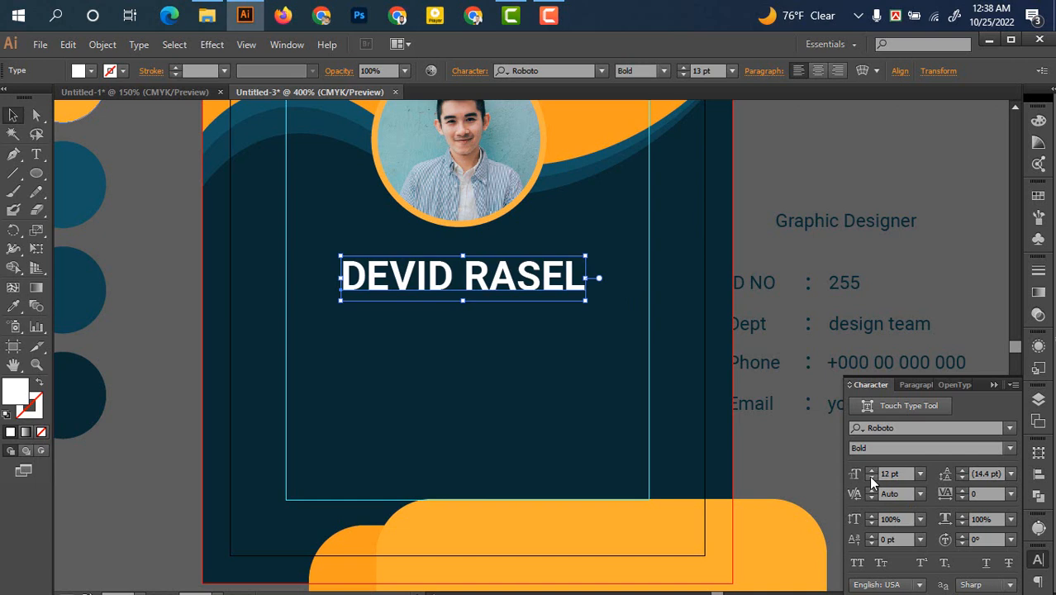
# Centre the name under the portrait and drag the Graphic Designer title onto the card
pyautogui.click(139, 269)
pyautogui.moveTo(438, 275); pyautogui.dragTo(451, 271)
pyautogui.moveTo(819, 213); pyautogui.dragTo(469, 317)
pyautogui.click(15, 306)
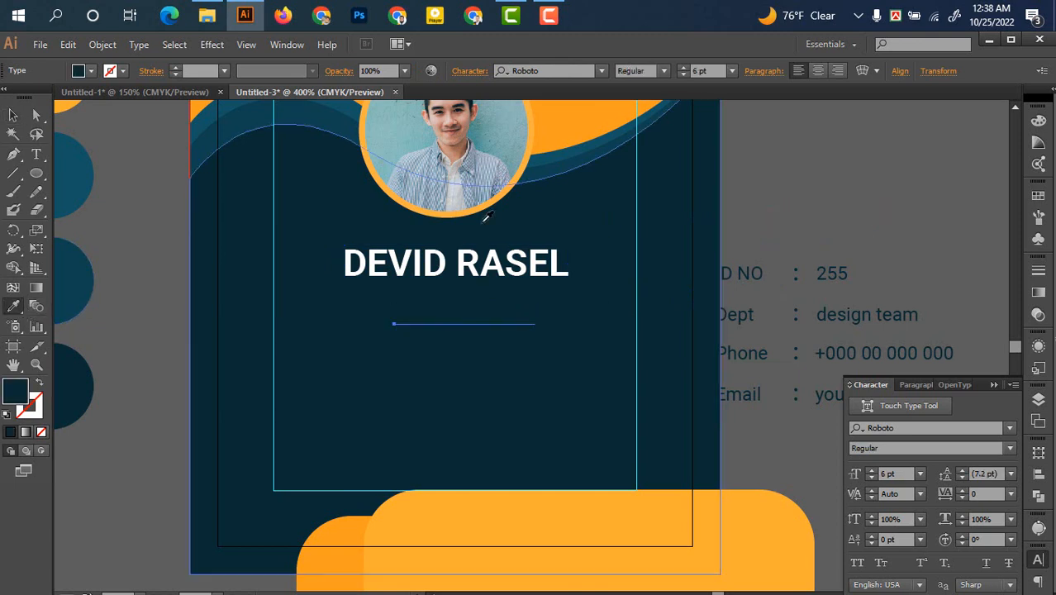
pyautogui.click(566, 118)
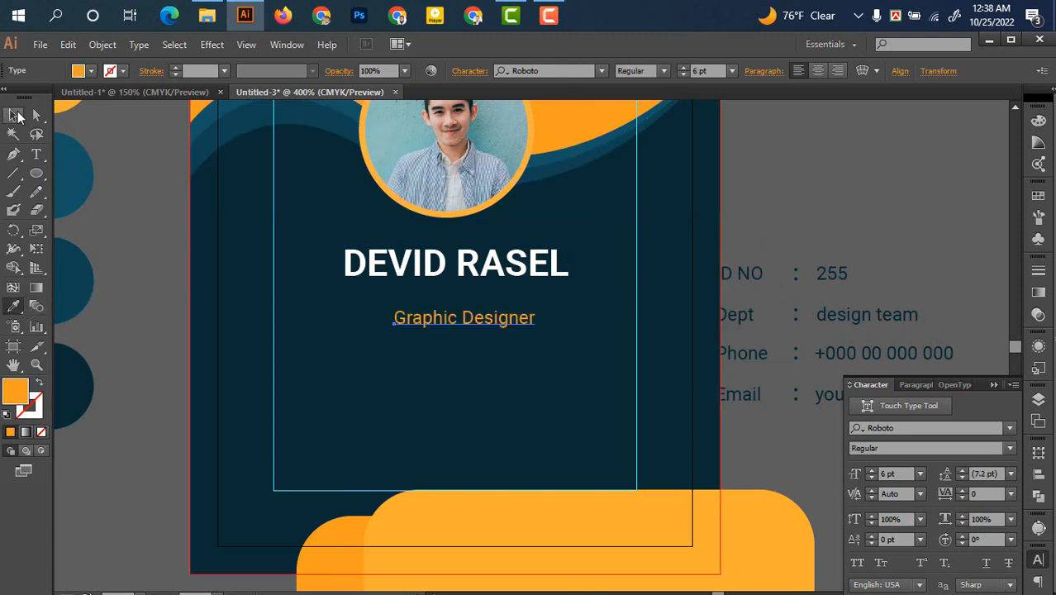
pyautogui.click(15, 116)
pyautogui.click(318, 382)
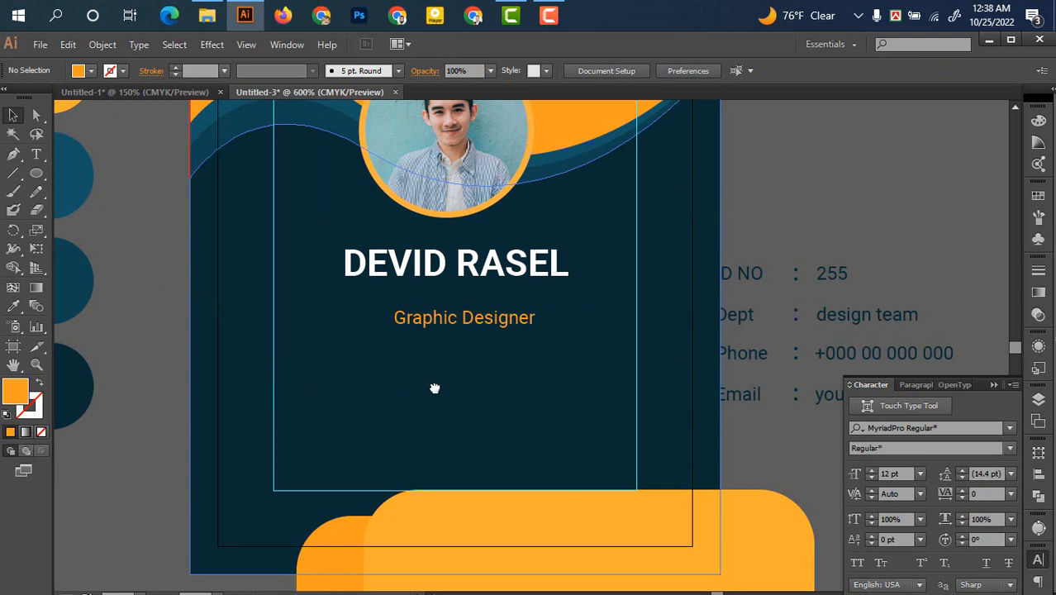
pyautogui.scroll(2, 435, 389)
pyautogui.moveTo(486, 290); pyautogui.dragTo(470, 266)
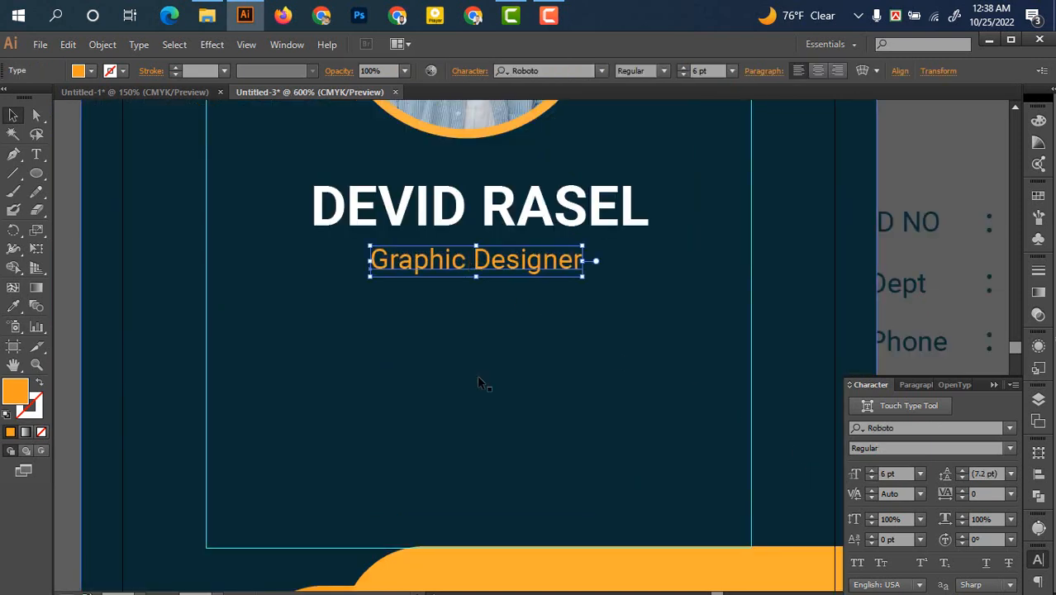
pyautogui.scroll(-3, 488, 393)
pyautogui.scroll(1, 483, 409)
pyautogui.click(429, 362)
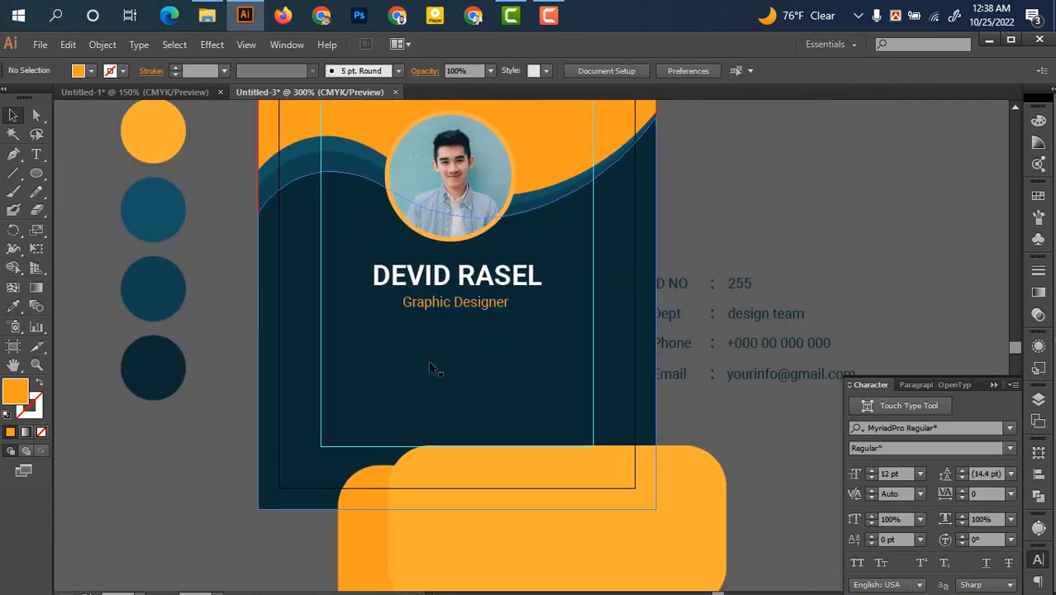
pyautogui.scroll(2, 446, 351)
pyautogui.moveTo(489, 265); pyautogui.dragTo(481, 255)
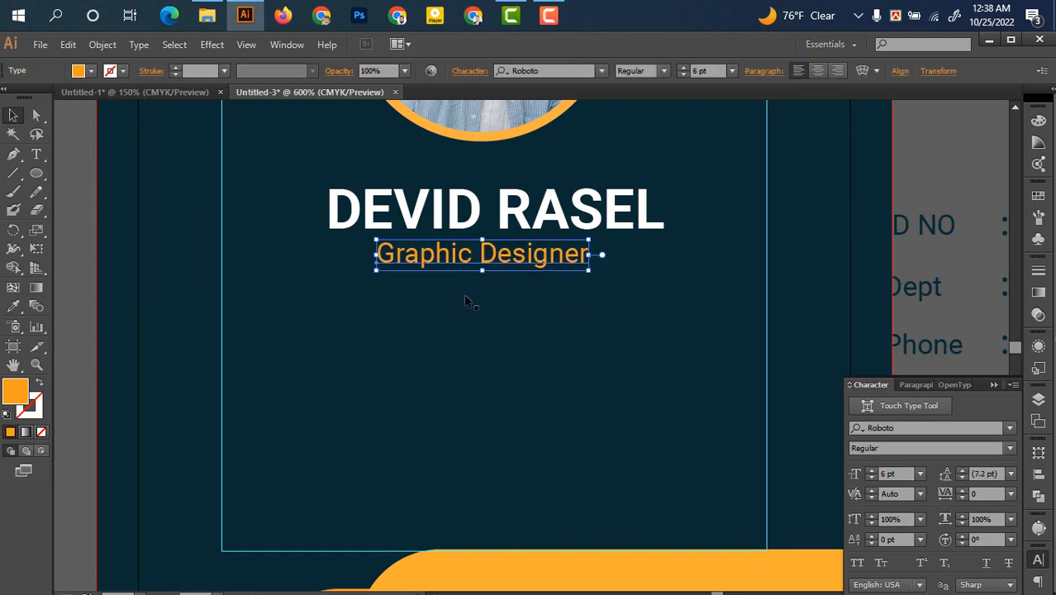
pyautogui.click(474, 369)
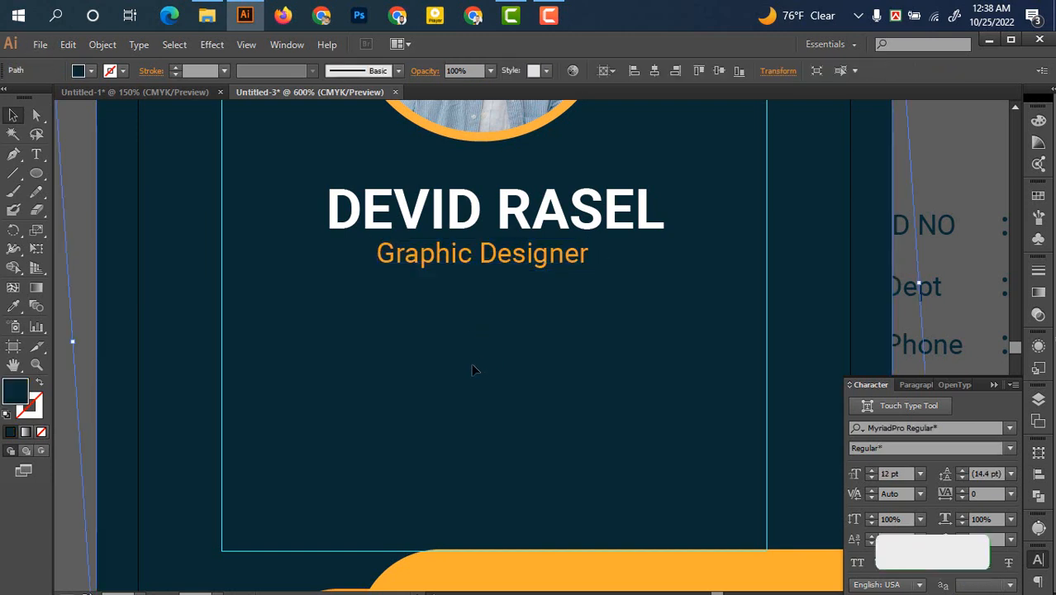
# Draw a thin rounded-rectangle bar below the Graphic Designer subtitle
pyautogui.scroll(-1, 473, 370)
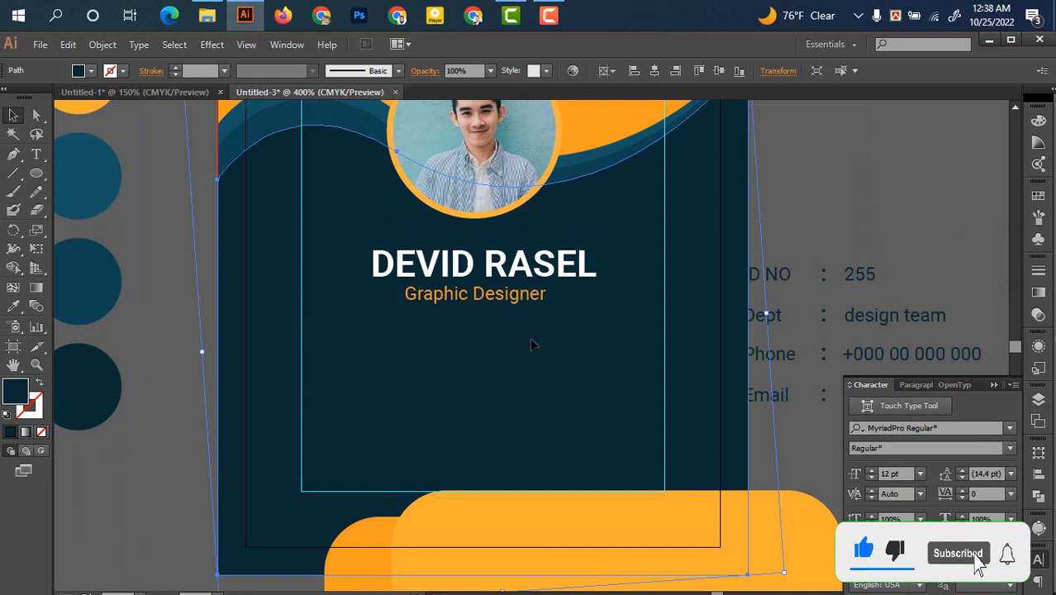
pyautogui.click(38, 172)
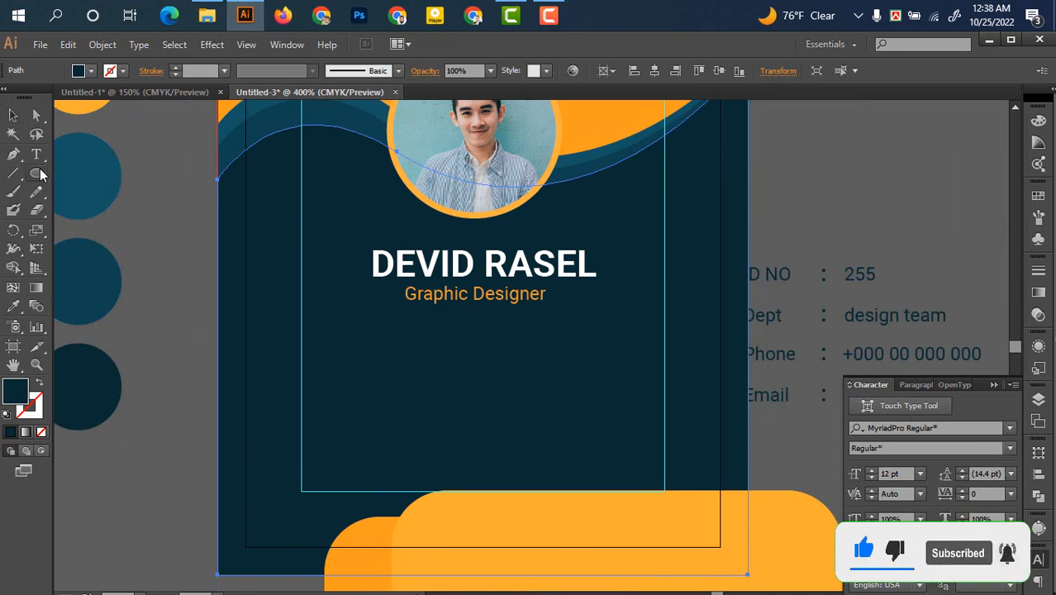
pyautogui.moveTo(39, 169); pyautogui.dragTo(80, 186)
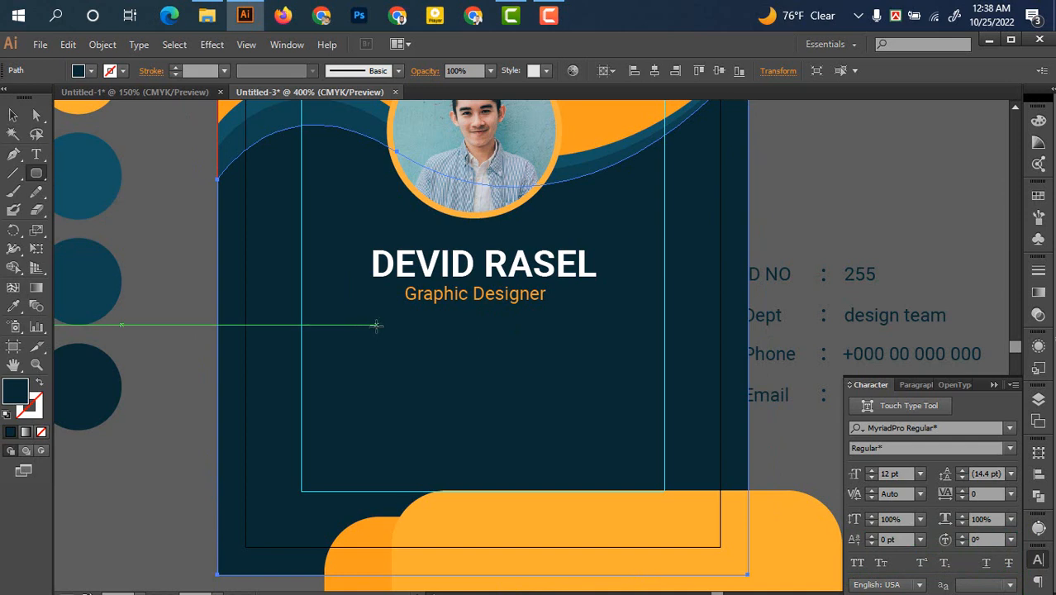
pyautogui.moveTo(376, 325); pyautogui.dragTo(595, 327)
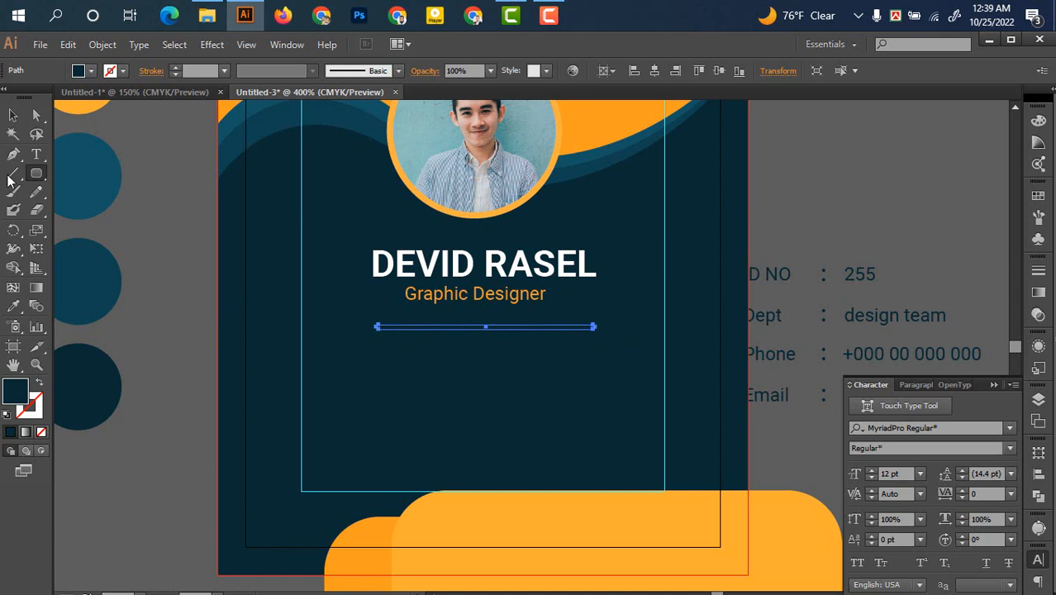
# Fill the bar with the card's orange using the Eyedropper
pyautogui.click(13, 116)
pyautogui.click(13, 308)
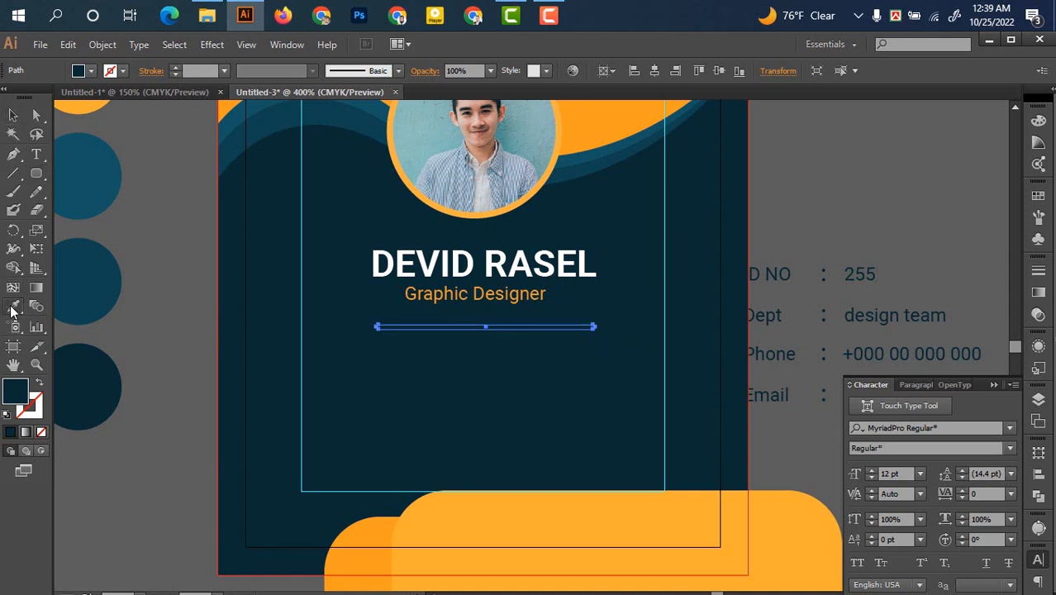
pyautogui.click(372, 522)
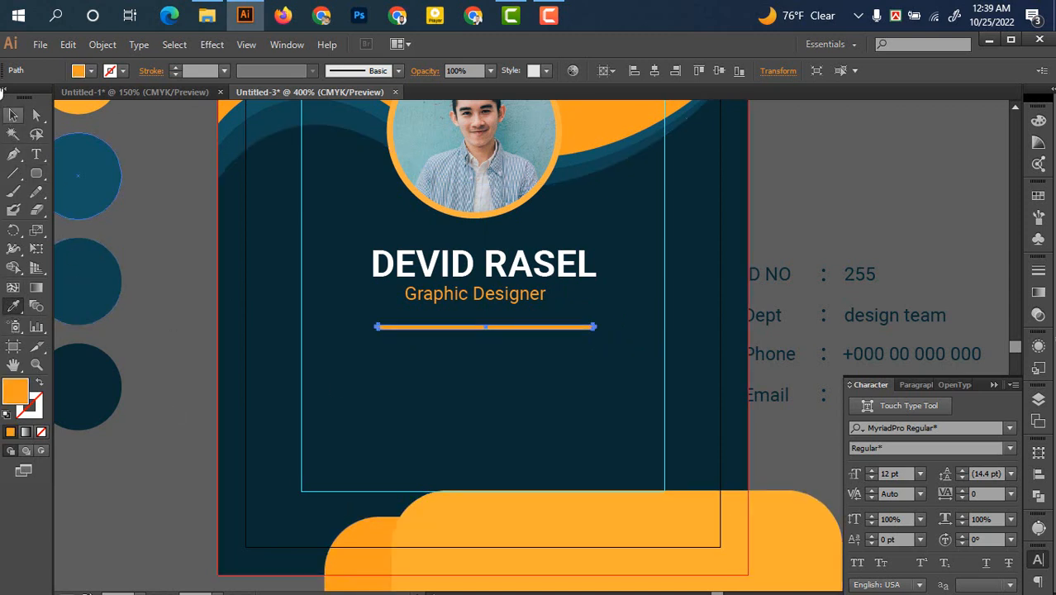
pyautogui.click(13, 116)
pyautogui.click(180, 318)
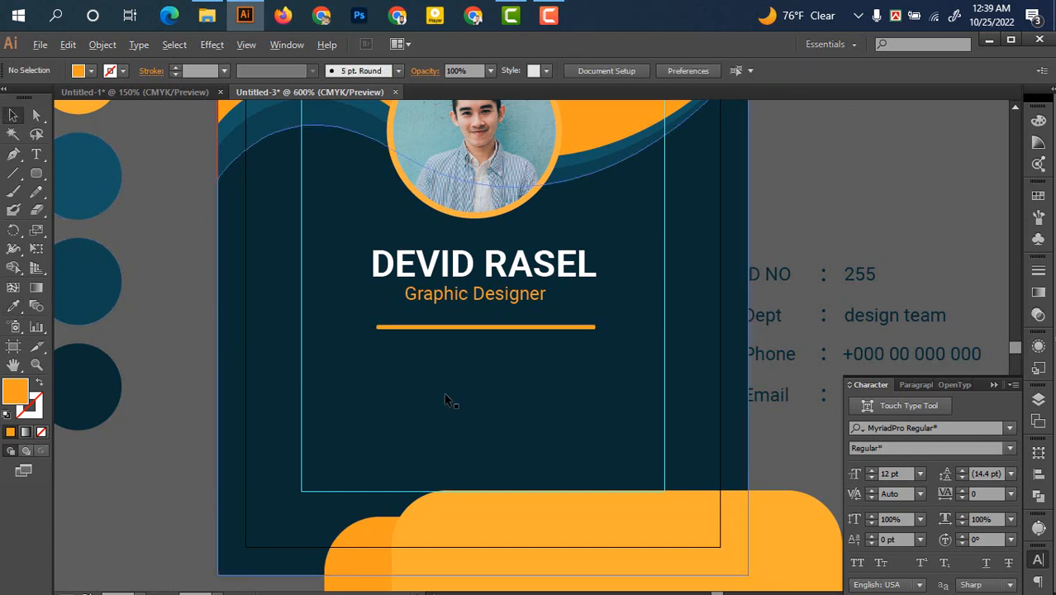
# Make the orange bar thinner and move it up closer to the subtitle
pyautogui.scroll(3, 444, 392)
pyautogui.scroll(2, 483, 323)
pyautogui.click(473, 355)
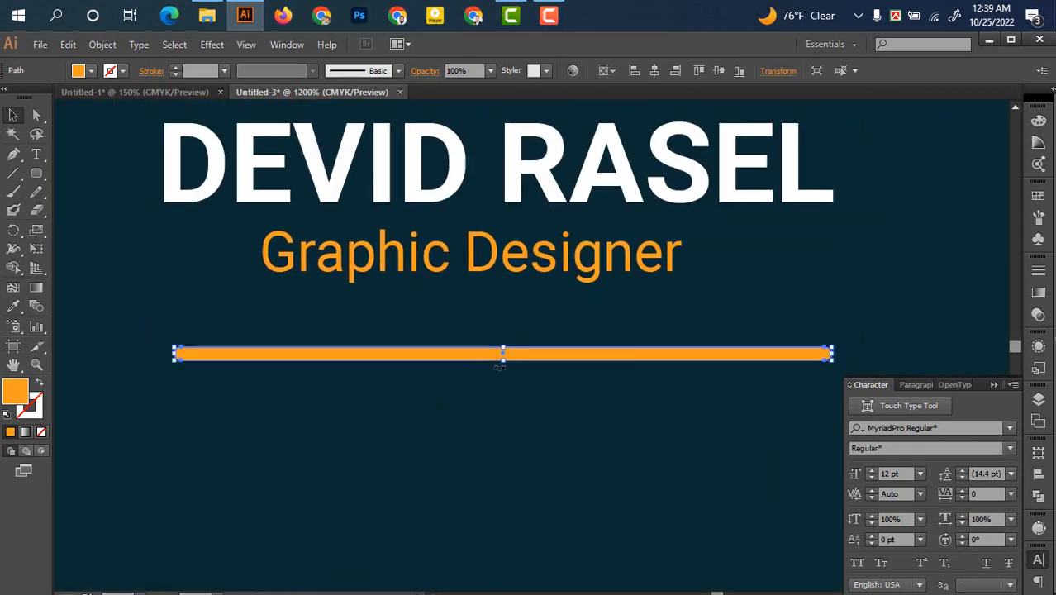
pyautogui.moveTo(506, 361); pyautogui.dragTo(507, 355)
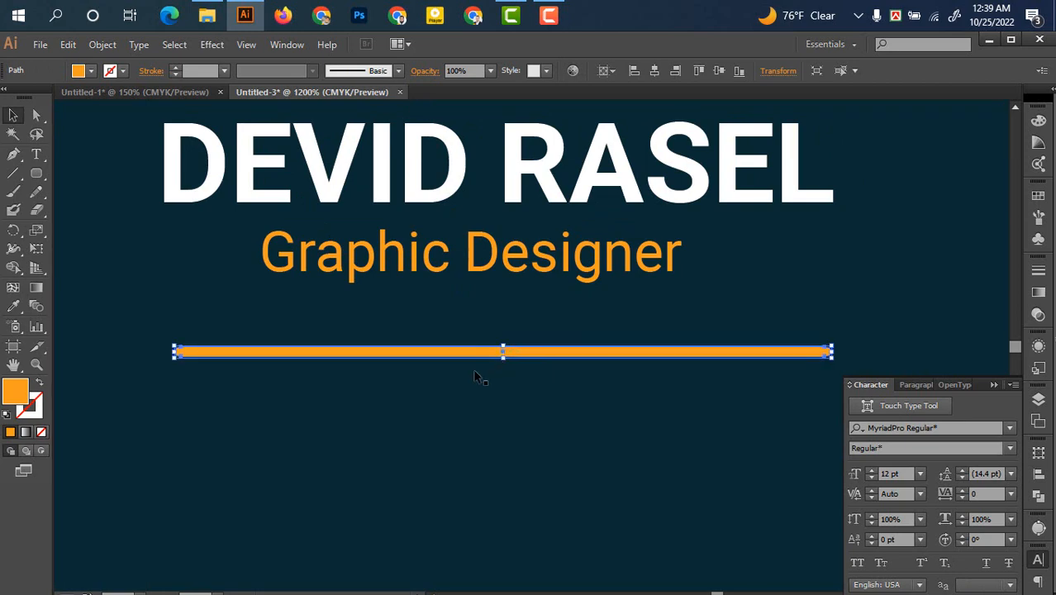
pyautogui.click(456, 385)
pyautogui.scroll(-3, 472, 441)
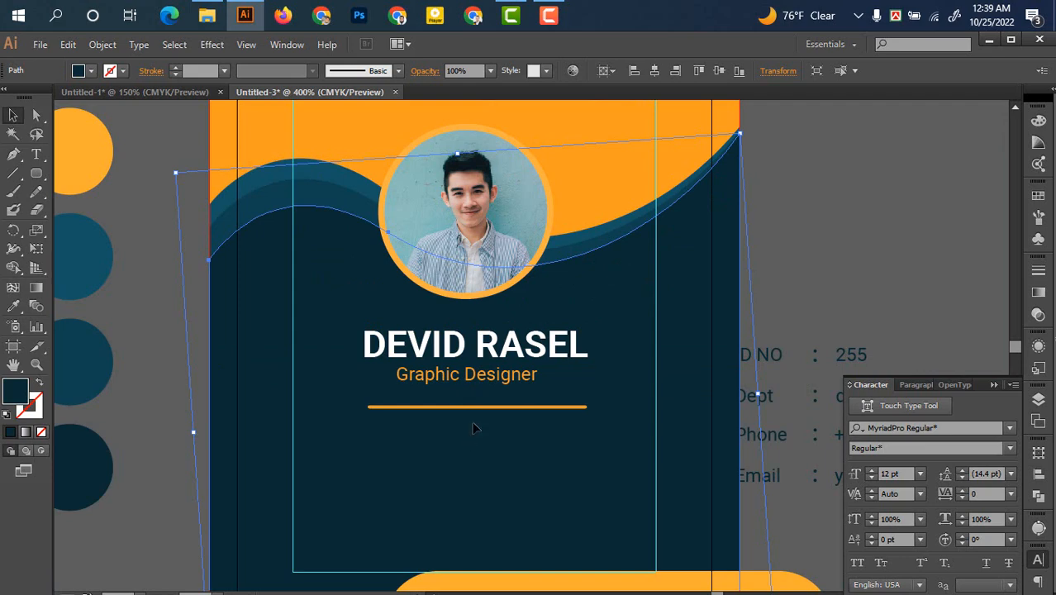
pyautogui.moveTo(481, 413); pyautogui.dragTo(482, 402)
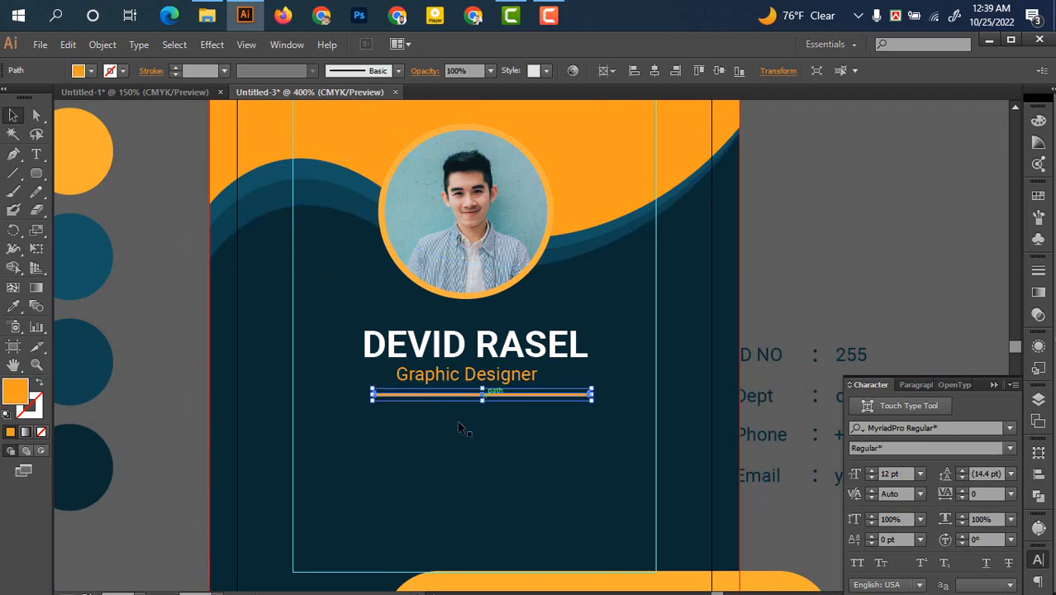
pyautogui.click(437, 461)
# Thin the orange bar further into a fine divider line
pyautogui.scroll(2, 453, 425)
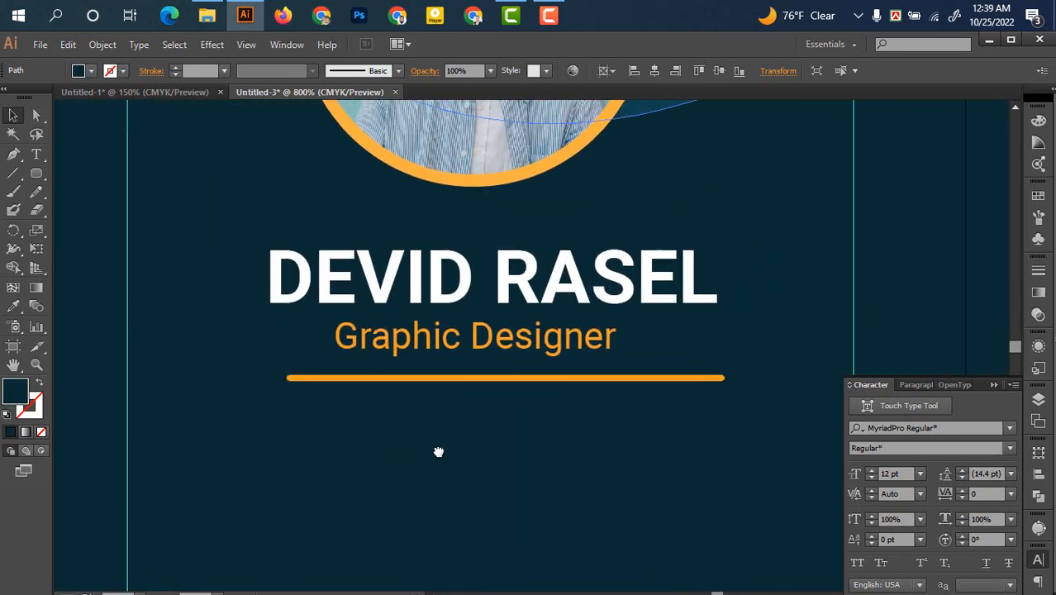
pyautogui.scroll(2, 459, 434)
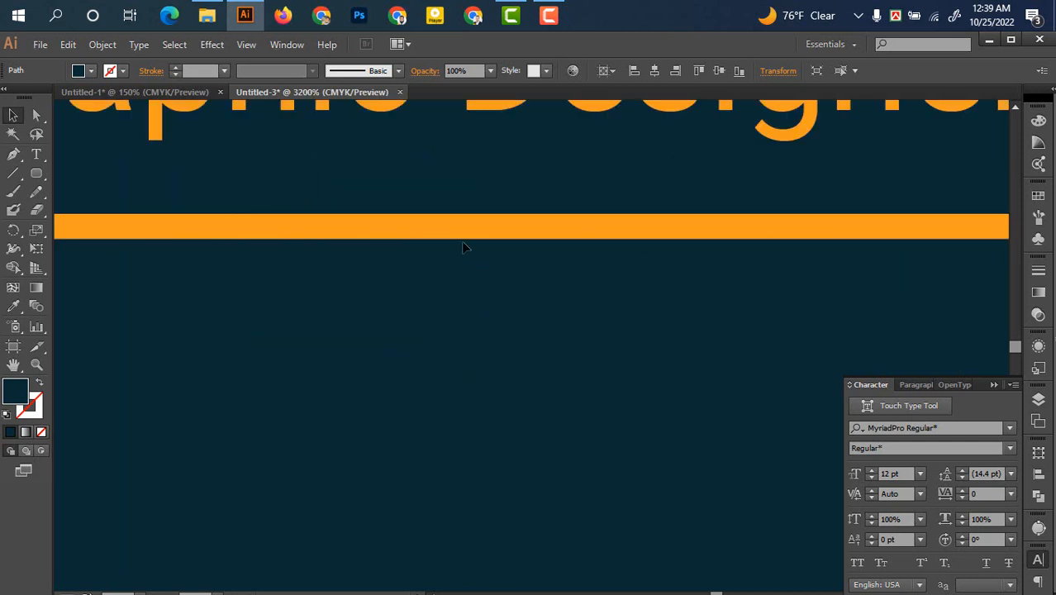
pyautogui.click(543, 239)
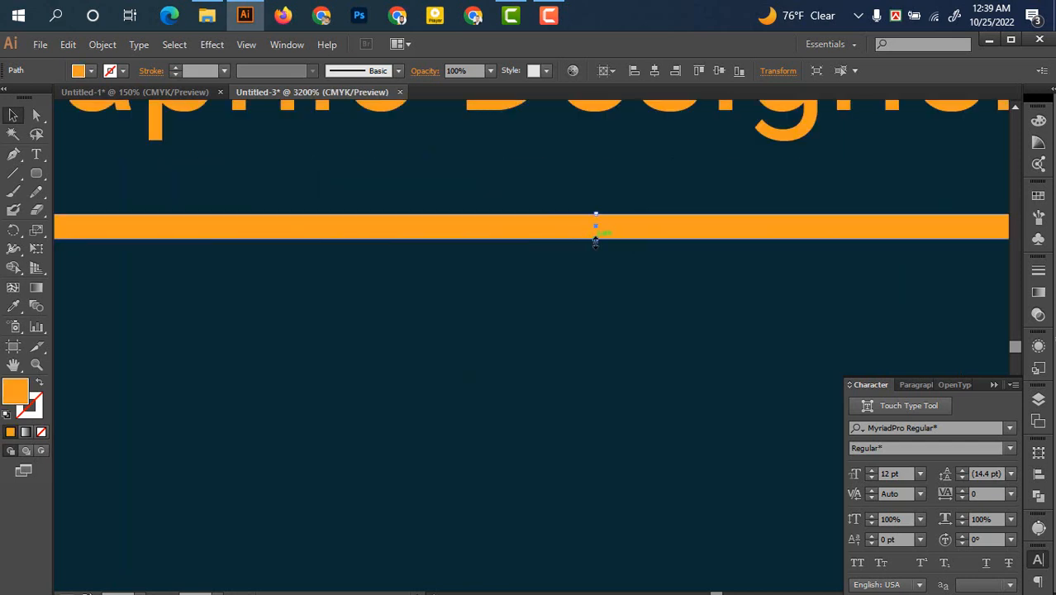
pyautogui.moveTo(598, 240); pyautogui.dragTo(598, 233)
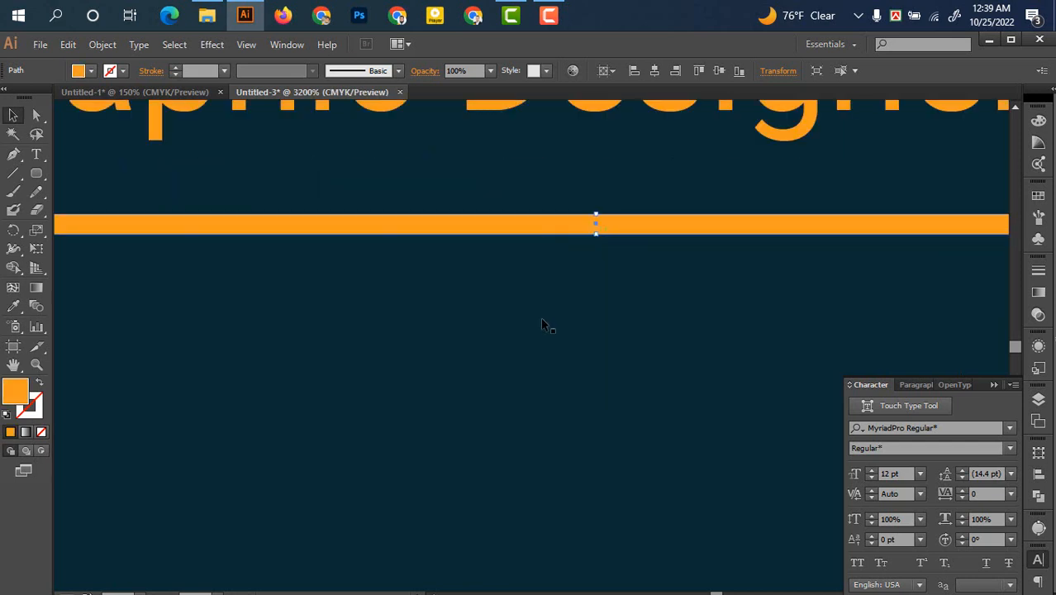
pyautogui.click(541, 322)
pyautogui.scroll(-5, 541, 343)
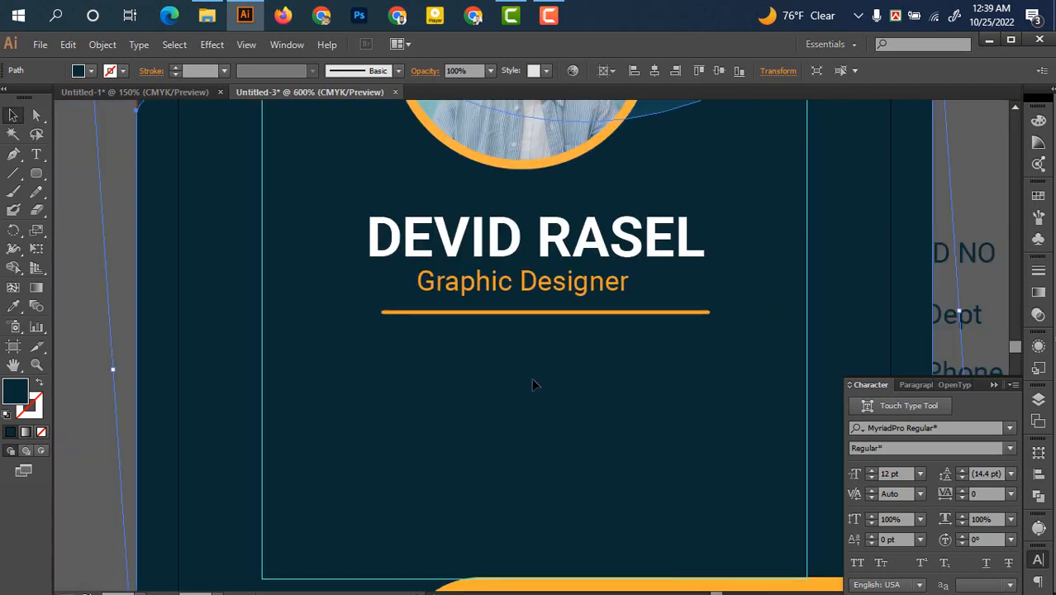
pyautogui.scroll(-1, 533, 384)
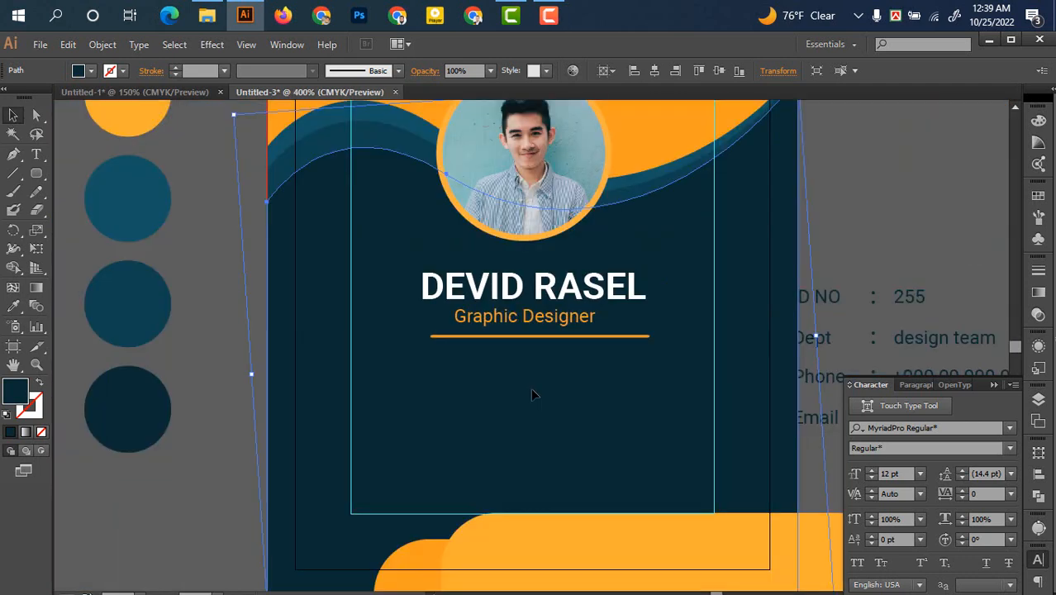
pyautogui.click(533, 337)
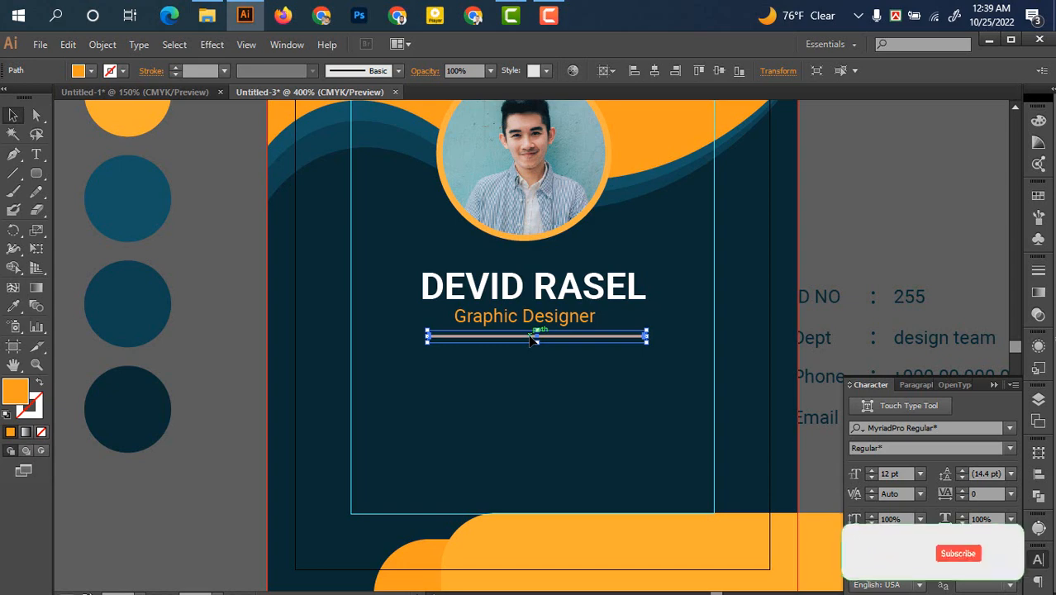
pyautogui.click(204, 318)
# Scroll to the ID, Dept, Phone, Email text and begin selecting it
pyautogui.moveTo(294, 454); pyautogui.dragTo(268, 356)
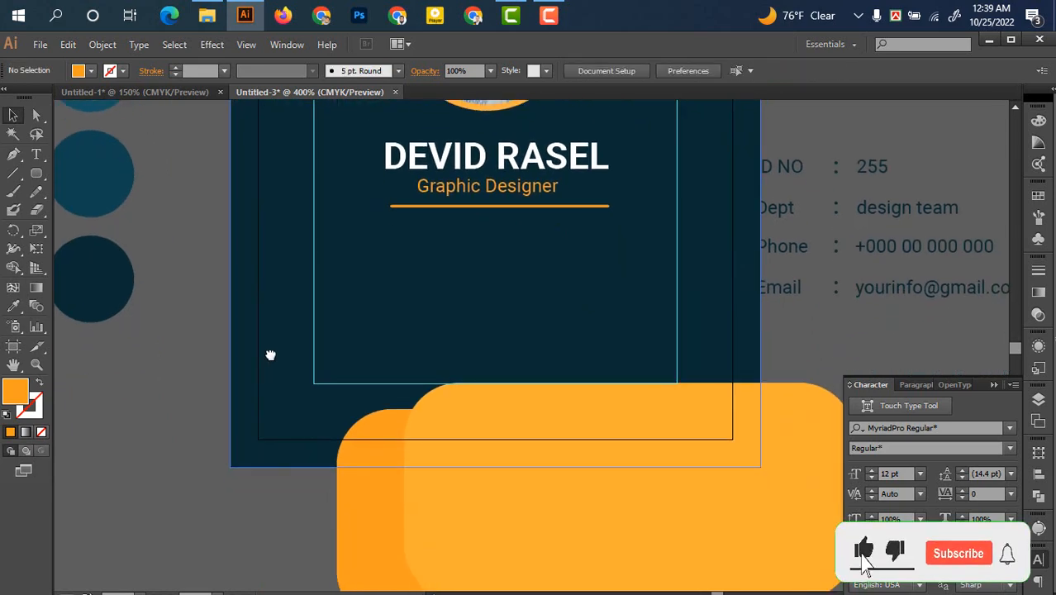
pyautogui.scroll(-2, 585, 363)
pyautogui.moveTo(584, 363); pyautogui.dragTo(539, 333)
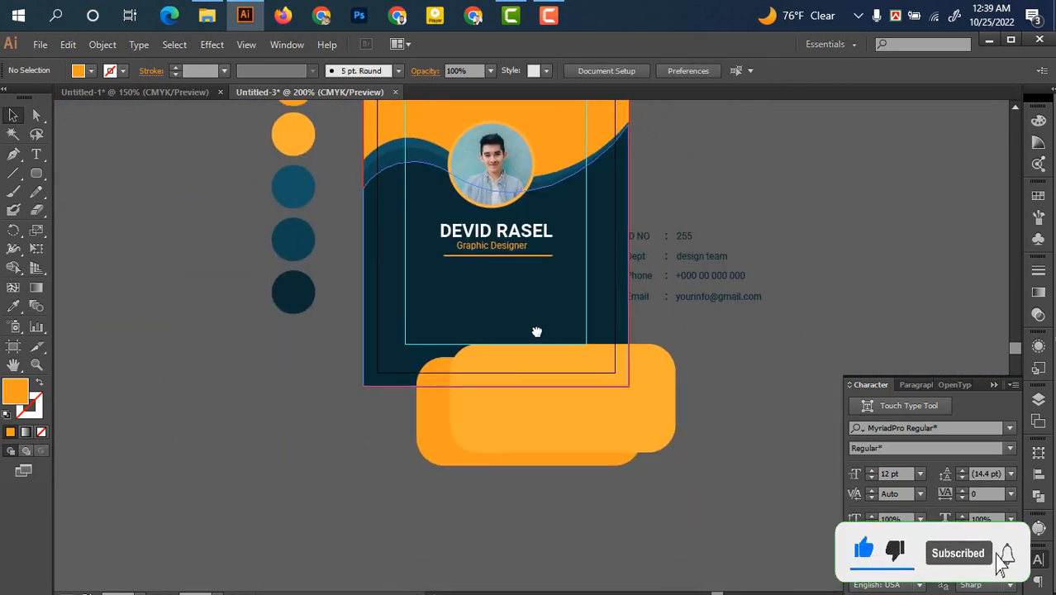
# Move the ID/Dept/Phone/Email block below the divider and colour it white (FFFFFF)
pyautogui.moveTo(774, 342); pyautogui.dragTo(639, 199)
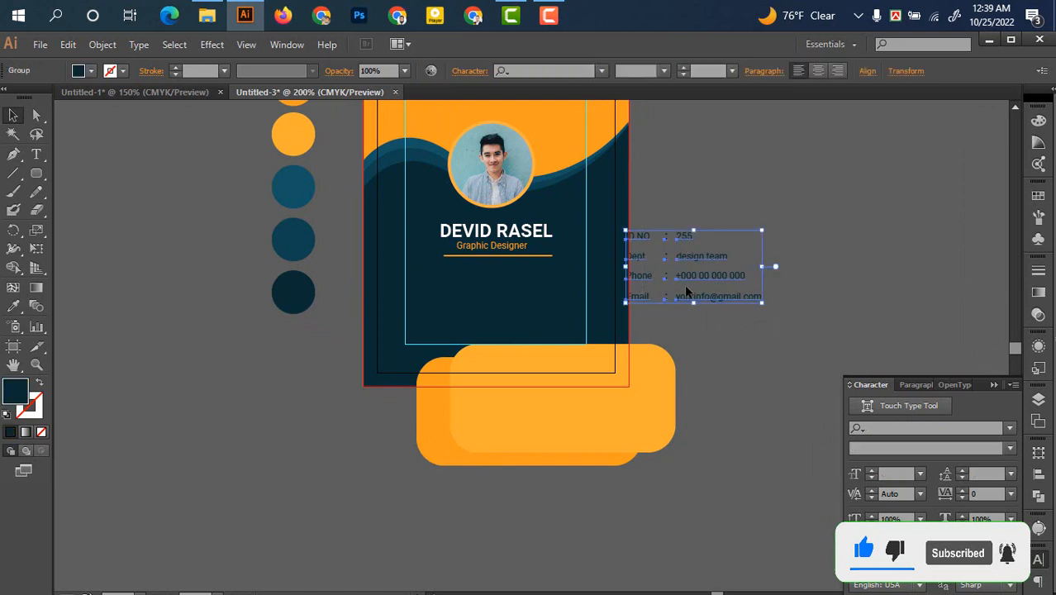
pyautogui.moveTo(688, 274); pyautogui.dragTo(506, 311)
pyautogui.doubleClick(14, 392)
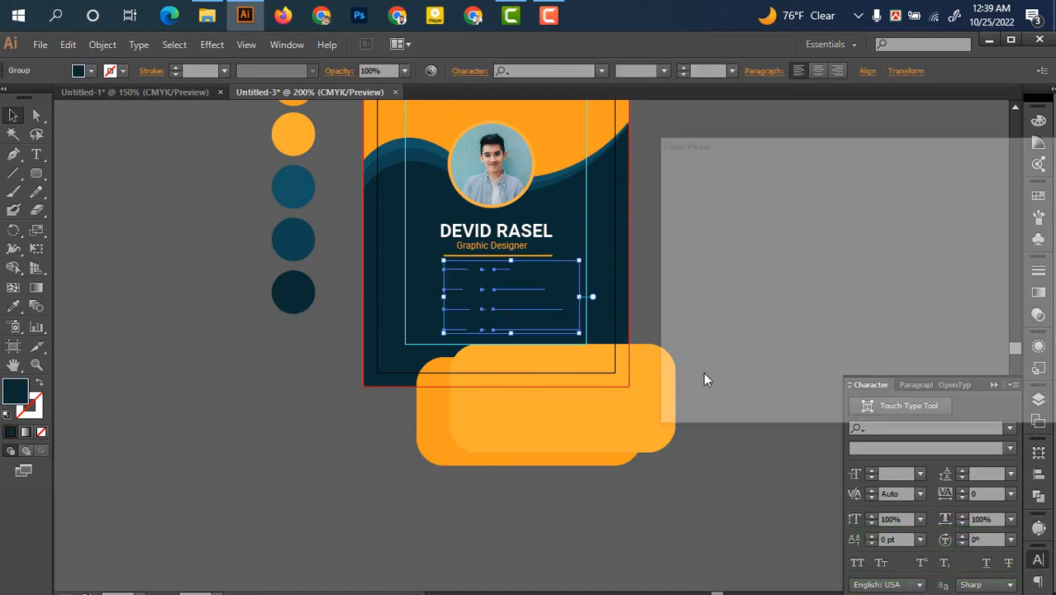
pyautogui.moveTo(685, 244); pyautogui.dragTo(641, 178)
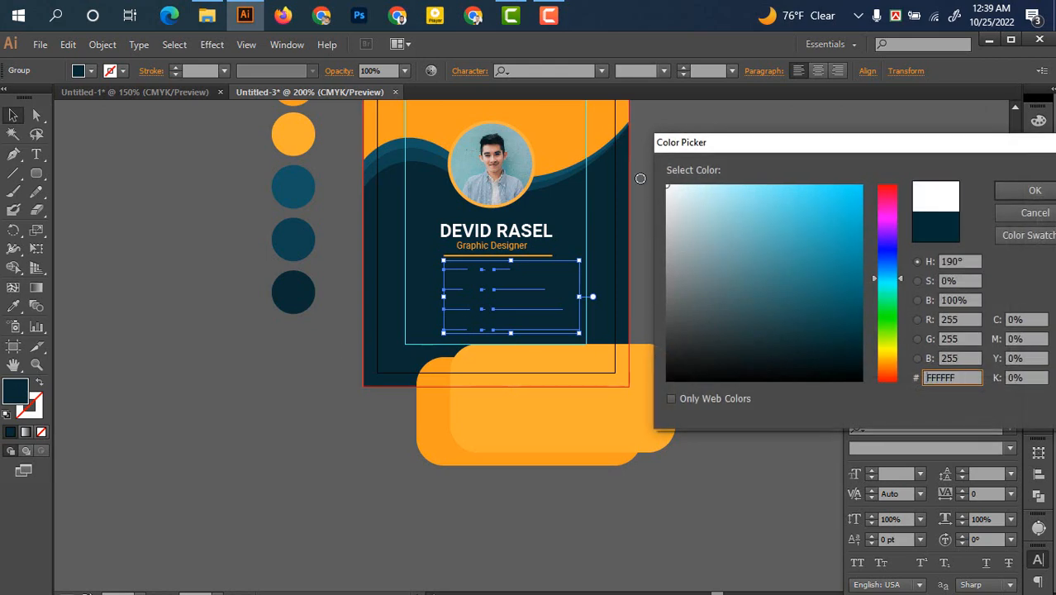
pyautogui.click(1035, 190)
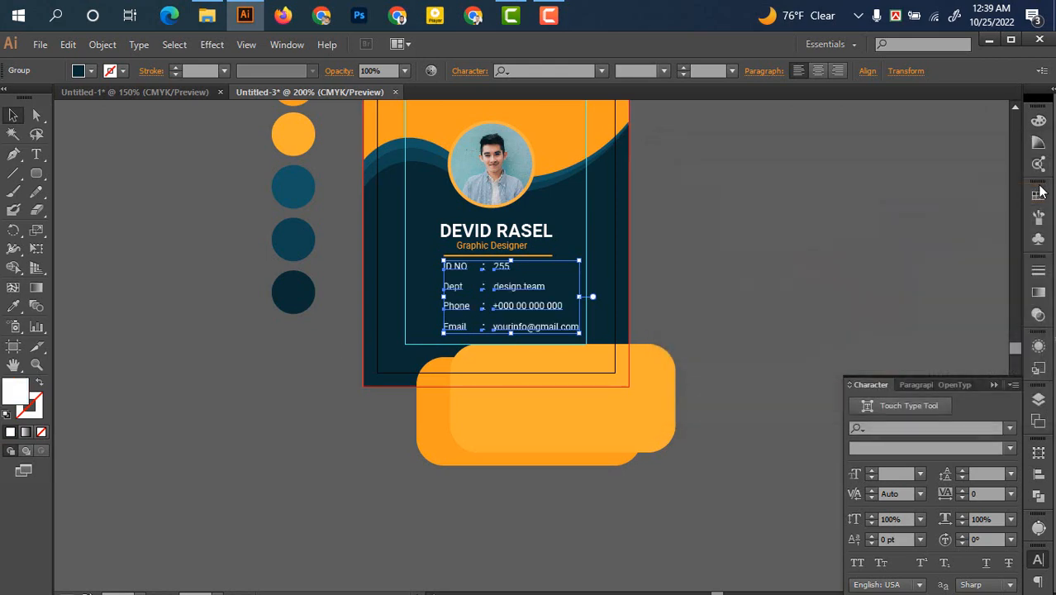
pyautogui.click(777, 230)
pyautogui.scroll(1, 721, 288)
pyautogui.hscroll(-2, 789, 276)
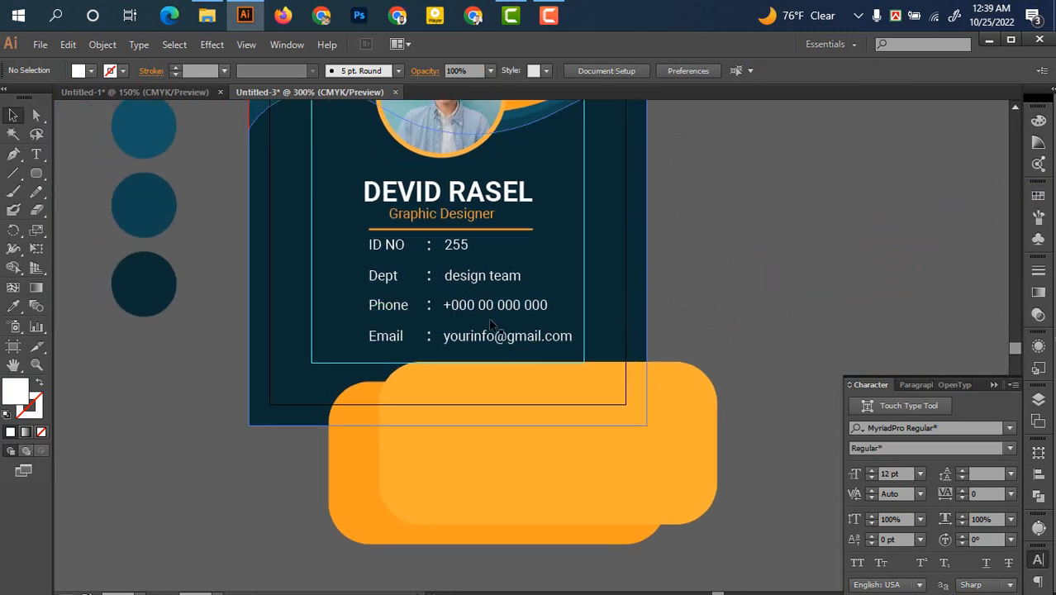
pyautogui.moveTo(484, 297); pyautogui.dragTo(506, 273)
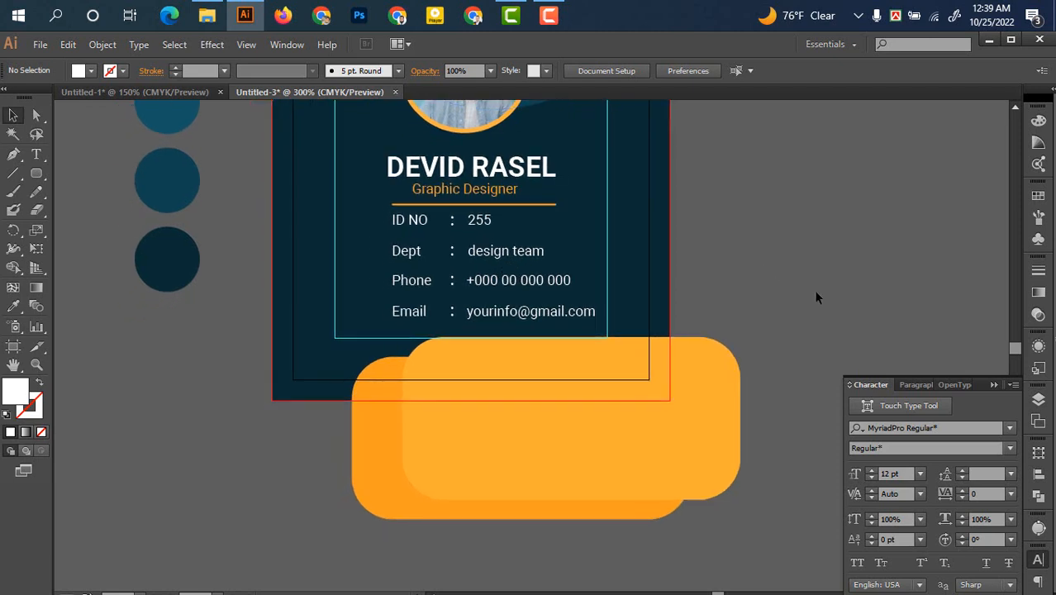
pyautogui.moveTo(811, 291); pyautogui.dragTo(792, 309)
# Set the Phone and Dept rows to 6 pt
pyautogui.click(506, 308)
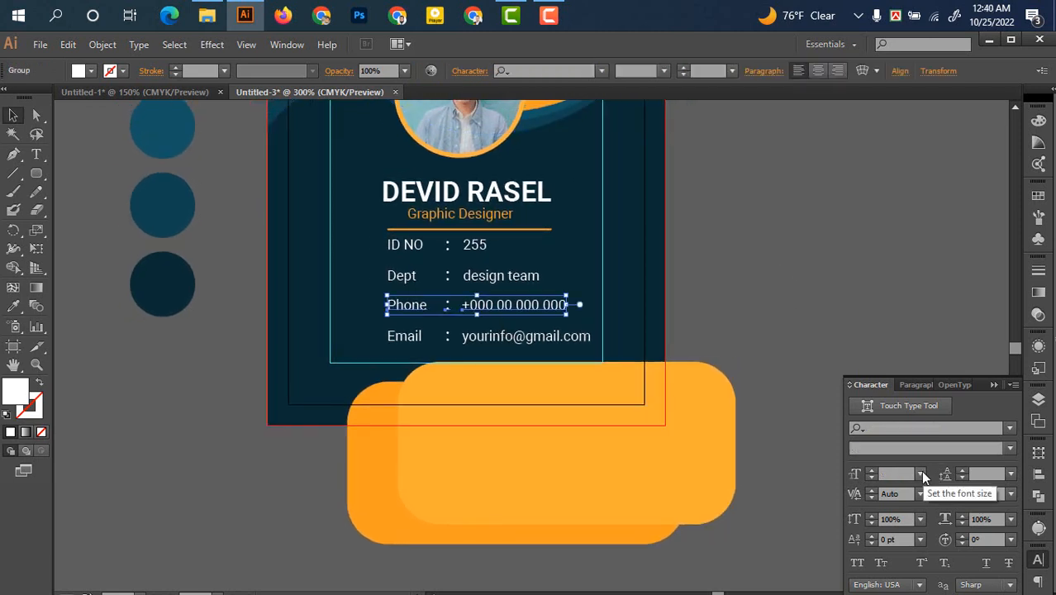
pyautogui.click(921, 474)
pyautogui.click(946, 222)
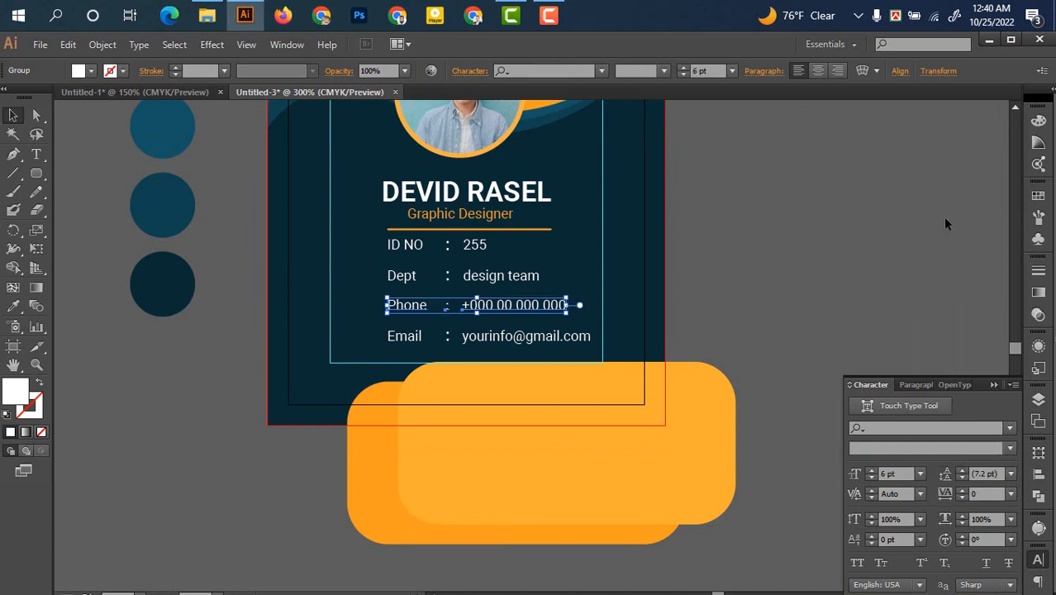
pyautogui.click(807, 288)
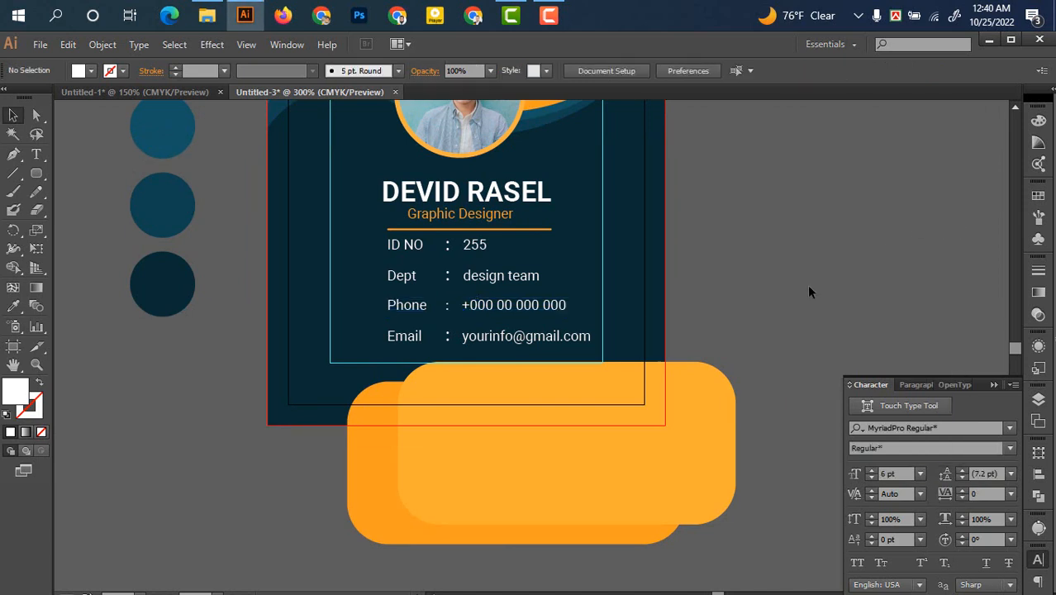
pyautogui.click(492, 285)
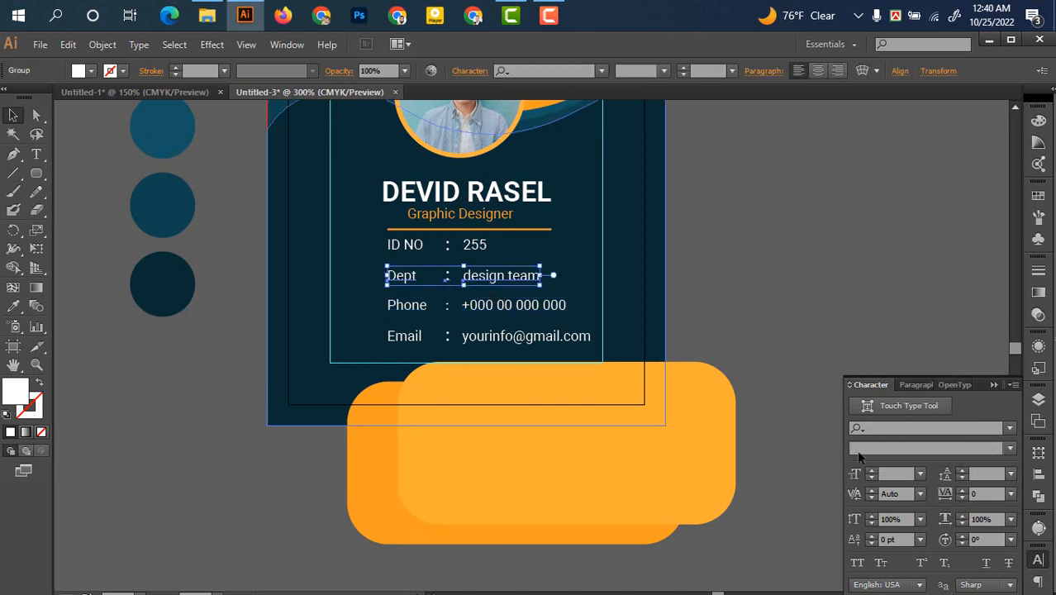
pyautogui.click(920, 474)
pyautogui.click(941, 214)
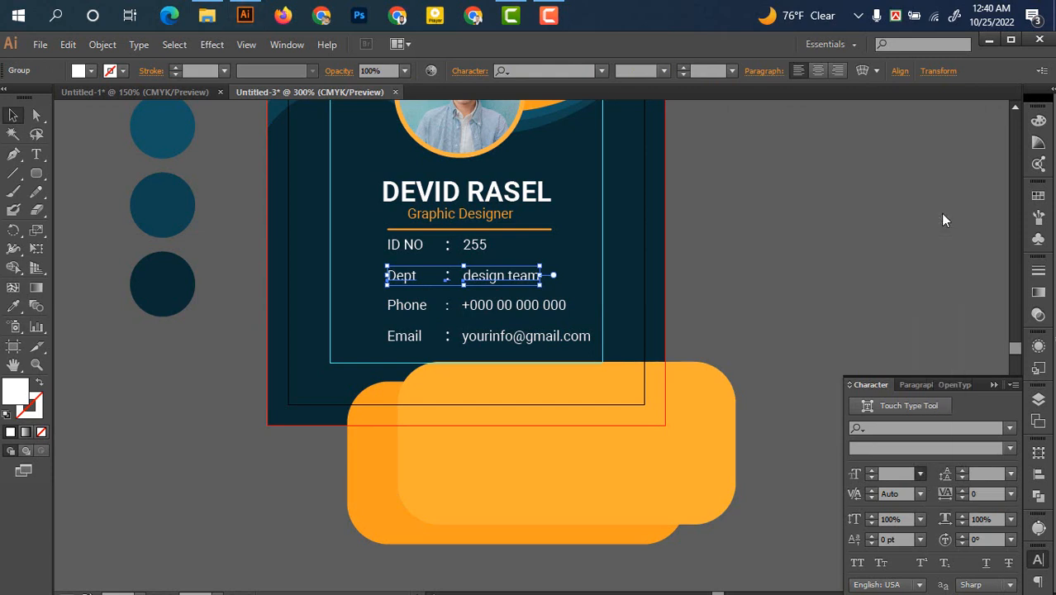
pyautogui.click(830, 237)
# Set the ID NO and Email rows to 6 pt
pyautogui.click(455, 244)
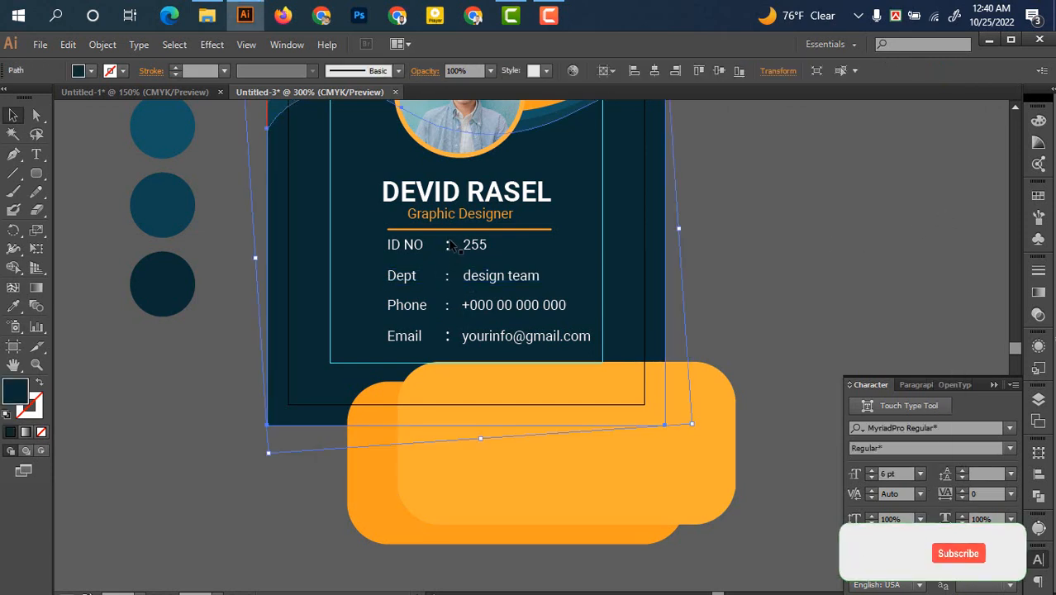
pyautogui.click(477, 243)
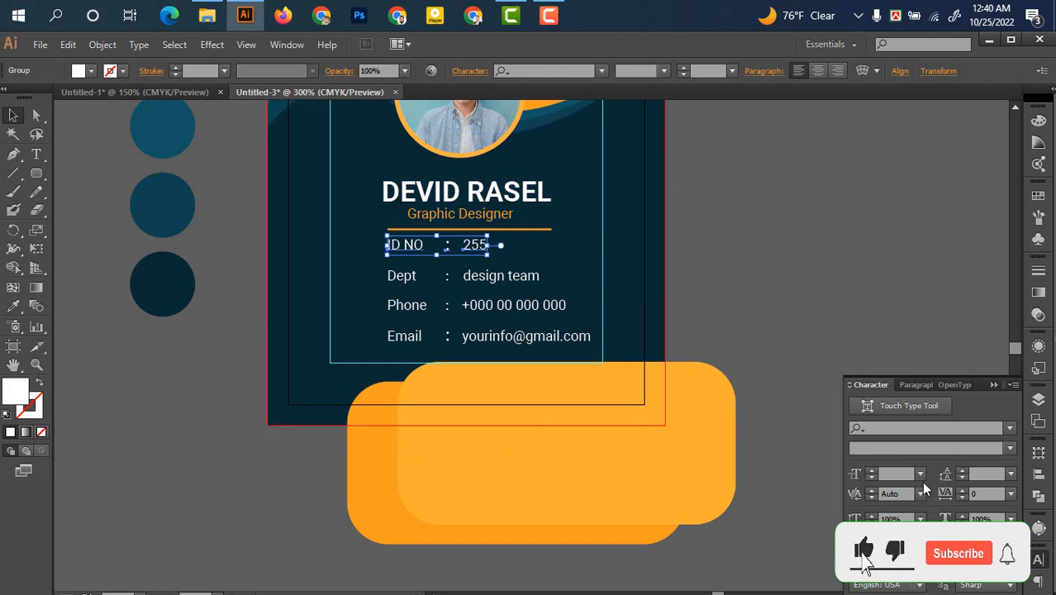
pyautogui.click(919, 473)
pyautogui.click(939, 217)
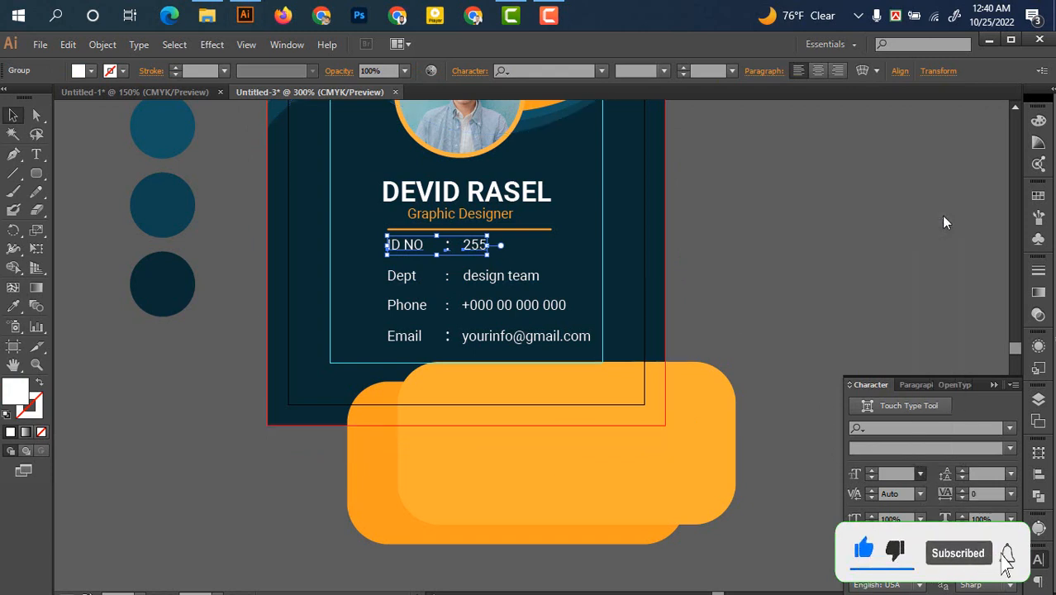
pyautogui.click(801, 259)
pyautogui.click(523, 341)
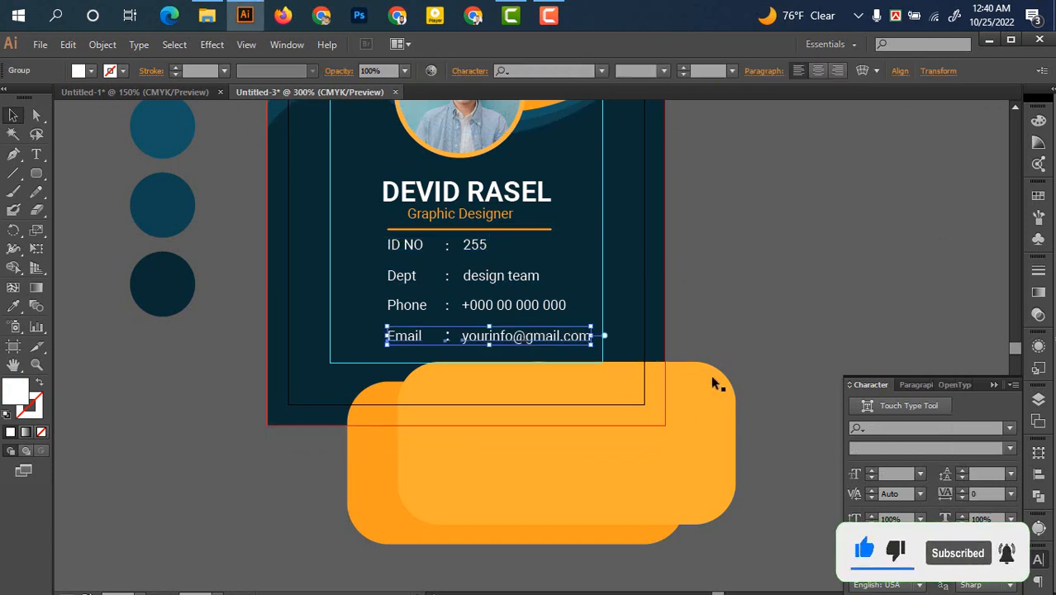
pyautogui.click(921, 474)
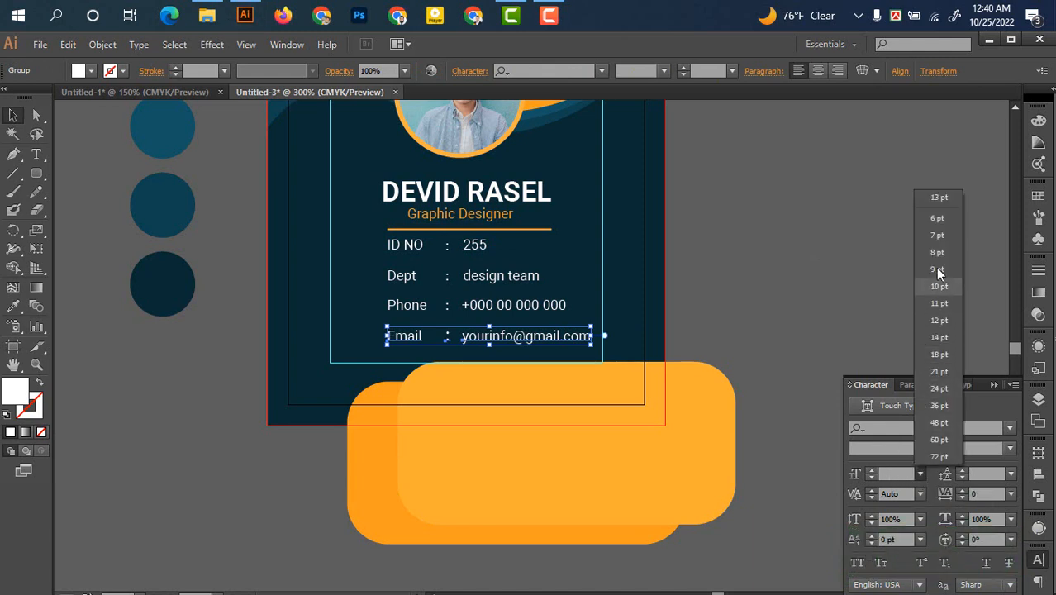
pyautogui.click(938, 218)
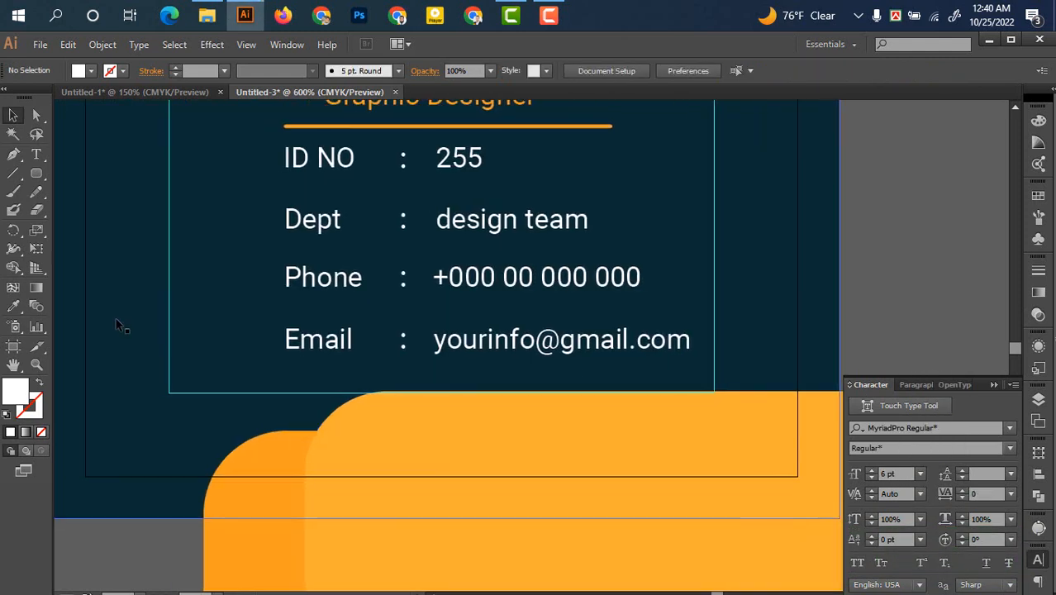
# Show rulers, add a vertical guide, and align the Dept and Phone rows to it
pyautogui.hotkey('ctrl', 'r')
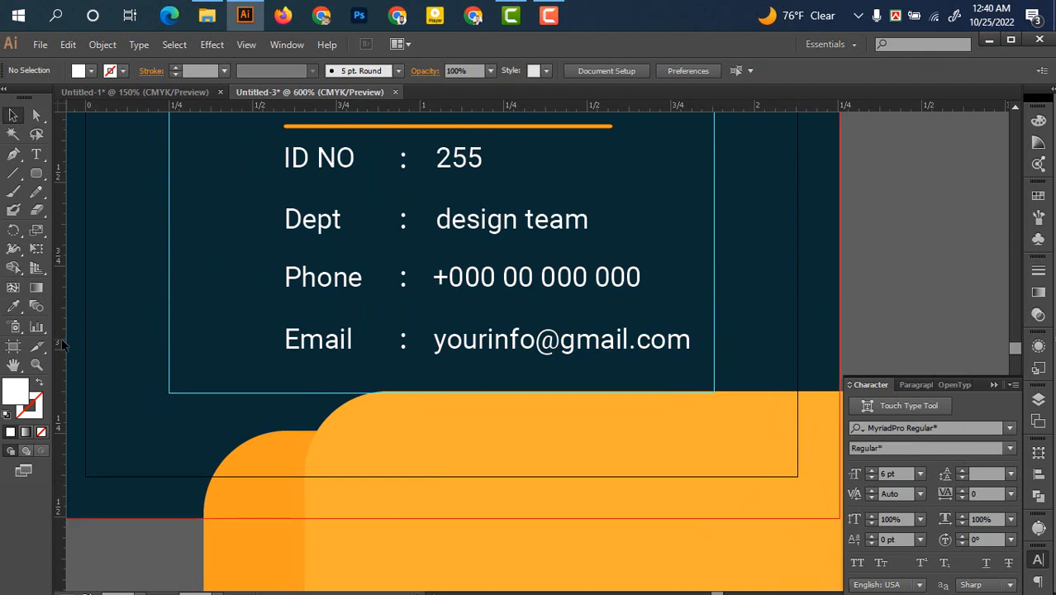
pyautogui.moveTo(343, 405); pyautogui.dragTo(283, 408)
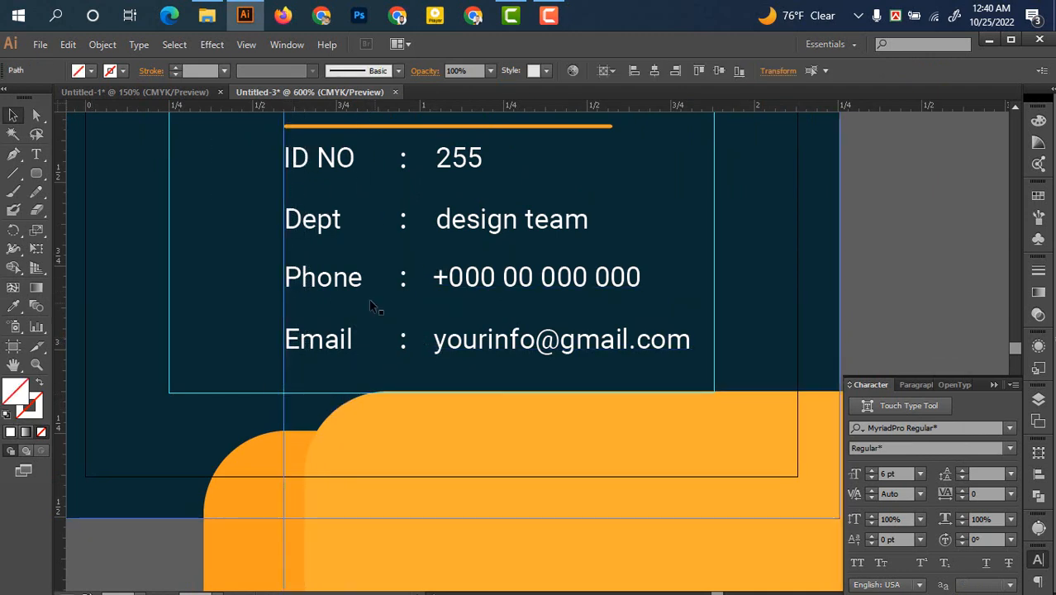
pyautogui.moveTo(322, 220); pyautogui.dragTo(328, 221)
pyautogui.moveTo(438, 281); pyautogui.dragTo(433, 281)
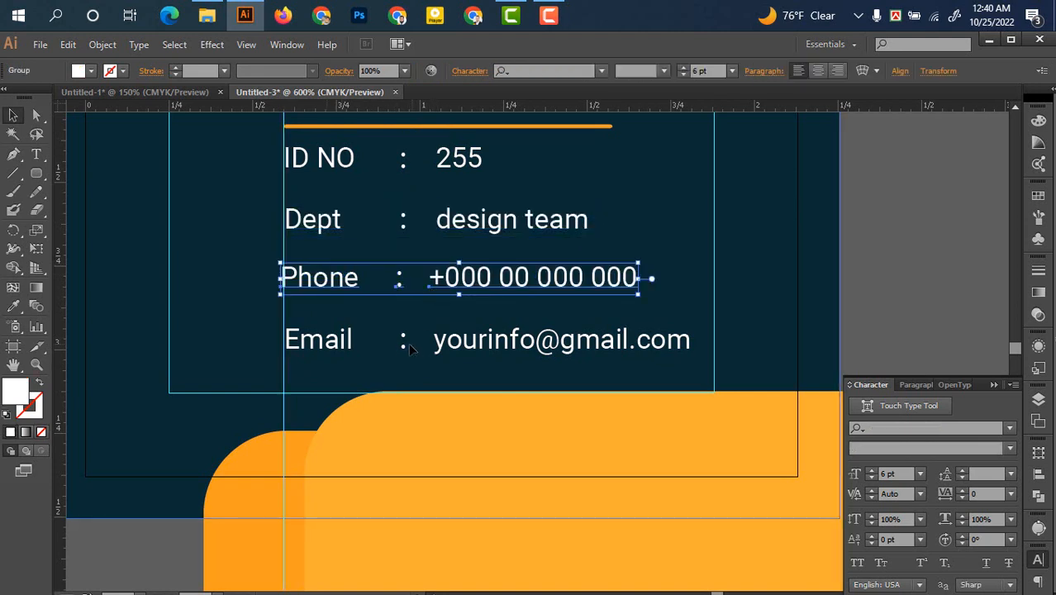
pyautogui.moveTo(410, 345); pyautogui.dragTo(408, 344)
pyautogui.moveTo(346, 275); pyautogui.dragTo(354, 279)
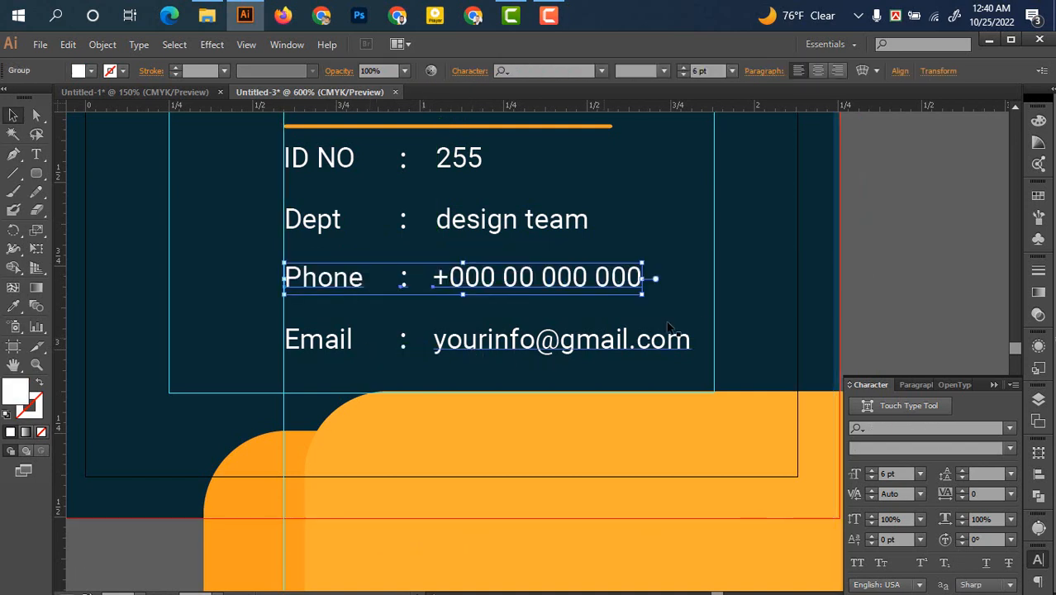
pyautogui.click(901, 272)
# Nudge the ID NO row down for evener spacing
pyautogui.moveTo(892, 273); pyautogui.dragTo(905, 314)
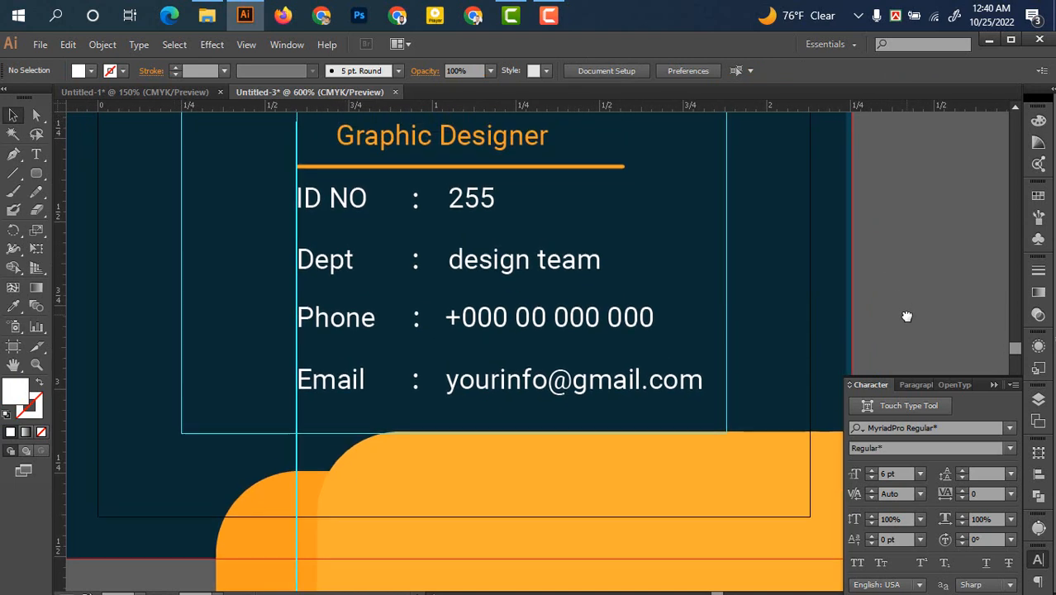
pyautogui.click(459, 200)
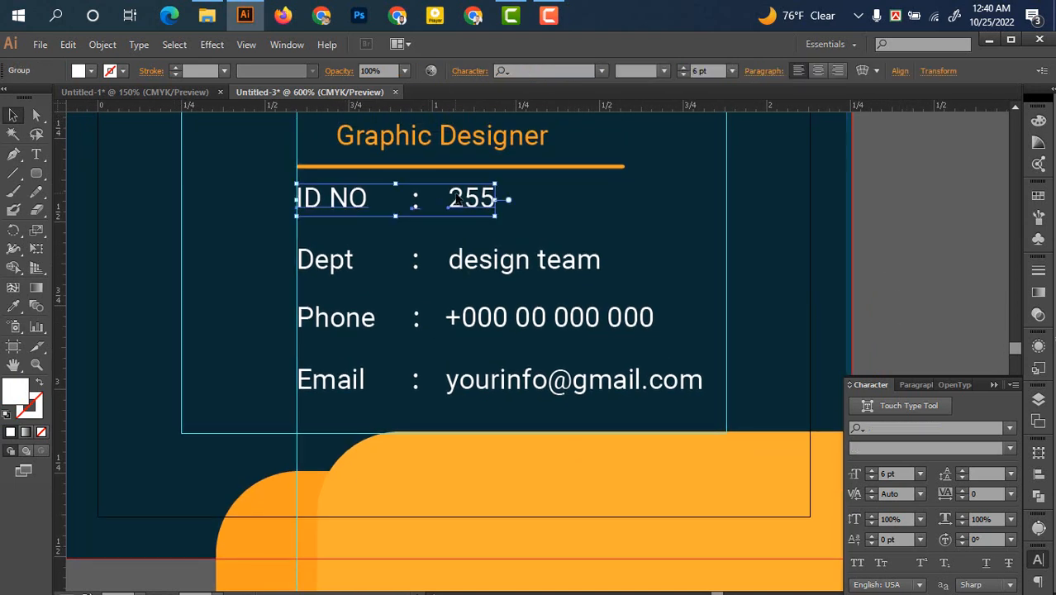
pyautogui.press('Down')
pyautogui.press('Down')
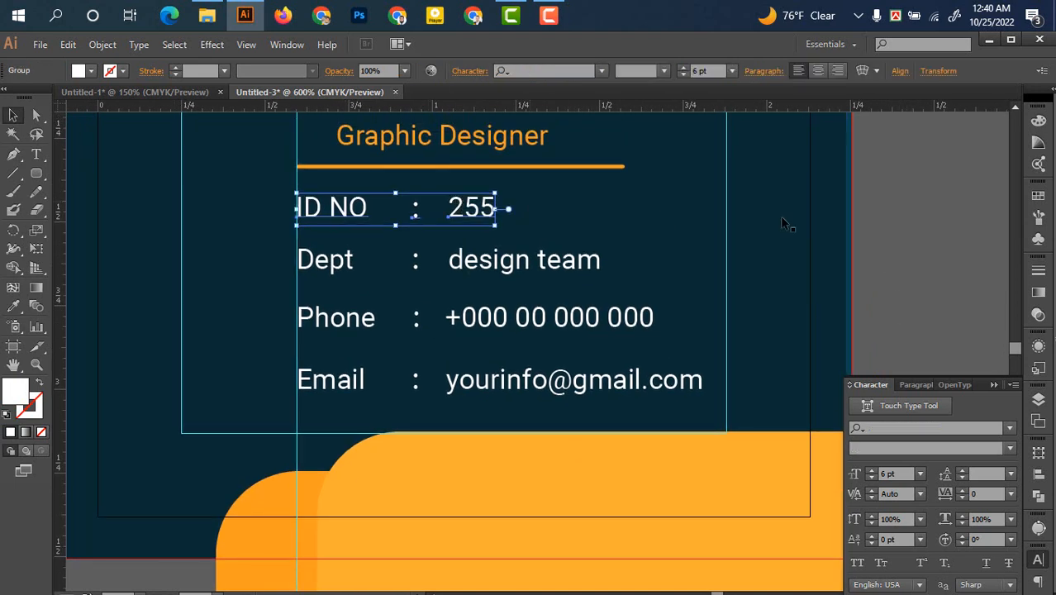
pyautogui.click(892, 220)
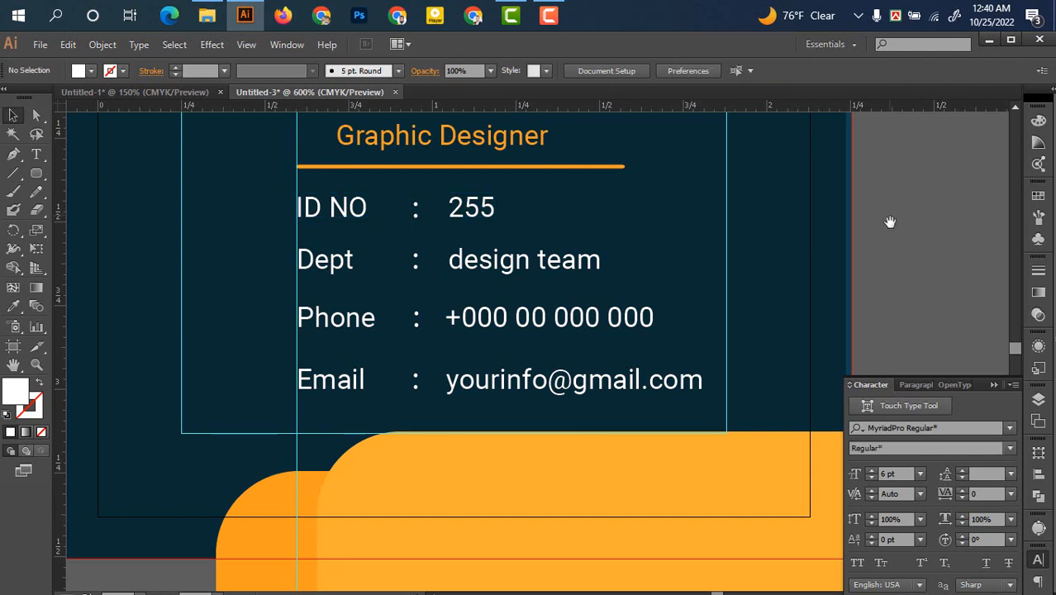
pyautogui.moveTo(889, 221); pyautogui.dragTo(846, 376)
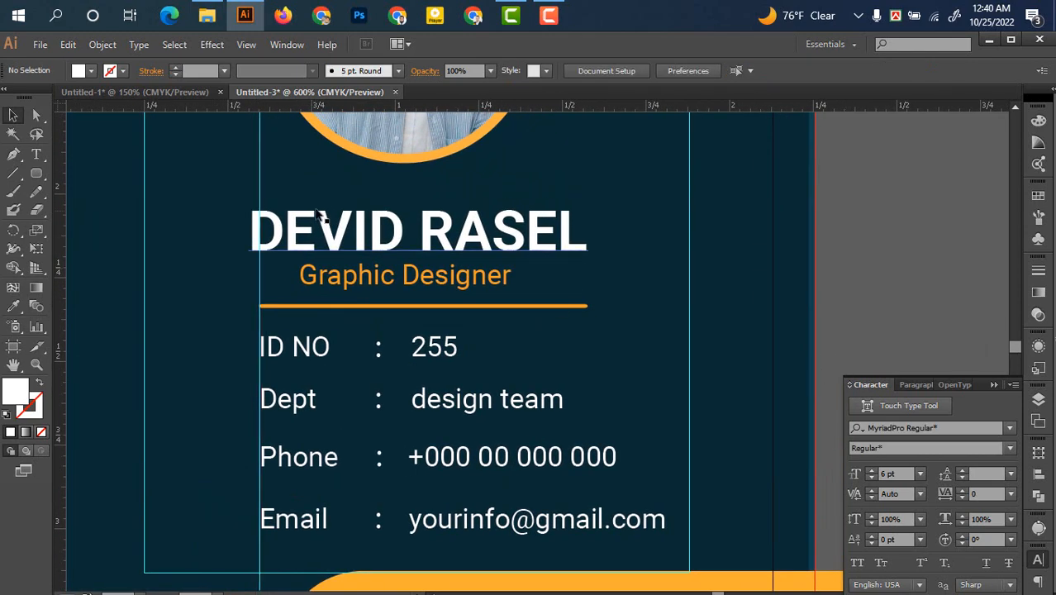
pyautogui.click(382, 229)
pyautogui.press('Up')
pyautogui.press('Up')
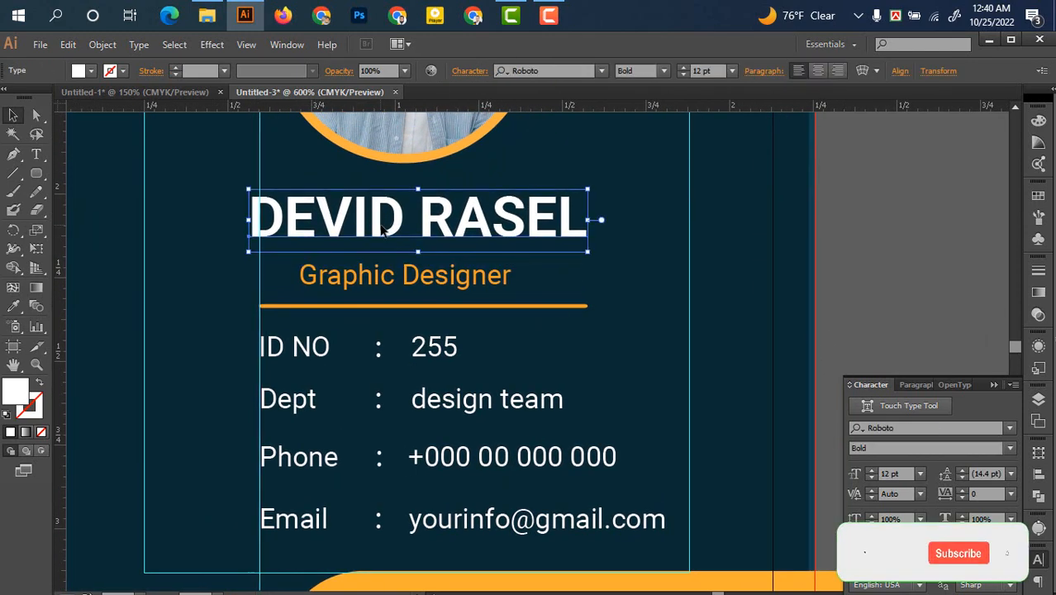
pyautogui.click(405, 281)
pyautogui.press('Up')
pyautogui.press('Up')
pyautogui.press('Up')
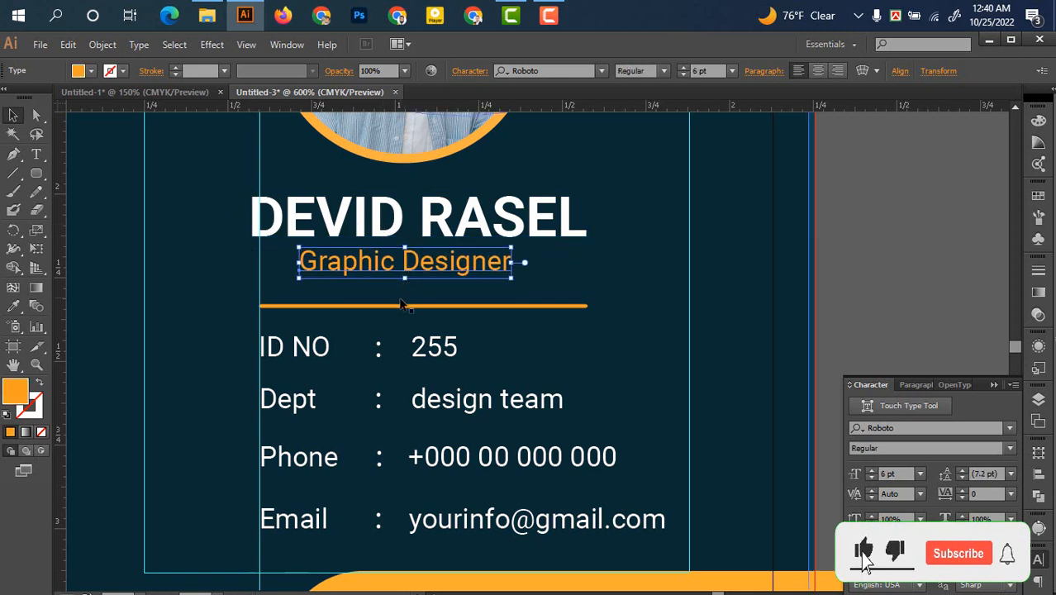
pyautogui.click(405, 306)
pyautogui.press('Up')
pyautogui.press('Up')
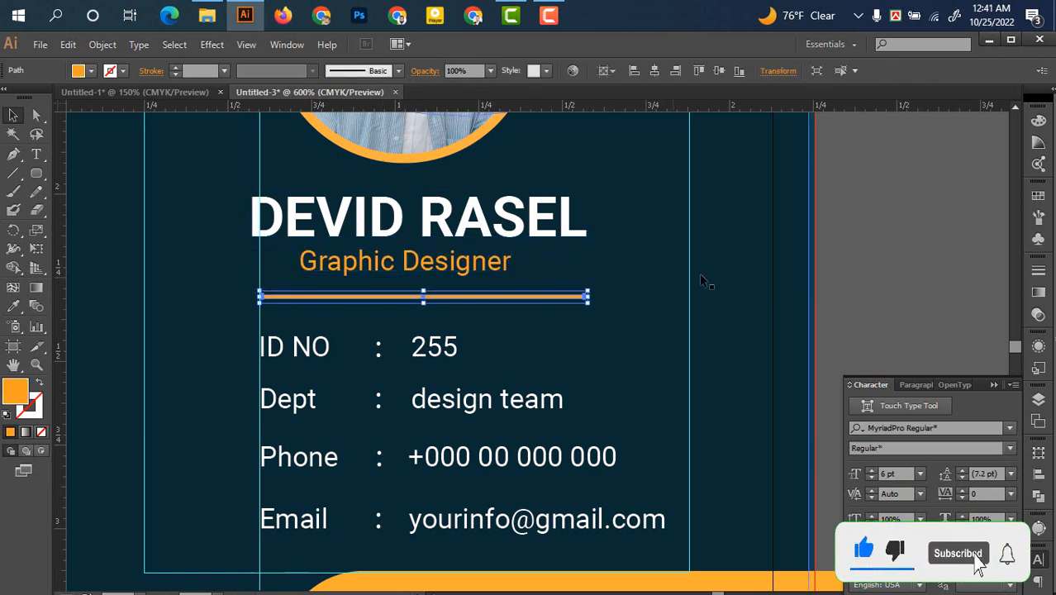
pyautogui.click(855, 261)
# Zoom out to 300% and start a new text object on the pasteboard beside the card
pyautogui.scroll(-2, 855, 257)
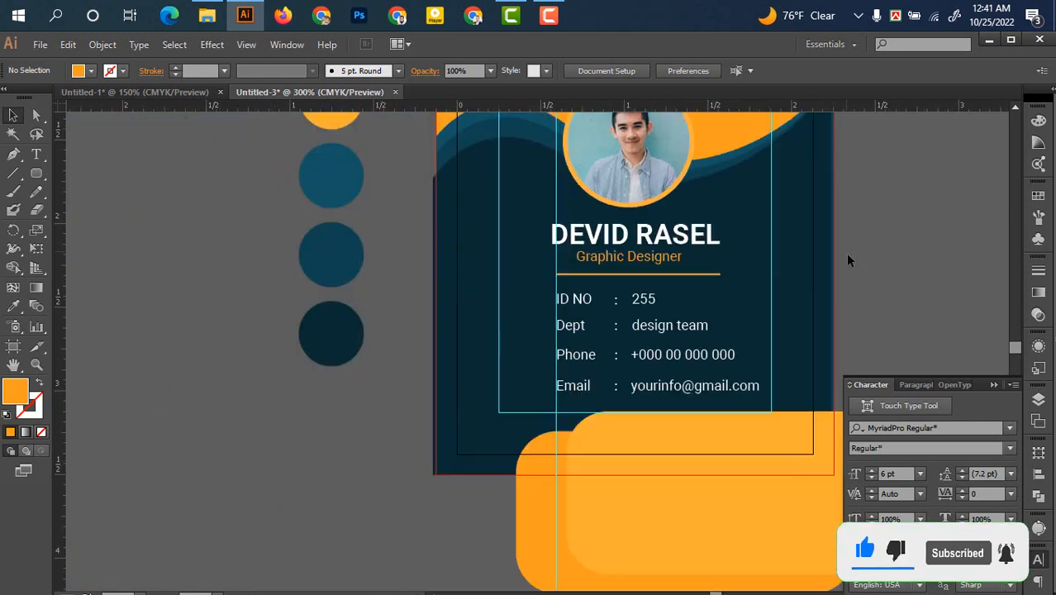
pyautogui.moveTo(849, 259); pyautogui.dragTo(625, 362)
pyautogui.moveTo(579, 157); pyautogui.dragTo(688, 304)
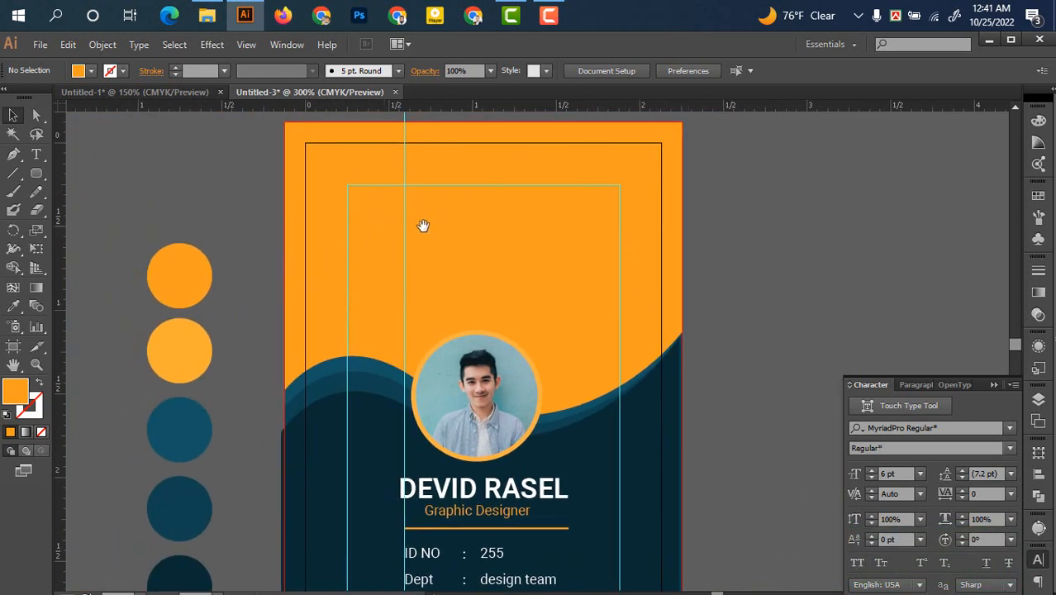
pyautogui.scroll(1, 457, 314)
pyautogui.scroll(-2, 508, 301)
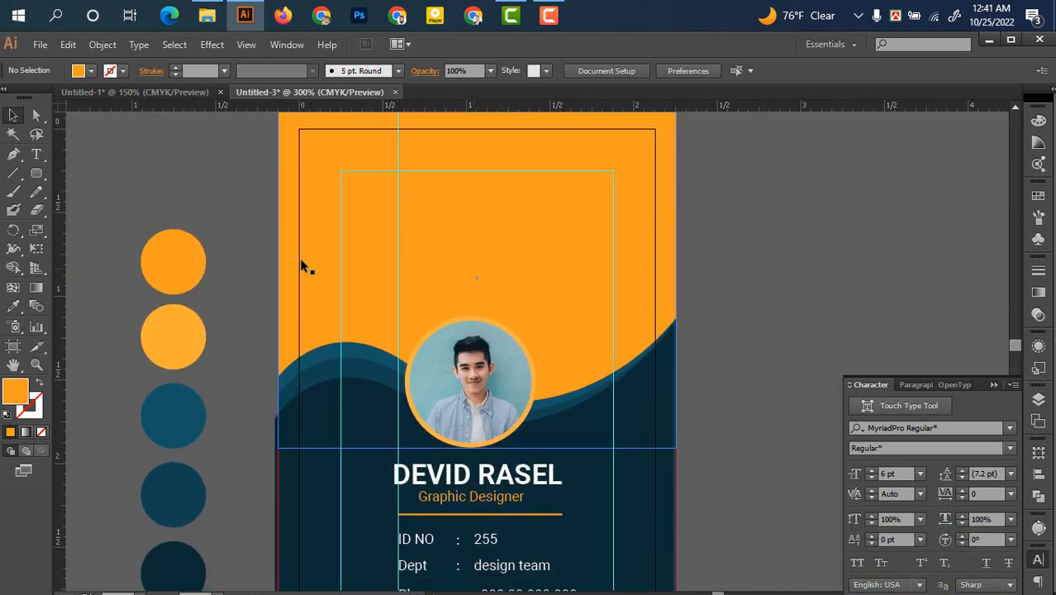
pyautogui.click(35, 154)
pyautogui.click(205, 196)
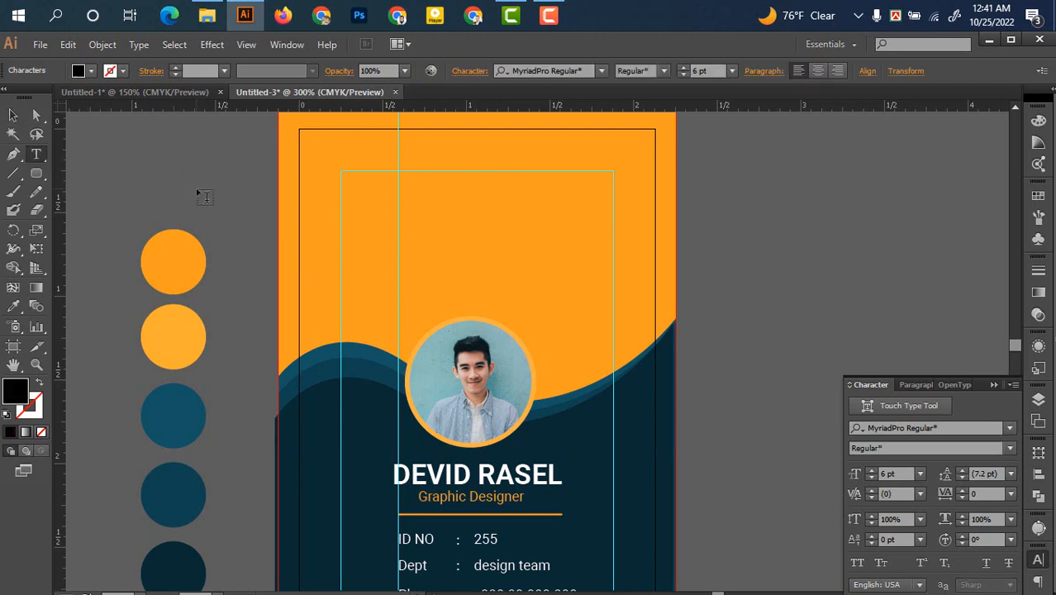
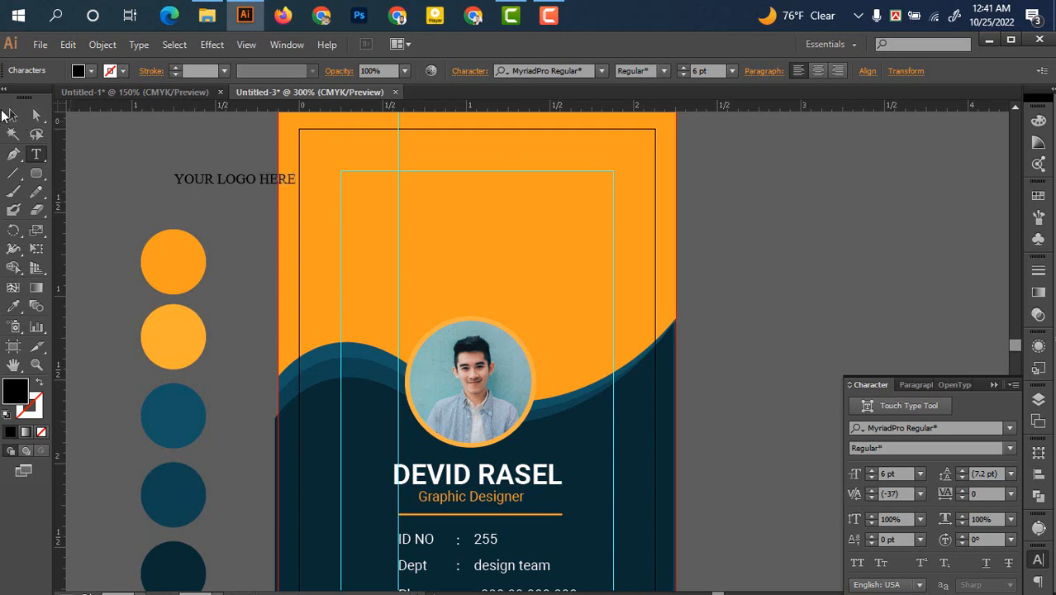
# Set the YOUR LOGO HERE text to Roboto Bold
pyautogui.click(36, 115)
pyautogui.click(233, 176)
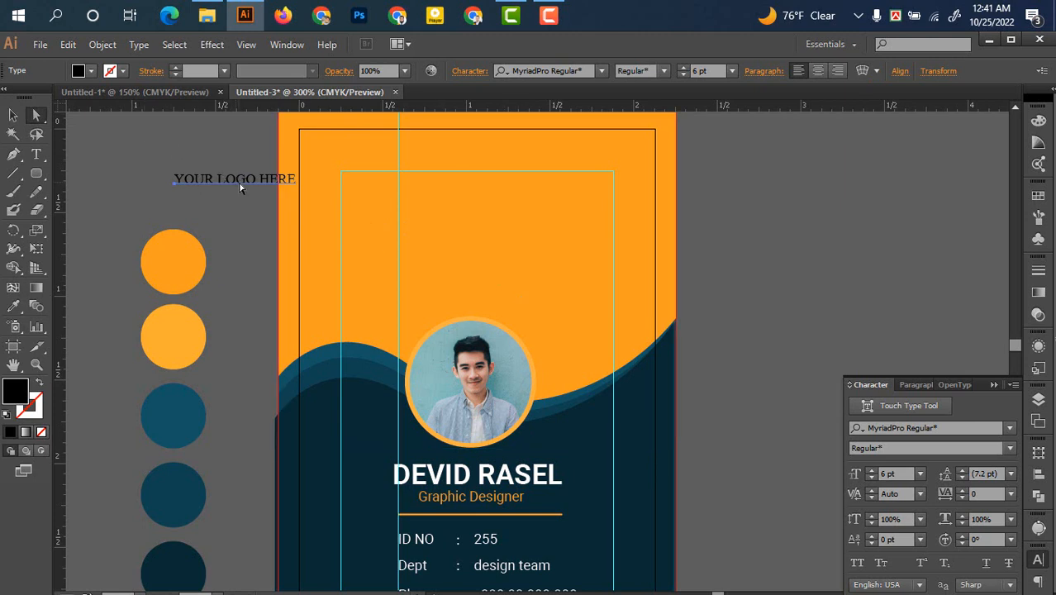
pyautogui.tripleClick(224, 177)
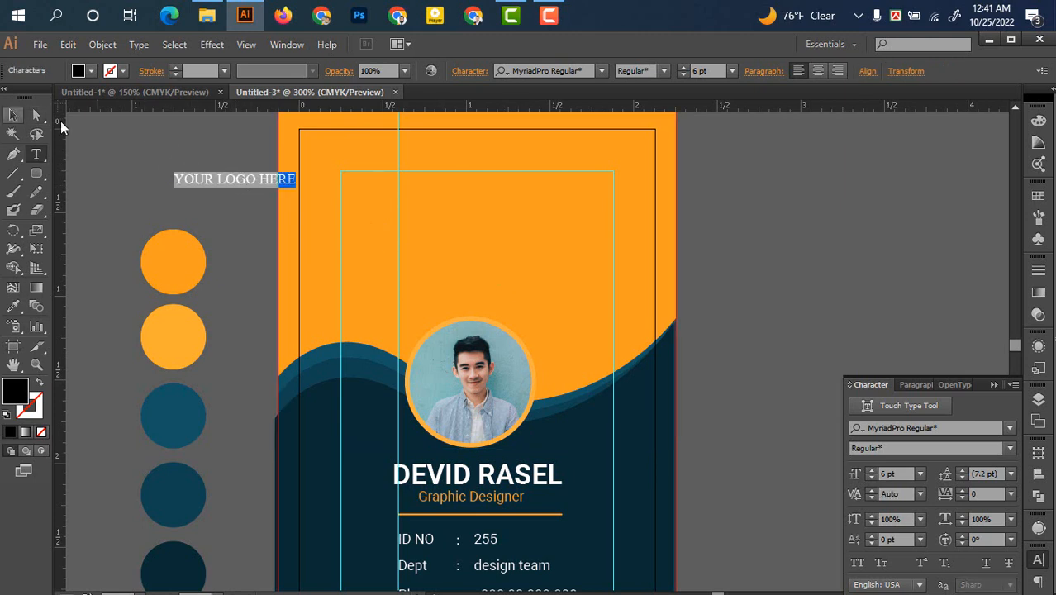
pyautogui.click(940, 428)
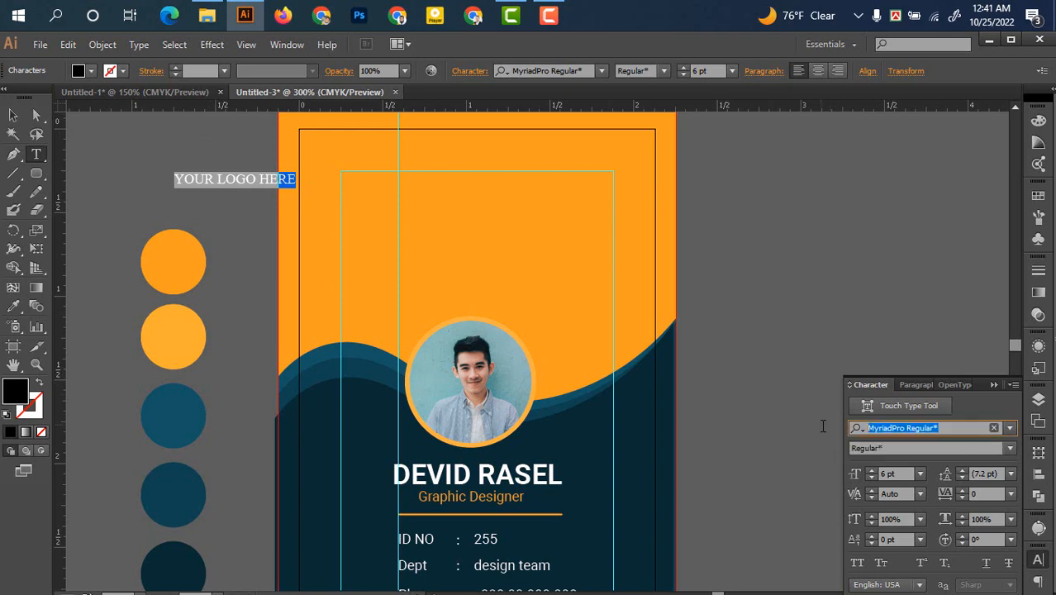
pyautogui.write('RO')
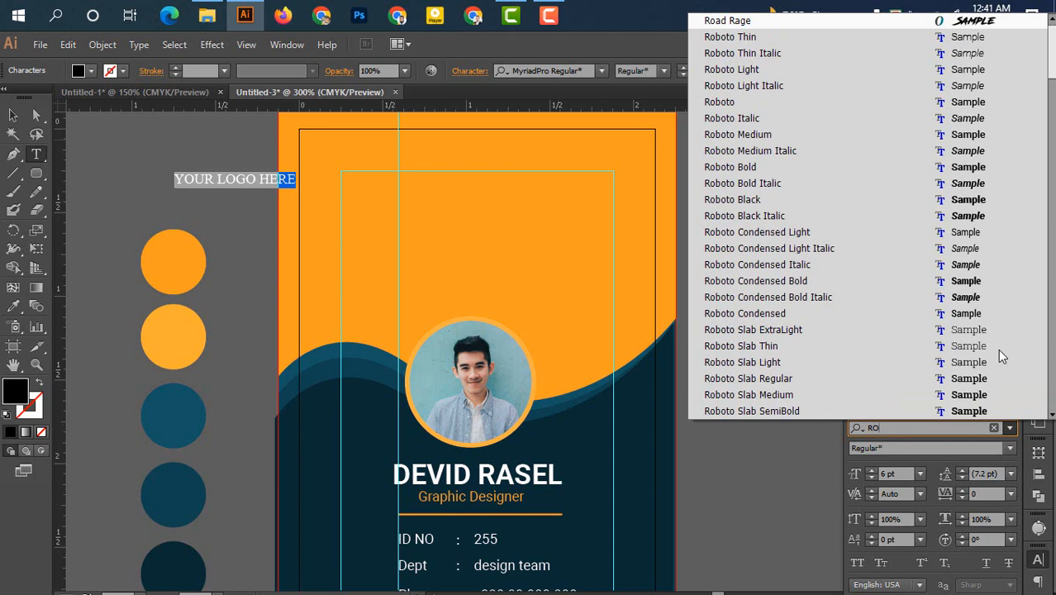
pyautogui.click(743, 167)
# Break HERE onto a second line and centre-align both lines
pyautogui.click(13, 114)
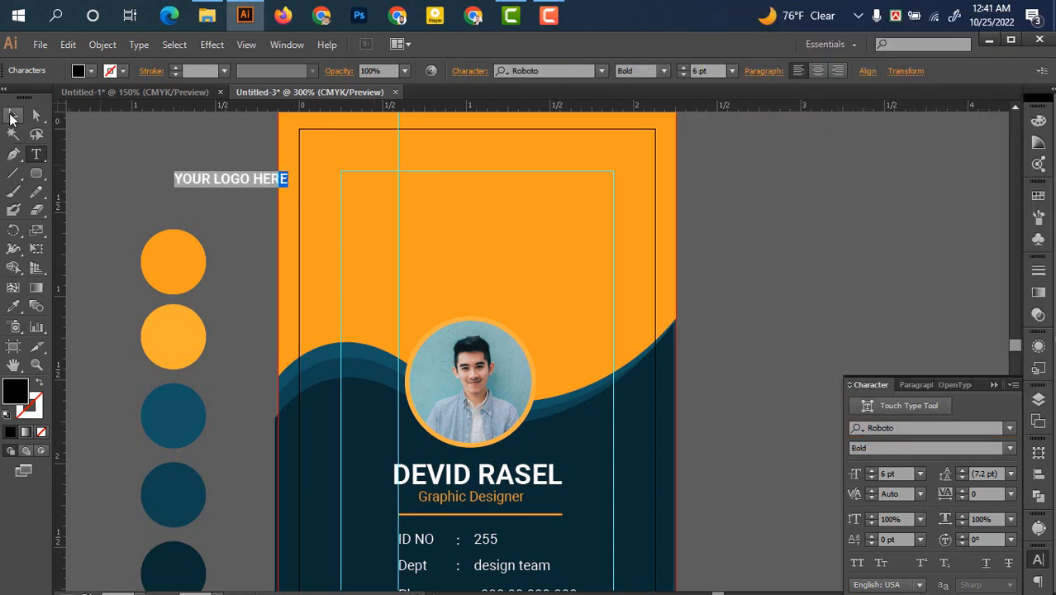
pyautogui.press('t')
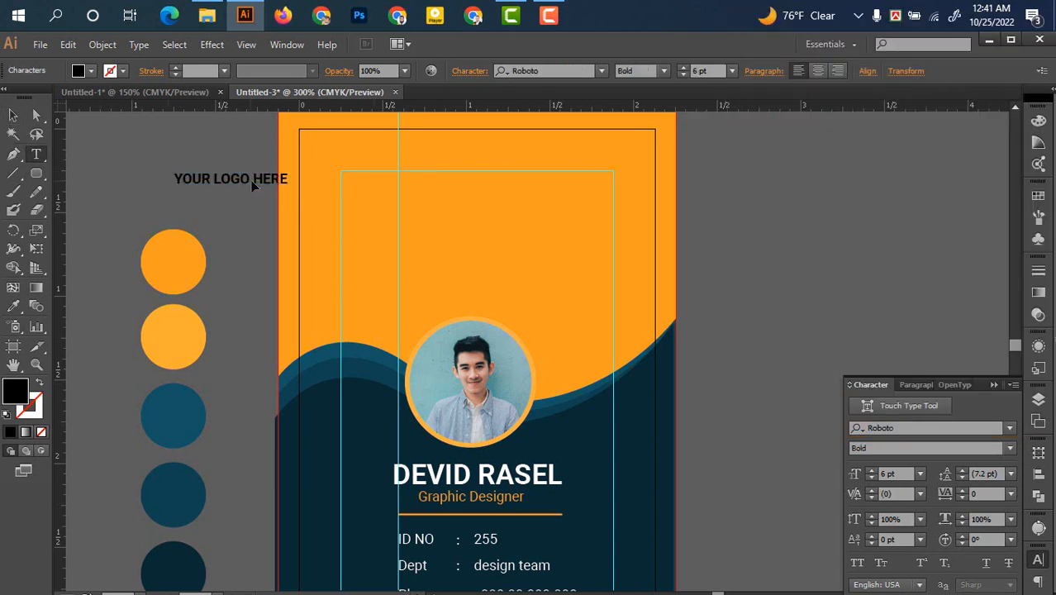
pyautogui.click(251, 181)
pyautogui.press('Return')
pyautogui.hotkey('ctrl', 'a')
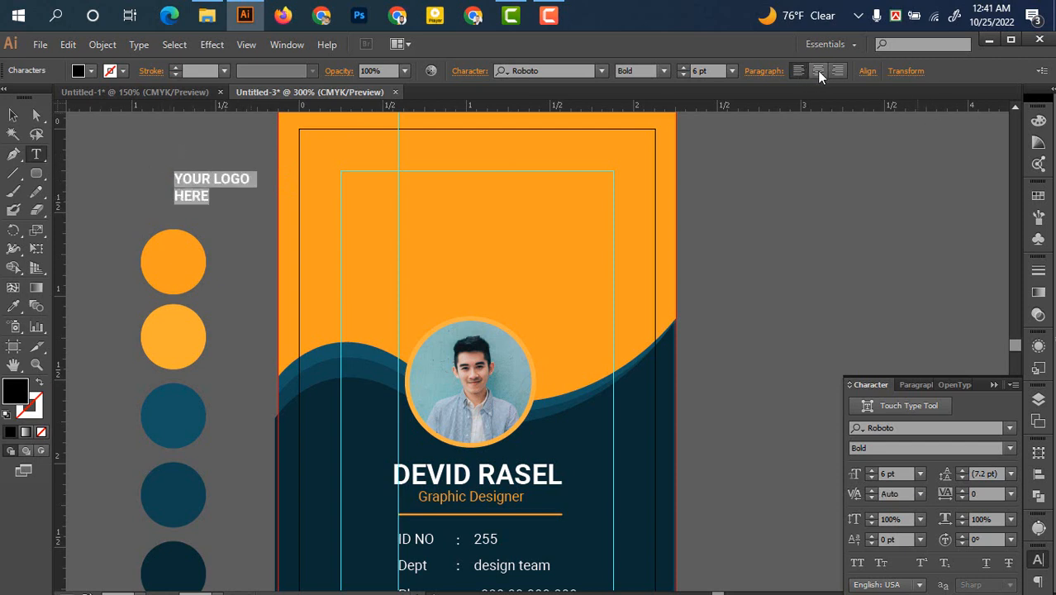
pyautogui.click(818, 71)
# Move the logo text onto the card's orange top
pyautogui.click(10, 115)
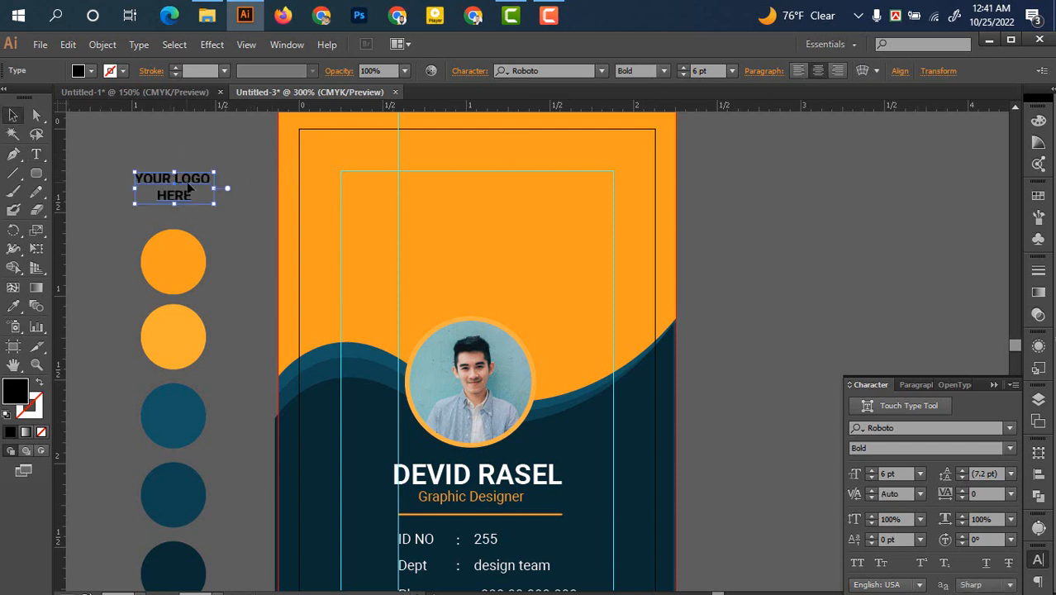
pyautogui.moveTo(188, 189); pyautogui.dragTo(474, 207)
pyautogui.click(806, 247)
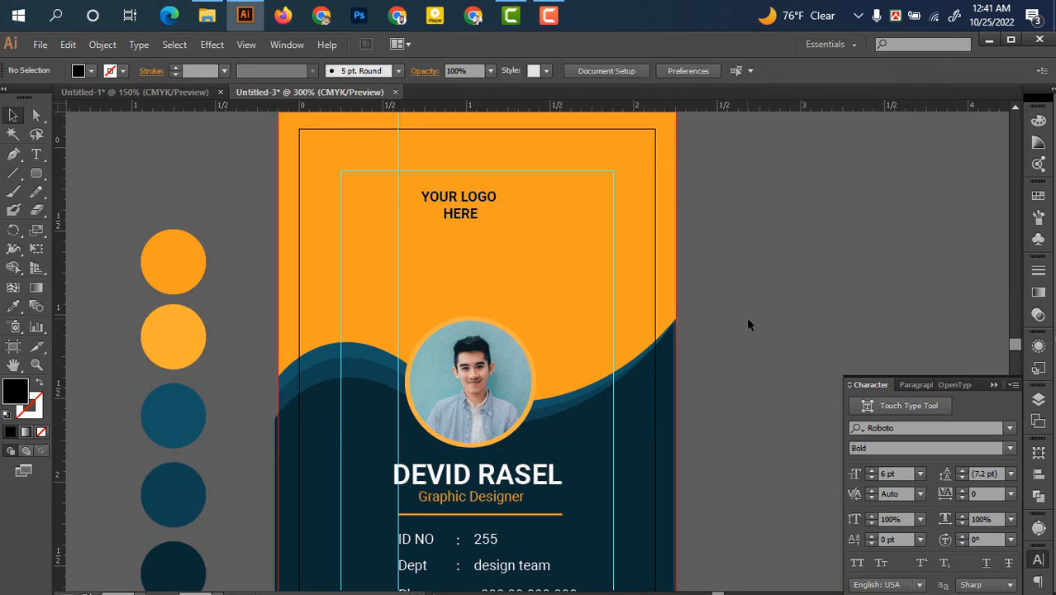
# Scale the YOUR LOGO HERE text up to about 8.58 pt on the orange top
pyautogui.scroll(2, 747, 318)
pyautogui.press('c')
pyautogui.hscroll(-5, 597, 328)
pyautogui.moveTo(474, 267); pyautogui.dragTo(505, 328)
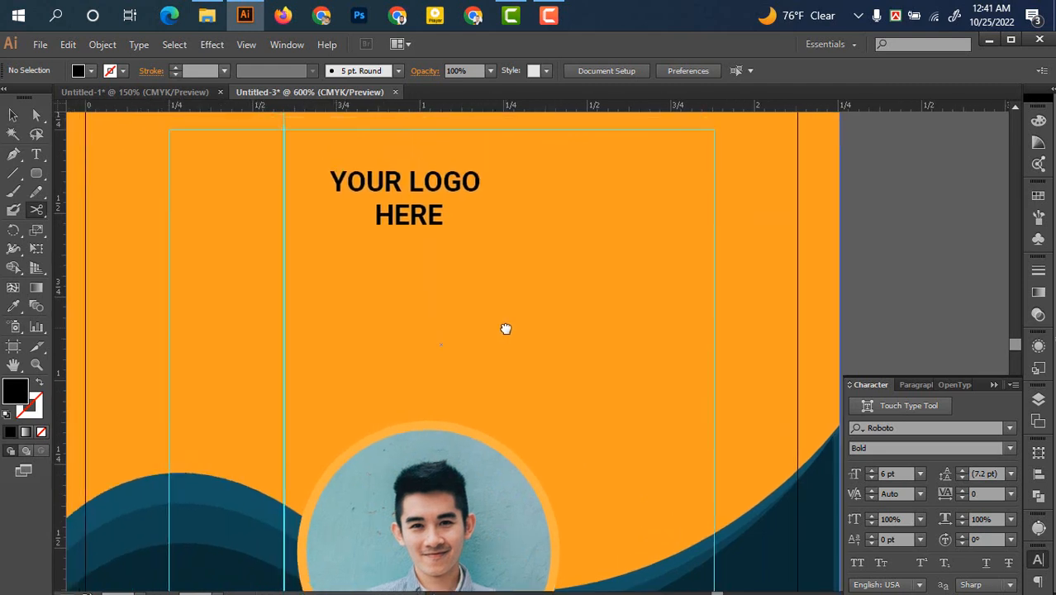
pyautogui.click(341, 192)
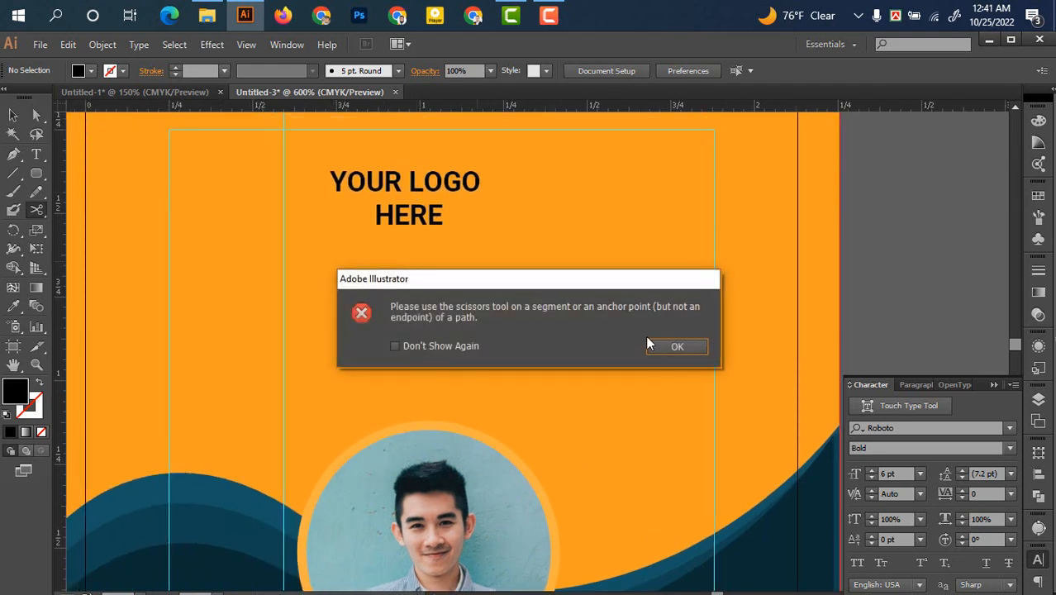
pyautogui.click(648, 342)
pyautogui.click(12, 117)
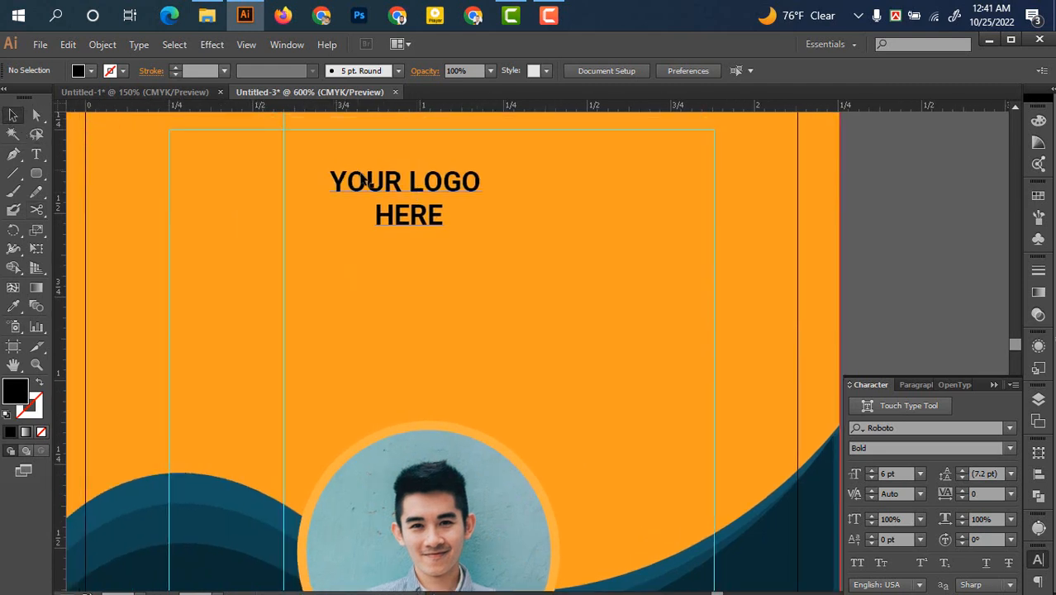
pyautogui.click(405, 202)
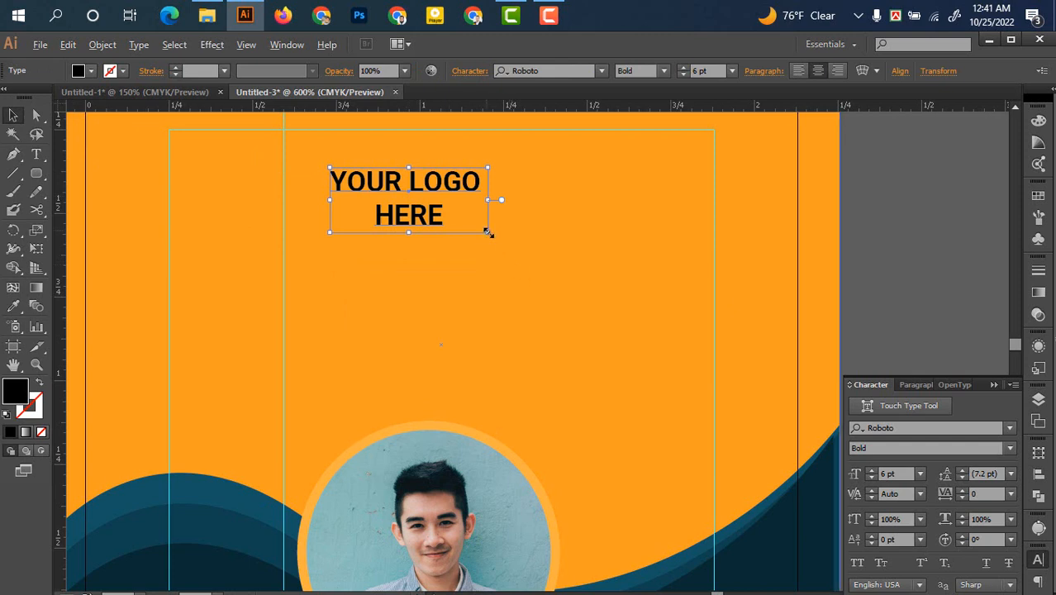
pyautogui.moveTo(487, 232)
pyautogui.mouseDown()
pyautogui.moveTo(503, 243)
pyautogui.moveTo(492, 246)
pyautogui.mouseUp()
pyautogui.moveTo(423, 227); pyautogui.dragTo(486, 240)
pyautogui.moveTo(528, 319); pyautogui.dragTo(525, 309)
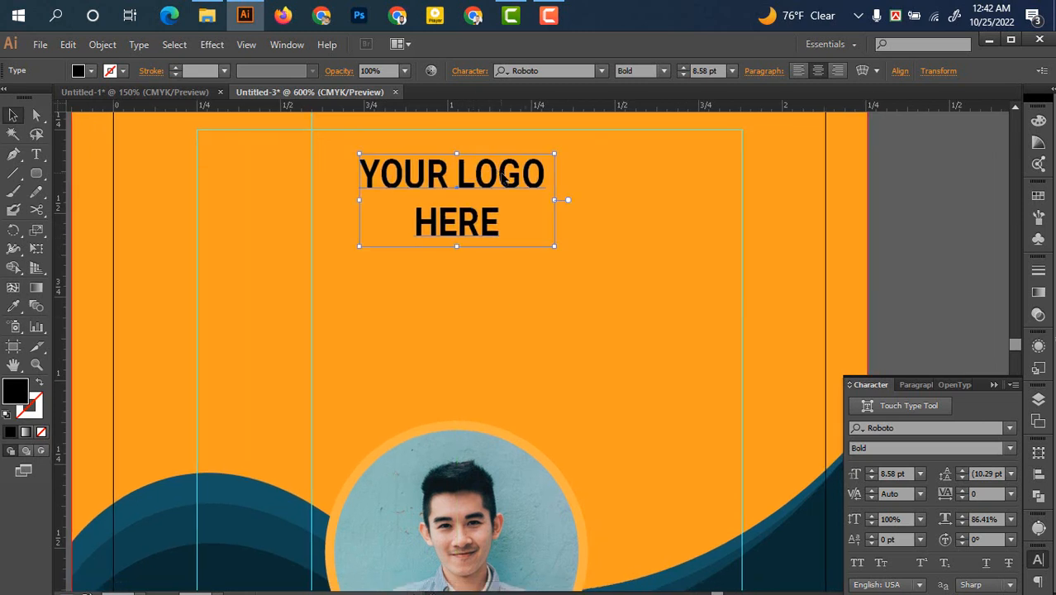
# Colour the words YOUR LOGO with the wave's dark blue using the Eyedropper
pyautogui.doubleClick(501, 176)
pyautogui.moveTo(547, 175); pyautogui.dragTo(357, 175)
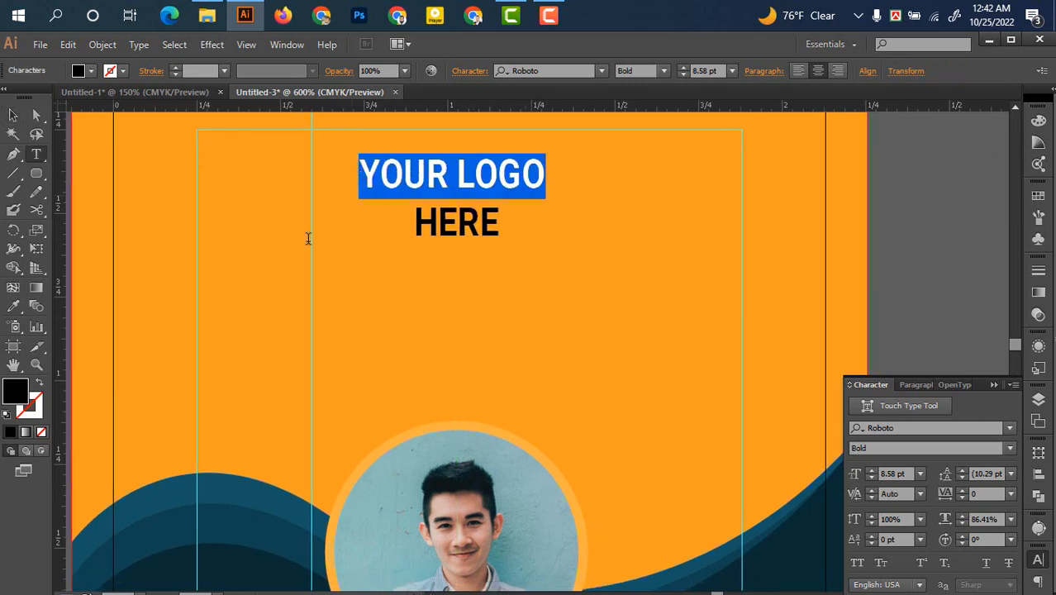
pyautogui.click(13, 306)
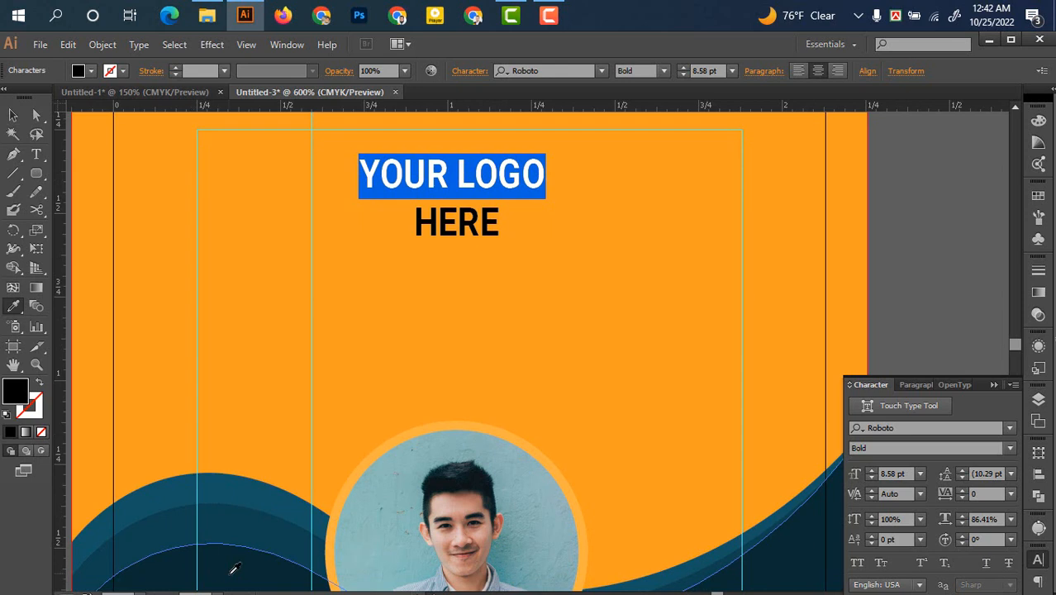
pyautogui.click(233, 568)
pyautogui.click(13, 115)
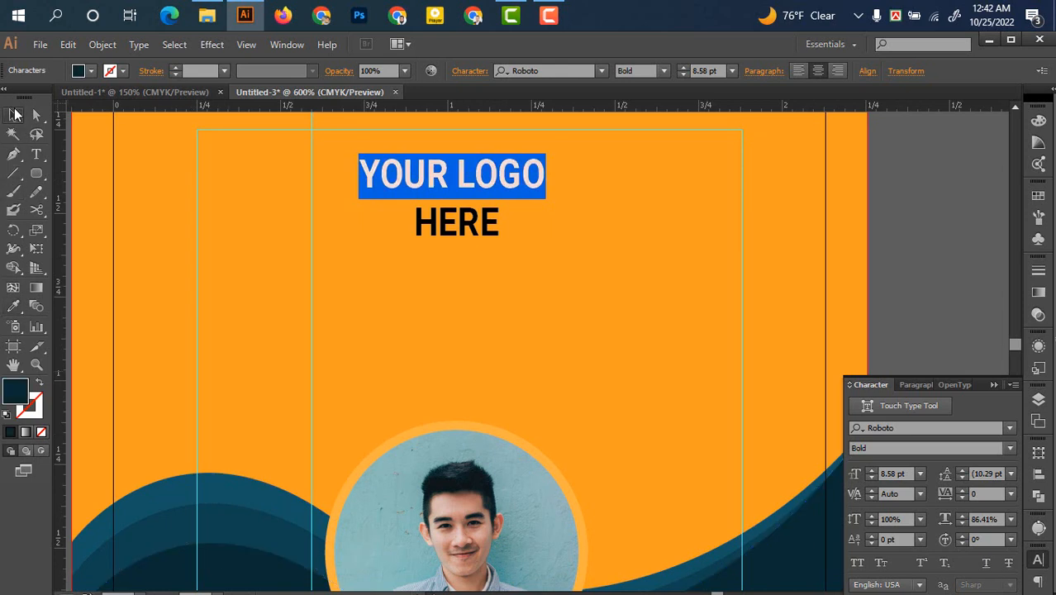
pyautogui.click(410, 266)
# Make the word HERE near-white (FCFCFC)
pyautogui.doubleClick(494, 221)
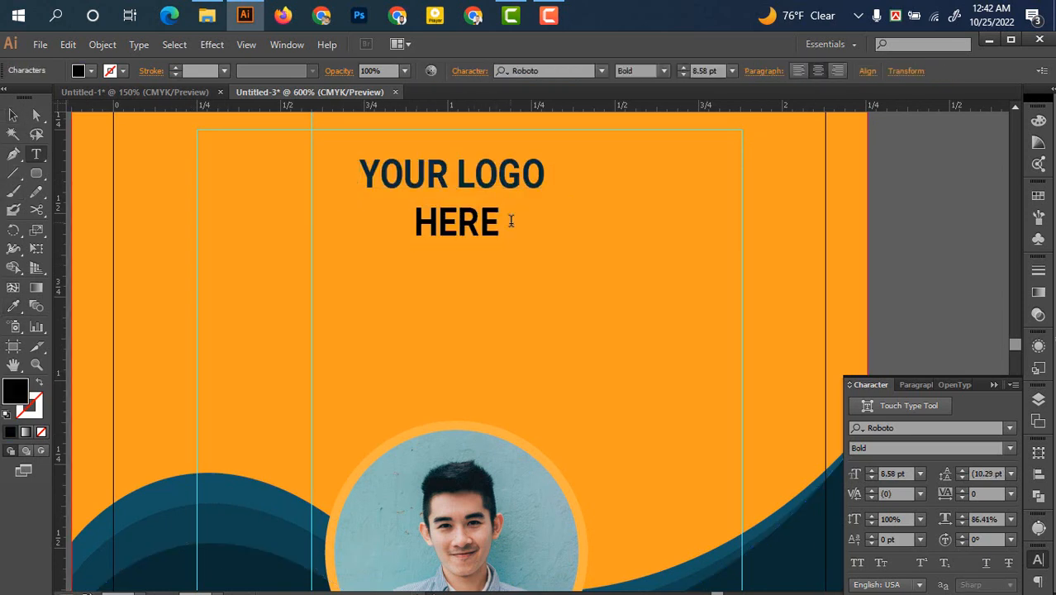
pyautogui.doubleClick(510, 221)
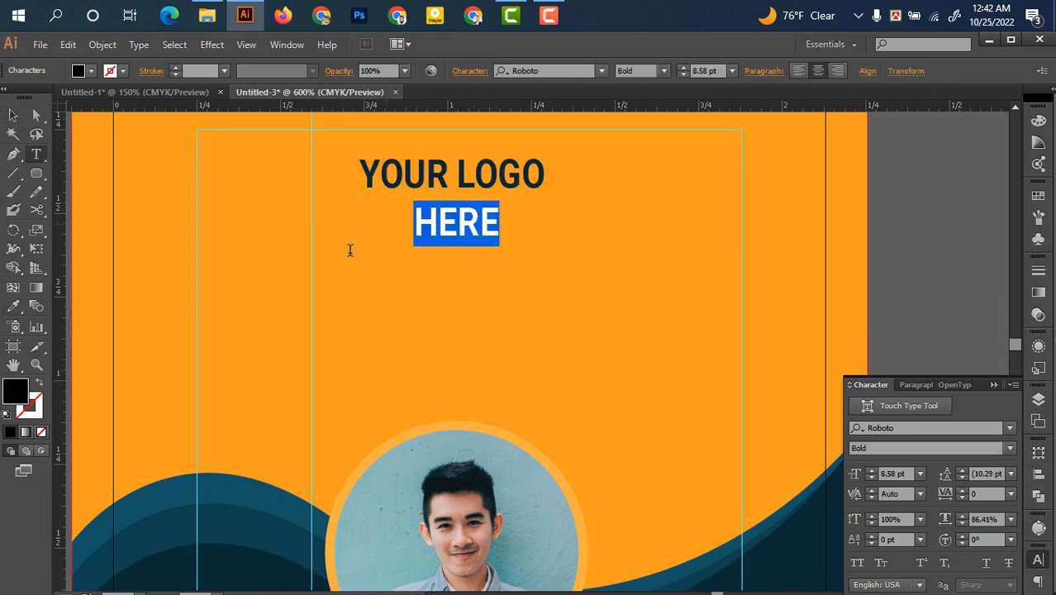
pyautogui.doubleClick(25, 400)
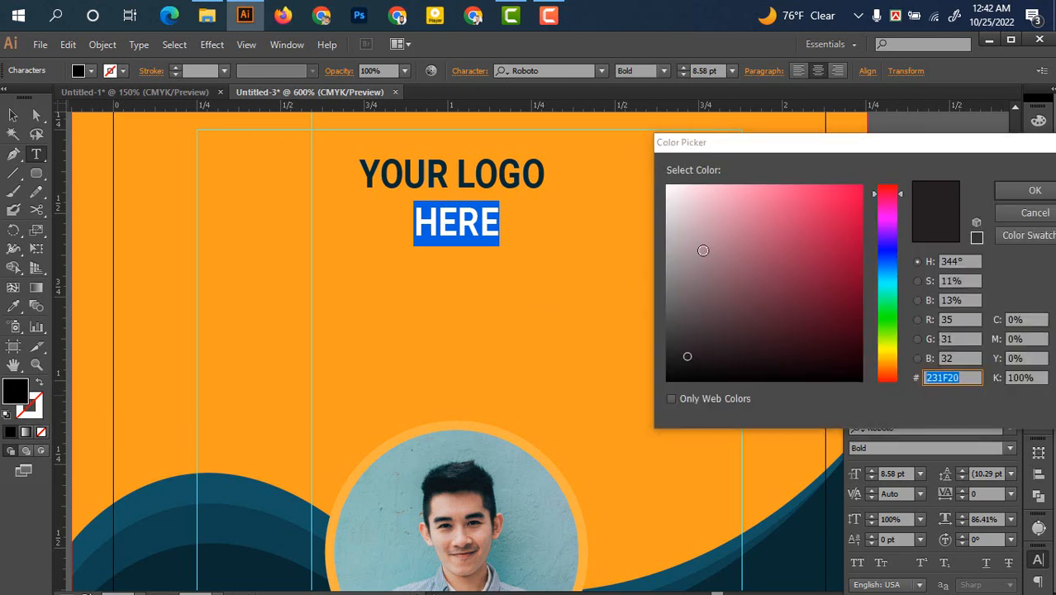
pyautogui.moveTo(703, 247); pyautogui.dragTo(663, 189)
pyautogui.click(1035, 191)
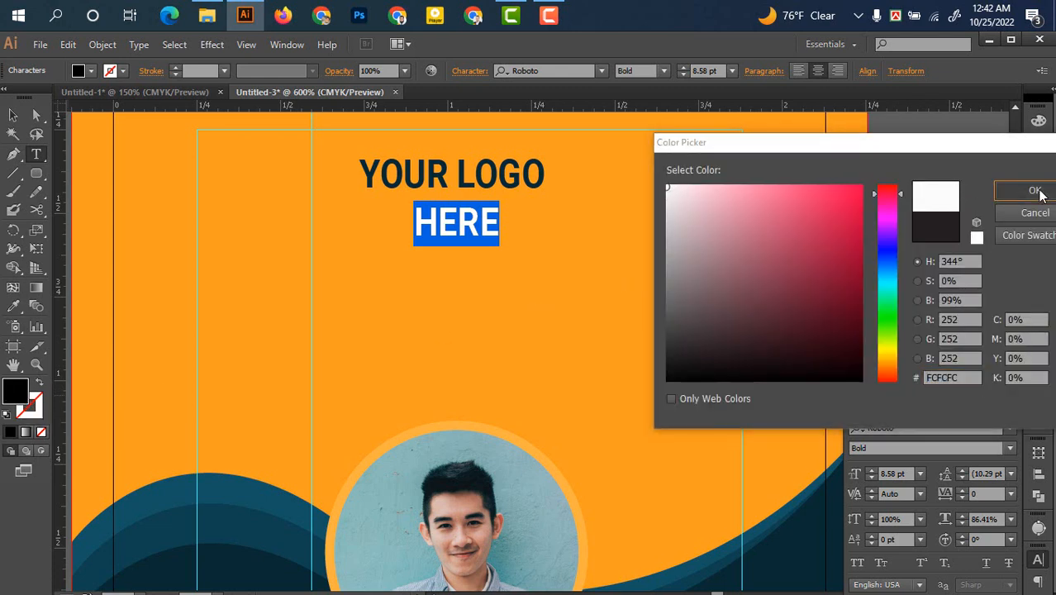
pyautogui.click(14, 115)
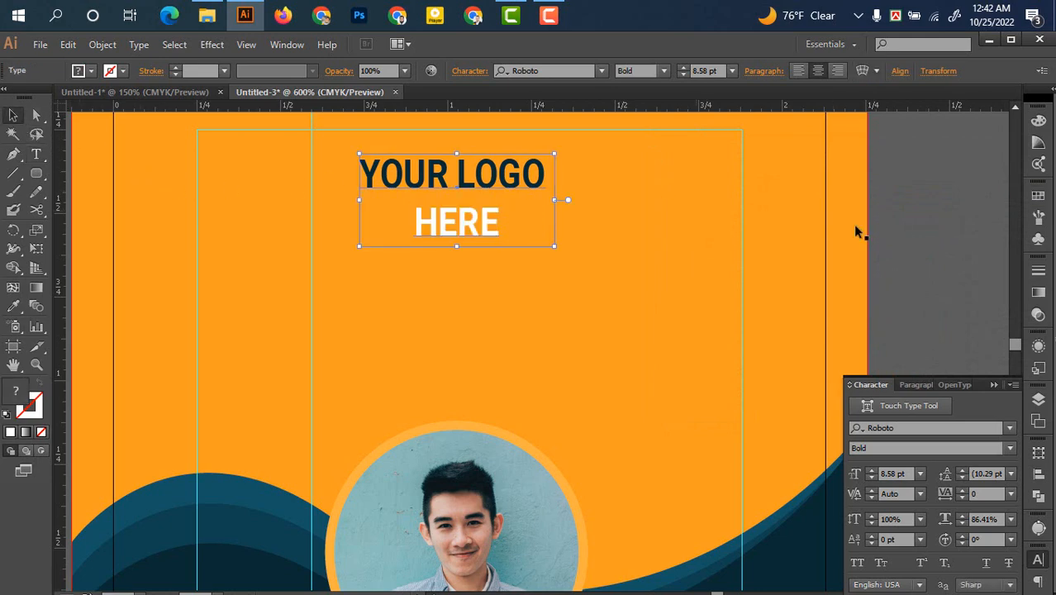
pyautogui.click(904, 232)
pyautogui.scroll(-2, 901, 231)
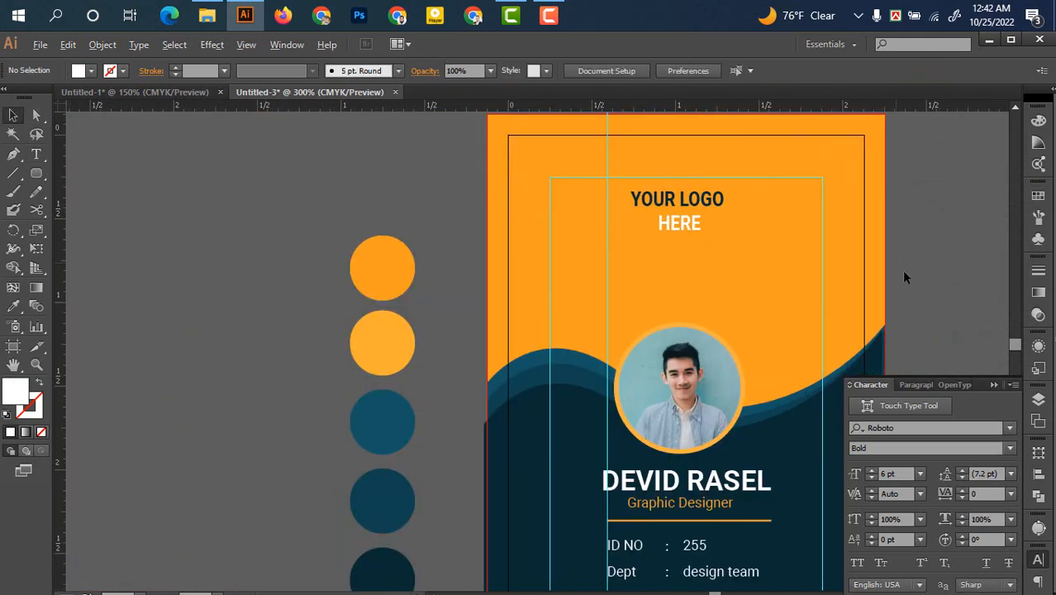
# Move the YOUR LOGO HERE text about 0.11 in lower on the orange top
pyautogui.moveTo(901, 269); pyautogui.dragTo(666, 194)
pyautogui.scroll(-1, 767, 264)
pyautogui.moveTo(741, 307); pyautogui.dragTo(713, 269)
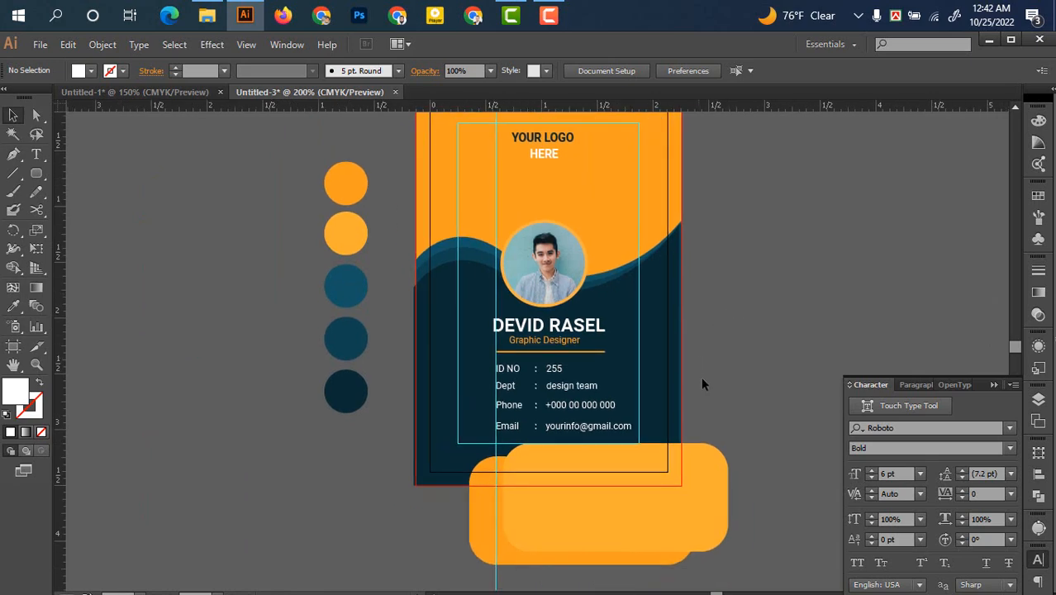
pyautogui.scroll(1, 712, 392)
pyautogui.moveTo(713, 358); pyautogui.dragTo(701, 388)
pyautogui.scroll(-1, 735, 350)
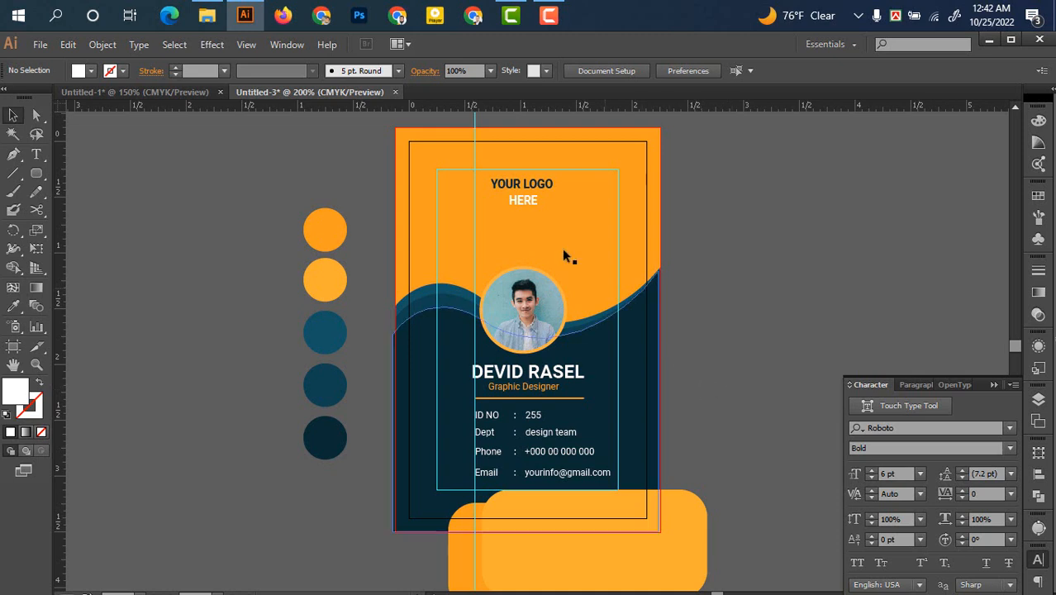
pyautogui.moveTo(513, 183); pyautogui.dragTo(513, 196)
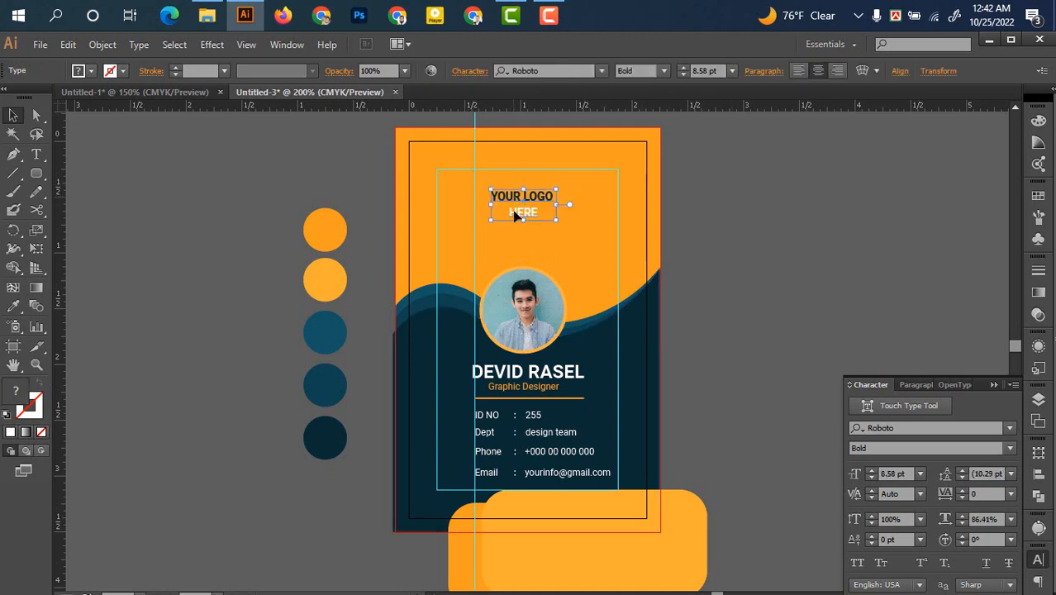
# Marquee-select all the card artwork and open the File menu
pyautogui.click(783, 353)
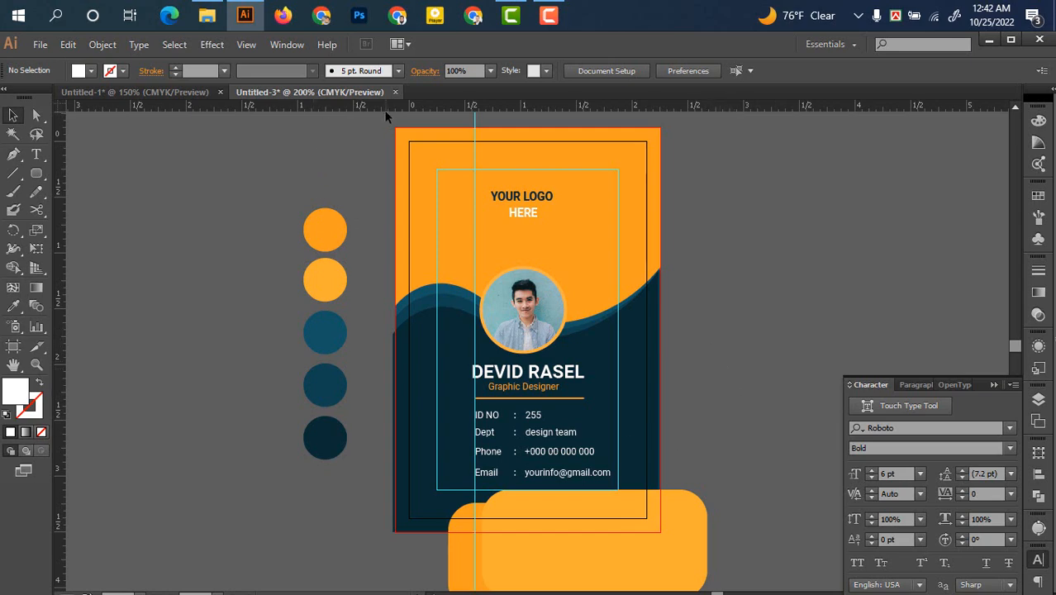
pyautogui.moveTo(422, 142); pyautogui.dragTo(734, 570)
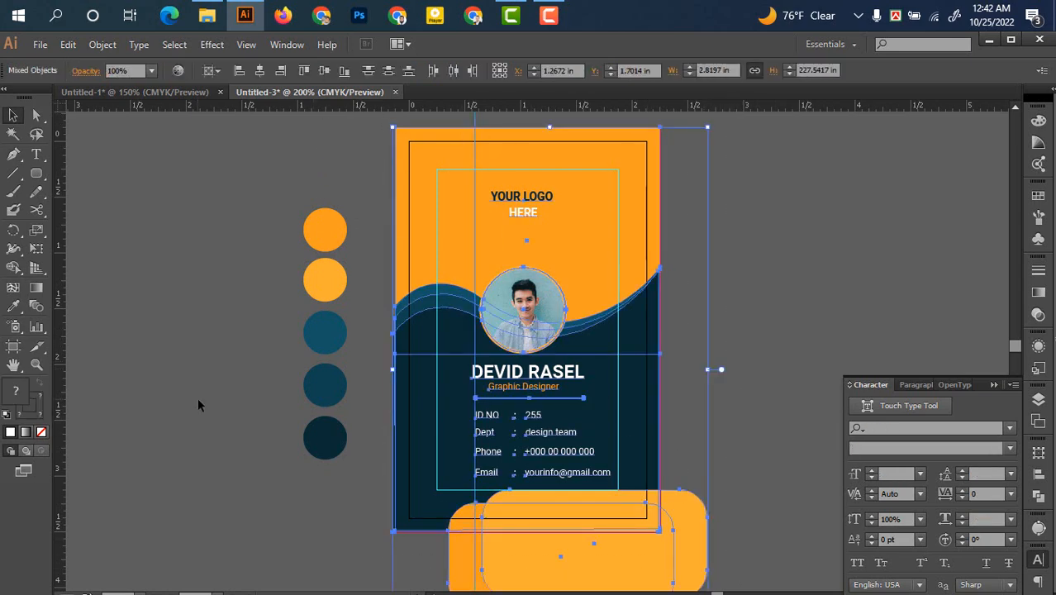
pyautogui.click(39, 44)
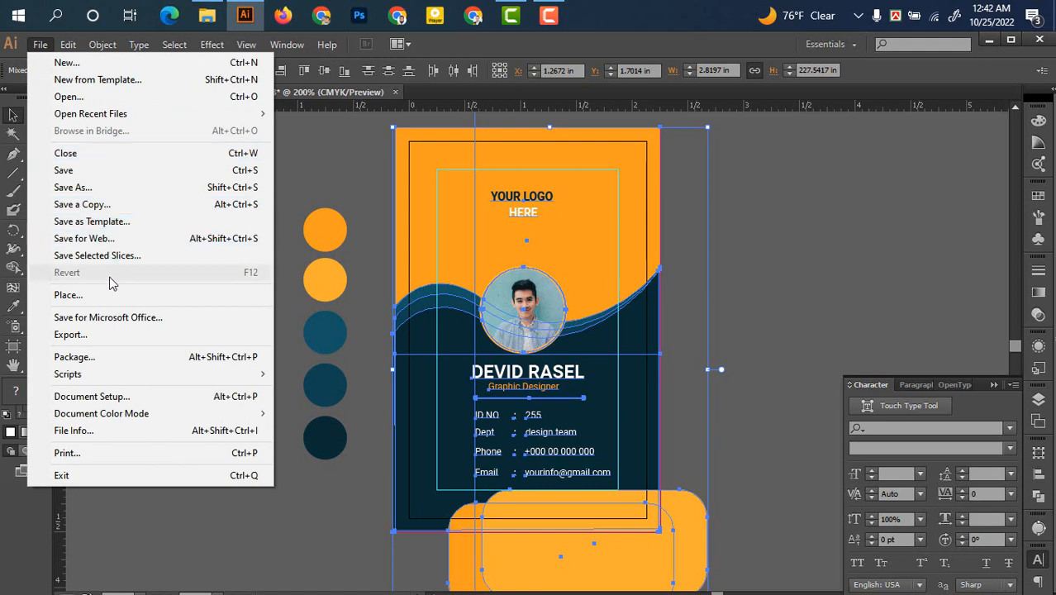
pyautogui.click(131, 240)
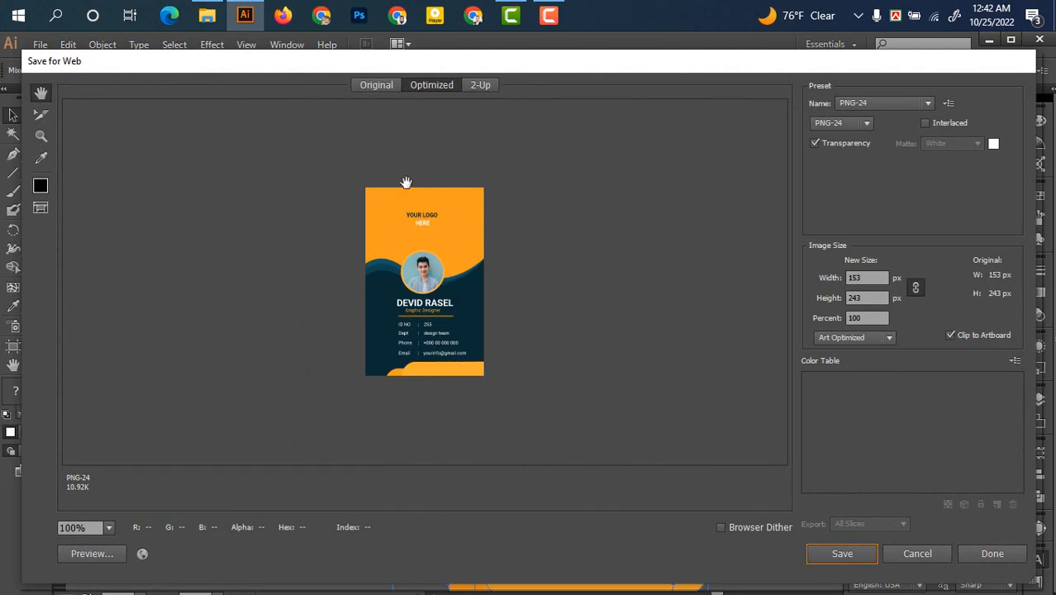
pyautogui.click(914, 551)
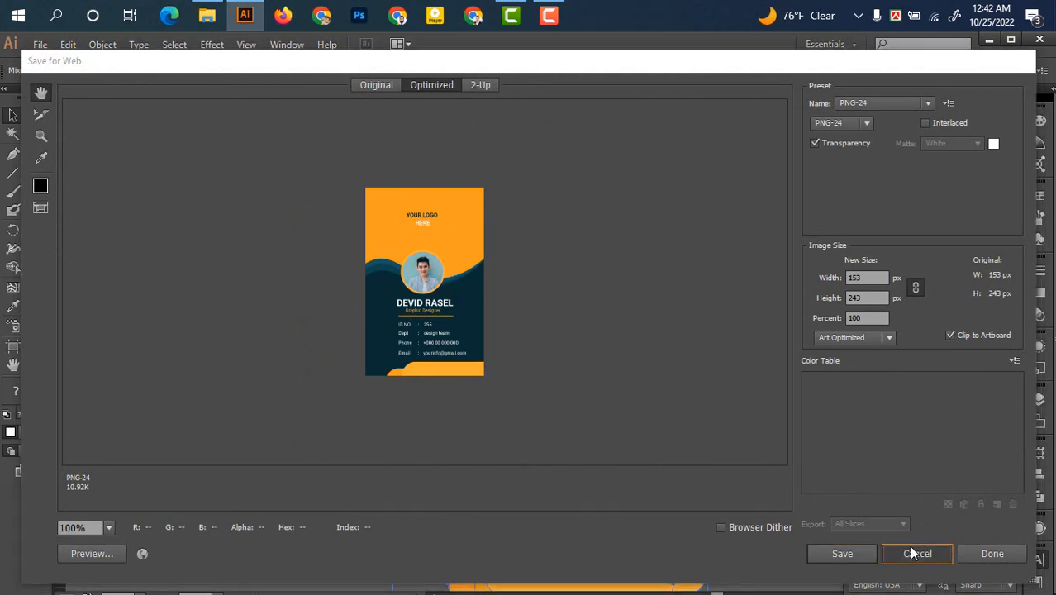
pyautogui.click(39, 43)
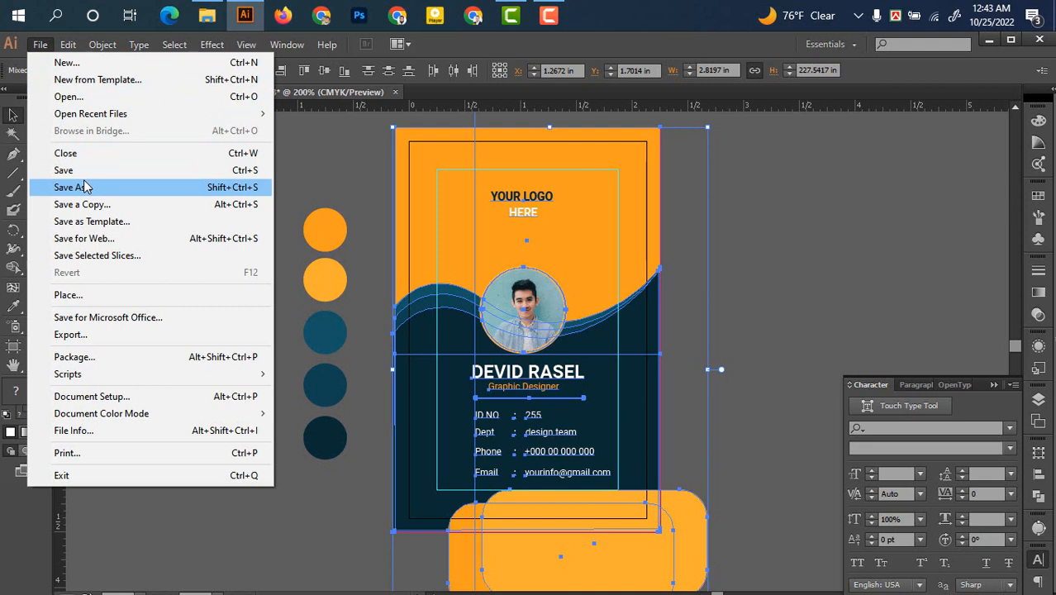
pyautogui.click(86, 334)
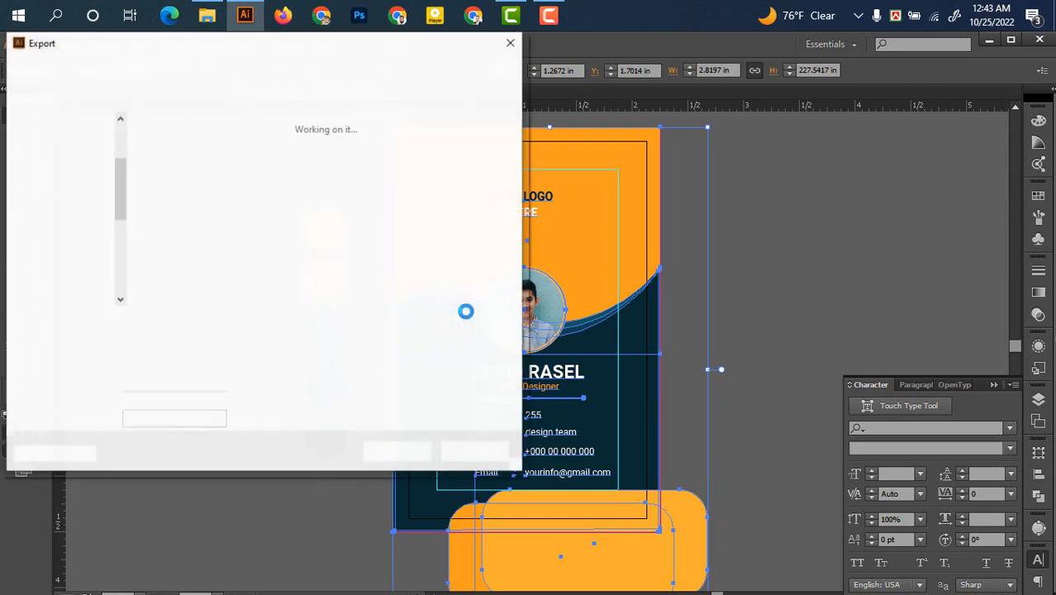
pyautogui.click(278, 342)
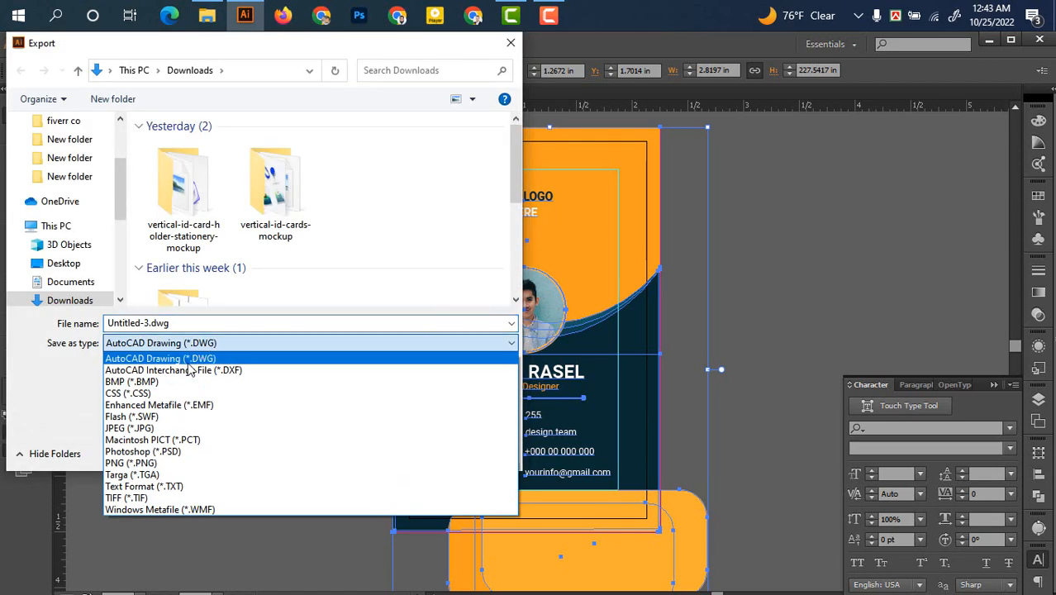
pyautogui.click(248, 467)
pyautogui.click(399, 452)
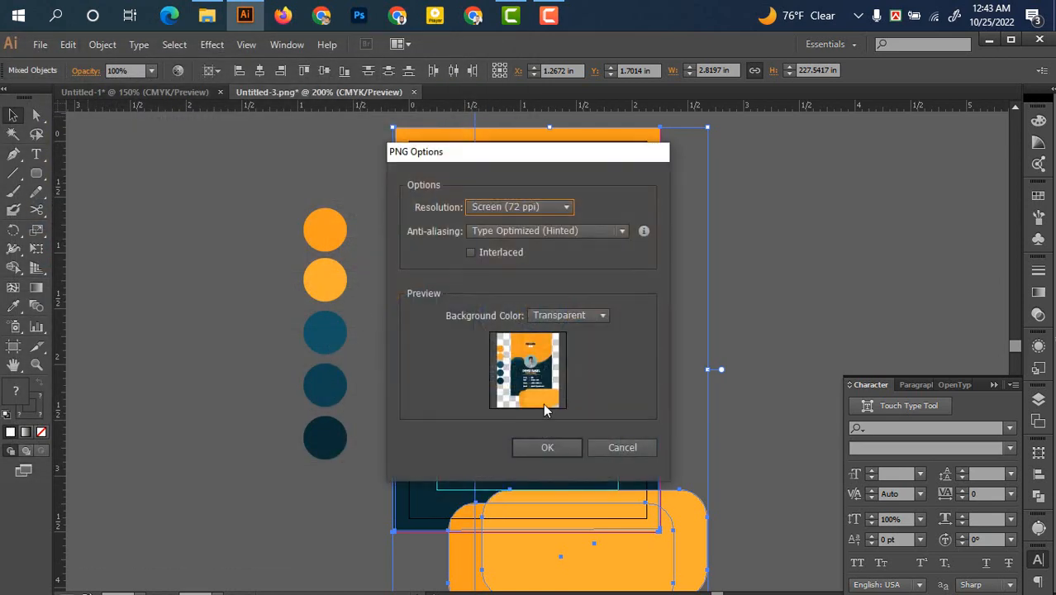
pyautogui.click(640, 449)
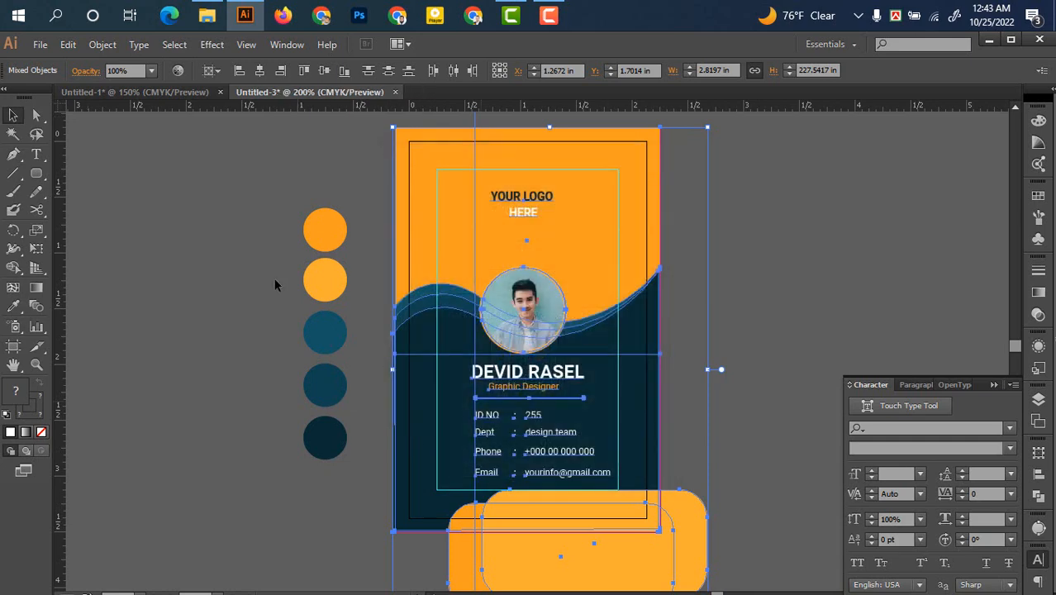
# Delete the five colour-sample circles beside the card and recentre the view
pyautogui.moveTo(254, 166); pyautogui.dragTo(374, 459)
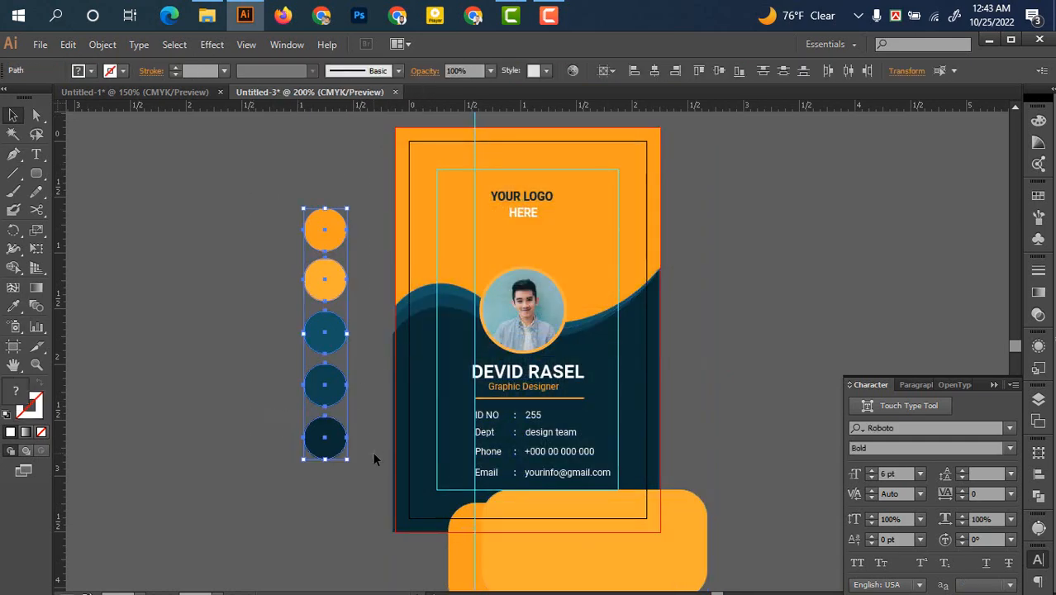
pyautogui.press('Delete')
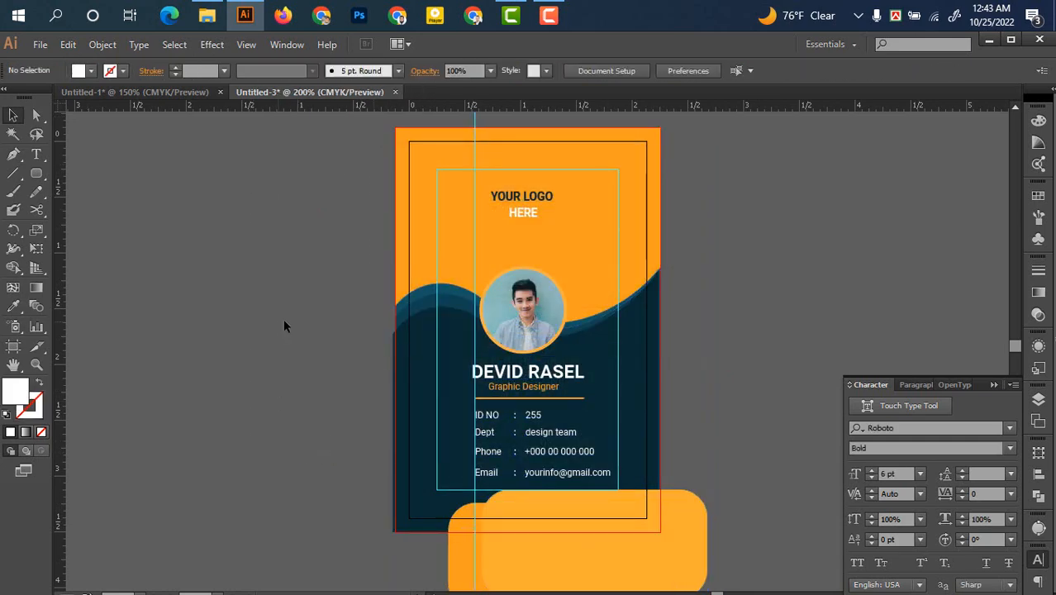
pyautogui.moveTo(337, 355); pyautogui.dragTo(290, 356)
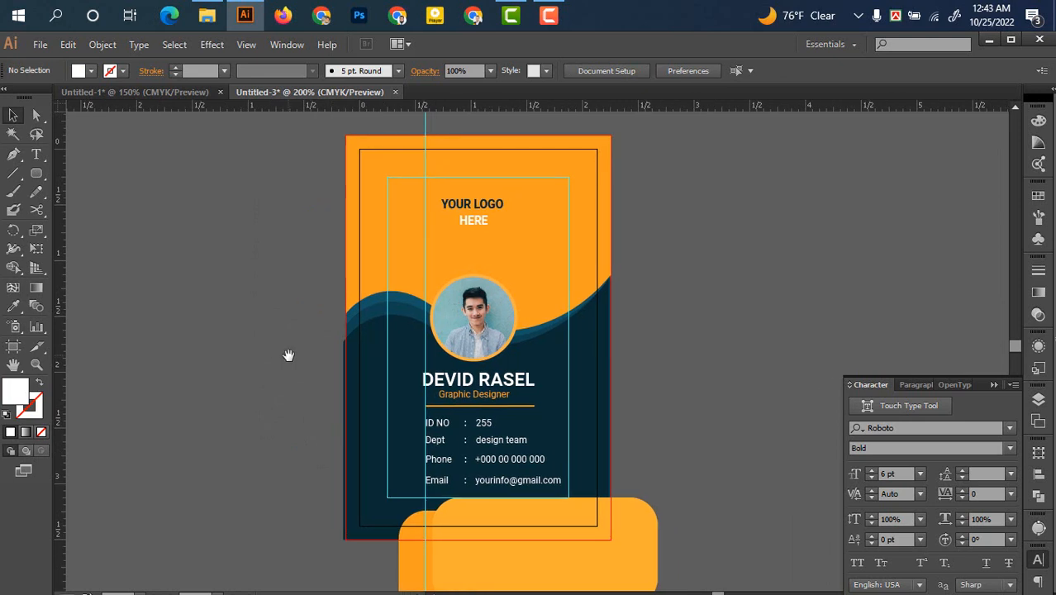